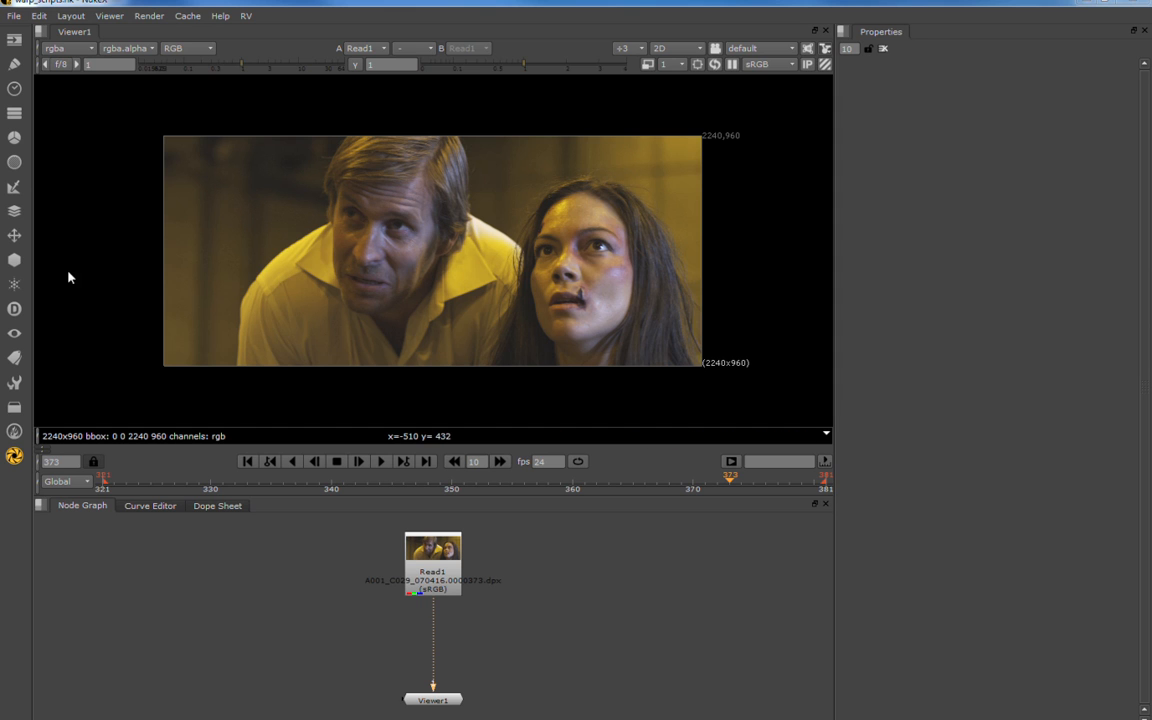
# Add a GridWarp node, connect its src input to Read1, and show its output in Viewer1.
pyautogui.click(14, 236)
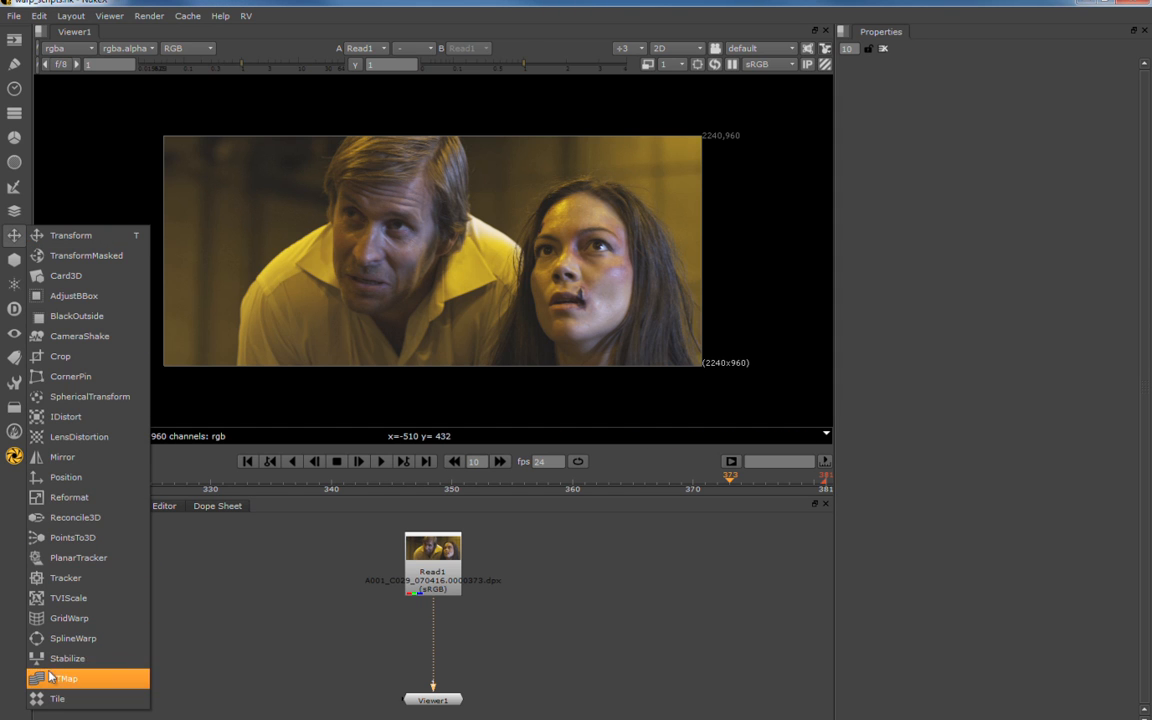
pyautogui.click(79, 620)
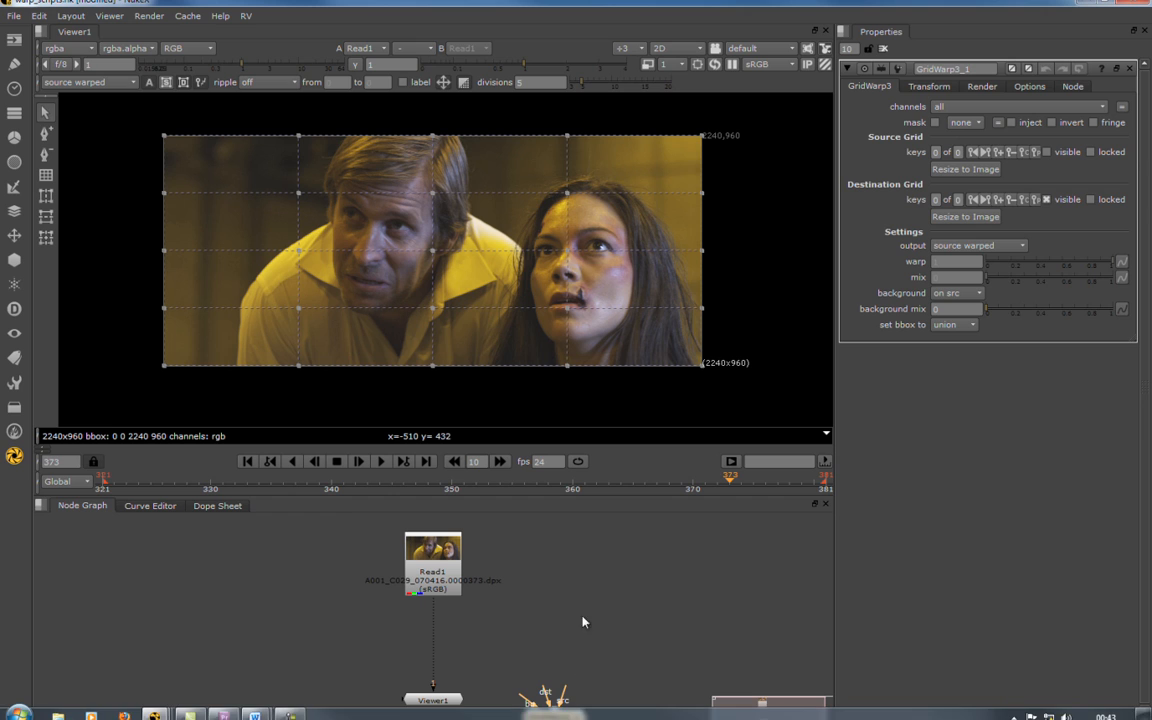
pyautogui.moveTo(555, 711); pyautogui.dragTo(432, 560)
pyautogui.moveTo(280, 622); pyautogui.dragTo(310, 566)
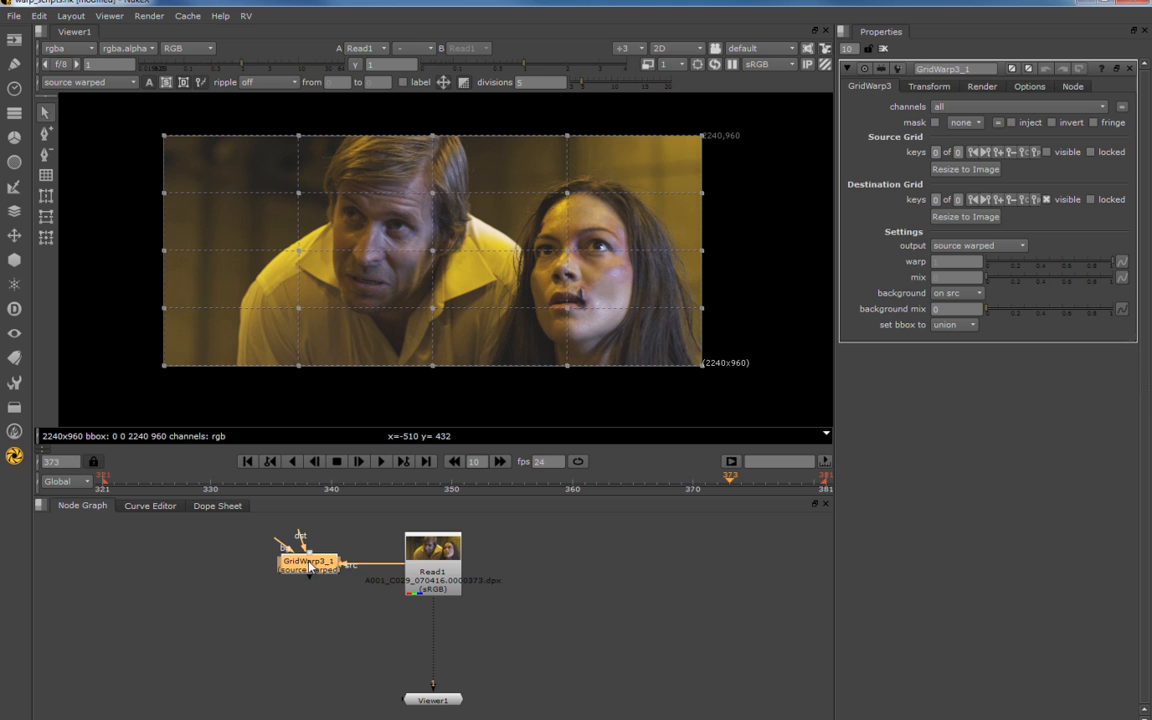
pyautogui.press('1')
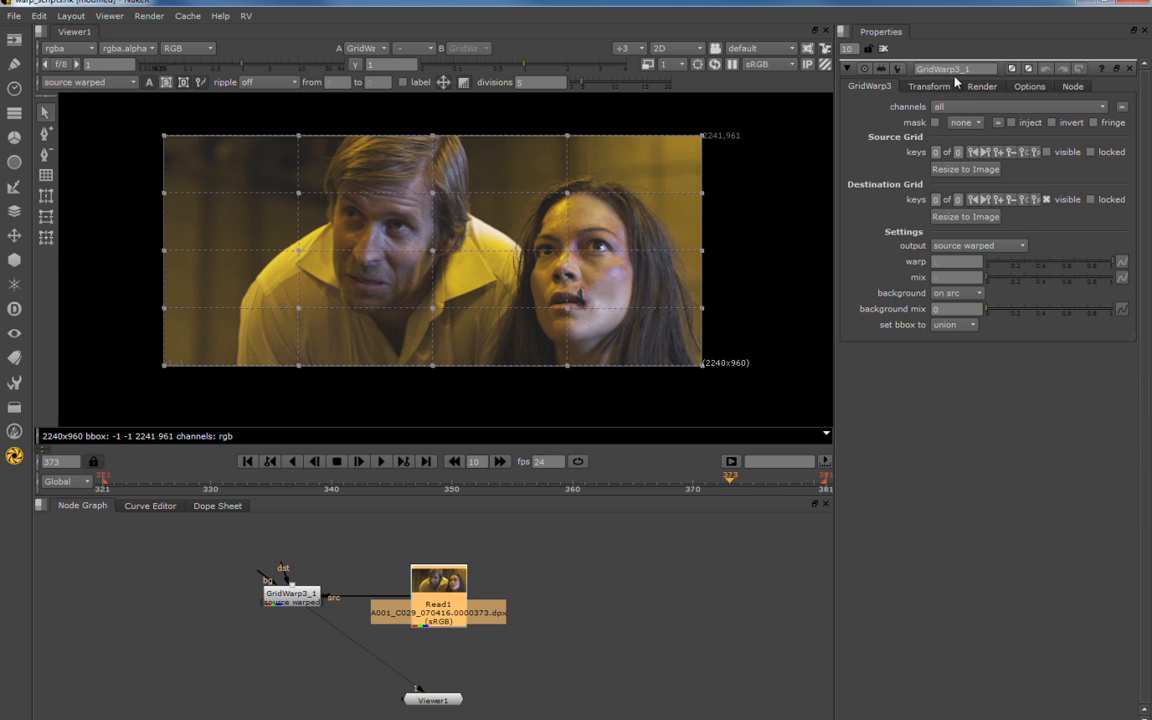
# Examine the GridWarp's render settings and select all its grid points to view their handles, leaving nothing selected.
pyautogui.click(1009, 87)
pyautogui.click(1002, 87)
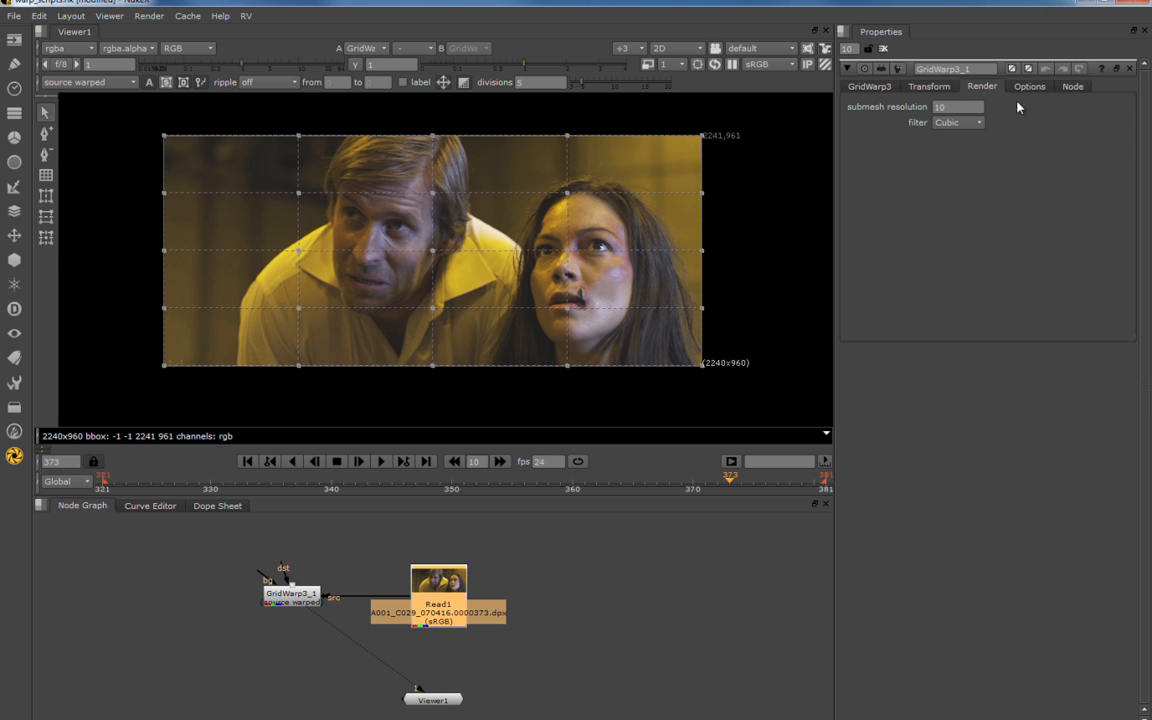
pyautogui.click(869, 86)
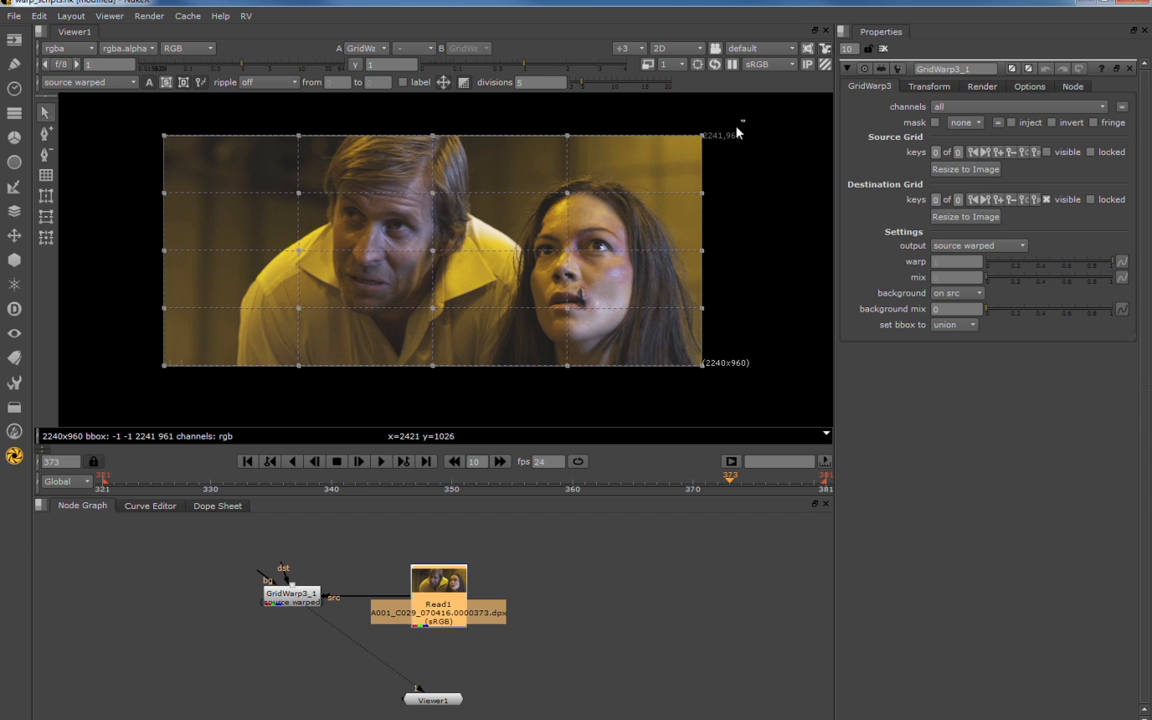
pyautogui.moveTo(738, 132); pyautogui.dragTo(150, 402)
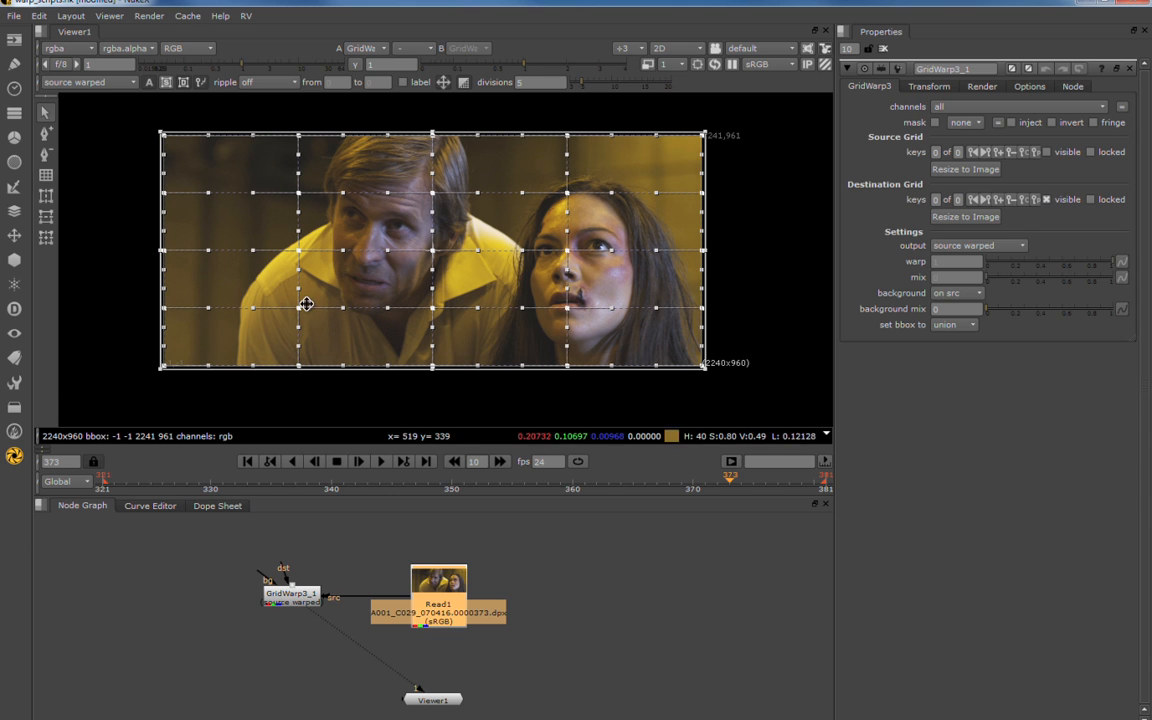
pyautogui.click(771, 270)
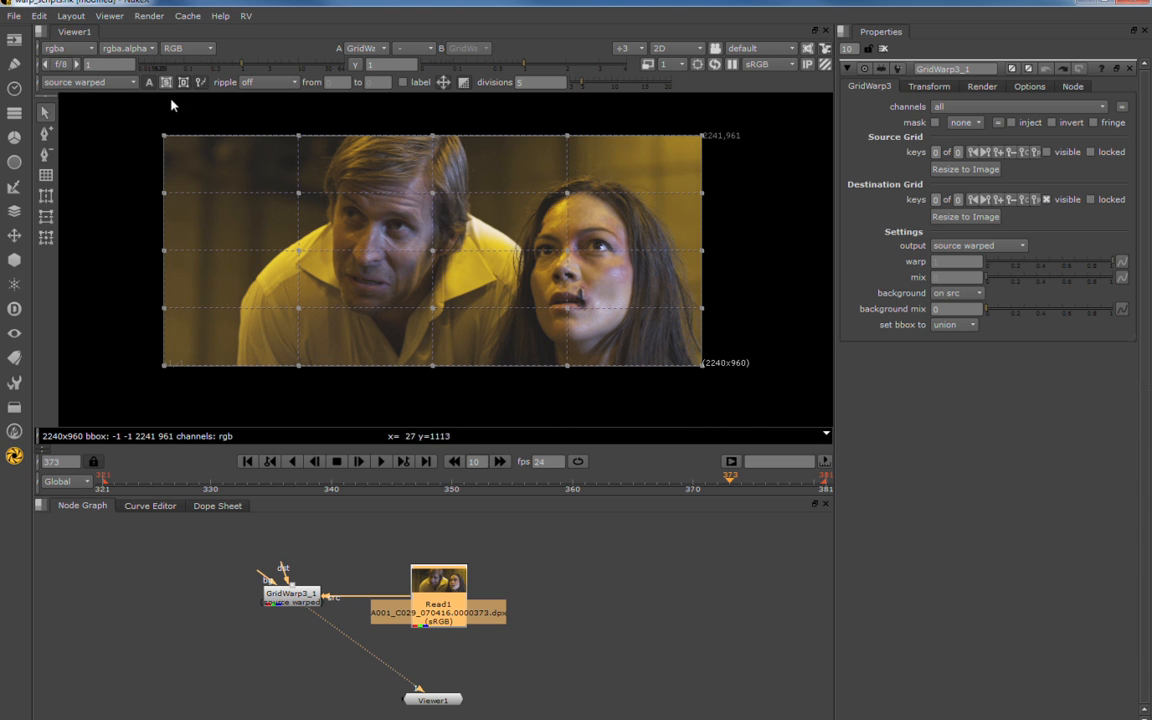
# Set the GridWarp output to source, try moving the upper-left inner grid point, and undo the move.
pyautogui.click(105, 82)
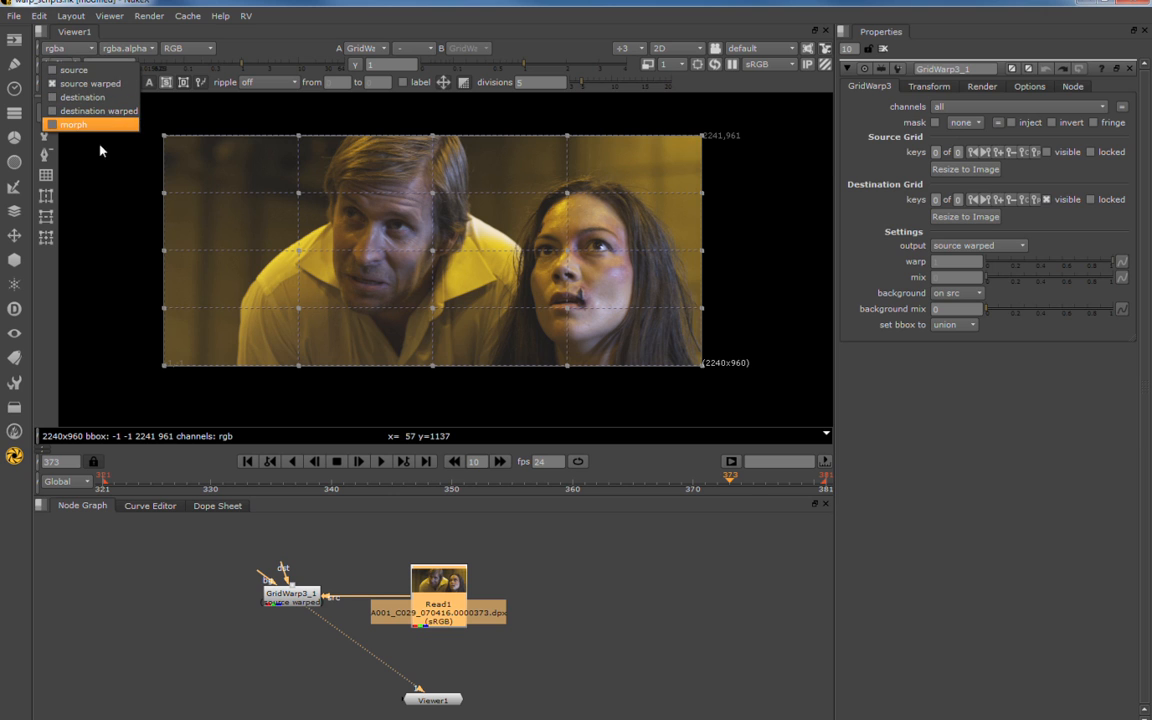
pyautogui.click(96, 72)
pyautogui.keyDown('ctrl'); pyautogui.keyDown('alt'); pyautogui.click(272, 197); pyautogui.keyUp('alt'); pyautogui.keyUp('ctrl')
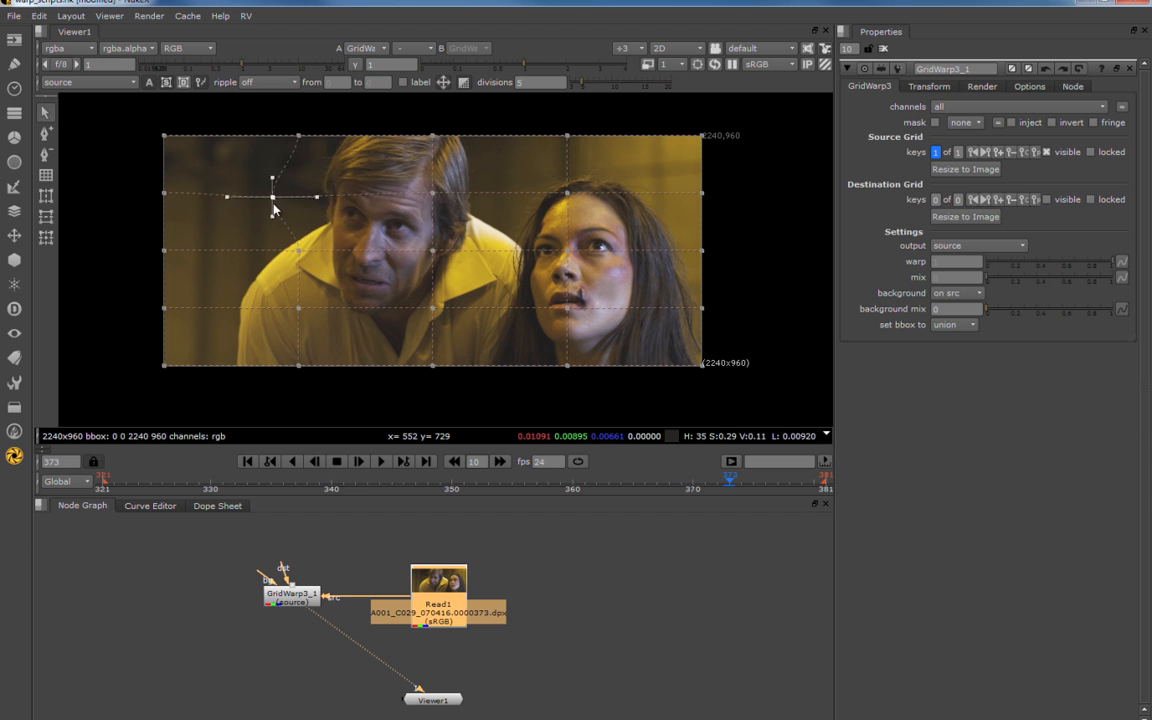
pyautogui.moveTo(273, 204); pyautogui.dragTo(301, 185)
pyautogui.hotkey('ctrl', 'z')
# Set the output back to source warped, try moving the upper-left inner destination grid point, and undo it.
pyautogui.click(90, 82)
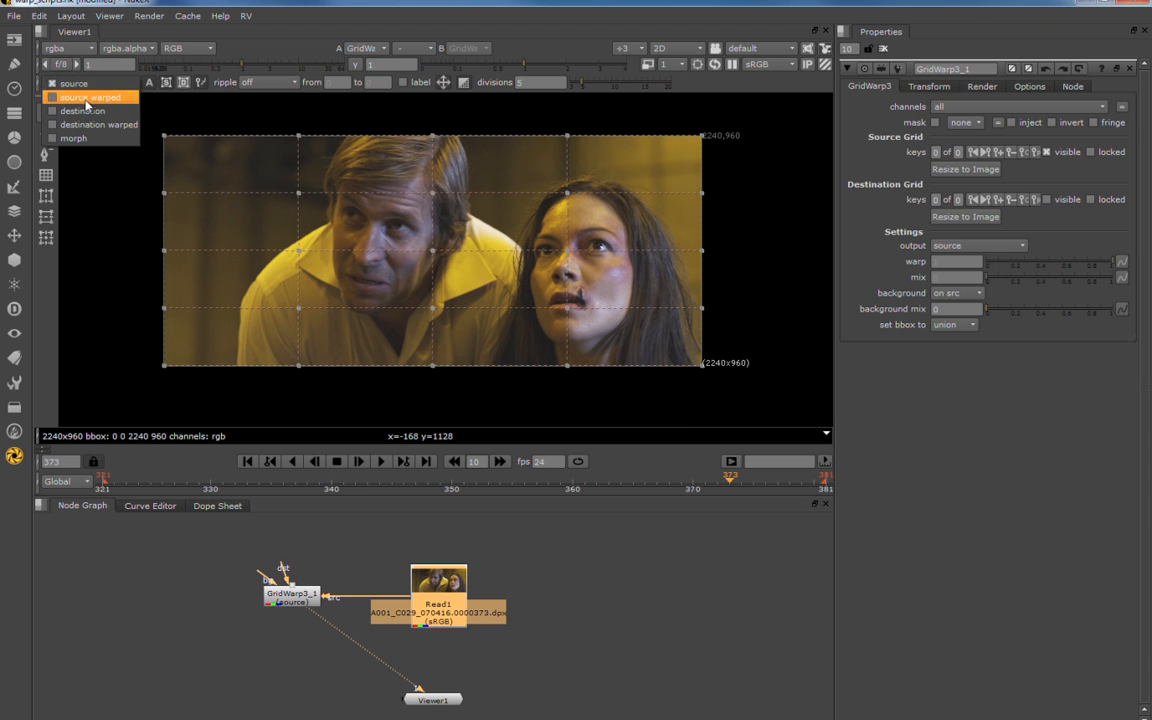
pyautogui.click(88, 97)
pyautogui.keyDown('ctrl'); pyautogui.keyDown('alt'); pyautogui.click(295, 199); pyautogui.keyUp('alt'); pyautogui.keyUp('ctrl')
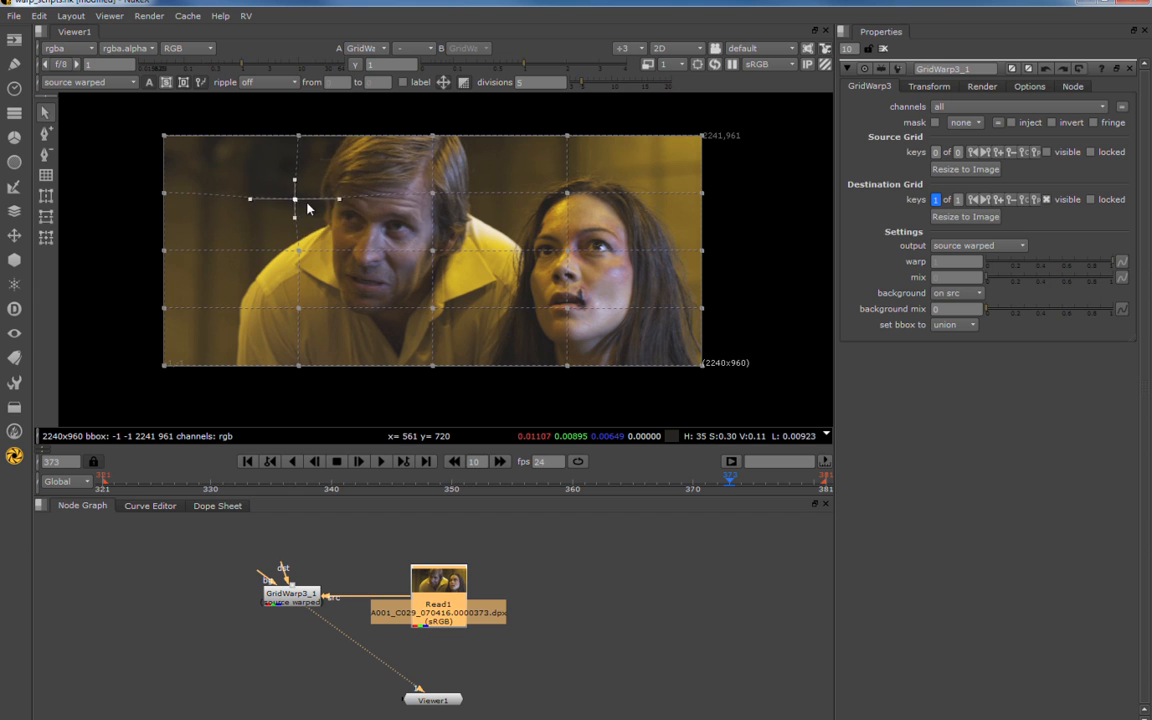
pyautogui.hotkey('ctrl', 'z')
# Preview the destination and morph outputs, including the morph's mix control, and return the output to source warped.
pyautogui.click(88, 82)
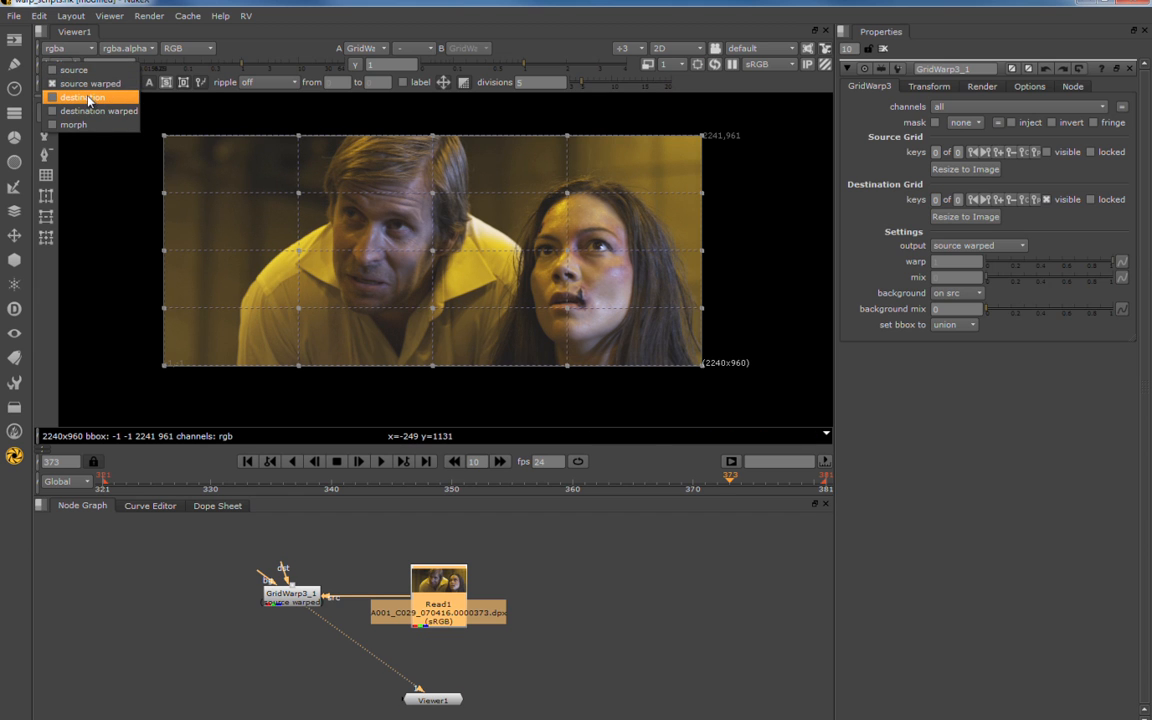
pyautogui.click(88, 97)
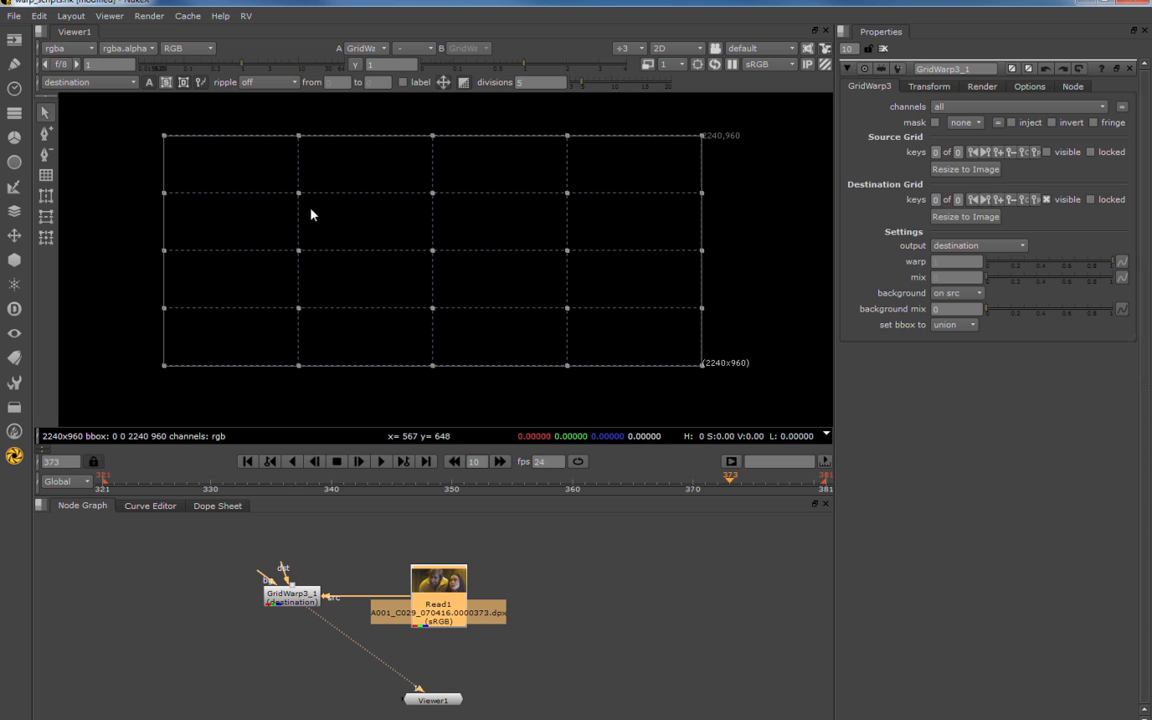
pyautogui.click(88, 82)
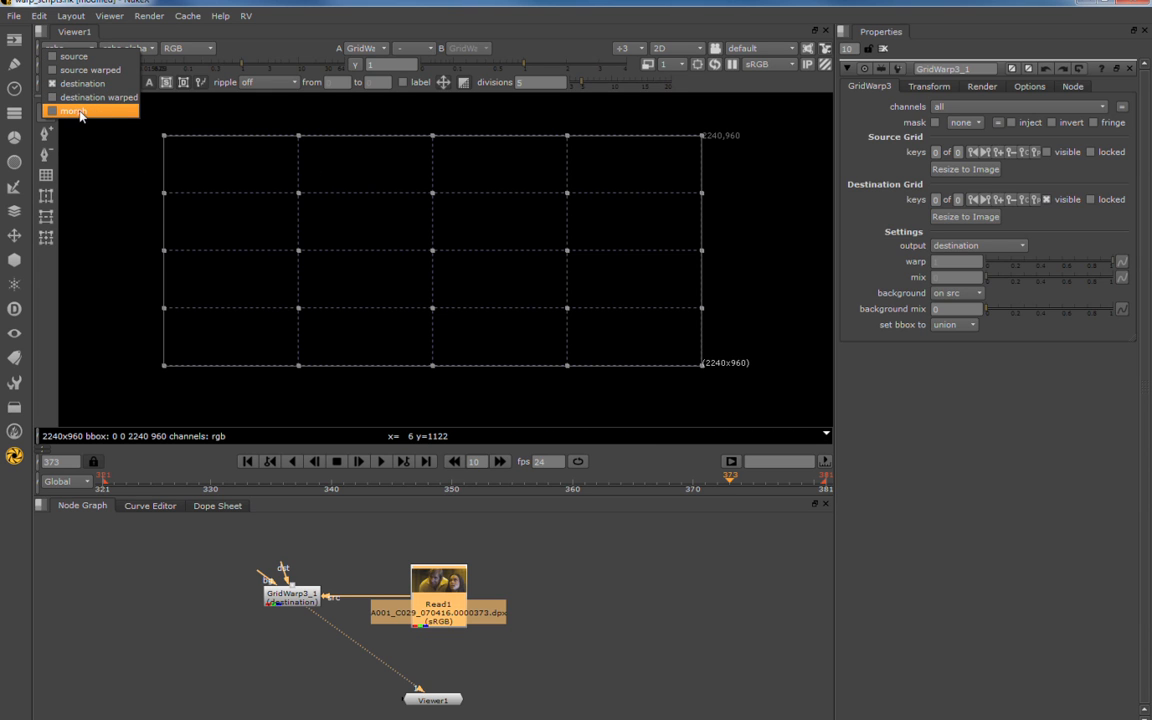
pyautogui.click(78, 112)
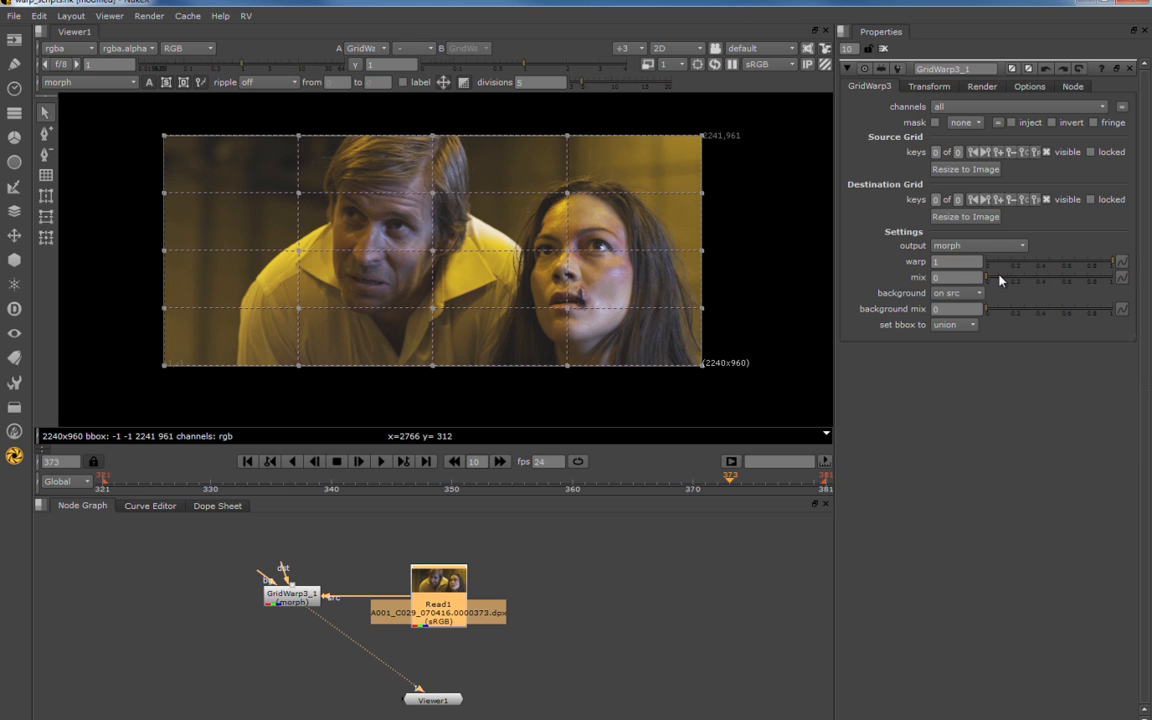
pyautogui.moveTo(1000, 280)
pyautogui.mouseDown()
pyautogui.moveTo(1118, 275)
pyautogui.moveTo(987, 279)
pyautogui.mouseUp()
pyautogui.click(75, 82)
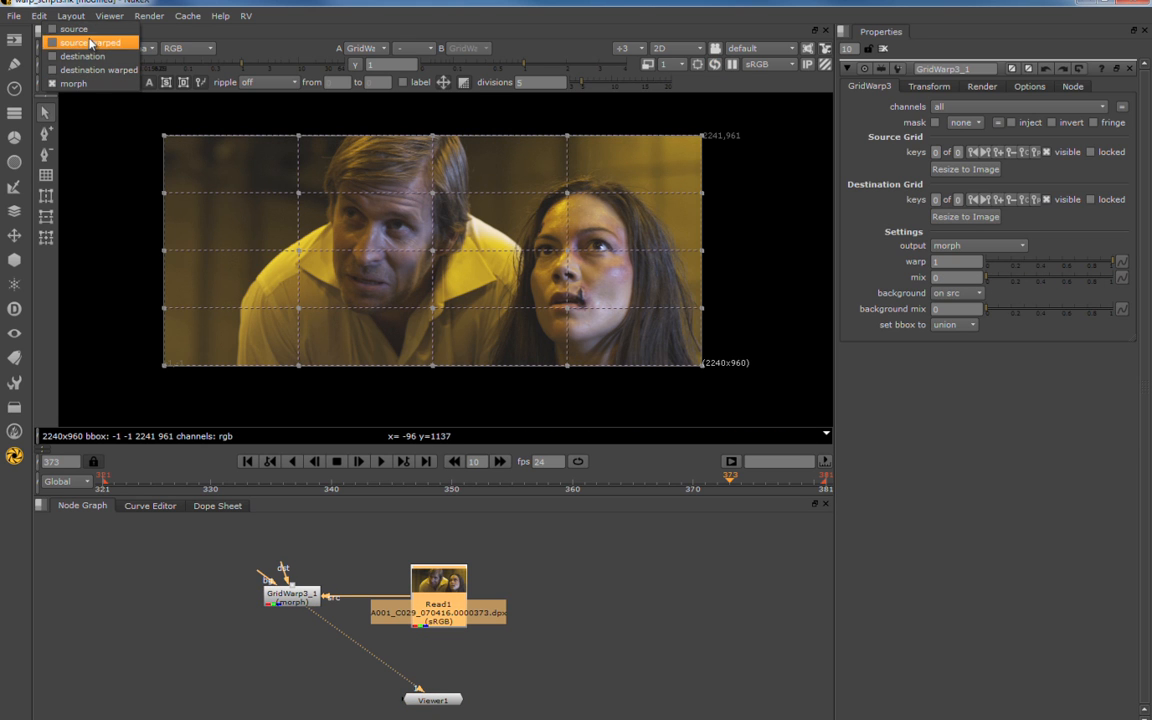
pyautogui.click(82, 41)
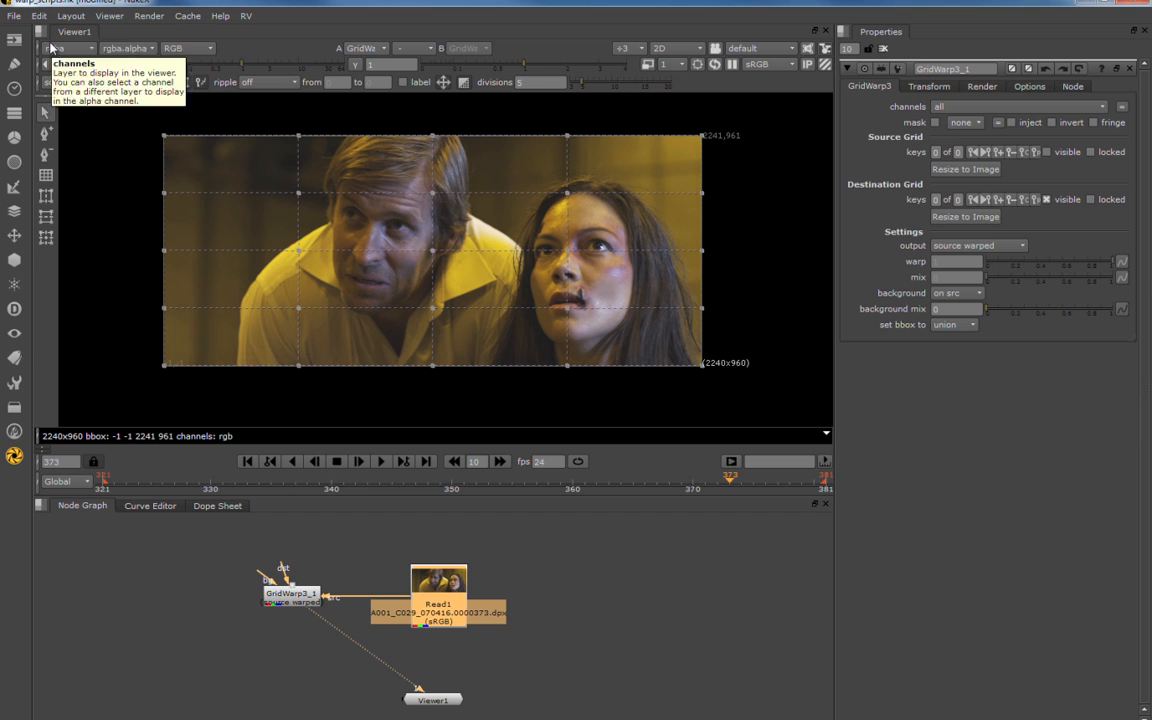
# Toggle the source and destination grid overlays to compare them, leaving only the destination grid shown.
pyautogui.click(432, 699)
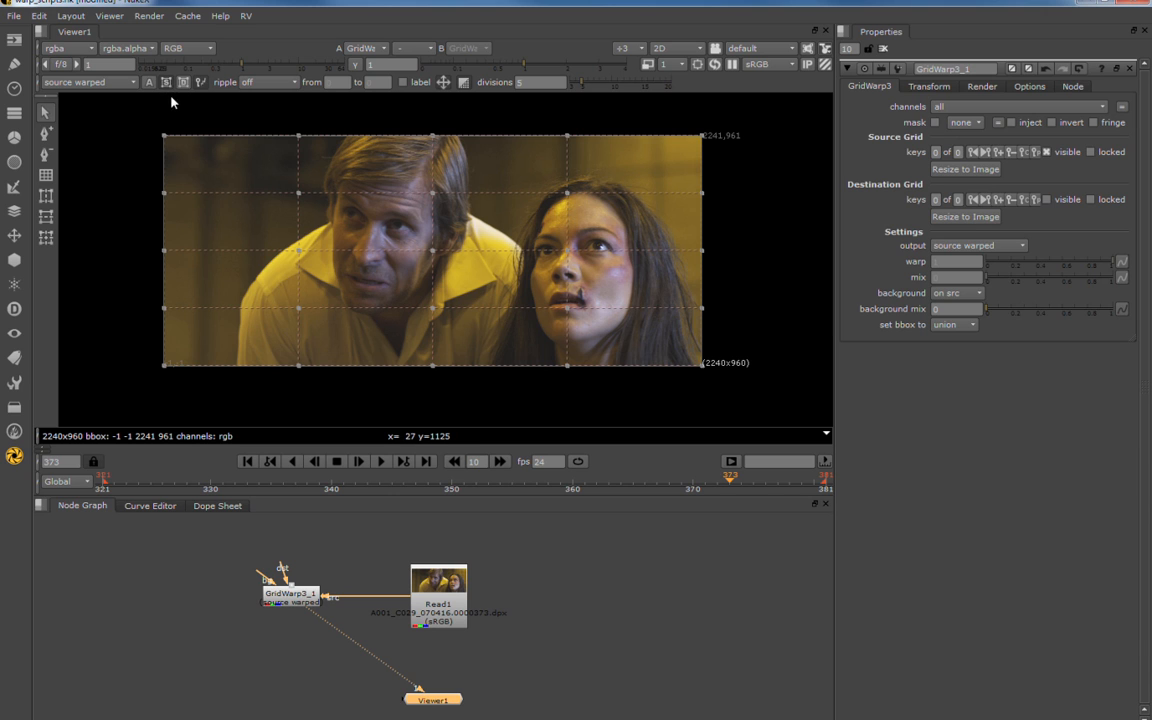
pyautogui.click(167, 84)
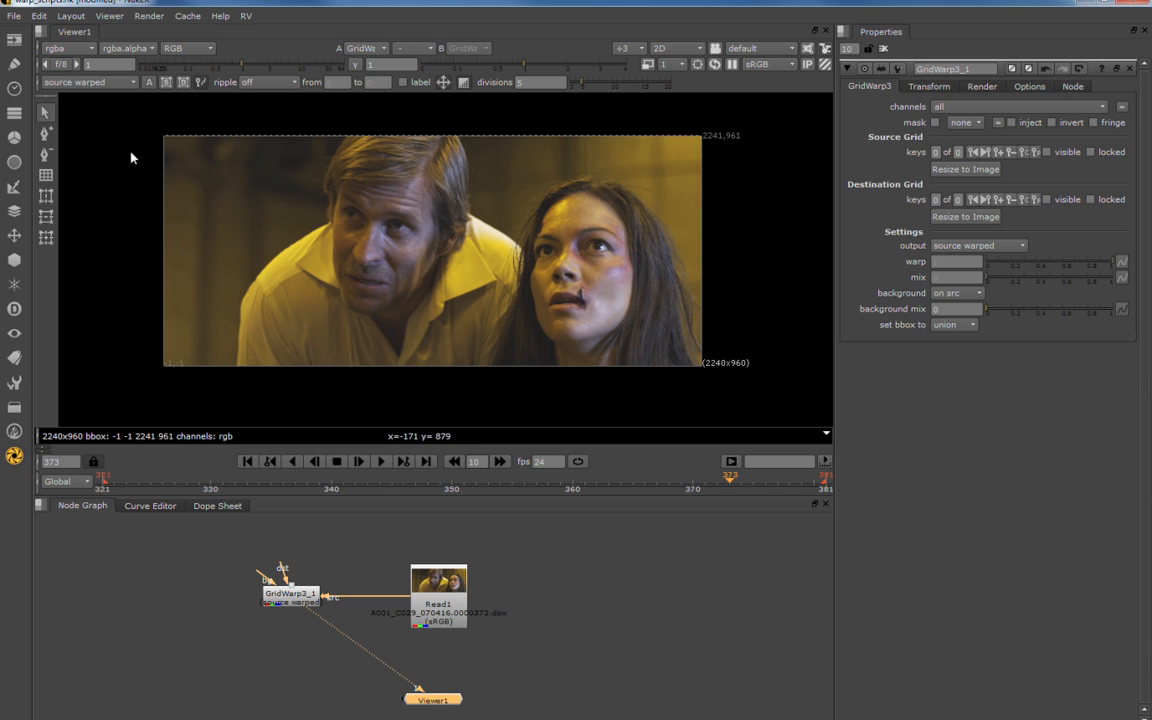
pyautogui.click(184, 84)
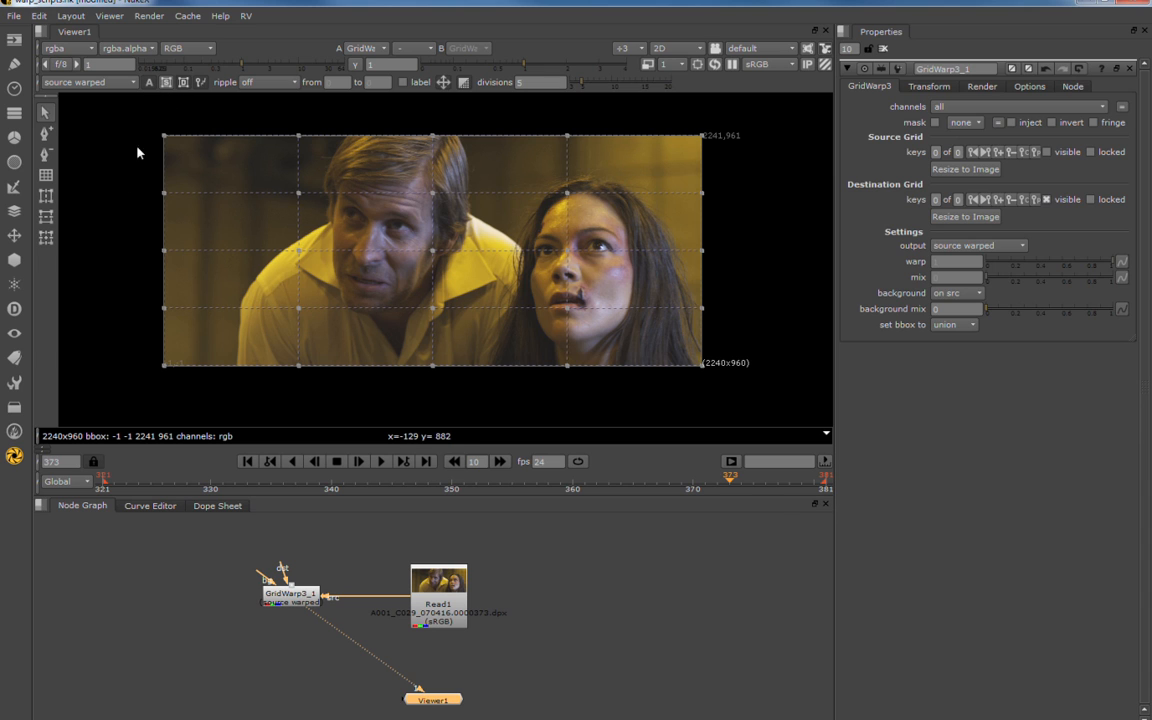
# Compare which grid is shown for the source, source warped, destination and destination warped outputs, ending on source warped.
pyautogui.click(104, 82)
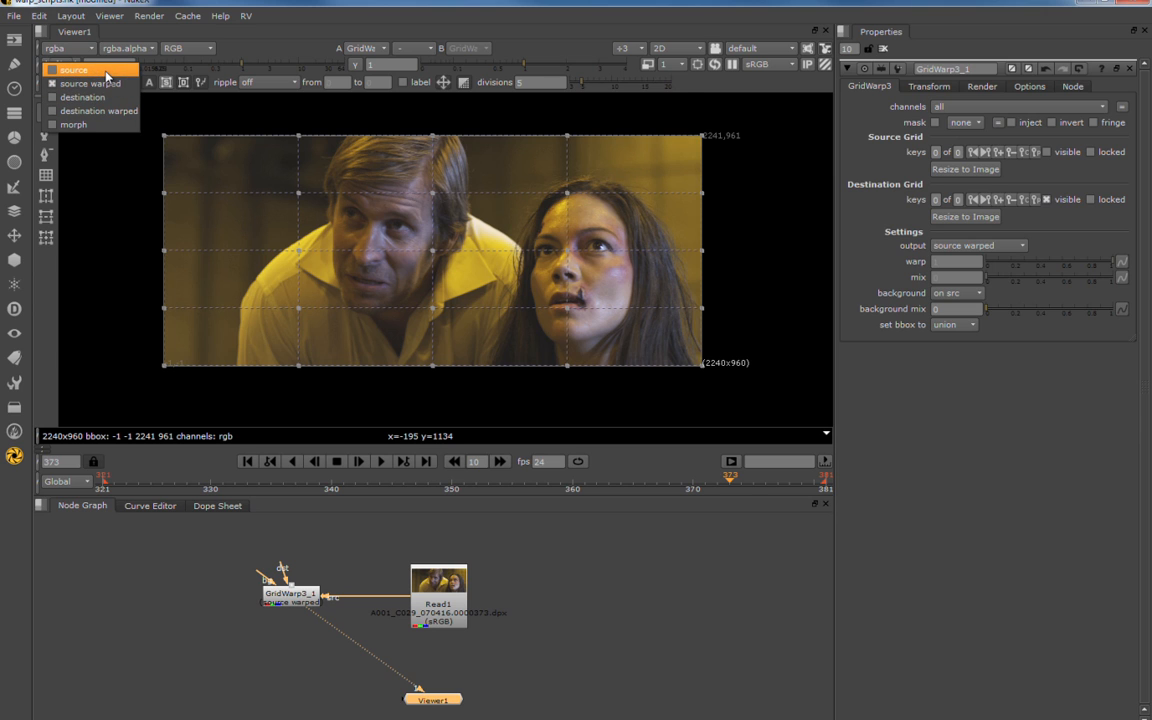
pyautogui.click(106, 72)
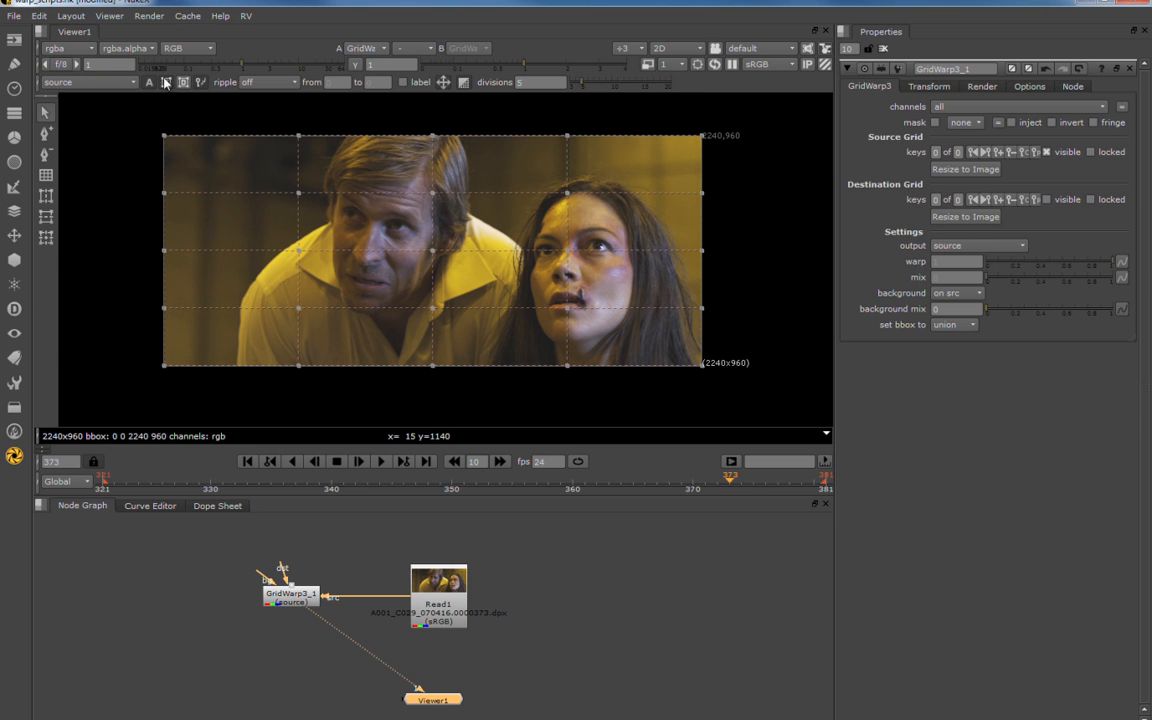
pyautogui.click(111, 80)
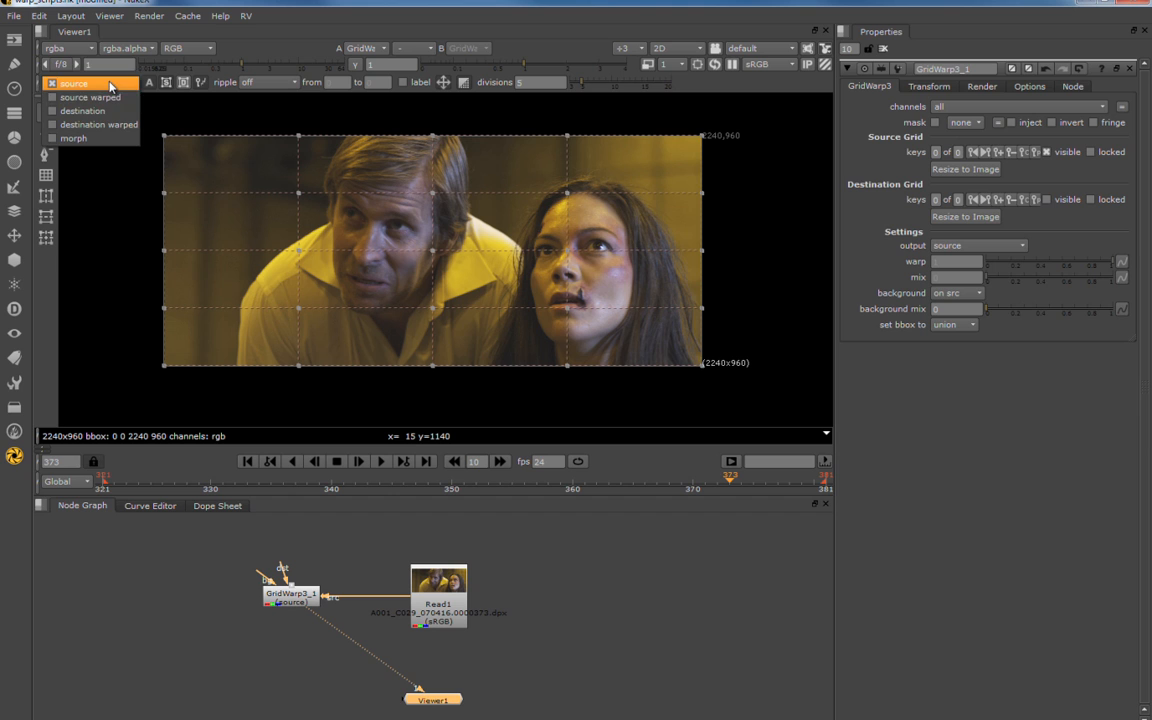
pyautogui.click(109, 98)
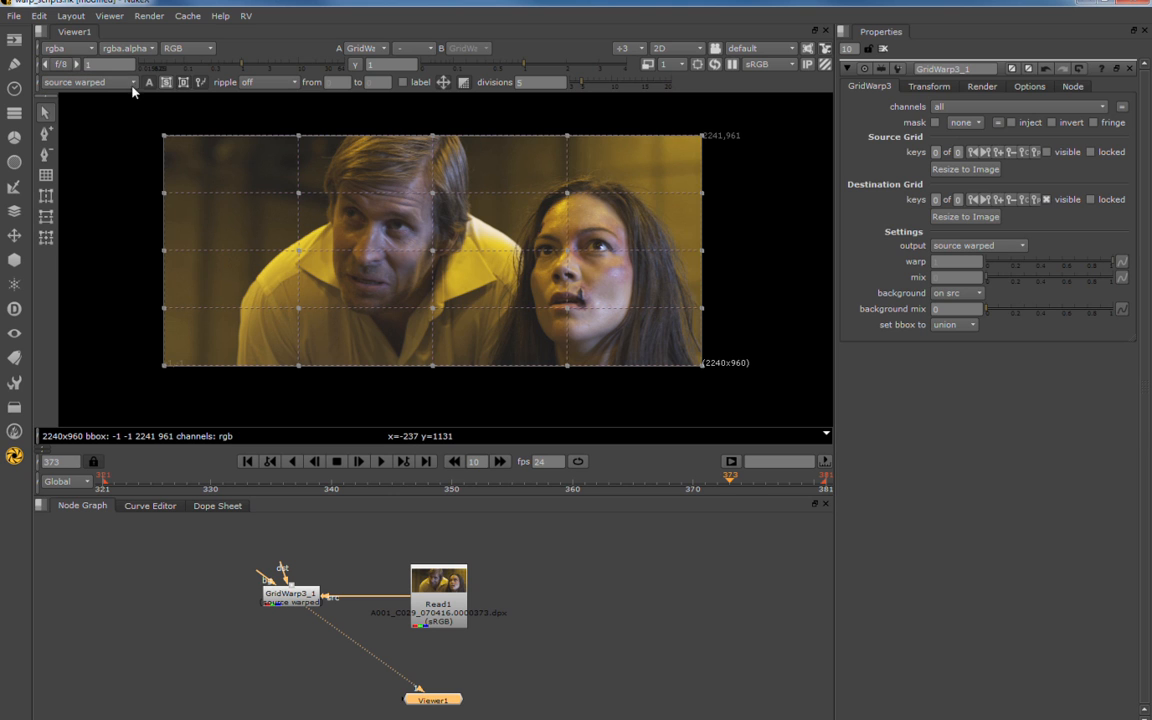
pyautogui.click(100, 82)
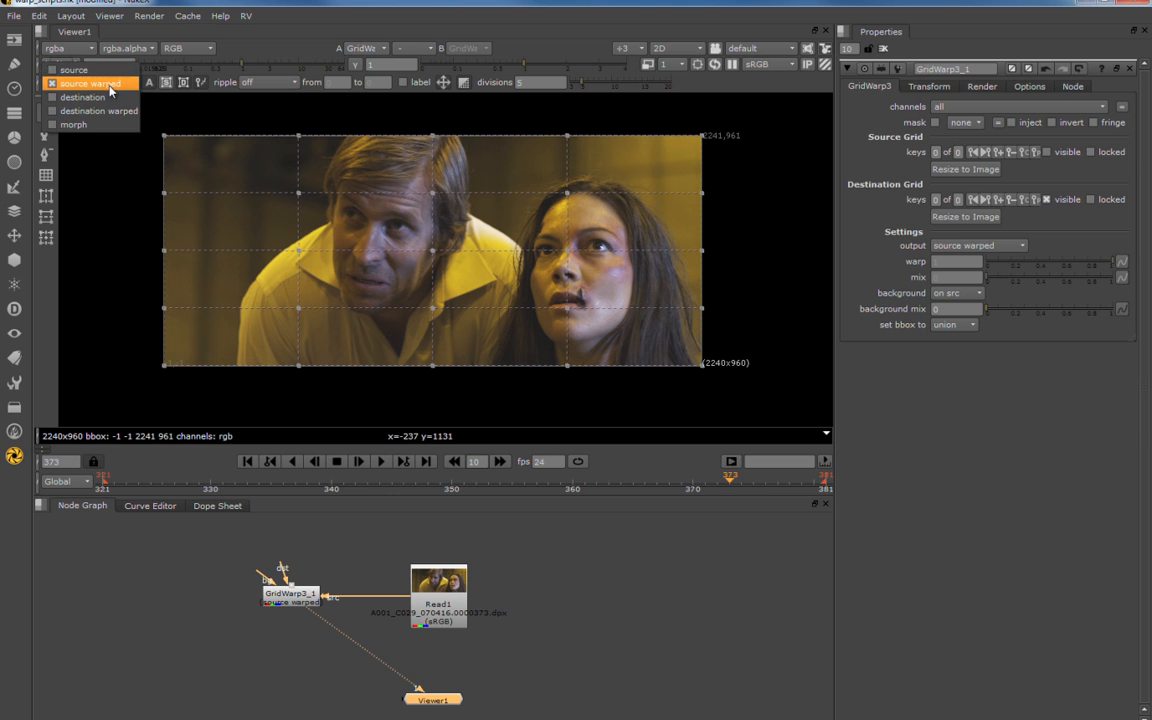
pyautogui.click(111, 98)
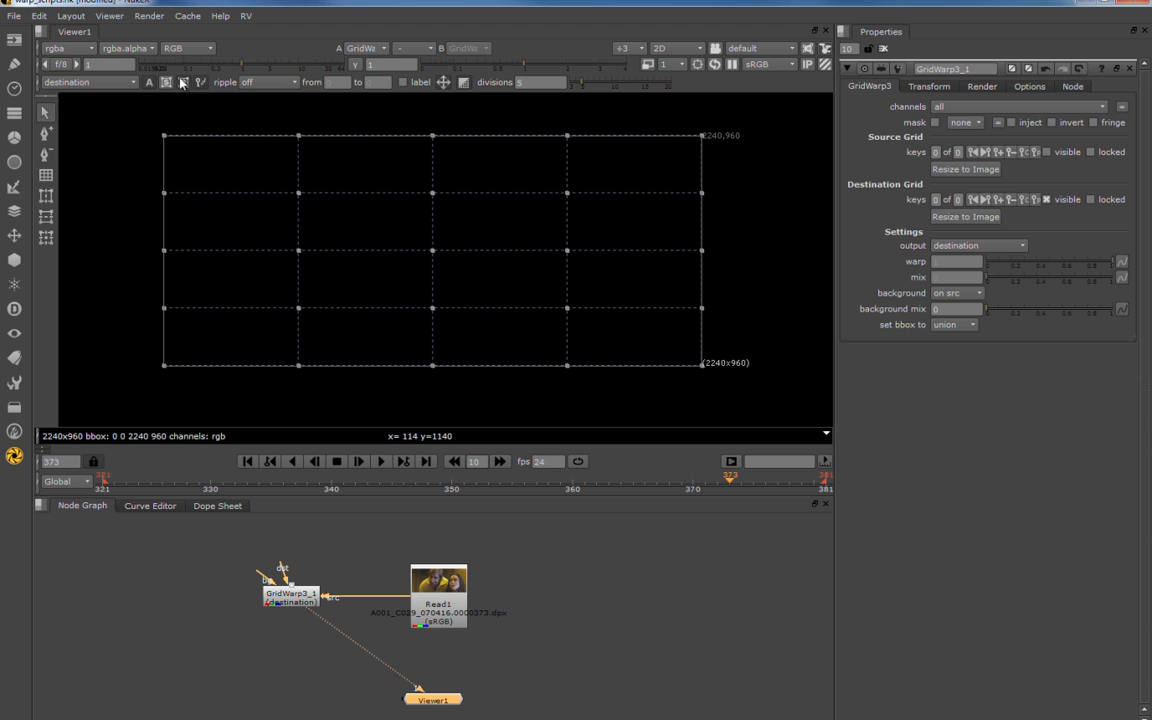
pyautogui.click(116, 88)
pyautogui.click(110, 97)
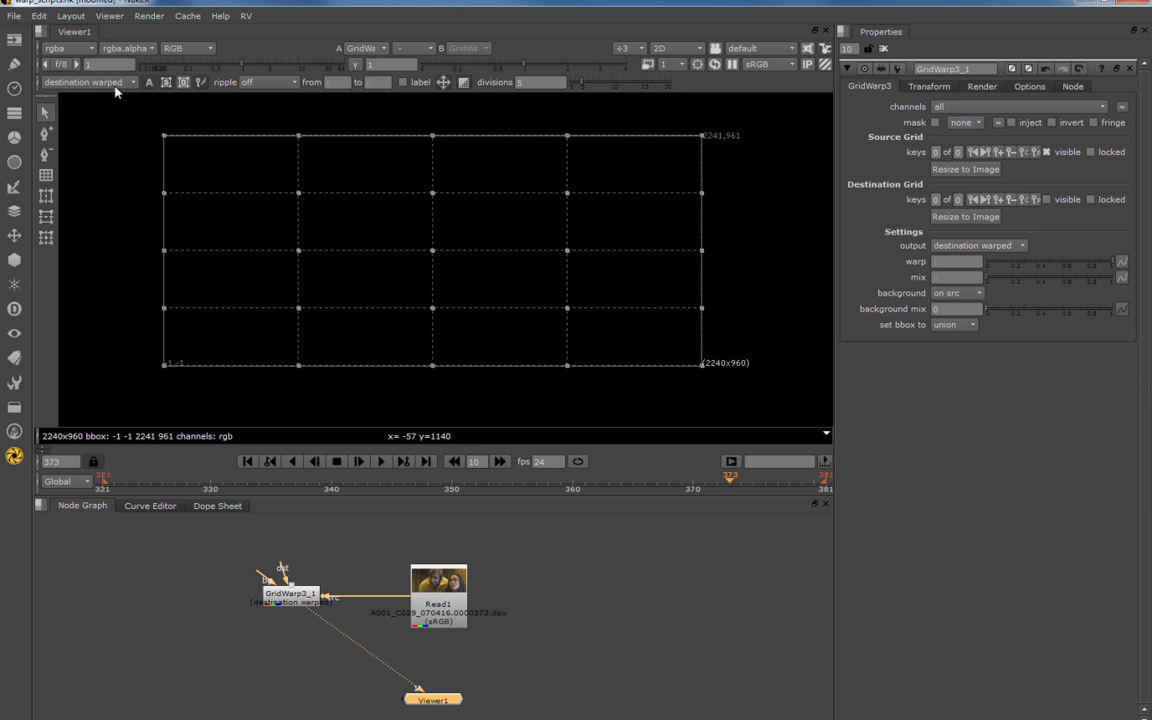
pyautogui.click(123, 88)
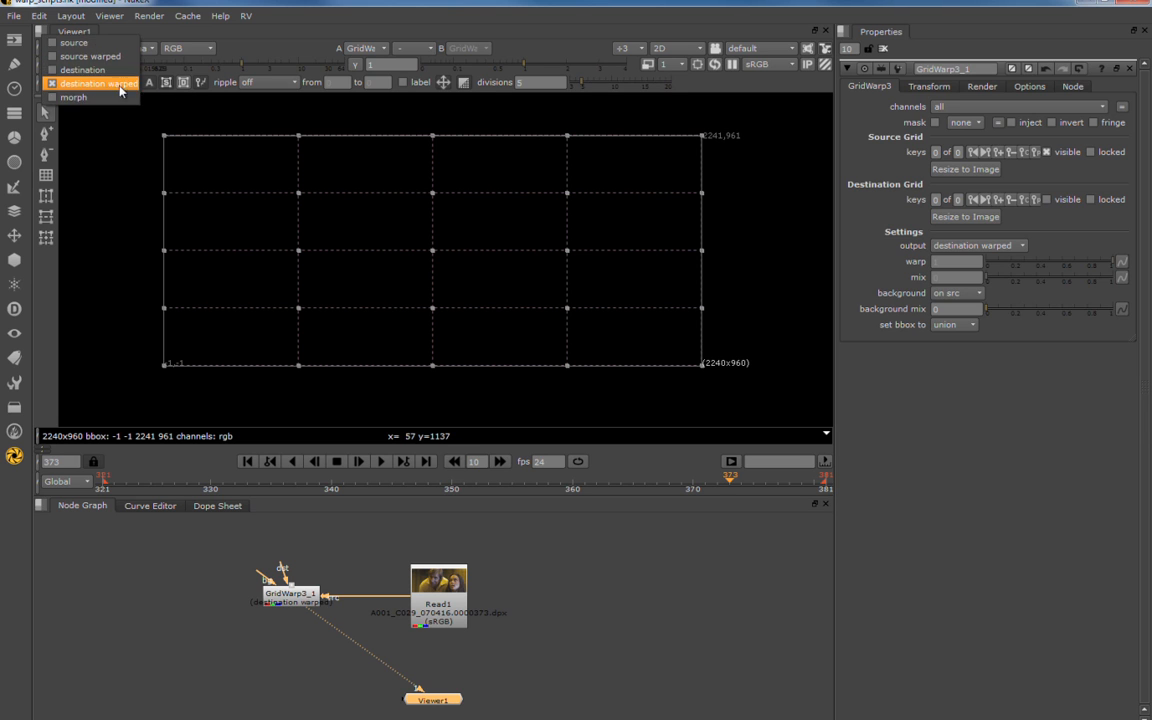
pyautogui.click(108, 45)
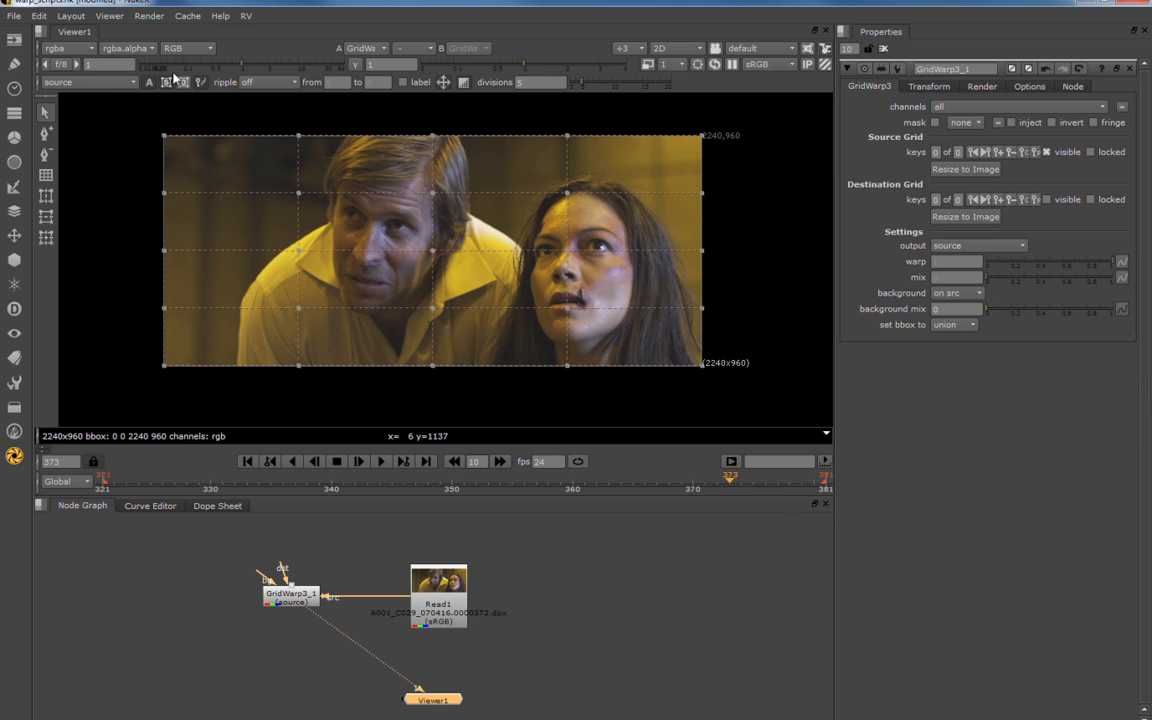
pyautogui.click(110, 82)
pyautogui.click(80, 93)
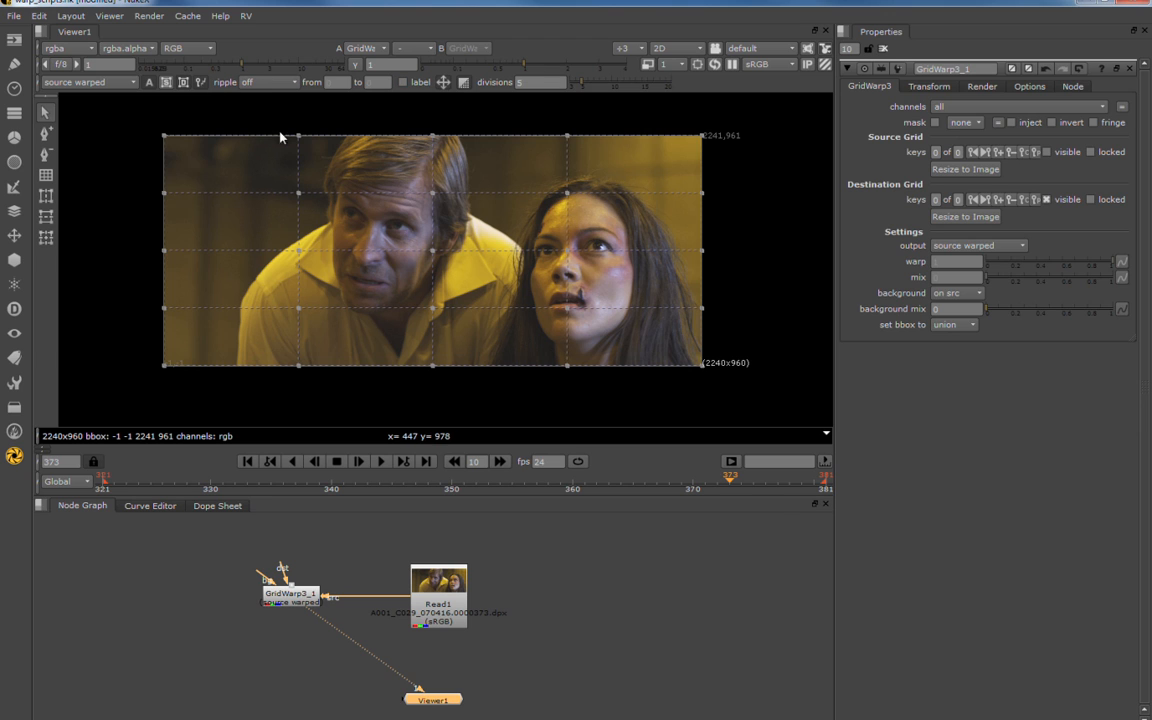
# Try the range option for ripple editing of the grid points.
pyautogui.click(244, 84)
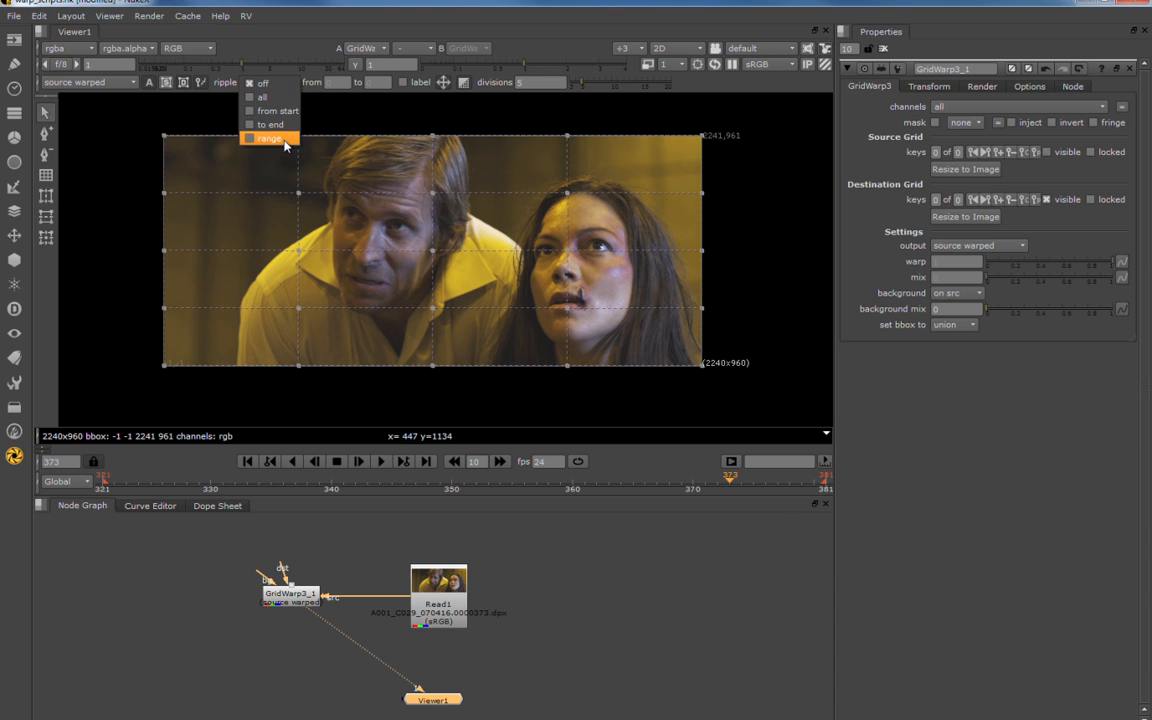
pyautogui.click(299, 138)
pyautogui.click(273, 84)
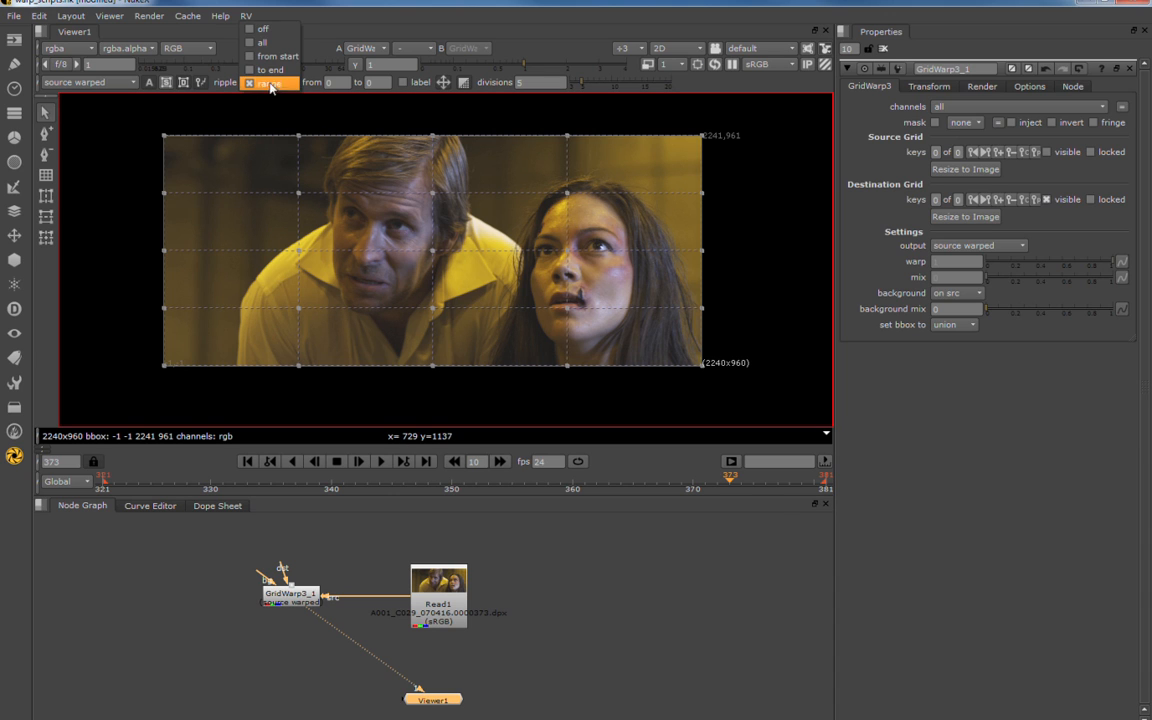
pyautogui.click(270, 84)
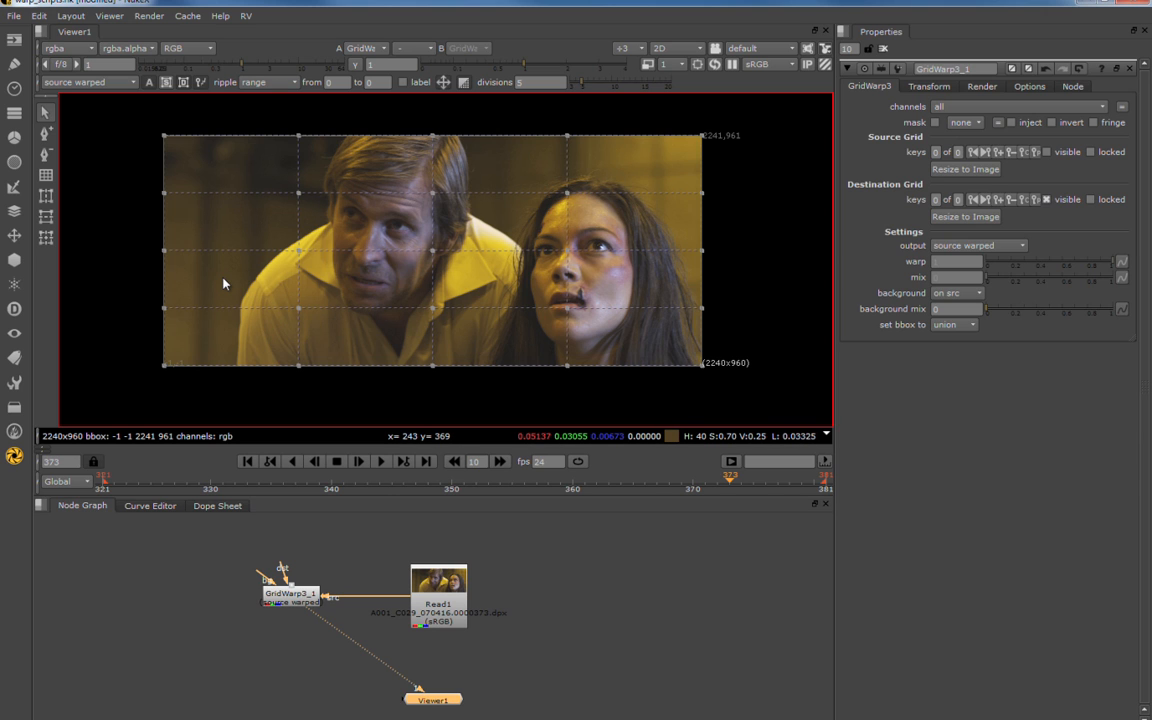
# Select the destination grid point in the middle column of the second row, at the man's head.
pyautogui.click(432, 192)
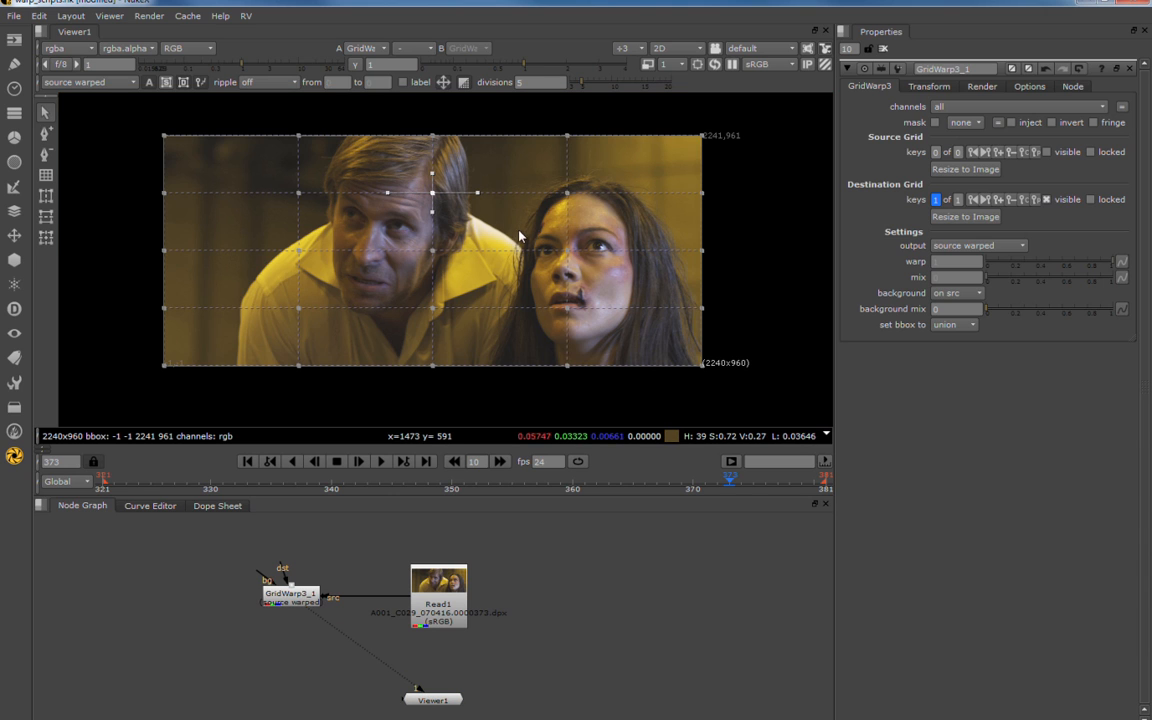
# Turn on grid point labels, check them on points in the second and third columns, and turn the labels off again.
pyautogui.click(518, 233)
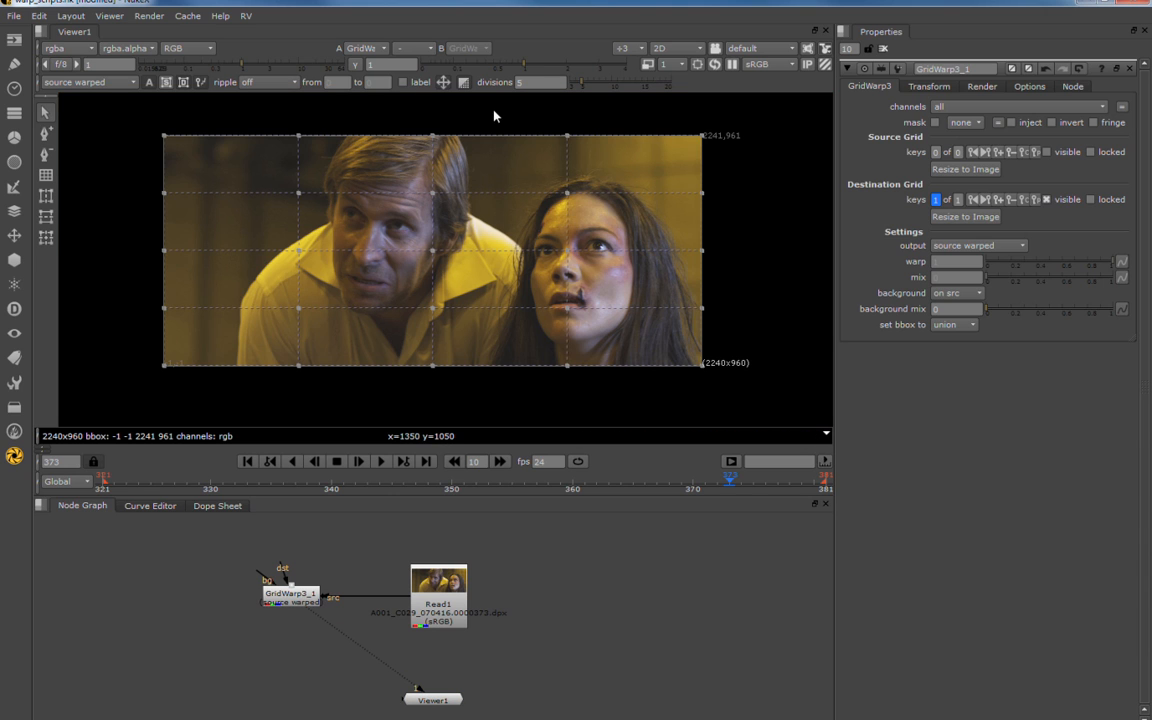
pyautogui.click(403, 82)
pyautogui.click(299, 192)
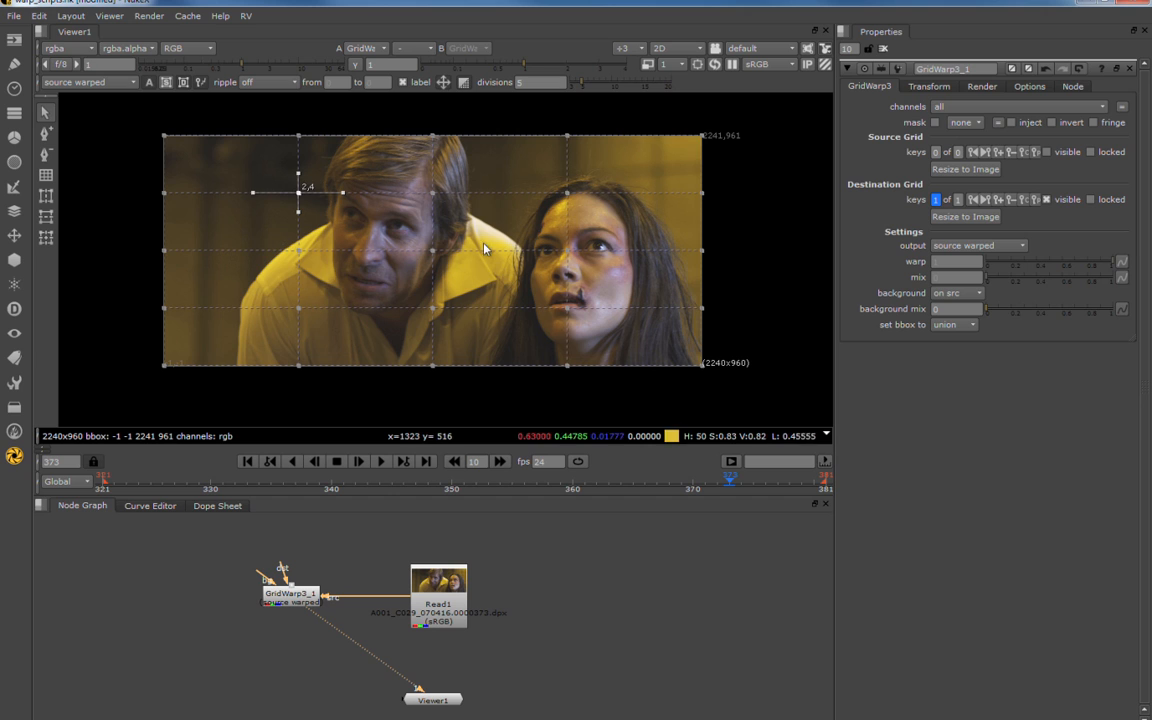
pyautogui.click(432, 250)
pyautogui.click(403, 82)
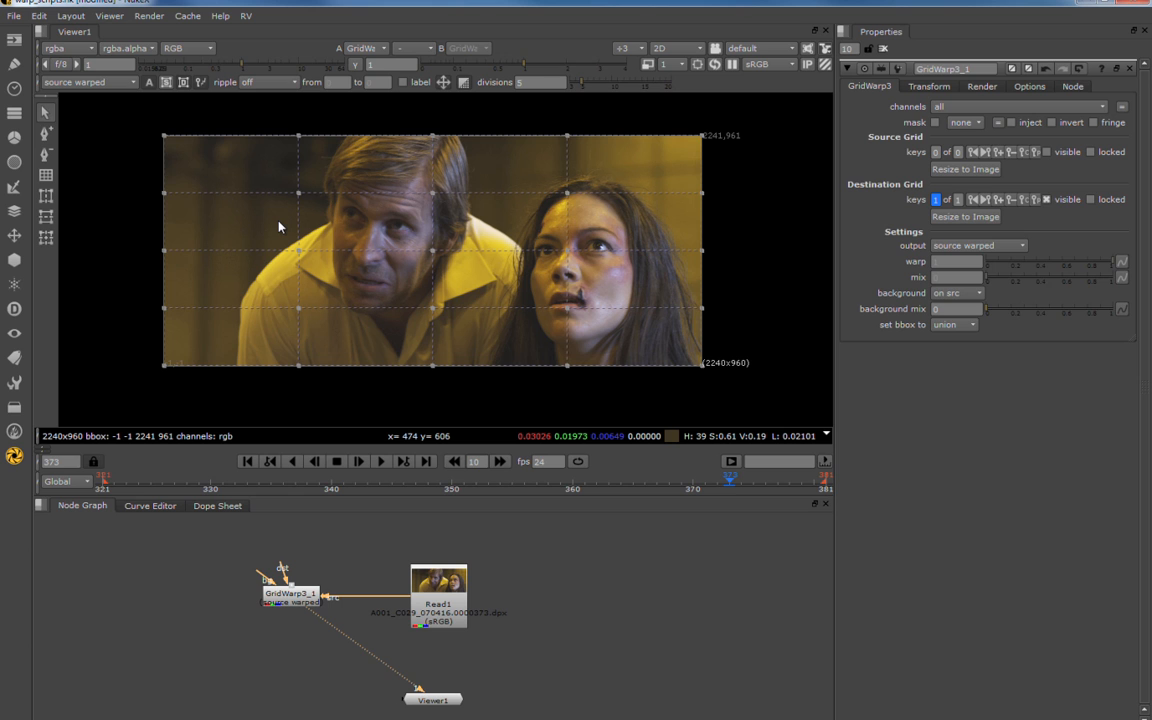
# Try warping the man's forehead by moving the destination grid point in the middle column of the second row.
pyautogui.click(432, 192)
pyautogui.moveTo(425, 198)
pyautogui.mouseDown()
pyautogui.moveTo(445, 212)
pyautogui.moveTo(381, 197)
pyautogui.moveTo(486, 206)
pyautogui.moveTo(436, 213)
pyautogui.moveTo(493, 200)
pyautogui.moveTo(485, 192)
pyautogui.moveTo(436, 212)
pyautogui.moveTo(515, 213)
pyautogui.moveTo(392, 222)
pyautogui.moveTo(436, 207)
pyautogui.moveTo(385, 203)
pyautogui.moveTo(405, 197)
pyautogui.mouseUp()
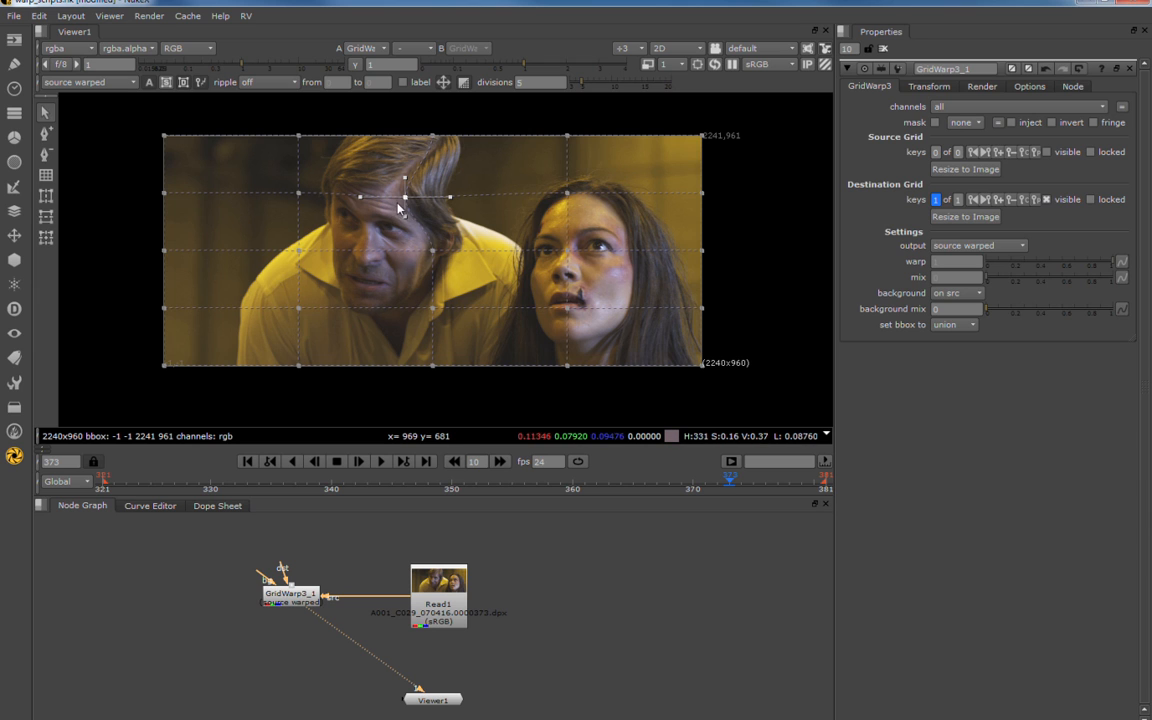
pyautogui.moveTo(404, 196); pyautogui.dragTo(399, 222)
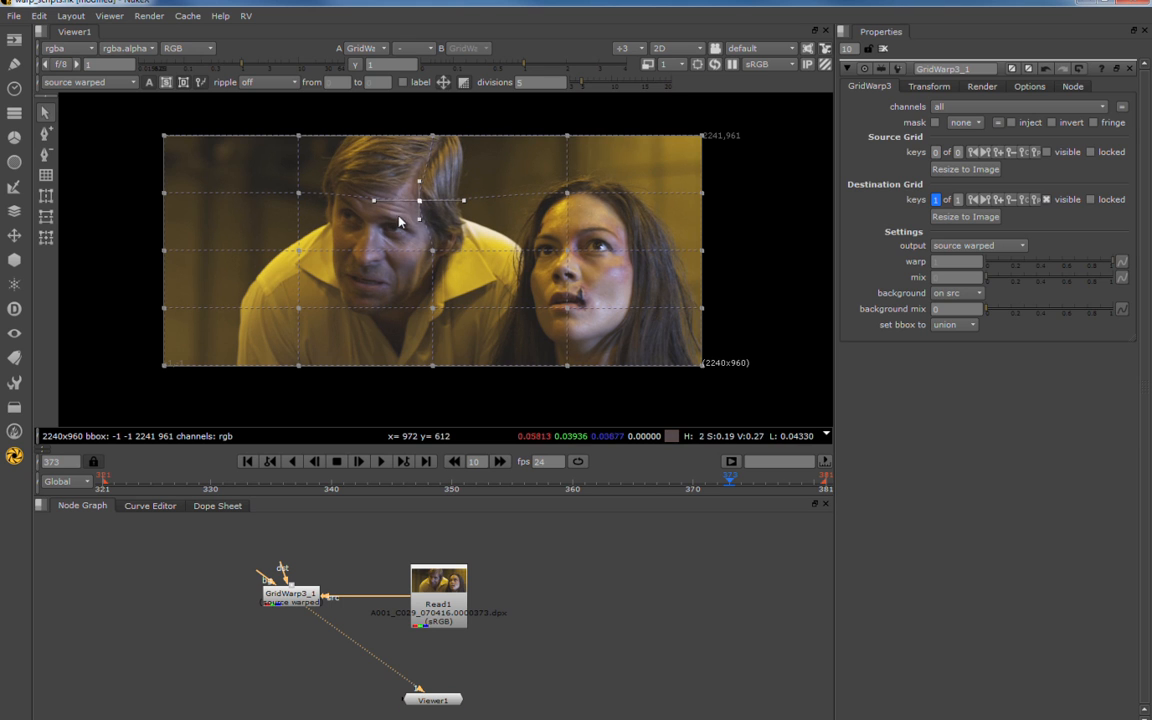
# Delete the existing GridWarp node, add a new one between Read1 and Viewer1, and place it just below Read1.
pyautogui.click(290, 594)
pyautogui.press('Delete')
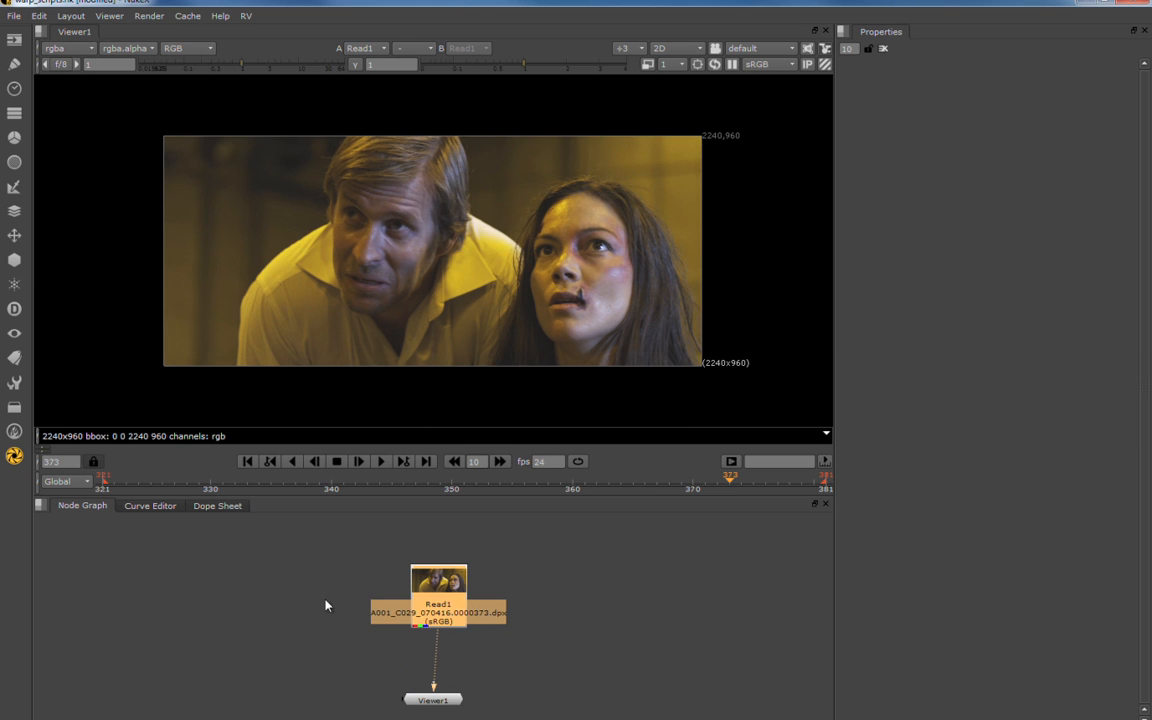
pyautogui.press('Tab')
pyautogui.write('gri')
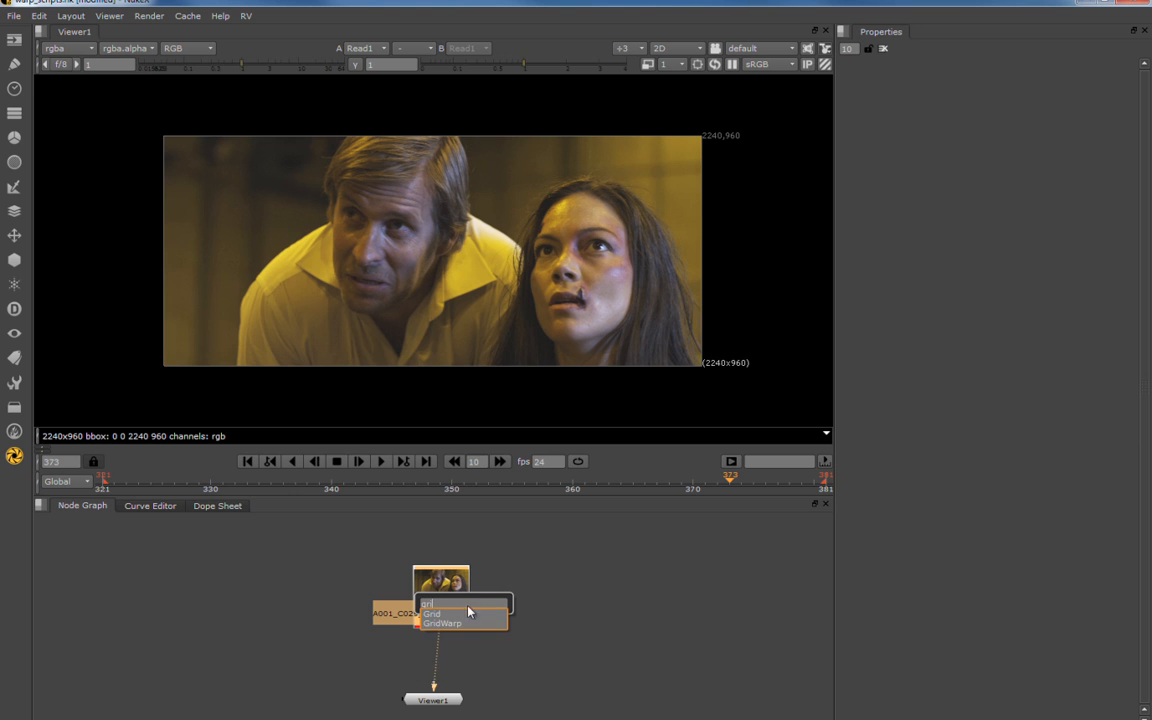
pyautogui.click(459, 628)
pyautogui.moveTo(445, 626); pyautogui.dragTo(442, 668)
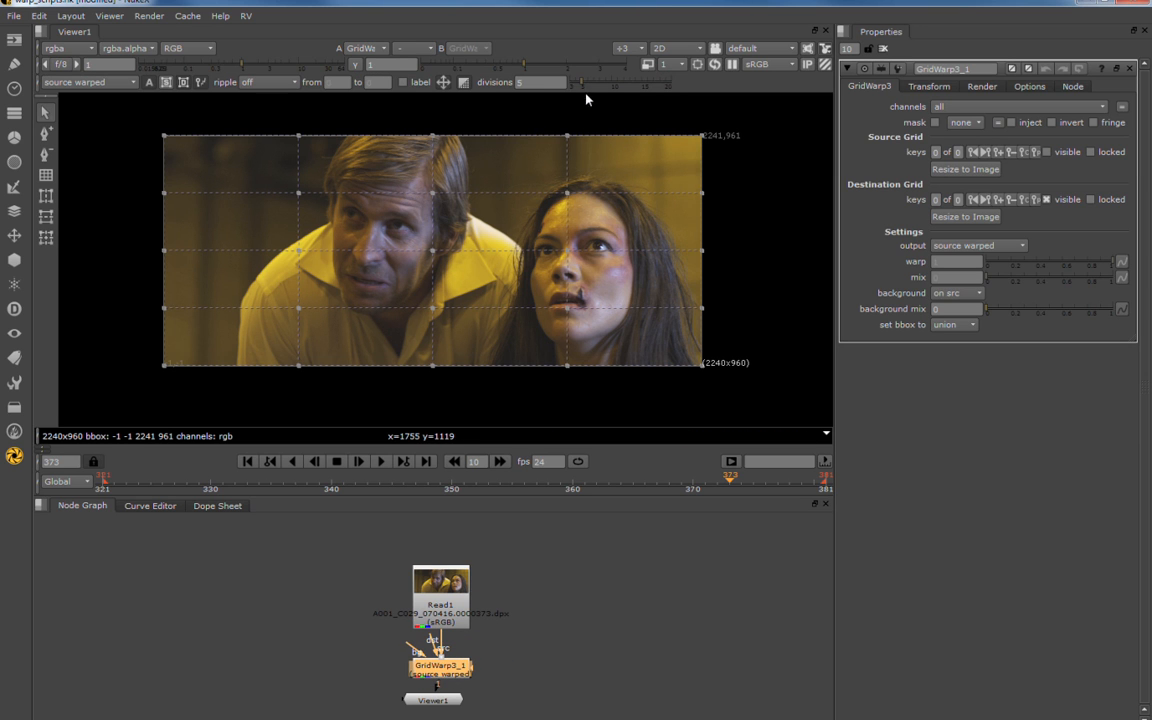
# Distort both faces by moving the nine interior points of the destination grid in different directions.
pyautogui.moveTo(583, 83)
pyautogui.mouseDown()
pyautogui.moveTo(643, 93)
pyautogui.moveTo(585, 89)
pyautogui.mouseUp()
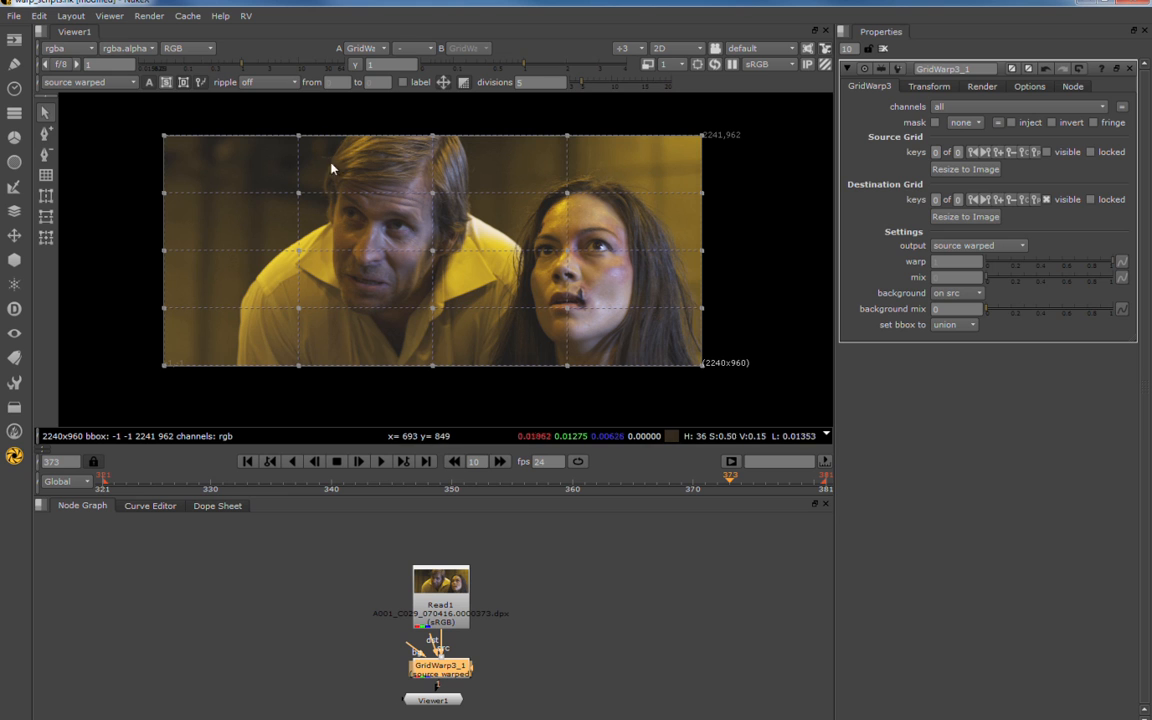
pyautogui.moveTo(299, 192); pyautogui.dragTo(331, 173)
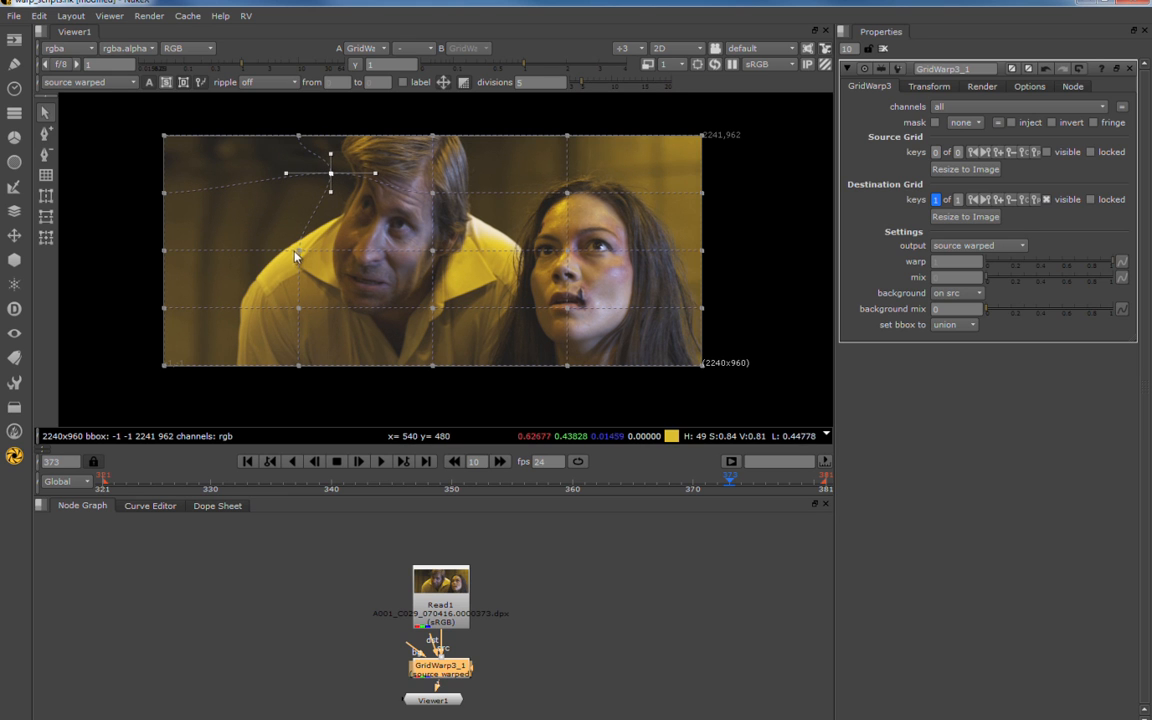
pyautogui.moveTo(299, 250); pyautogui.dragTo(343, 258)
pyautogui.moveTo(299, 308); pyautogui.dragTo(325, 328)
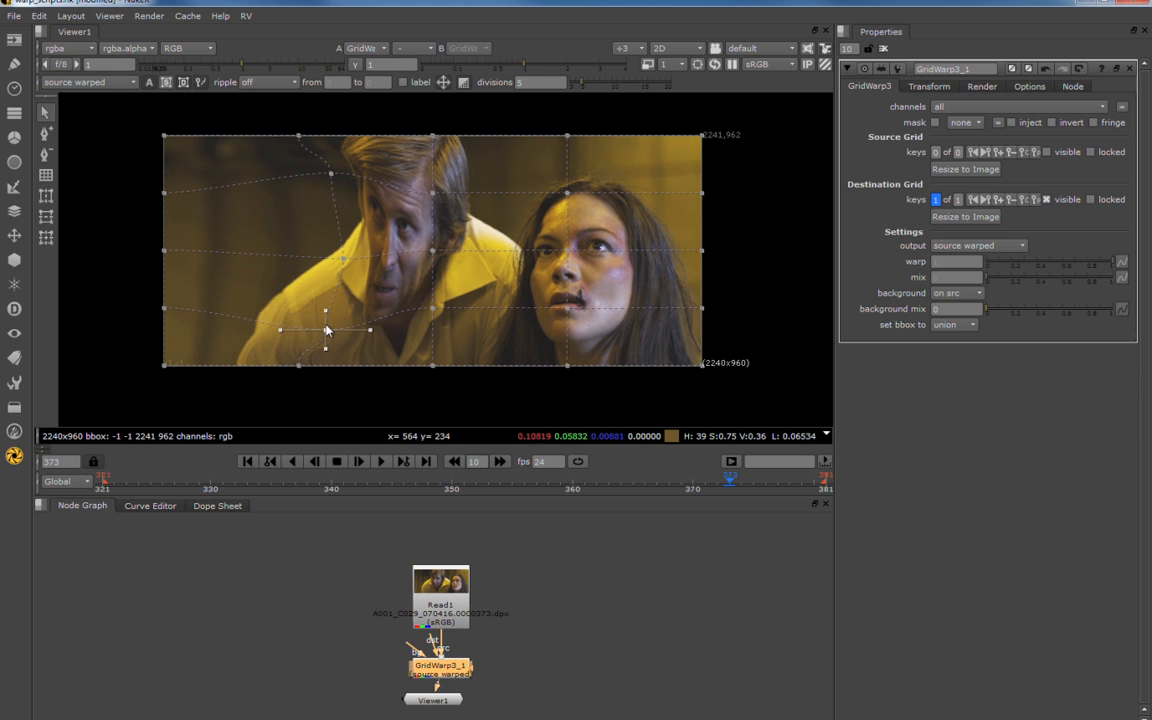
pyautogui.moveTo(567, 308); pyautogui.dragTo(615, 317)
pyautogui.moveTo(568, 251); pyautogui.dragTo(525, 249)
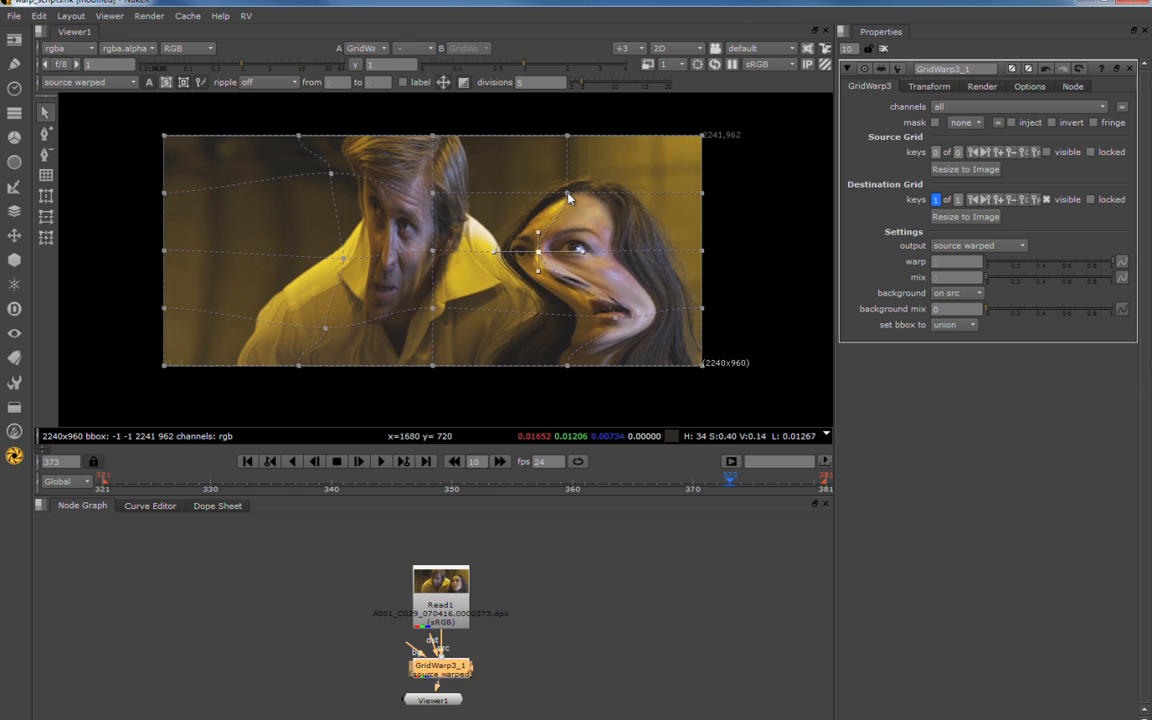
pyautogui.moveTo(567, 193); pyautogui.dragTo(600, 193)
pyautogui.moveTo(433, 250); pyautogui.dragTo(469, 250)
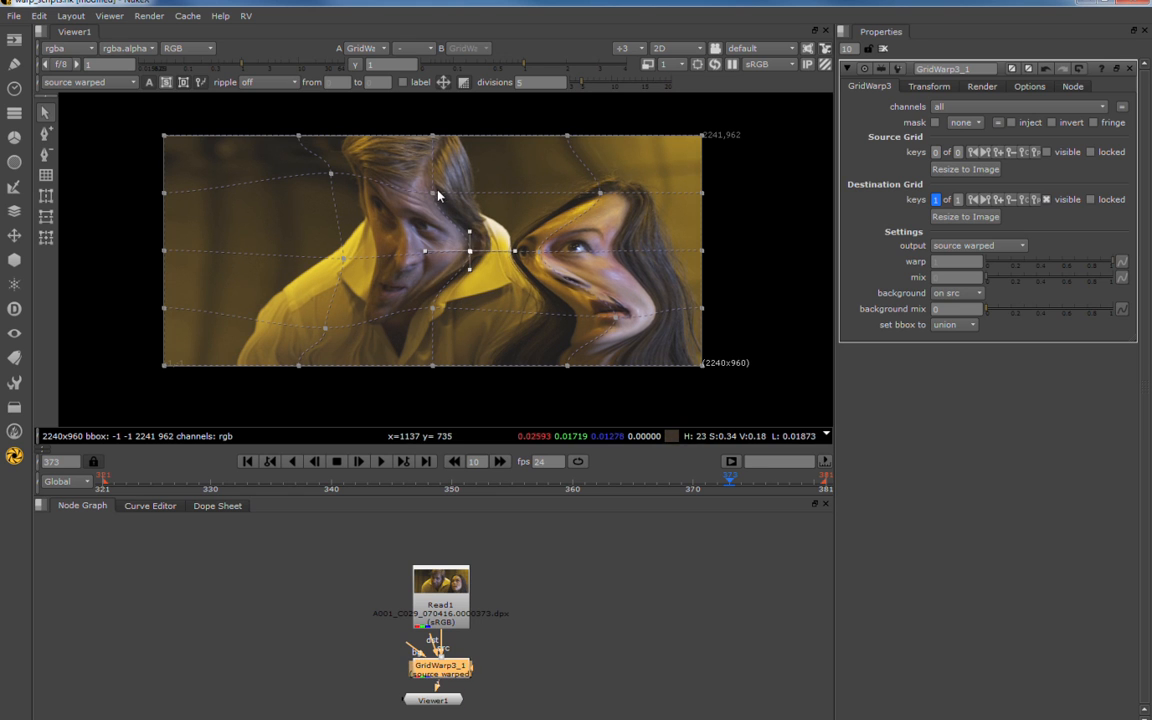
pyautogui.moveTo(433, 193); pyautogui.dragTo(424, 192)
pyautogui.moveTo(433, 308); pyautogui.dragTo(439, 313)
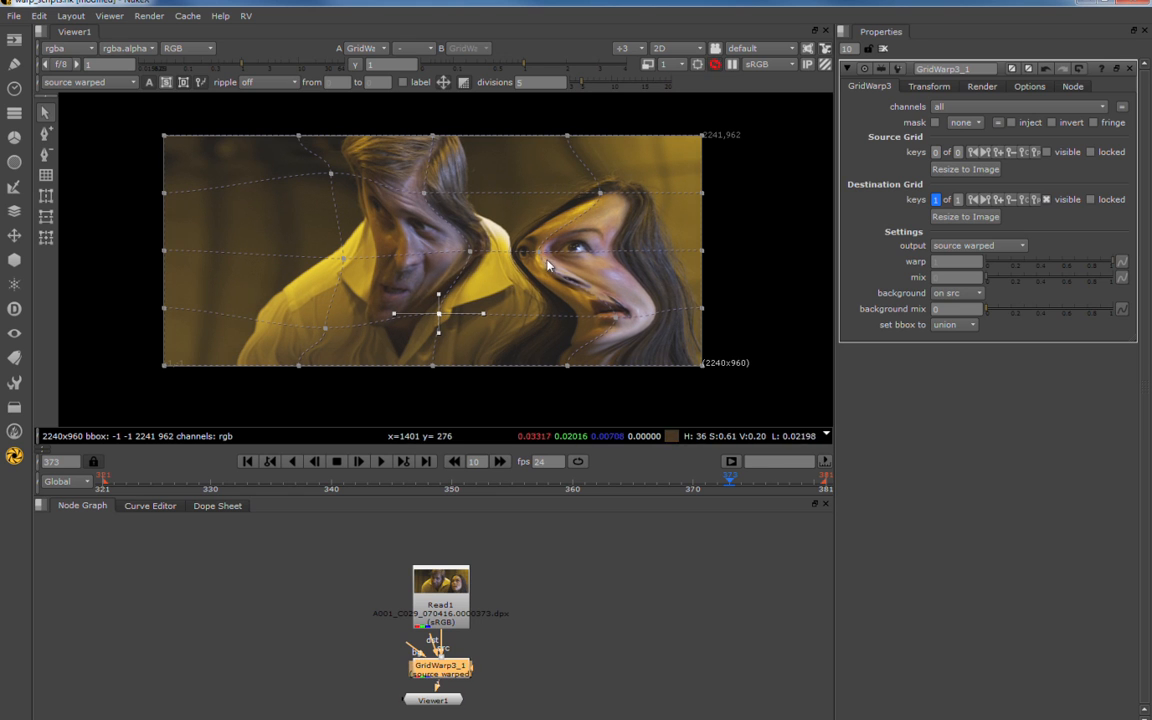
# Try changing the number of grid divisions and agree to resubdivide the grids.
pyautogui.click(593, 85)
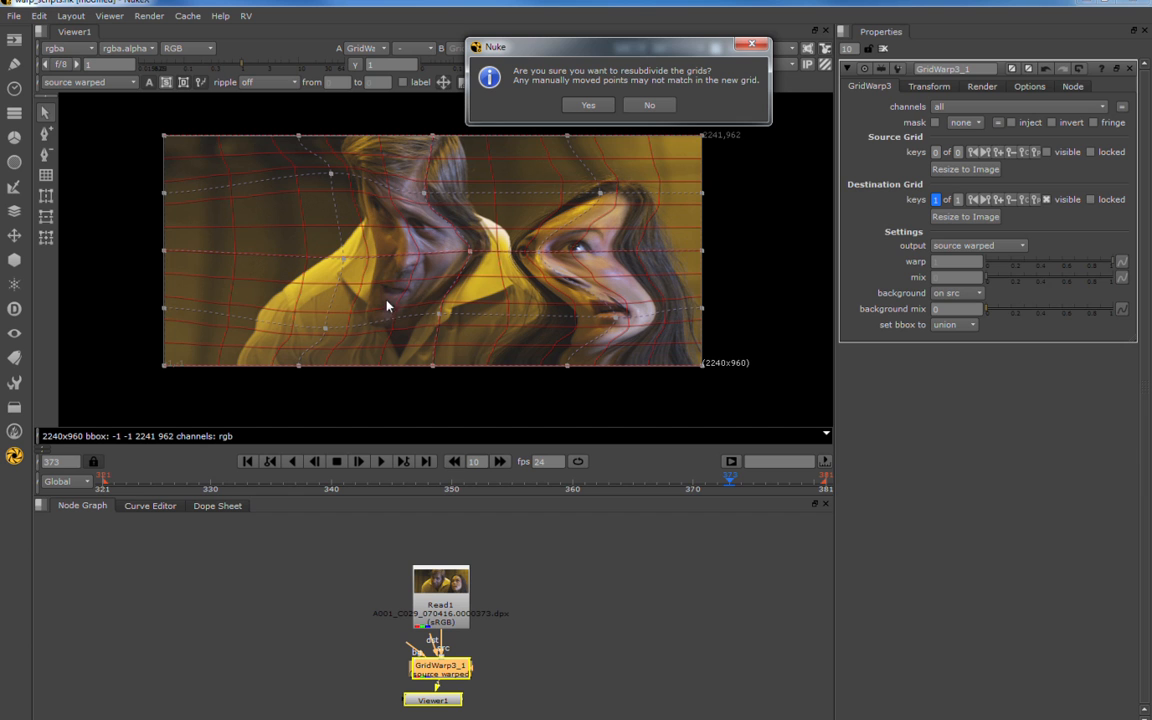
pyautogui.click(590, 106)
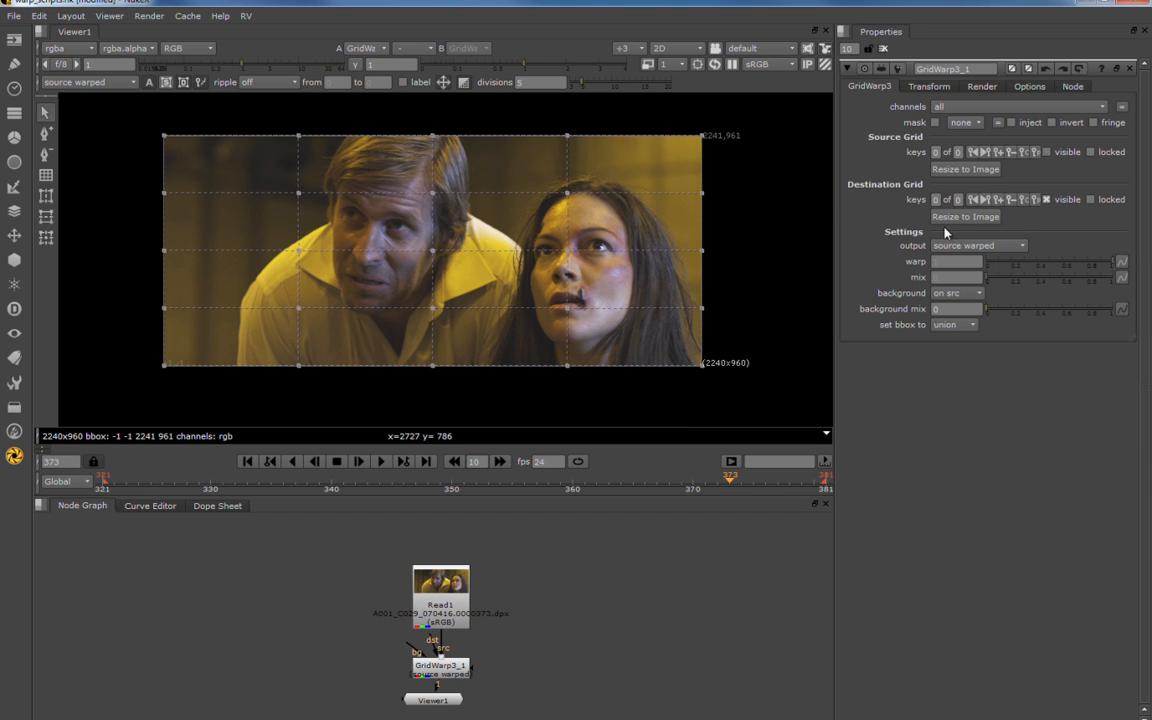
# Insert five extra vertical grid lines across the image and one horizontal line at the woman's forehead.
pyautogui.click(44, 133)
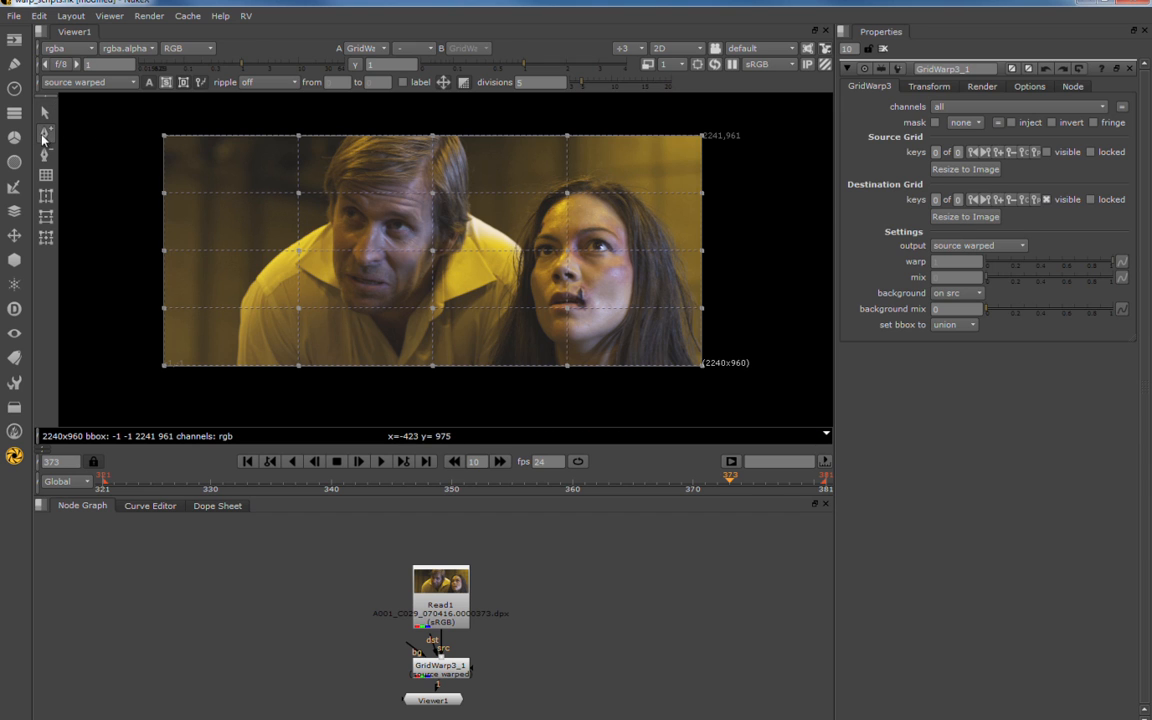
pyautogui.click(205, 193)
pyautogui.click(256, 194)
pyautogui.click(378, 196)
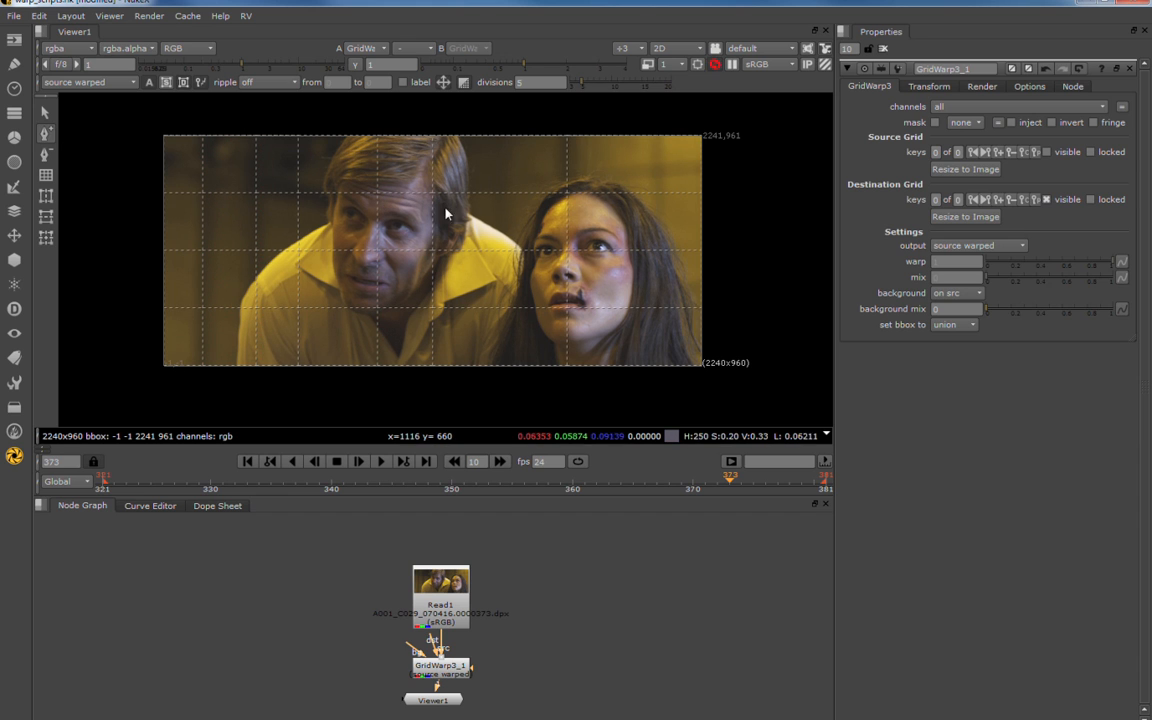
pyautogui.click(515, 192)
pyautogui.click(635, 250)
pyautogui.click(566, 221)
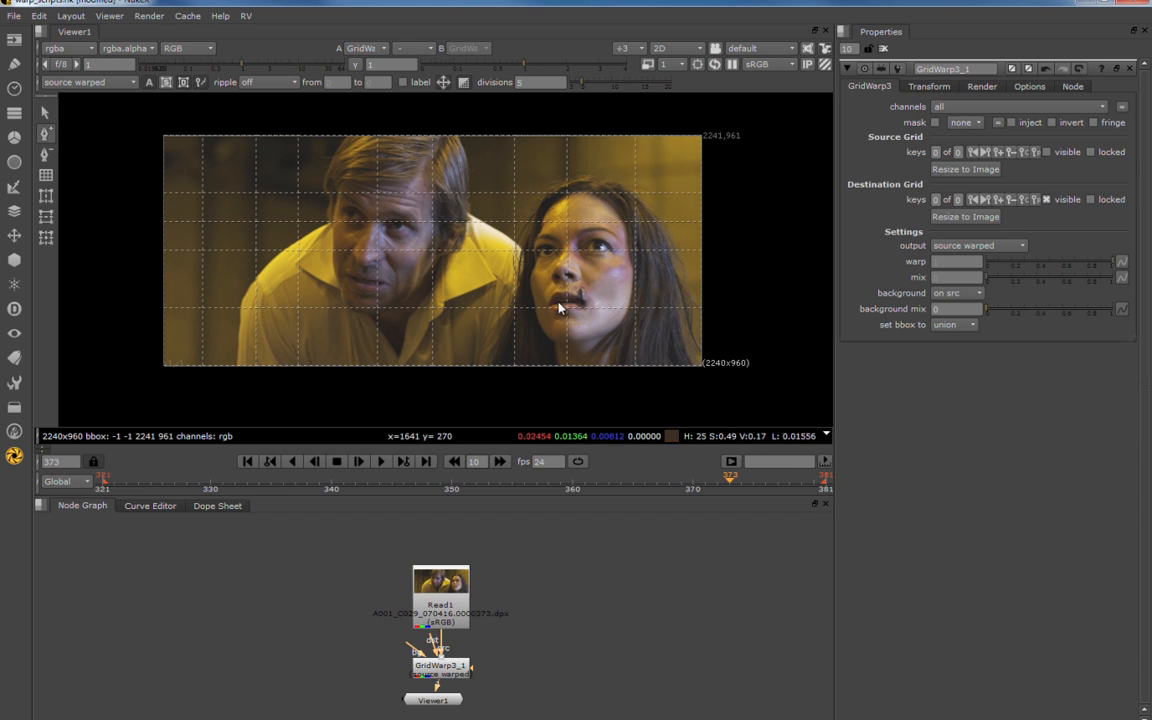
# Remove the horizontal grid line at the woman's forehead and the one through the image's middle, and return to selecting points.
pyautogui.click(44, 152)
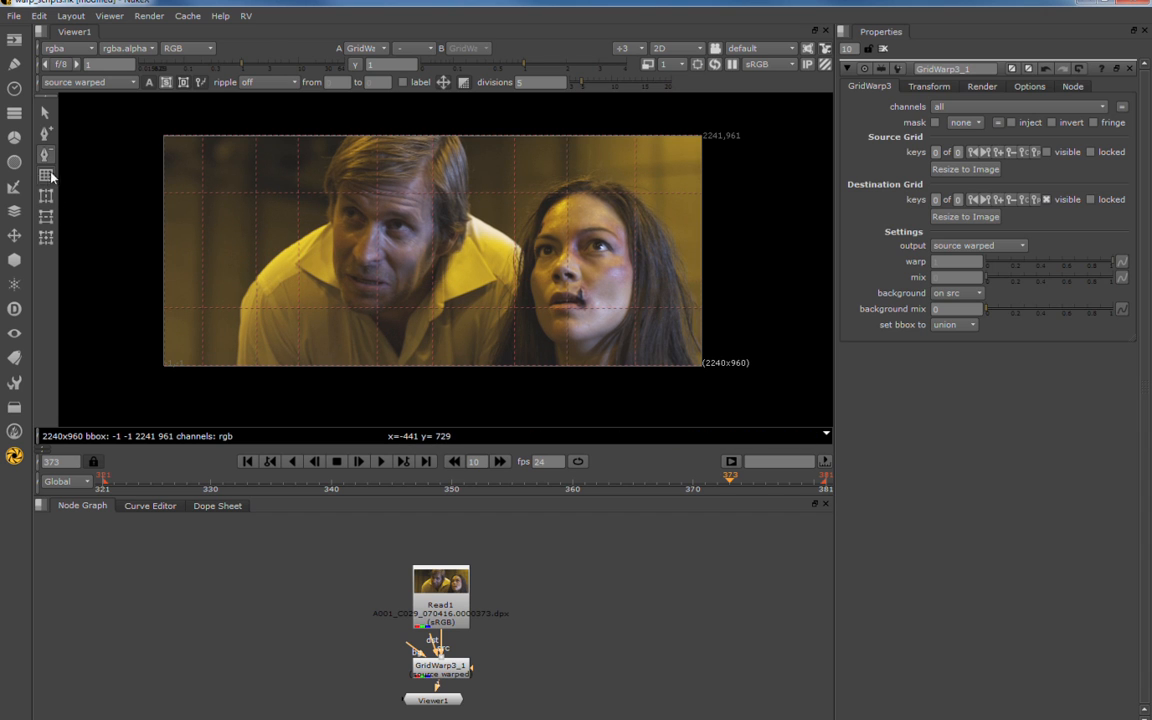
pyautogui.click(44, 112)
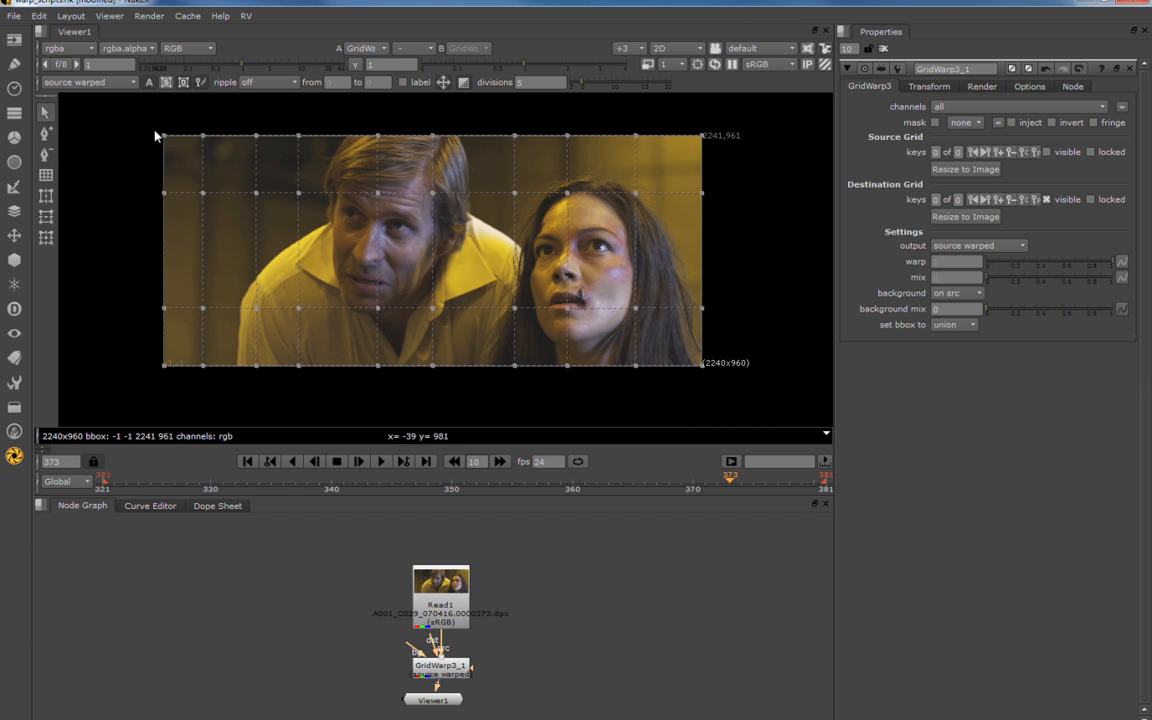
# Subdivide the upper-left grid points into extra columns and a row, and subdivide the rows of the lower-left points.
pyautogui.moveTo(147, 115); pyautogui.dragTo(336, 330)
pyautogui.click(45, 201)
pyautogui.moveTo(122, 113); pyautogui.dragTo(310, 218)
pyautogui.click(47, 216)
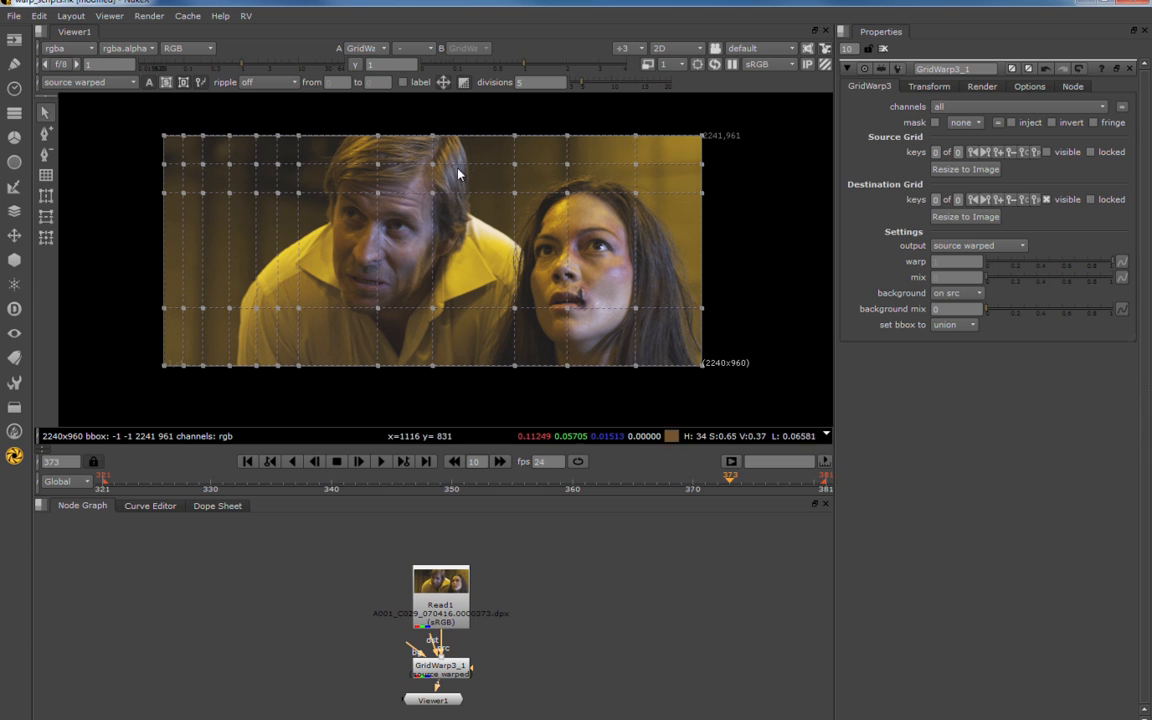
pyautogui.moveTo(126, 247); pyautogui.dragTo(480, 390)
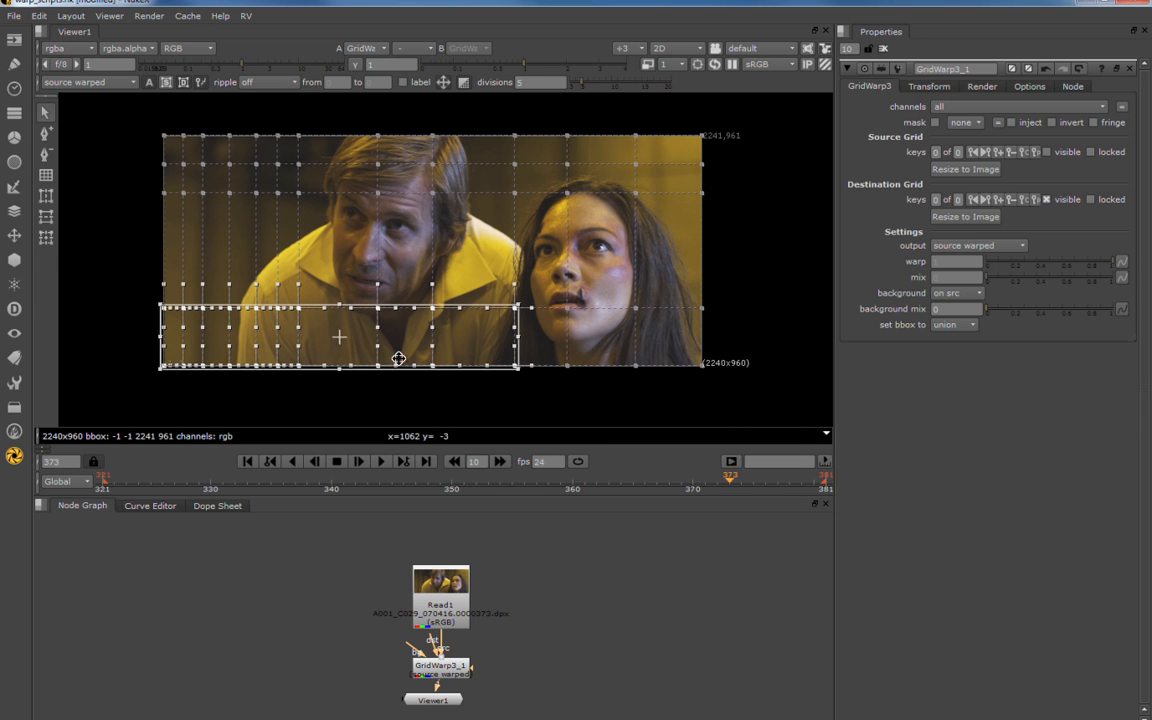
pyautogui.click(47, 216)
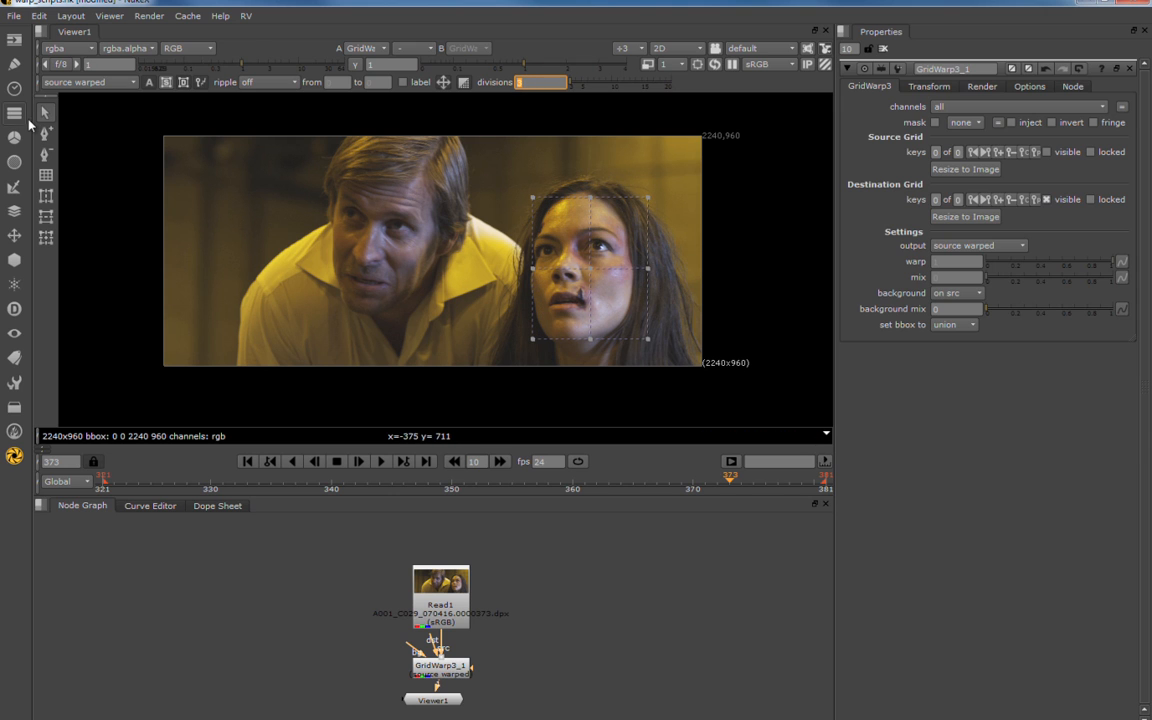
# Draw a new grid around the man's face, and replace it with a smaller grid over the woman's forehead and eyes.
pyautogui.click(47, 178)
pyautogui.moveTo(301, 158); pyautogui.dragTo(450, 314)
pyautogui.click(47, 178)
pyautogui.moveTo(546, 200); pyautogui.dragTo(641, 279)
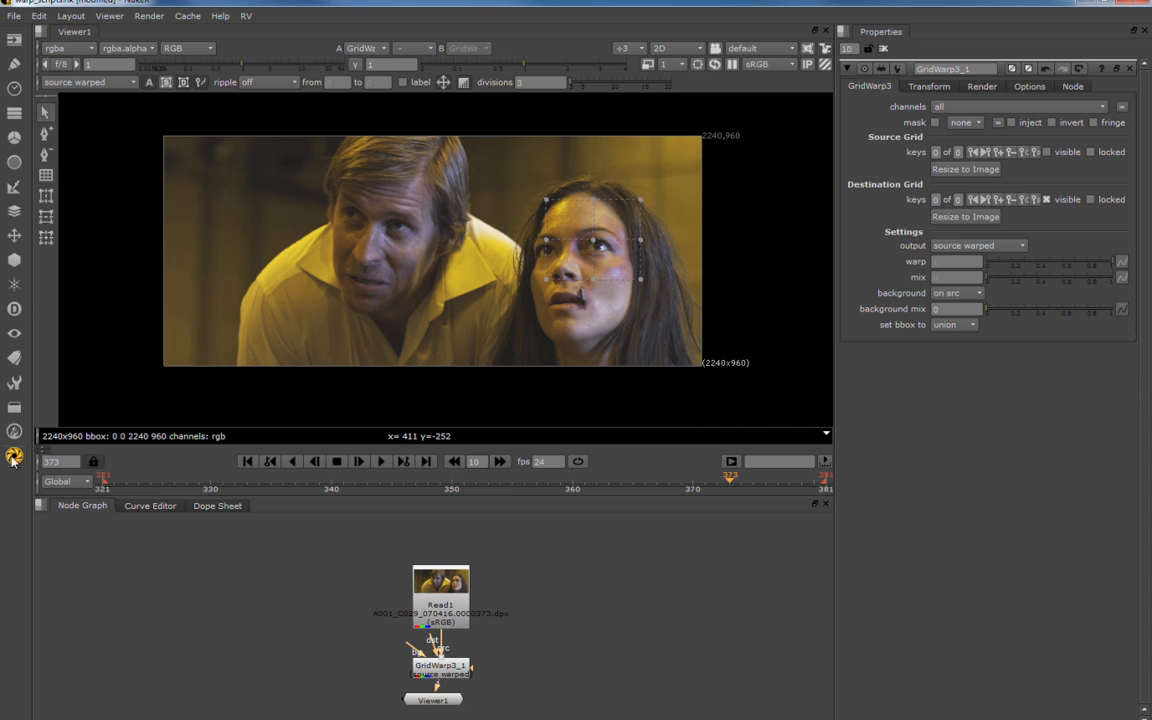
# Draw a grid around the man's head and resize both the source and destination grids to the image.
pyautogui.click(46, 176)
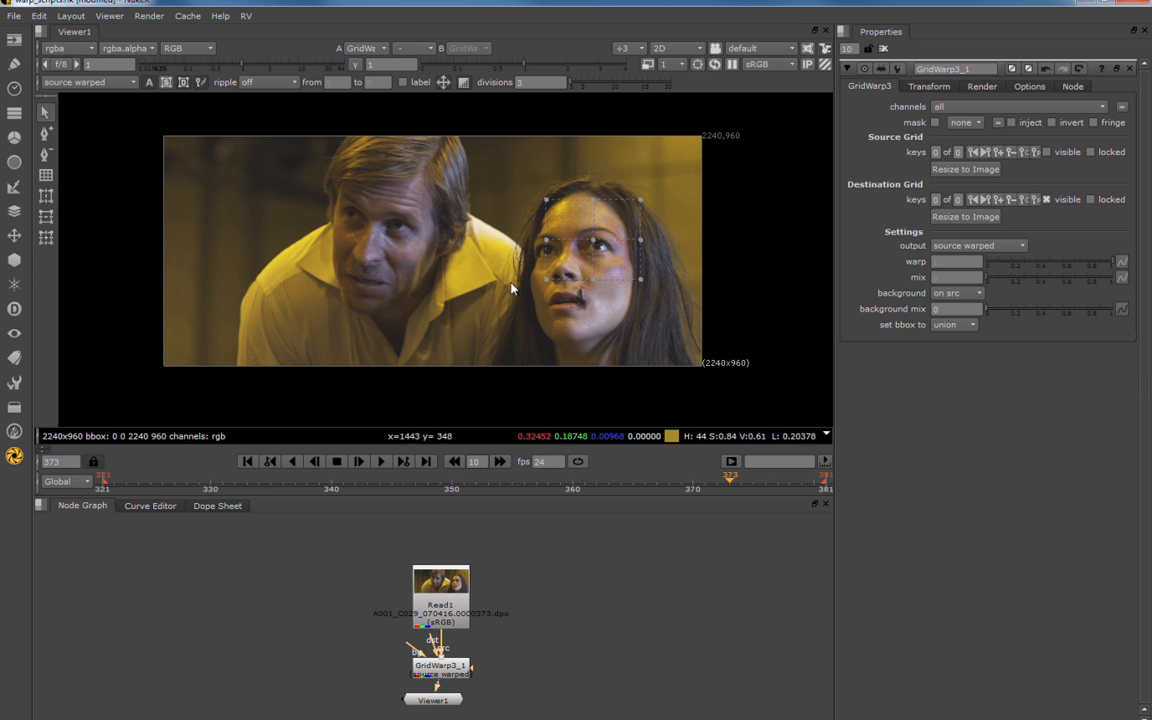
pyautogui.moveTo(323, 158); pyautogui.dragTo(459, 316)
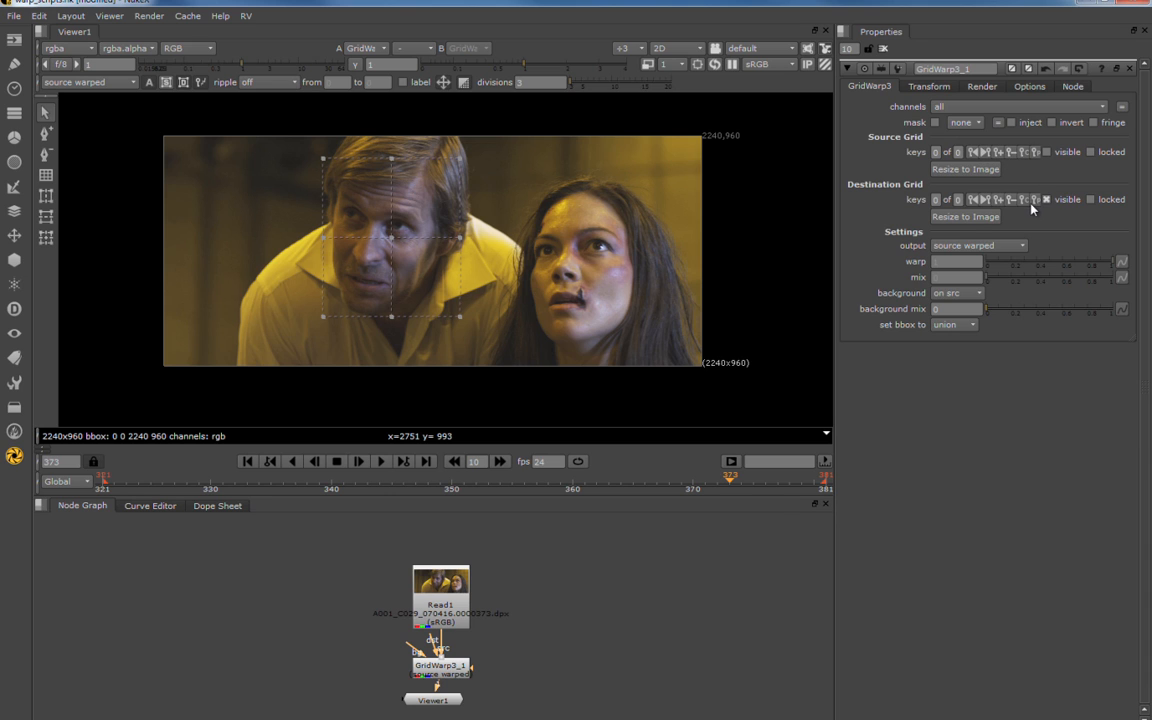
pyautogui.click(965, 216)
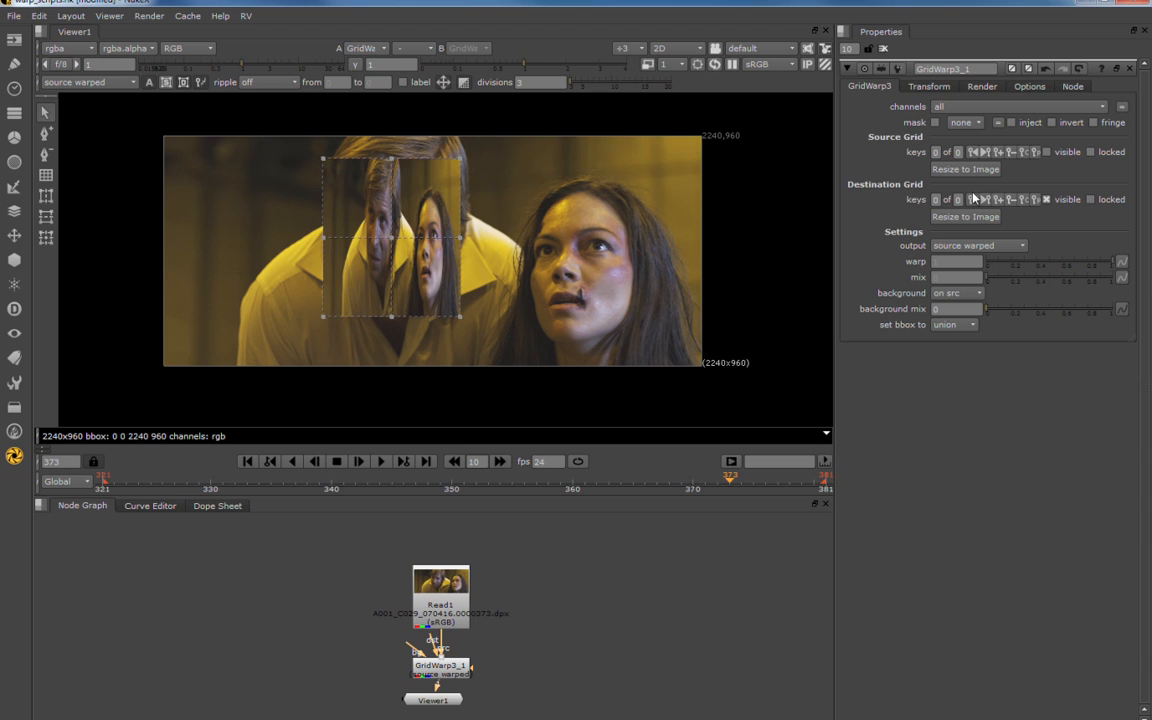
pyautogui.click(941, 169)
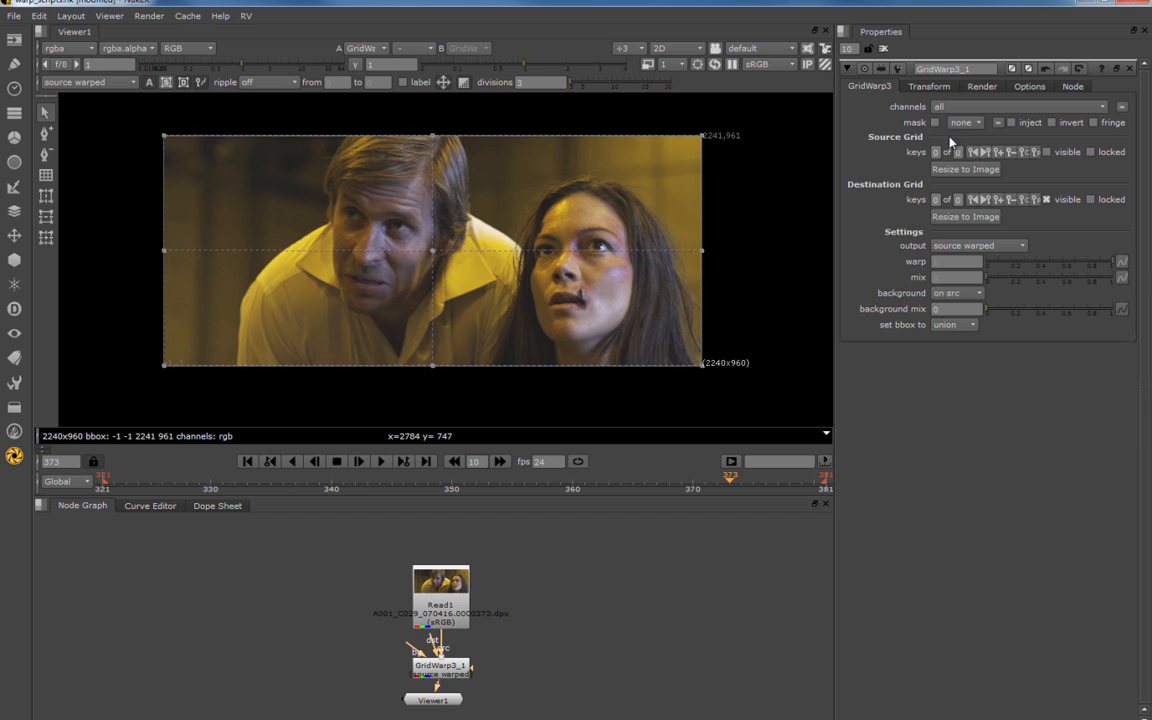
# Examine the GridWarp node's transform settings, submesh resolution and filter choices, keeping the Cubic filter.
pyautogui.click(929, 87)
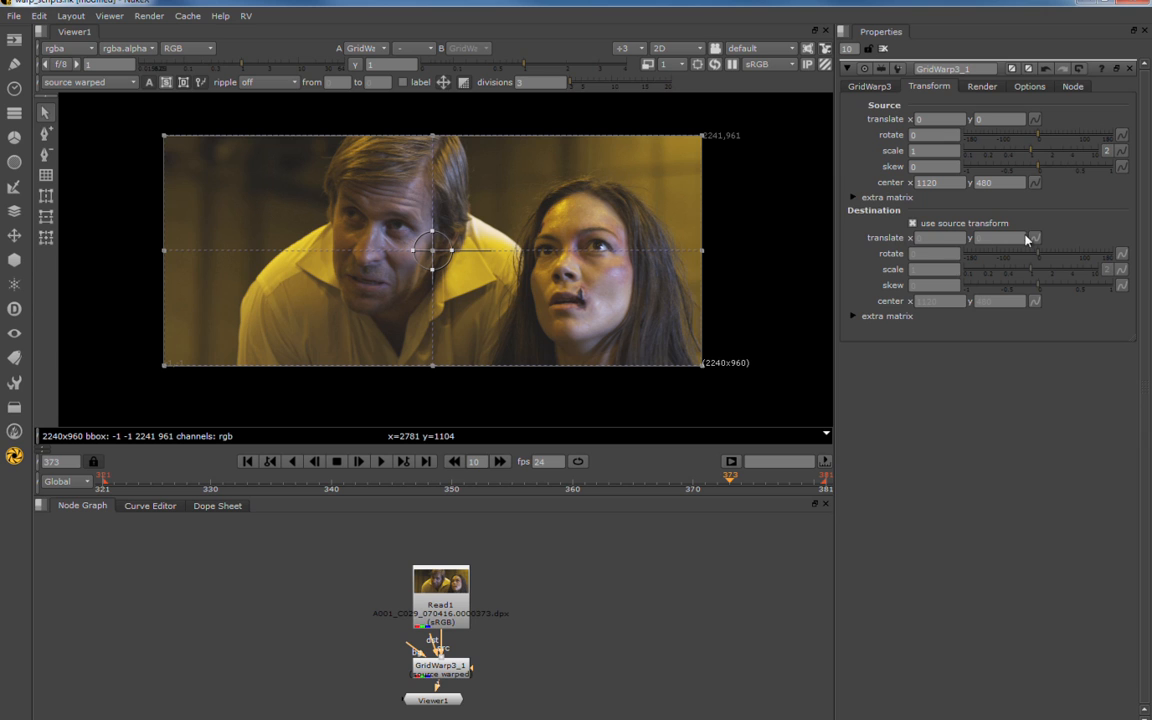
pyautogui.click(982, 87)
pyautogui.click(957, 108)
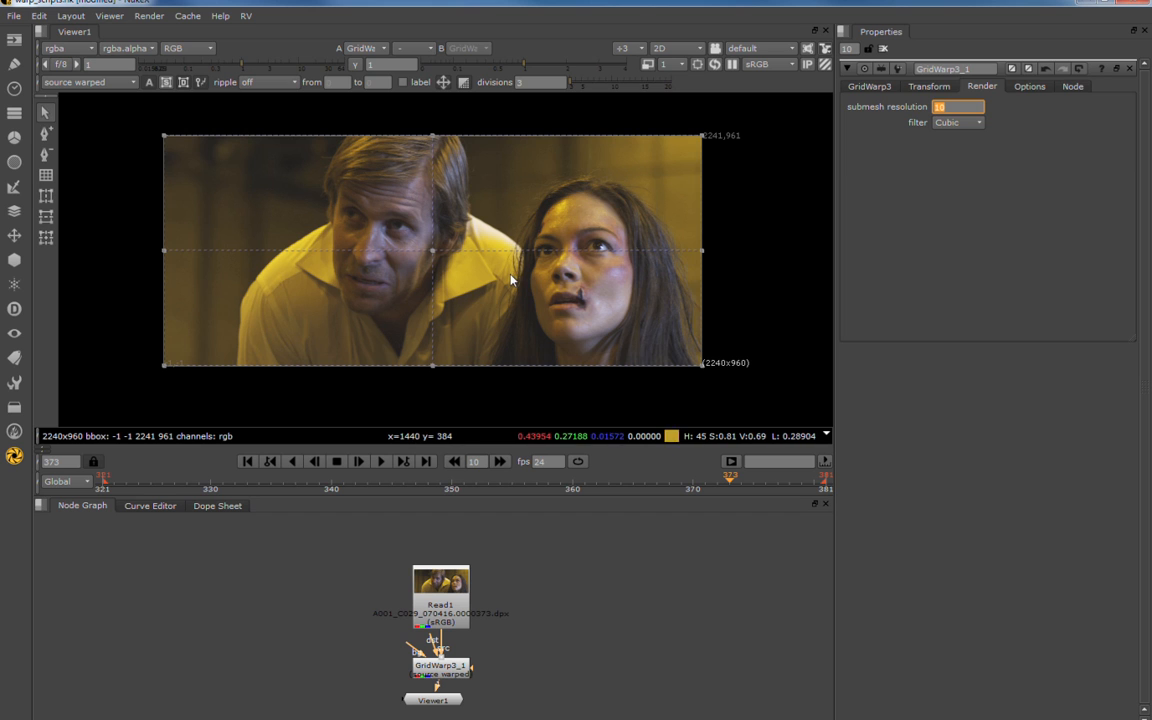
pyautogui.doubleClick(952, 107)
pyautogui.click(960, 122)
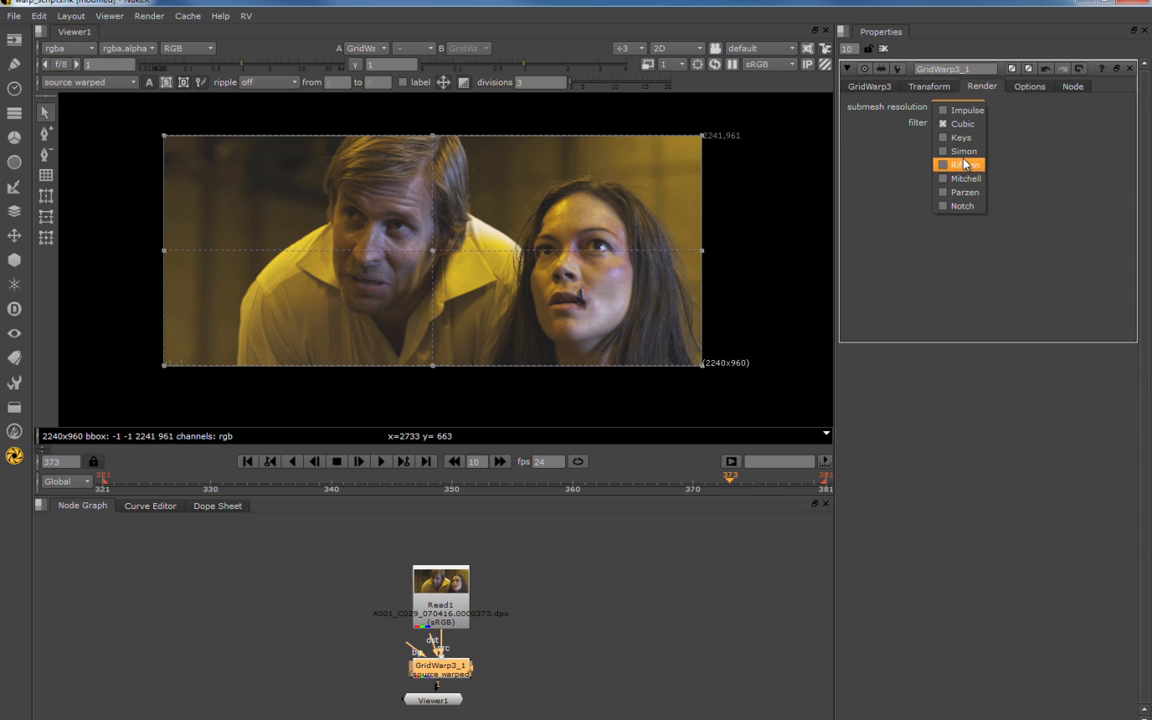
pyautogui.click(978, 125)
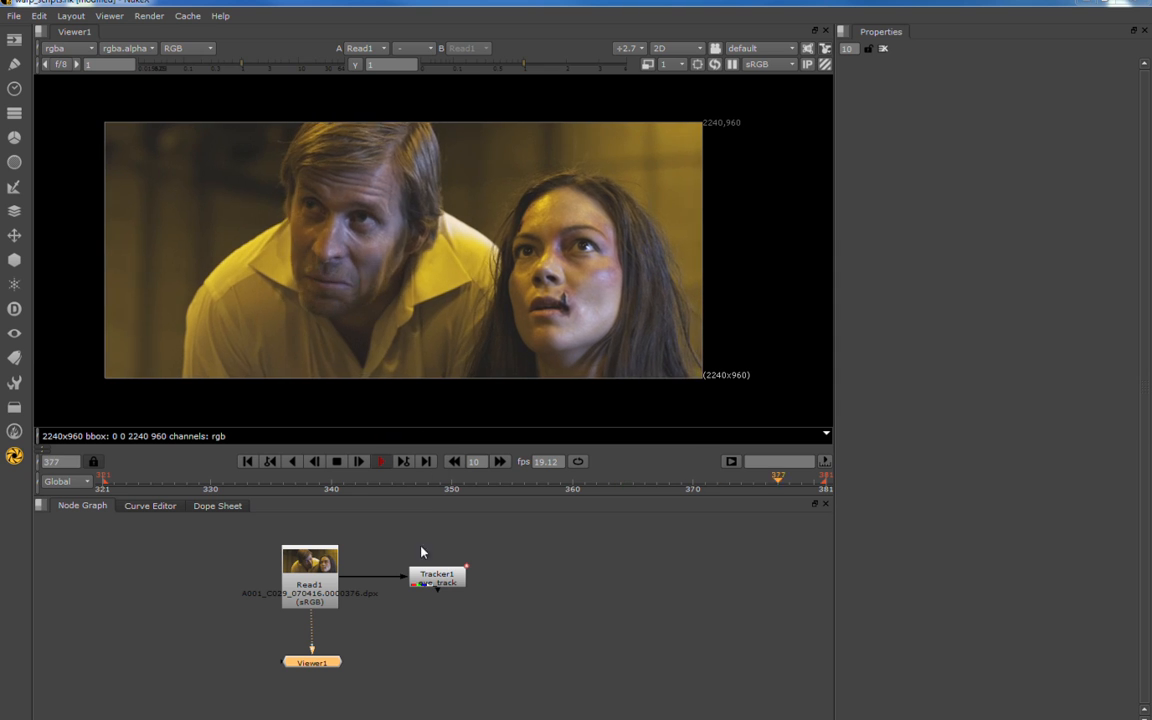
# Stop the playback, open the settings of the Tracker1 eye track node, and move Viewer1 slightly below Read1.
pyautogui.click(337, 461)
pyautogui.click(437, 581)
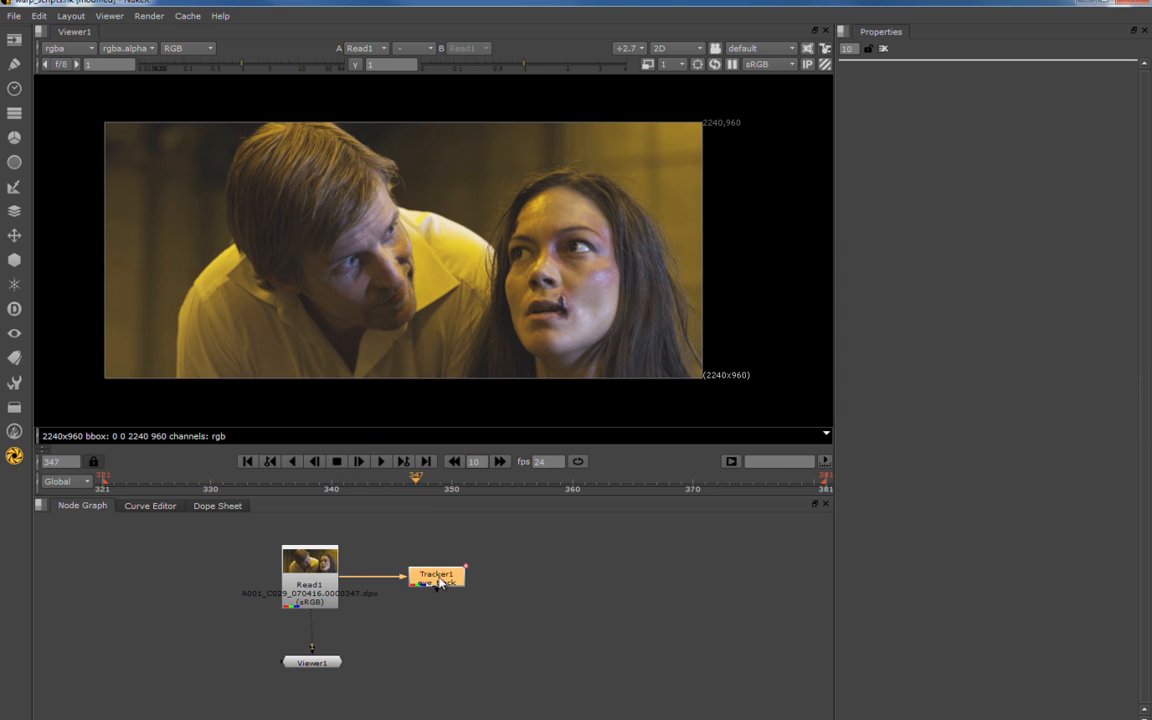
pyautogui.doubleClick(437, 581)
pyautogui.click(320, 681)
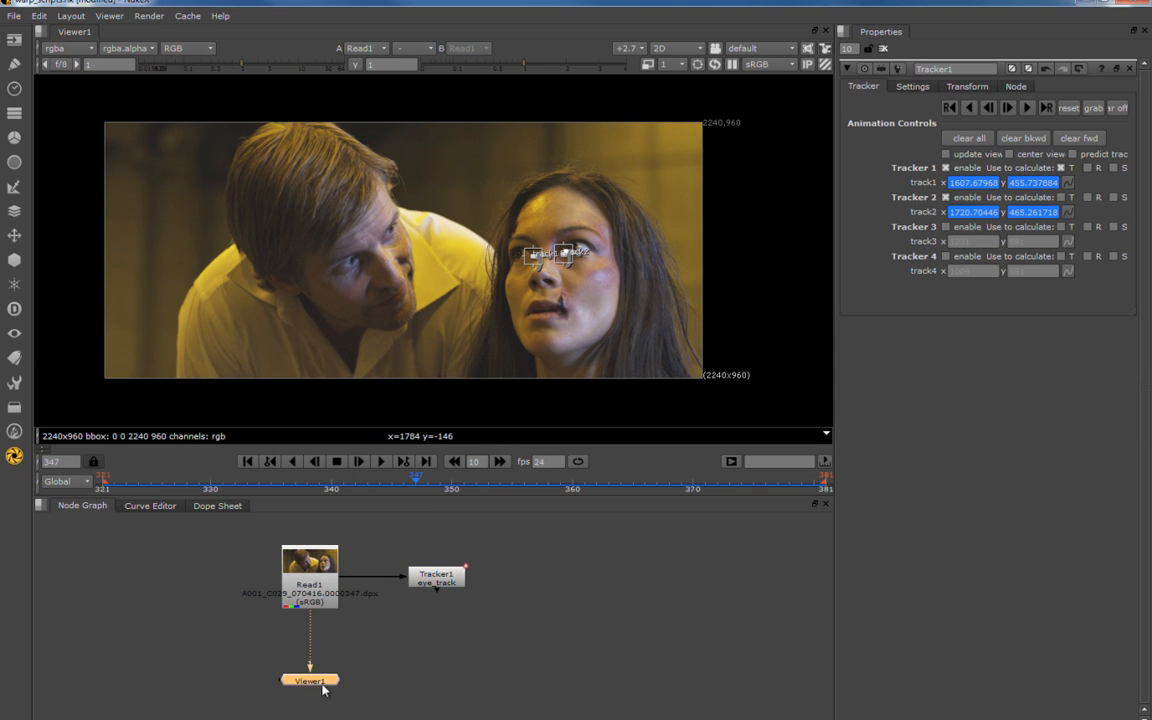
# Insert a new GridWarp node between Read1 and Viewer1, and space it out below Read1 in the node graph.
pyautogui.moveTo(322, 685); pyautogui.dragTo(322, 694)
pyautogui.click(317, 585)
pyautogui.click(18, 236)
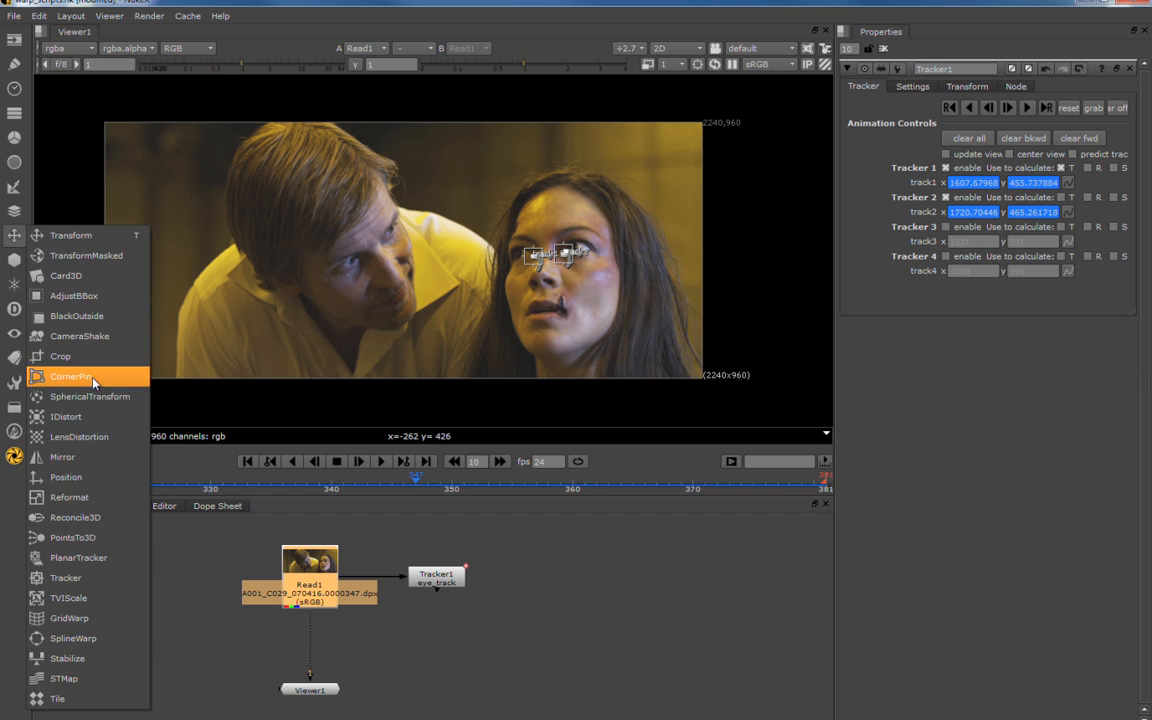
pyautogui.click(69, 618)
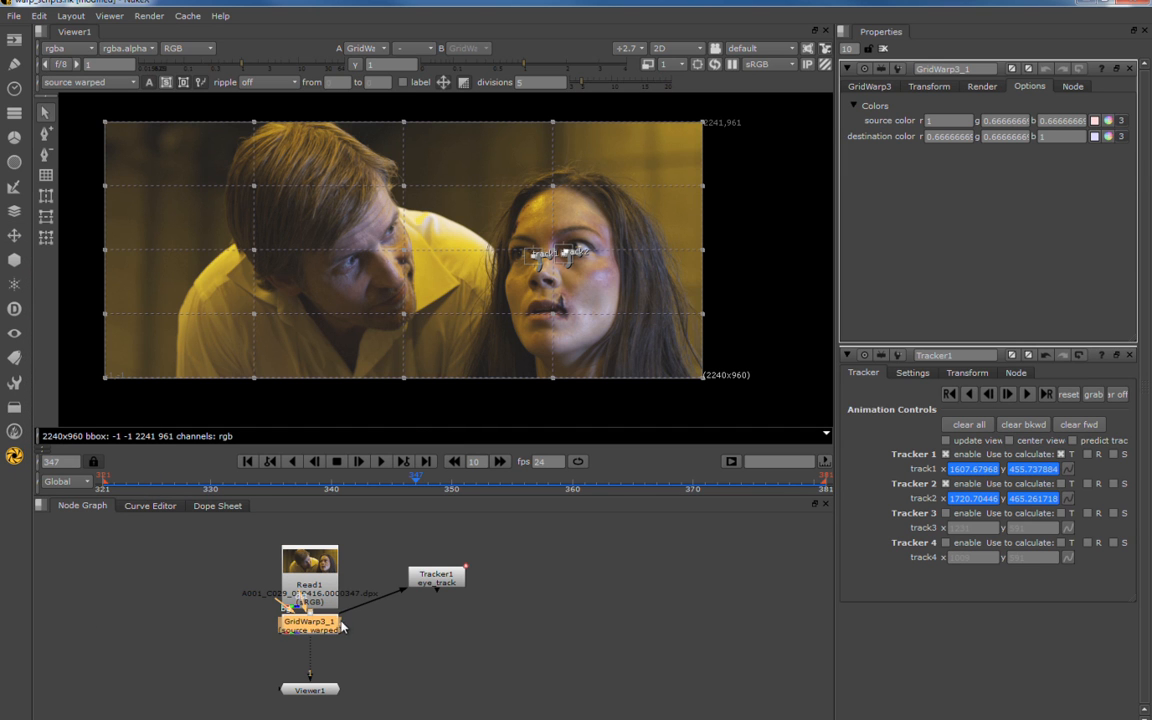
pyautogui.moveTo(341, 625); pyautogui.dragTo(341, 650)
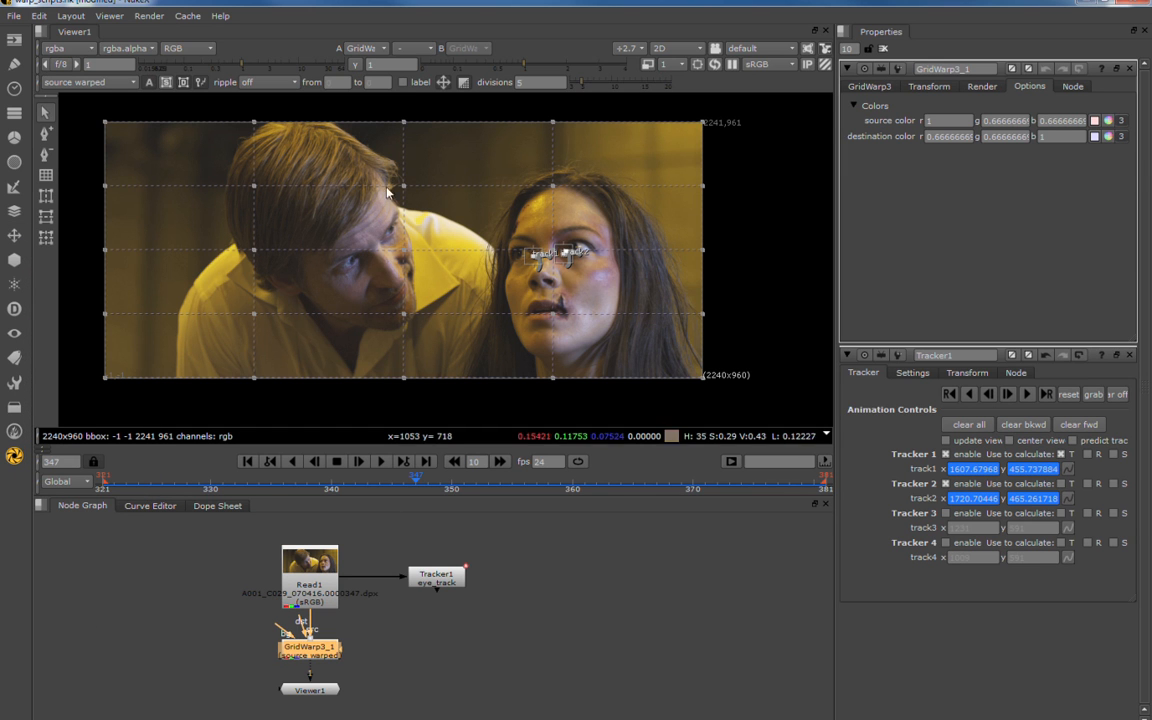
# Draw a new grid around the woman's face, from the top of her hair to just below her chin.
pyautogui.scroll(2, 600, 220)
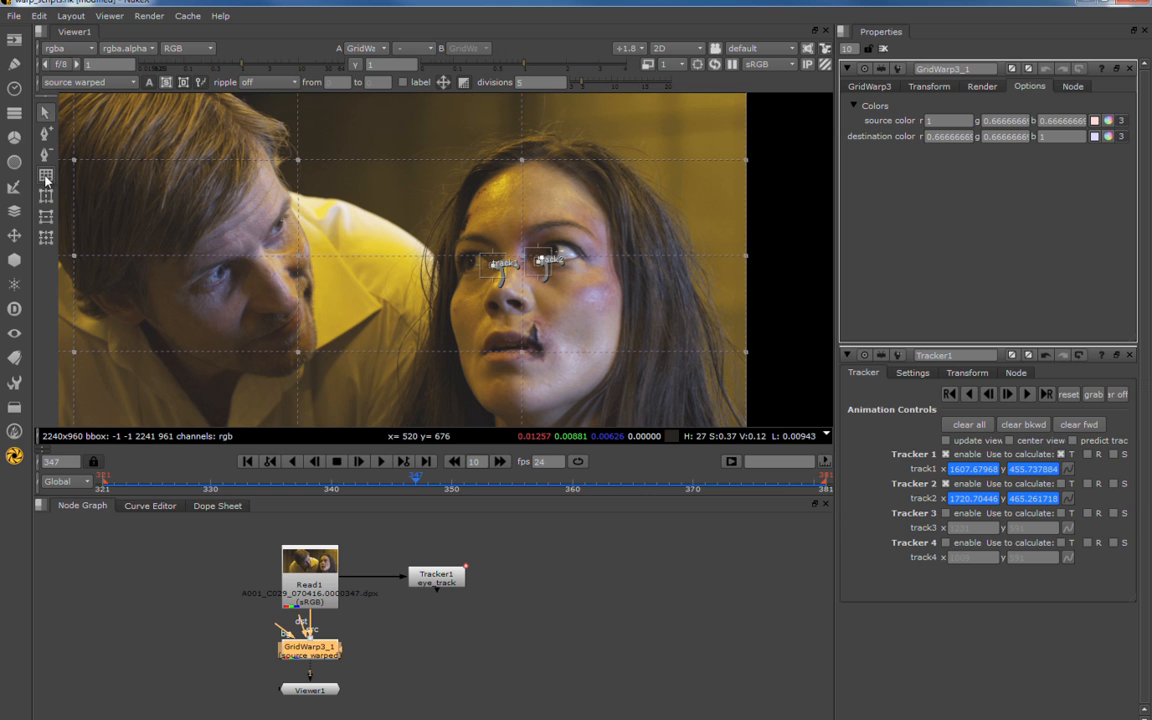
pyautogui.scroll(-1, 518, 190)
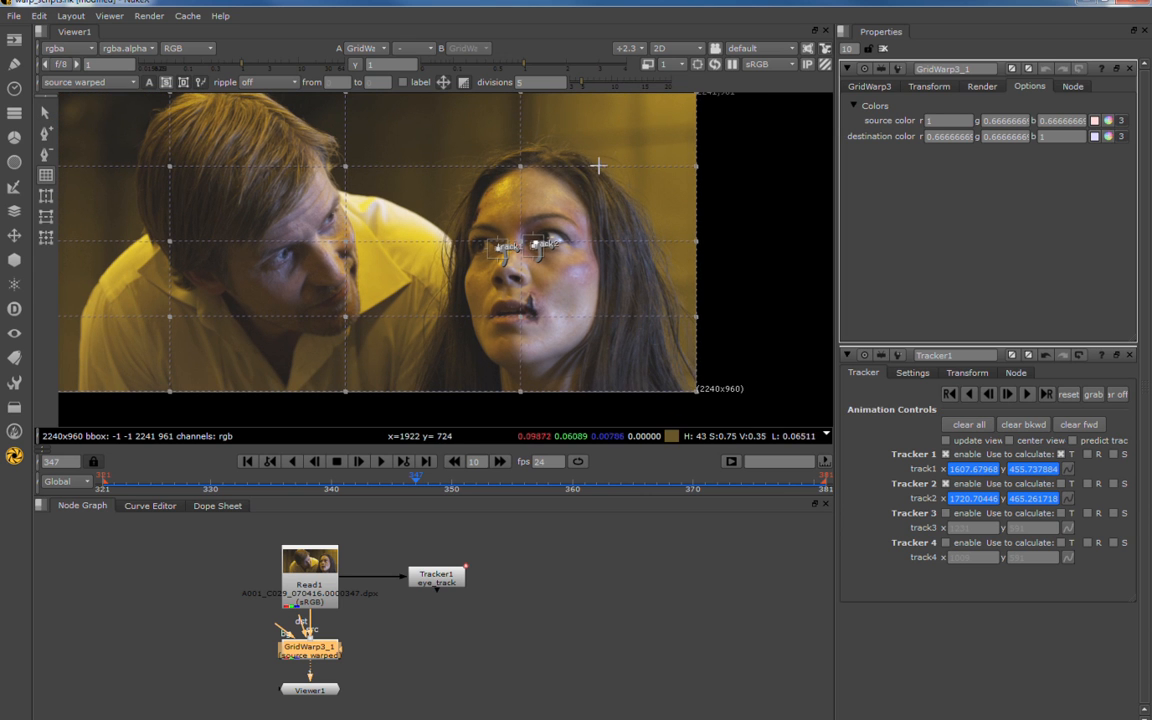
pyautogui.moveTo(611, 150); pyautogui.dragTo(455, 374)
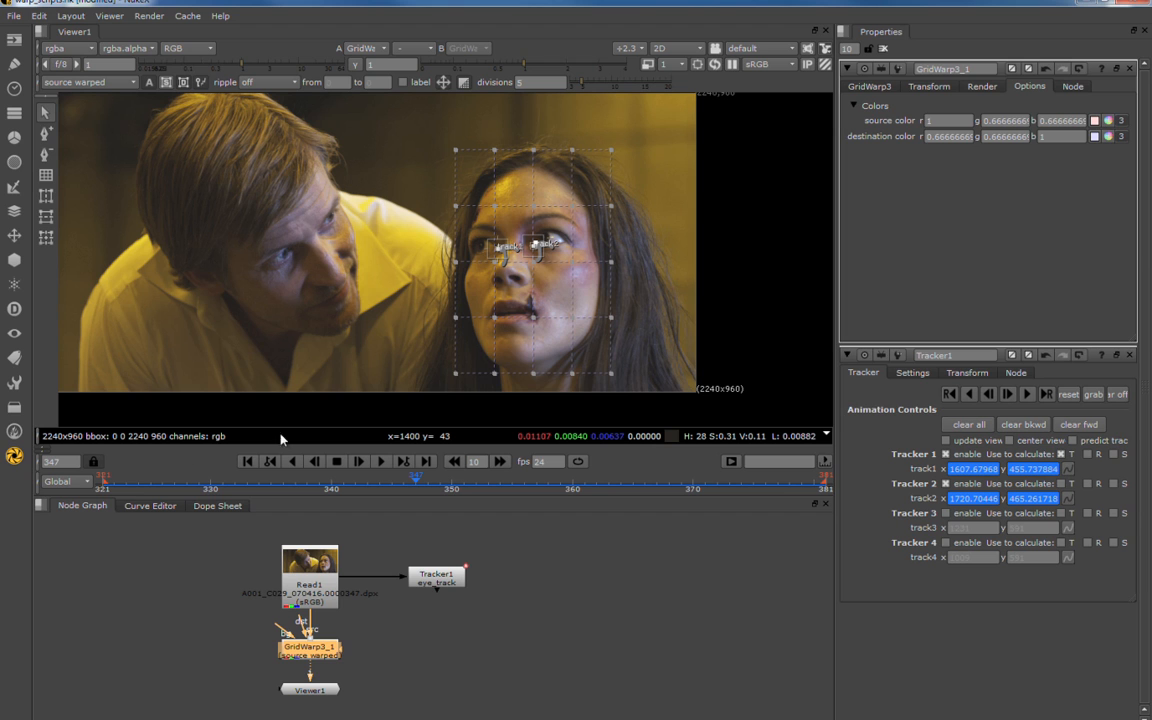
# With the Tracker1 settings closed, shift the whole destination grid slightly down over the woman's face at frame 321.
pyautogui.click(104, 486)
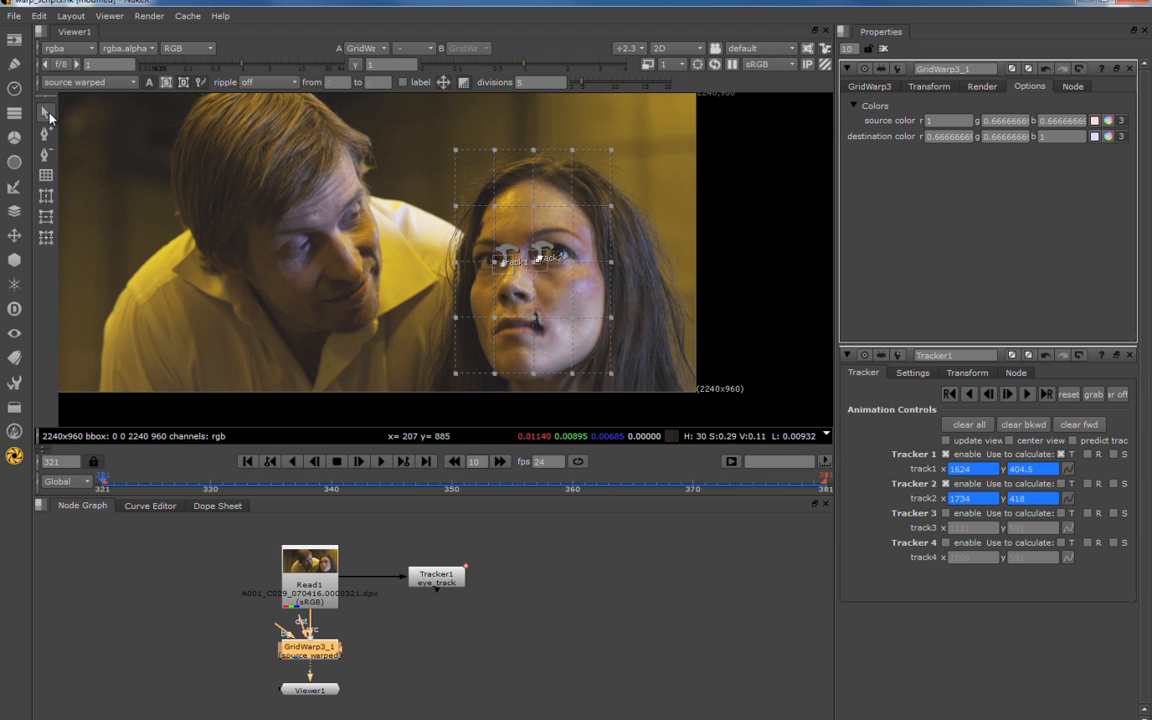
pyautogui.click(46, 114)
pyautogui.click(1130, 355)
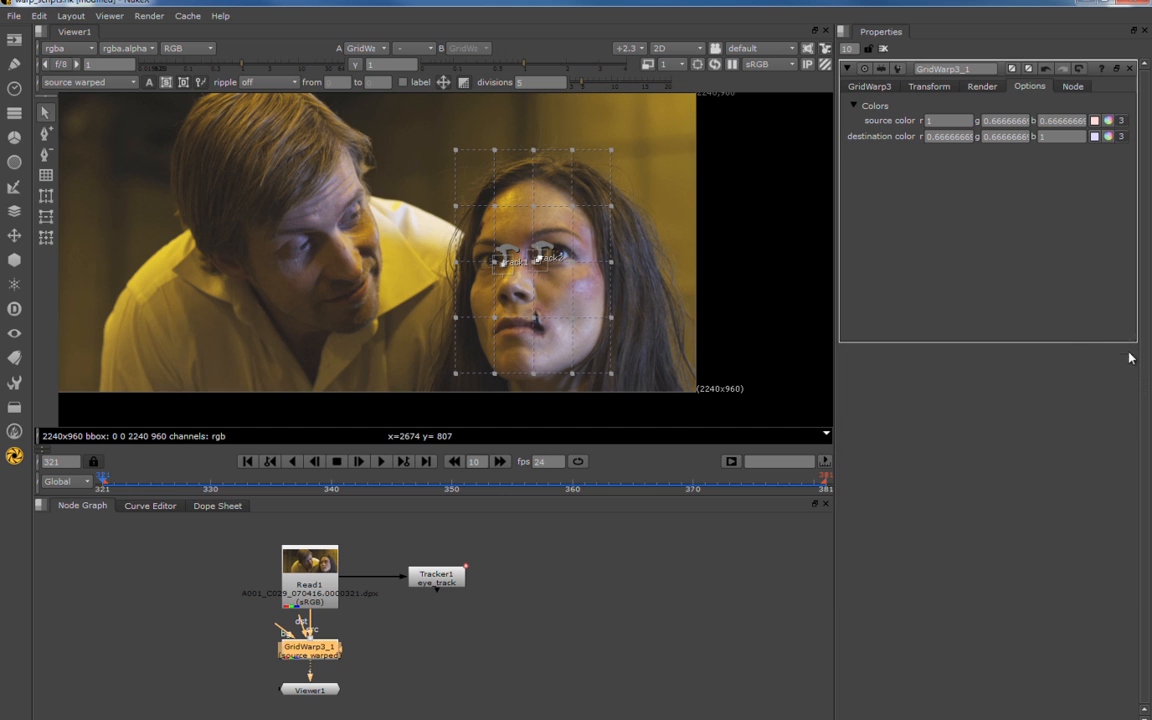
pyautogui.moveTo(580, 88); pyautogui.dragTo(390, 380)
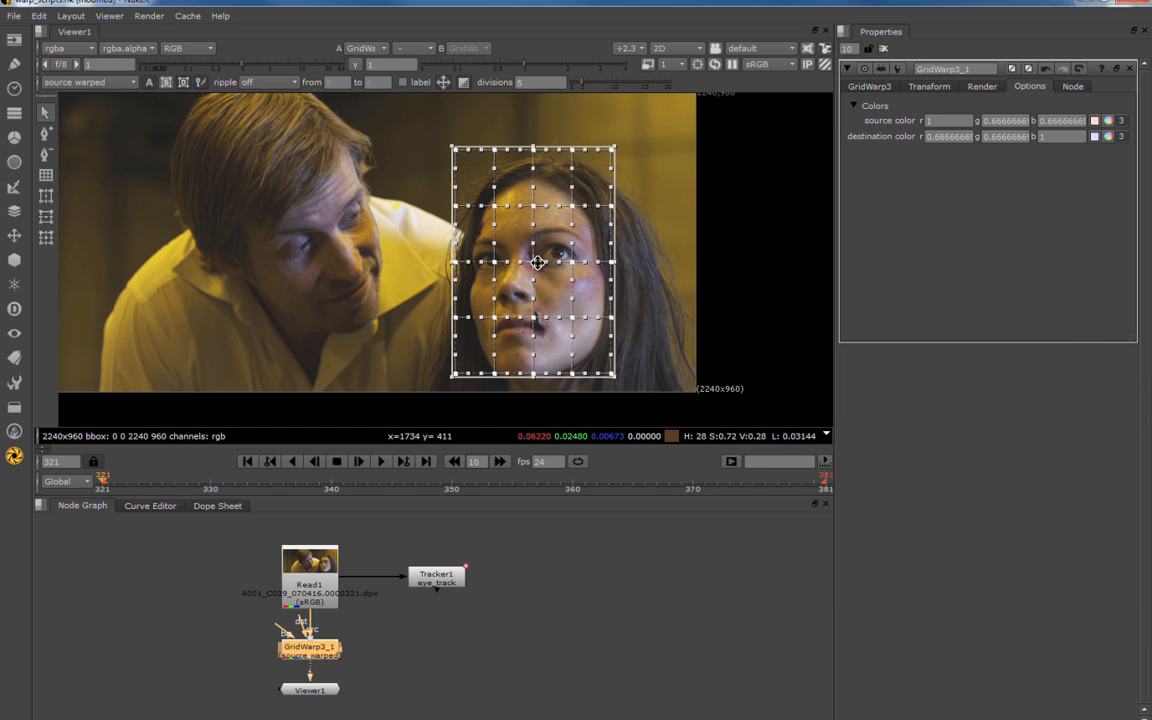
pyautogui.moveTo(535, 265); pyautogui.dragTo(535, 274)
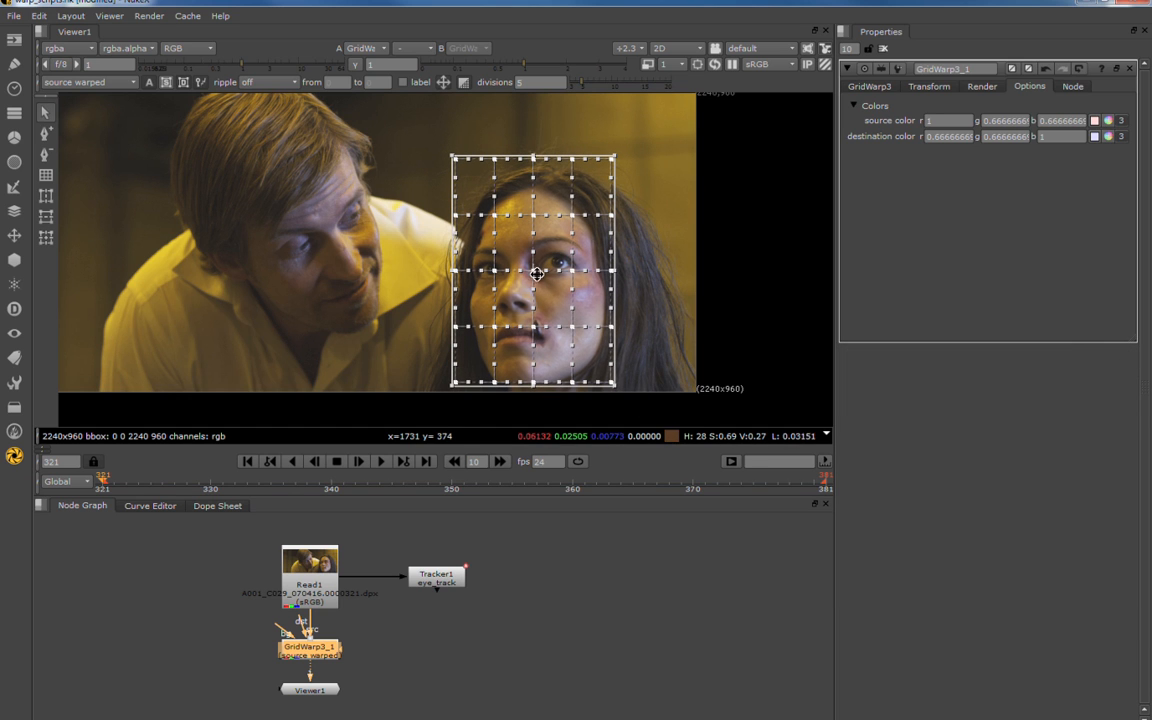
# Switch the GridWarp display to source and shift the whole source grid slightly down and left over the woman's face.
pyautogui.click(108, 82)
pyautogui.click(80, 66)
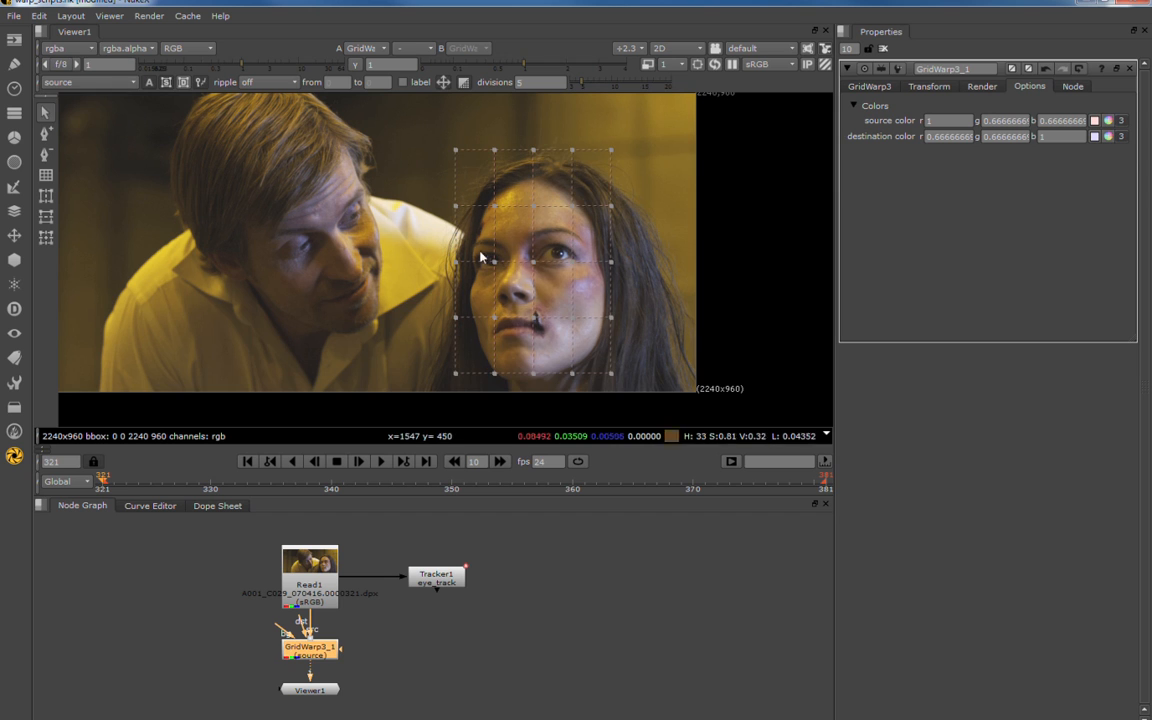
pyautogui.moveTo(680, 128); pyautogui.dragTo(391, 390)
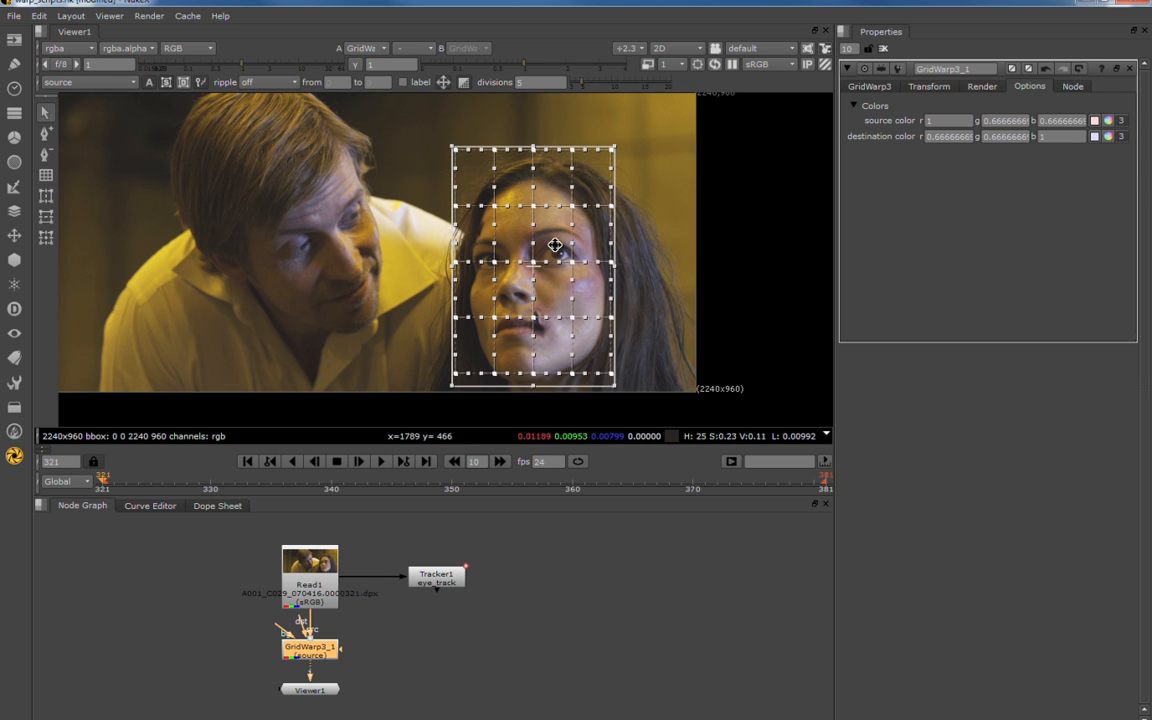
pyautogui.moveTo(534, 267); pyautogui.dragTo(530, 275)
# Align the source grid's middle and upper rows of points with the corners of the woman's eyes and her forehead.
pyautogui.scroll(4, 692, 254)
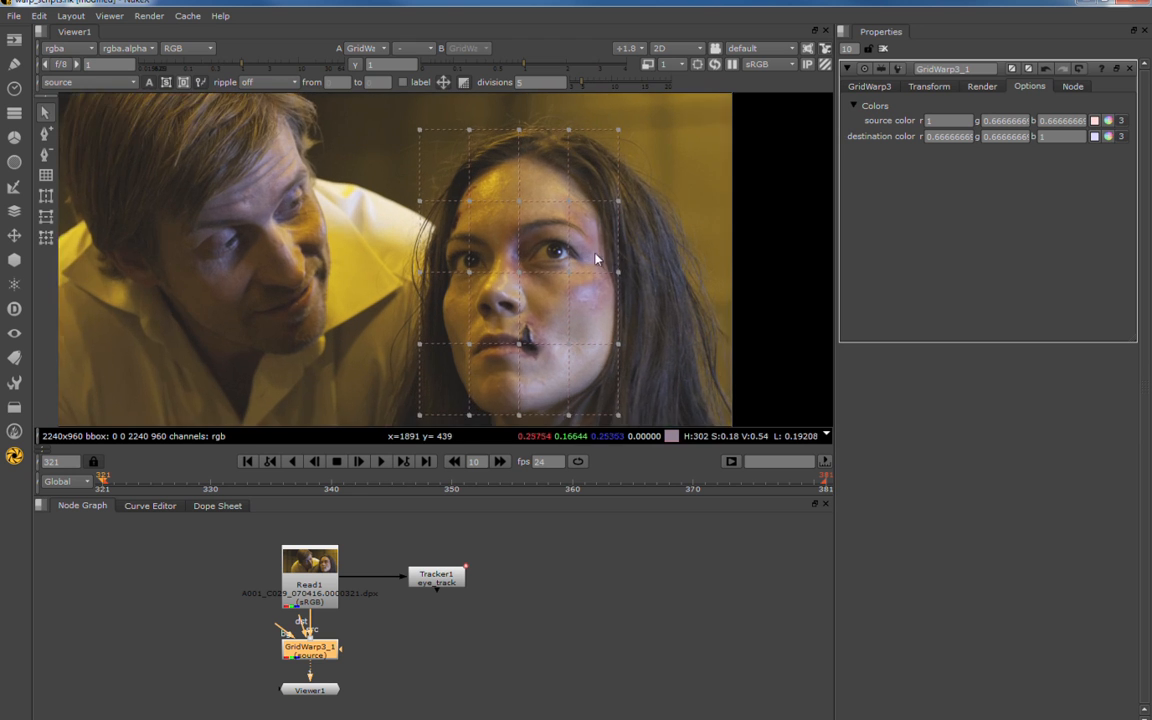
pyautogui.scroll(-3, 561, 189)
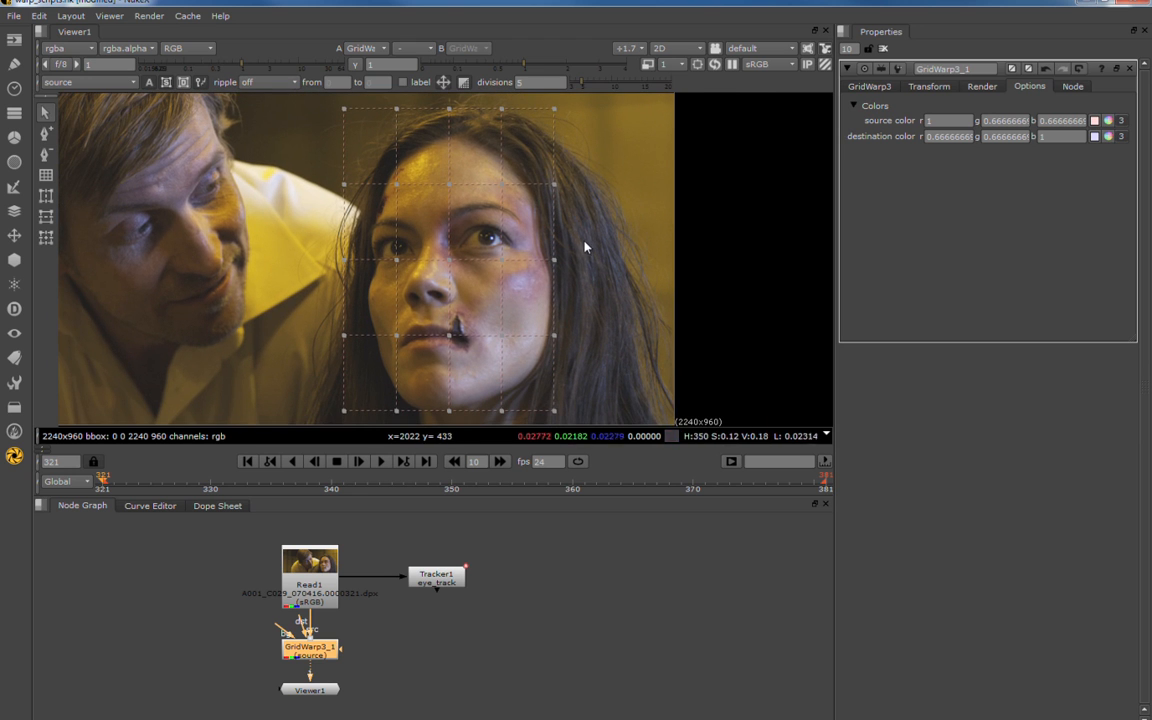
pyautogui.moveTo(505, 261); pyautogui.dragTo(511, 249)
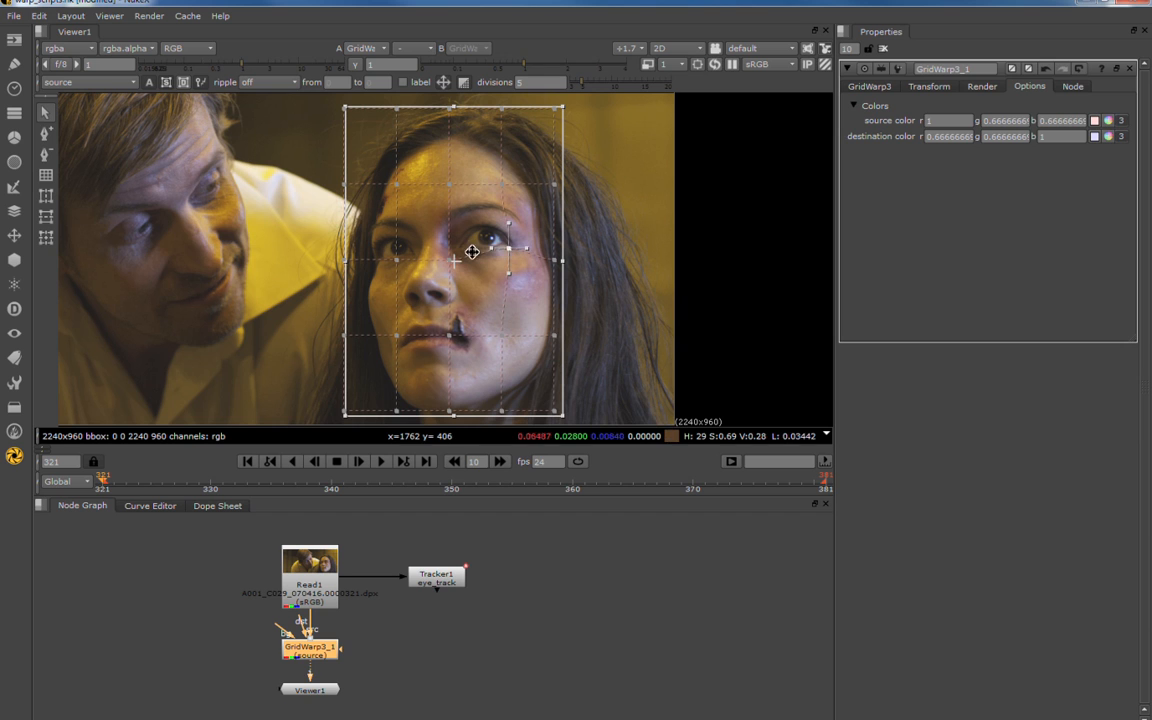
pyautogui.click(600, 245)
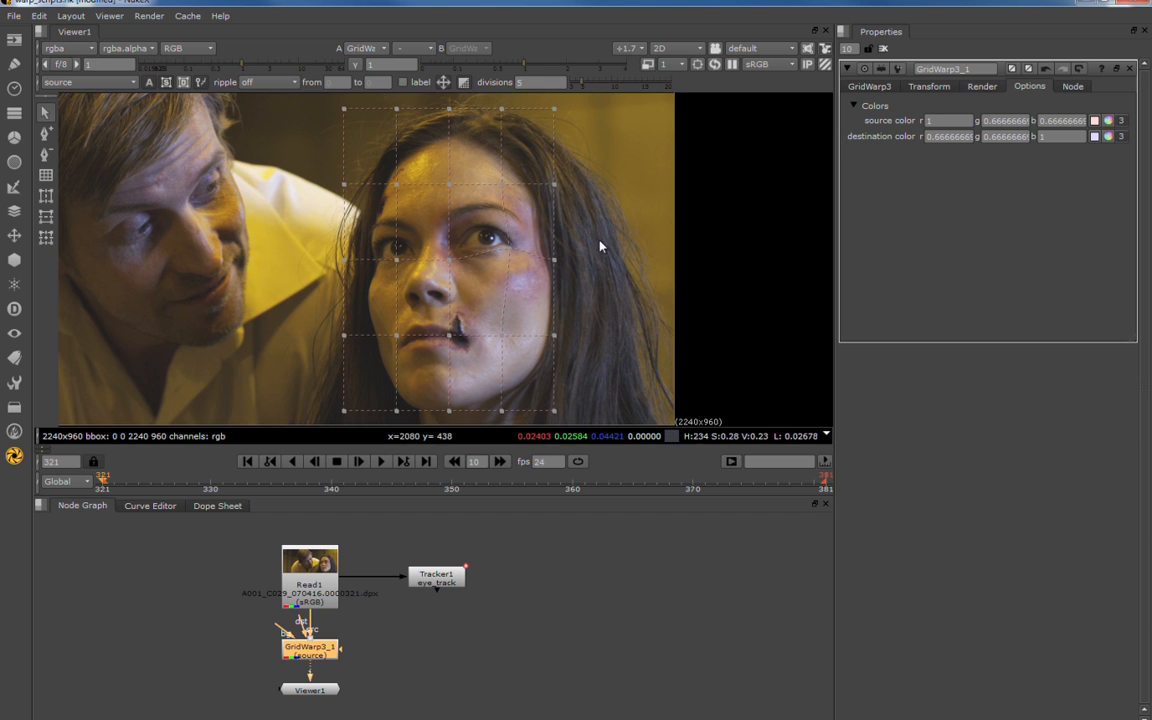
pyautogui.moveTo(452, 259); pyautogui.dragTo(413, 257)
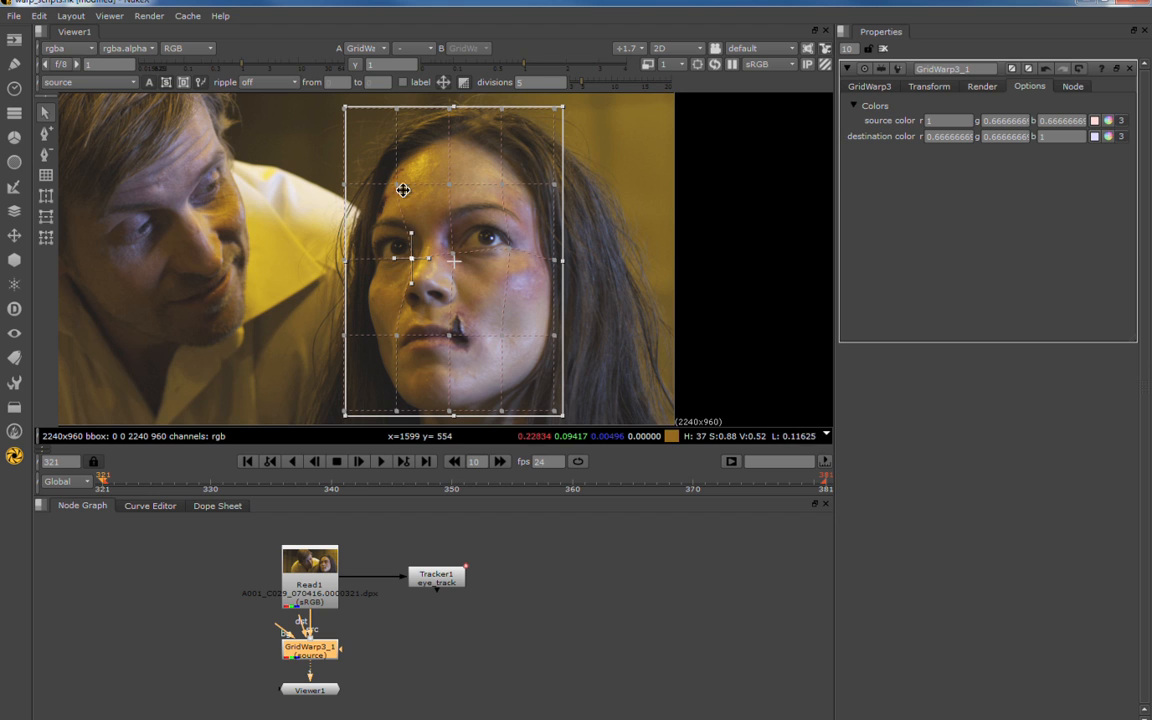
pyautogui.moveTo(398, 187); pyautogui.dragTo(399, 192)
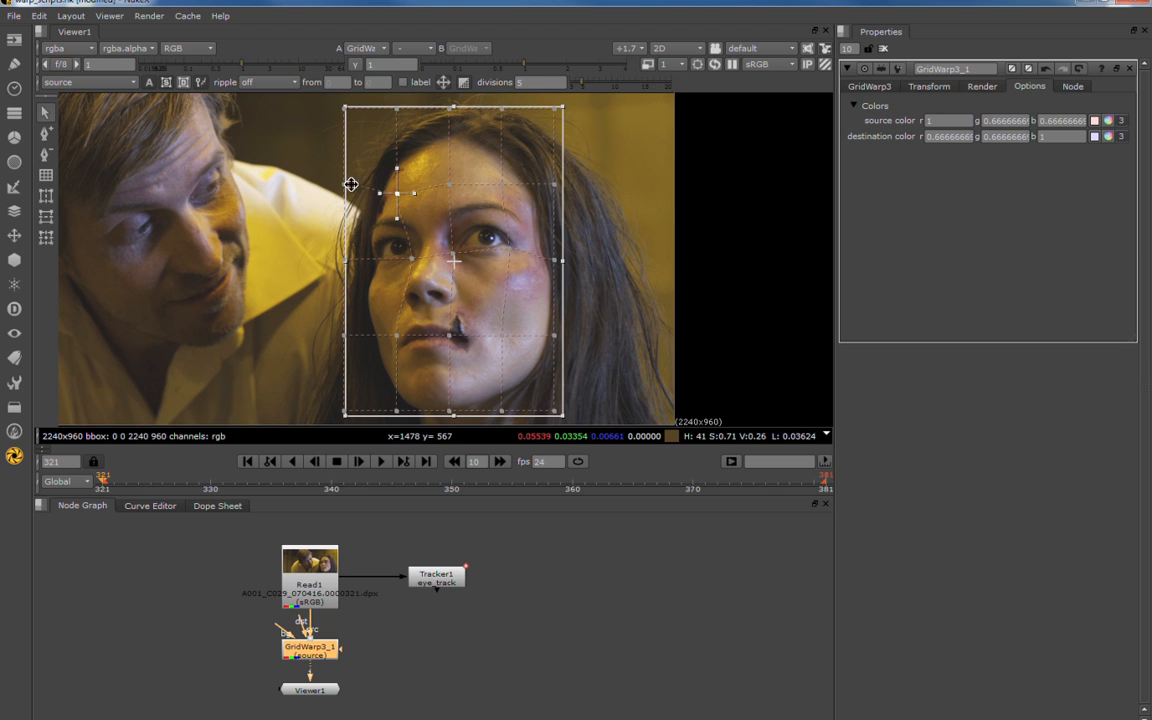
pyautogui.click(501, 186)
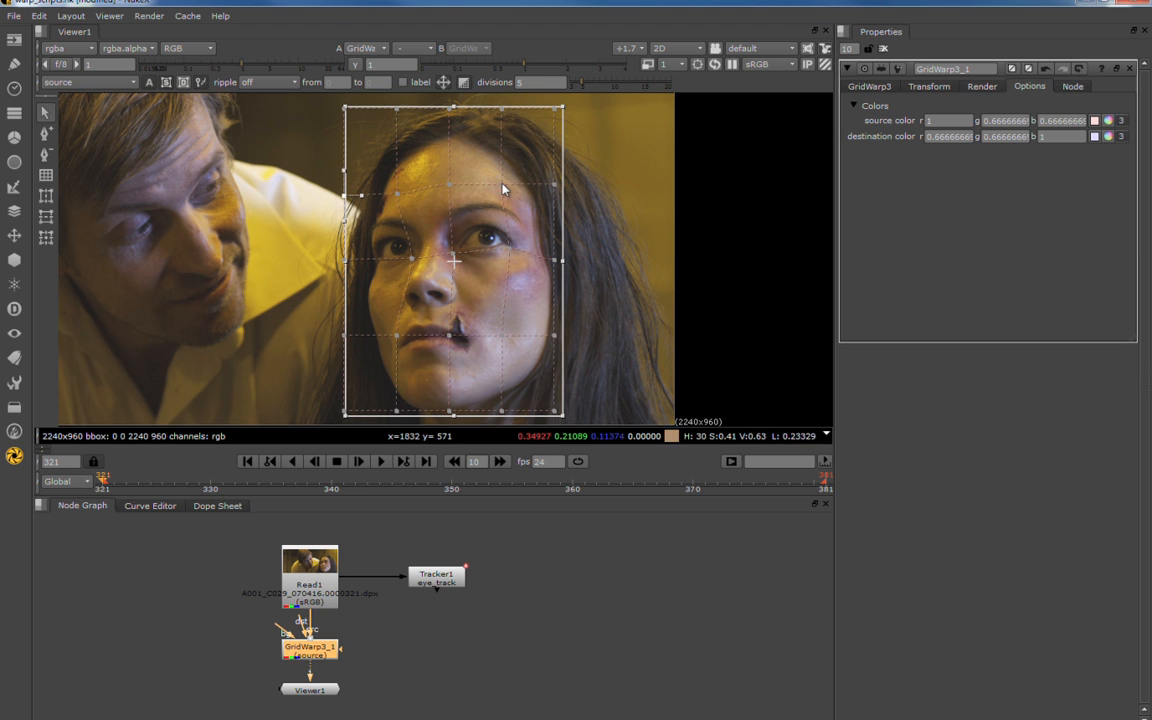
# Align the lower row of source grid points with the corners of the woman's mouth and the edge of her face.
pyautogui.click(459, 335)
pyautogui.moveTo(462, 336); pyautogui.dragTo(398, 341)
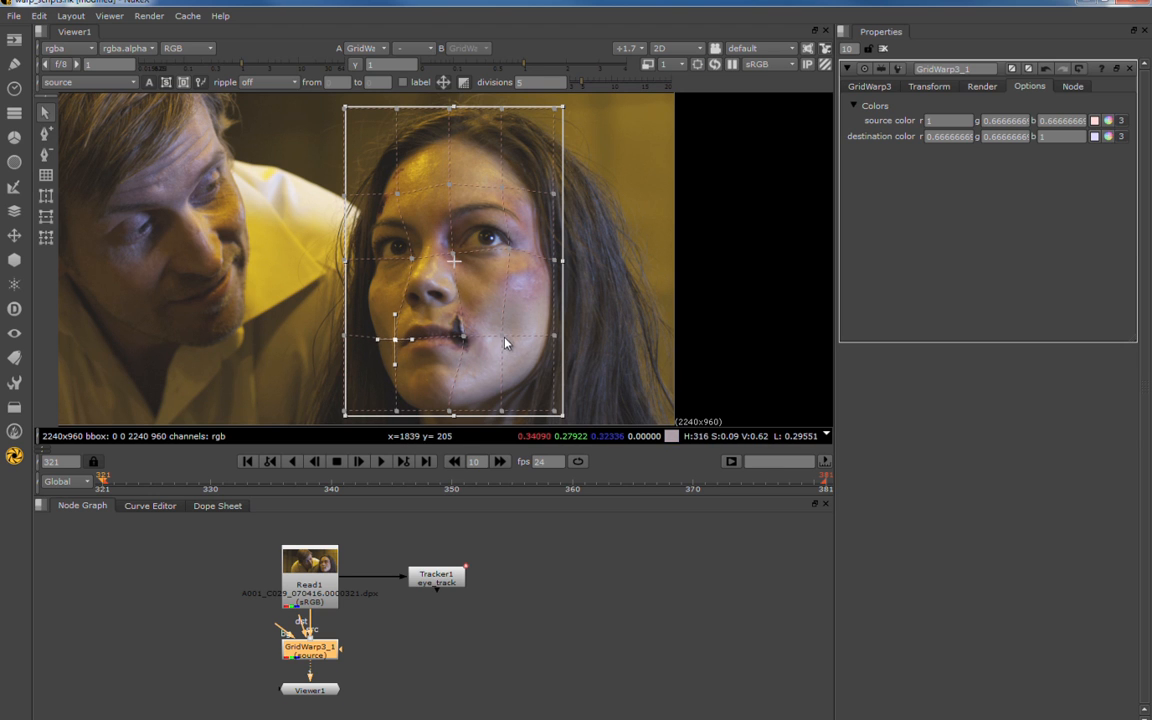
pyautogui.click(555, 339)
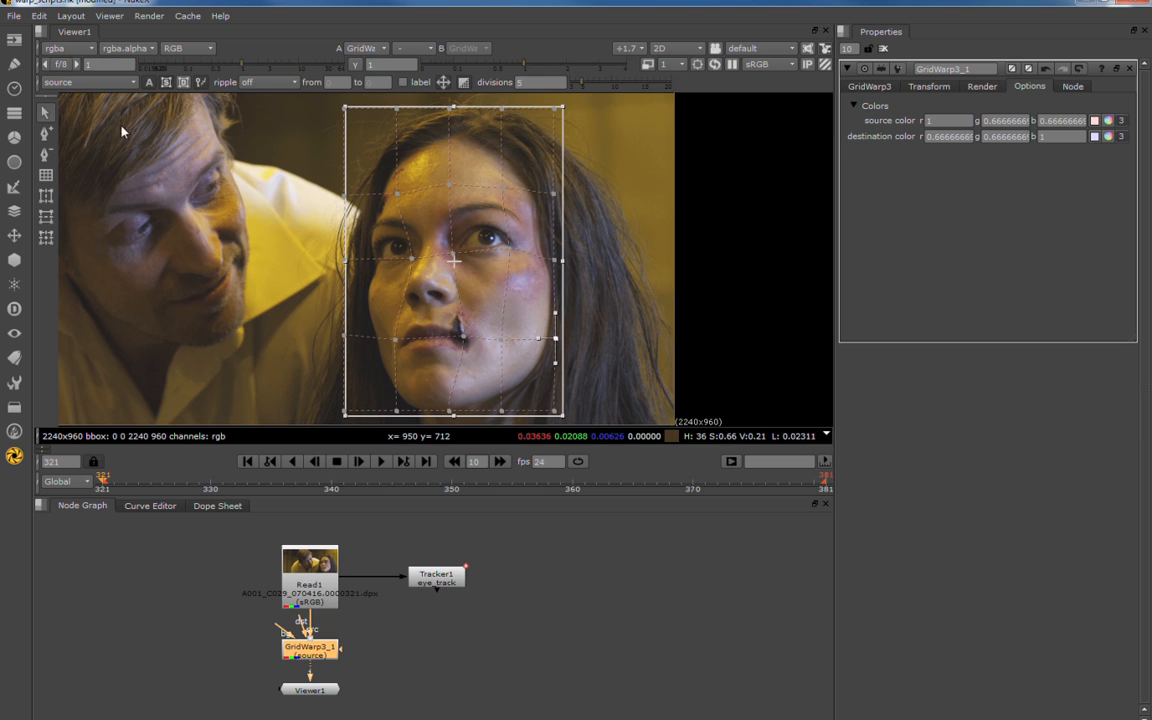
# Add horizontal grid lines across the eyebrows and eyes, and curve the upper one to follow the woman's eyebrows.
pyautogui.click(48, 134)
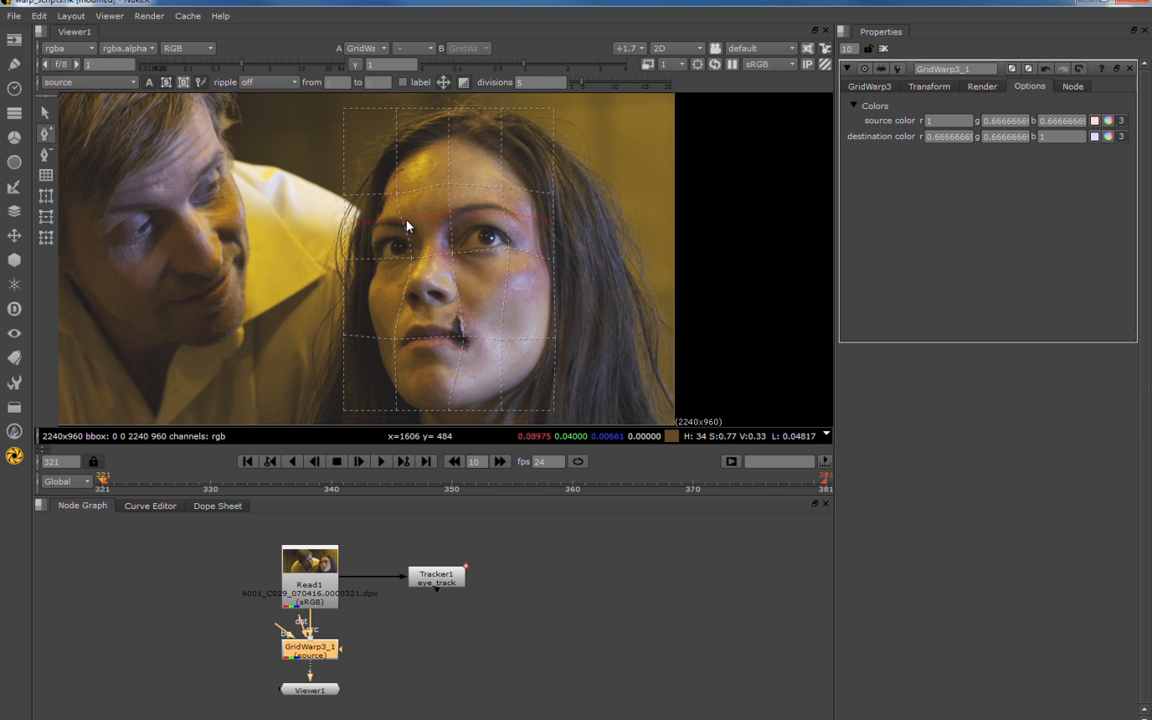
pyautogui.click(407, 226)
pyautogui.click(47, 113)
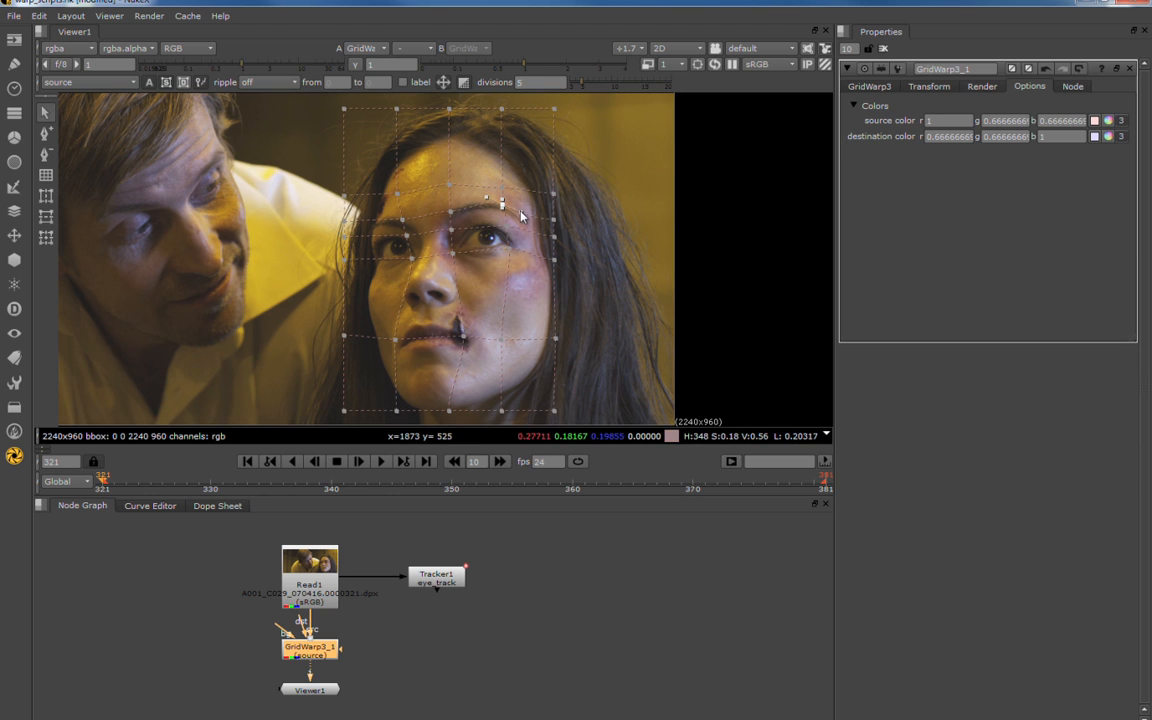
pyautogui.moveTo(452, 211); pyautogui.dragTo(470, 204)
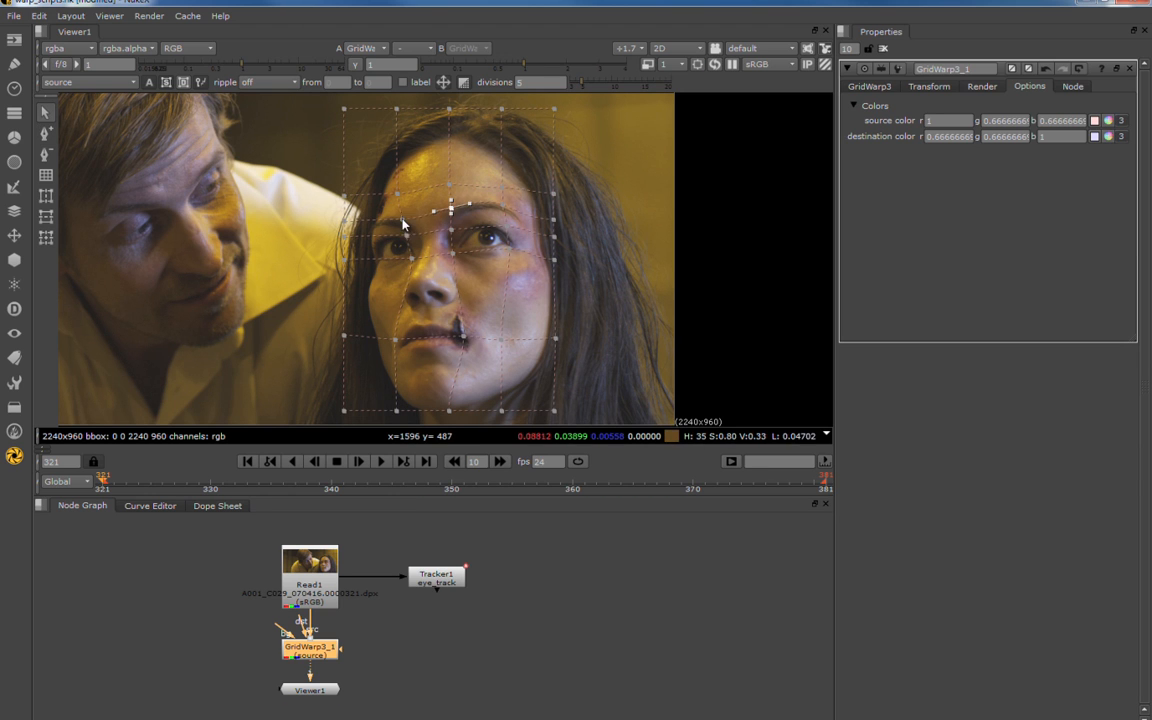
pyautogui.moveTo(403, 224); pyautogui.dragTo(410, 226)
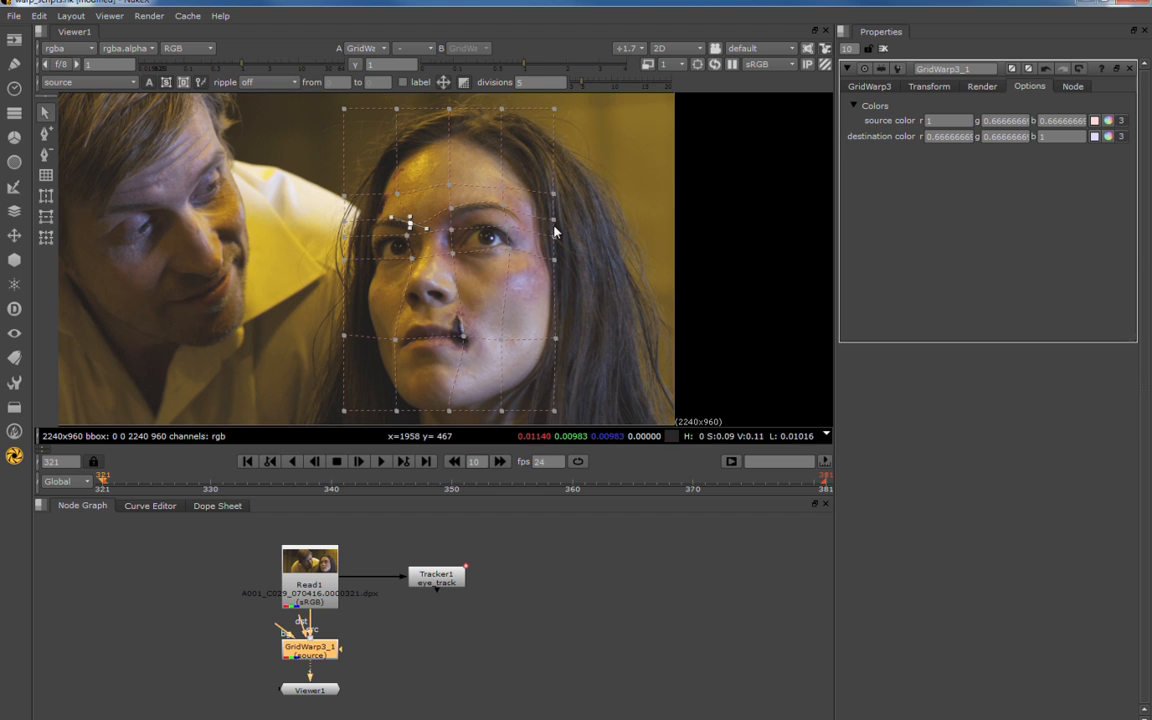
# Shape the grid line through the eyes to follow the woman's upper eyelids out to the grid's edge.
pyautogui.moveTo(507, 234); pyautogui.dragTo(426, 249)
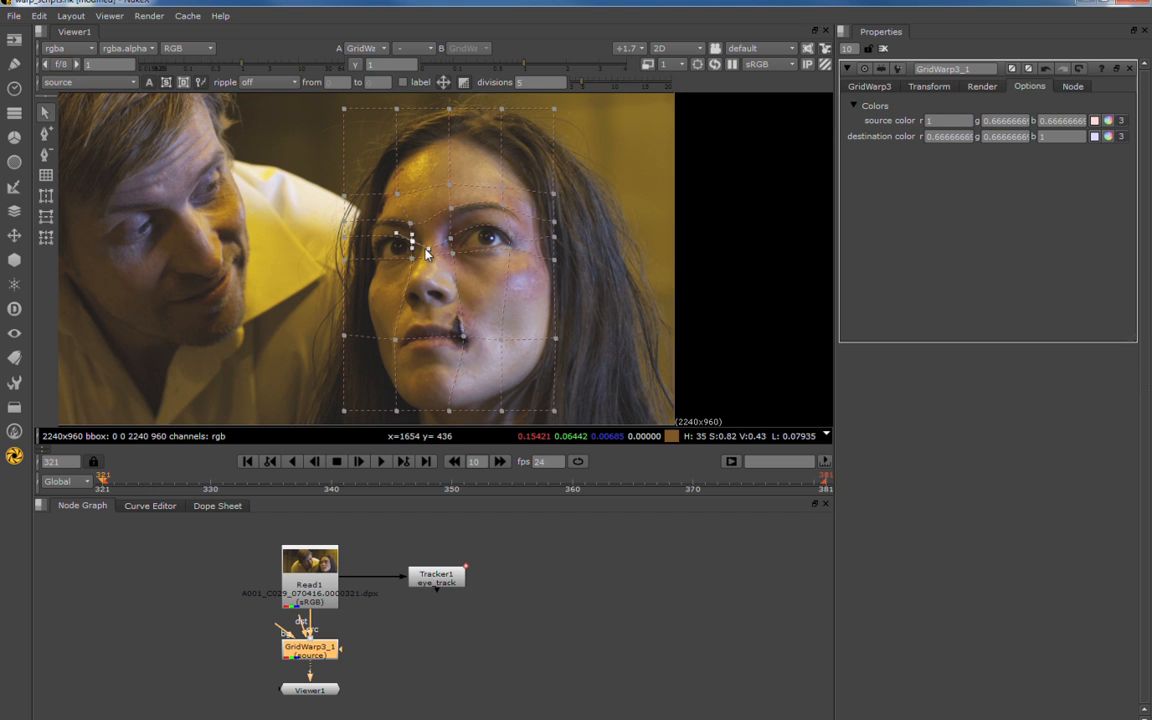
pyautogui.click(351, 245)
pyautogui.moveTo(346, 245); pyautogui.dragTo(343, 244)
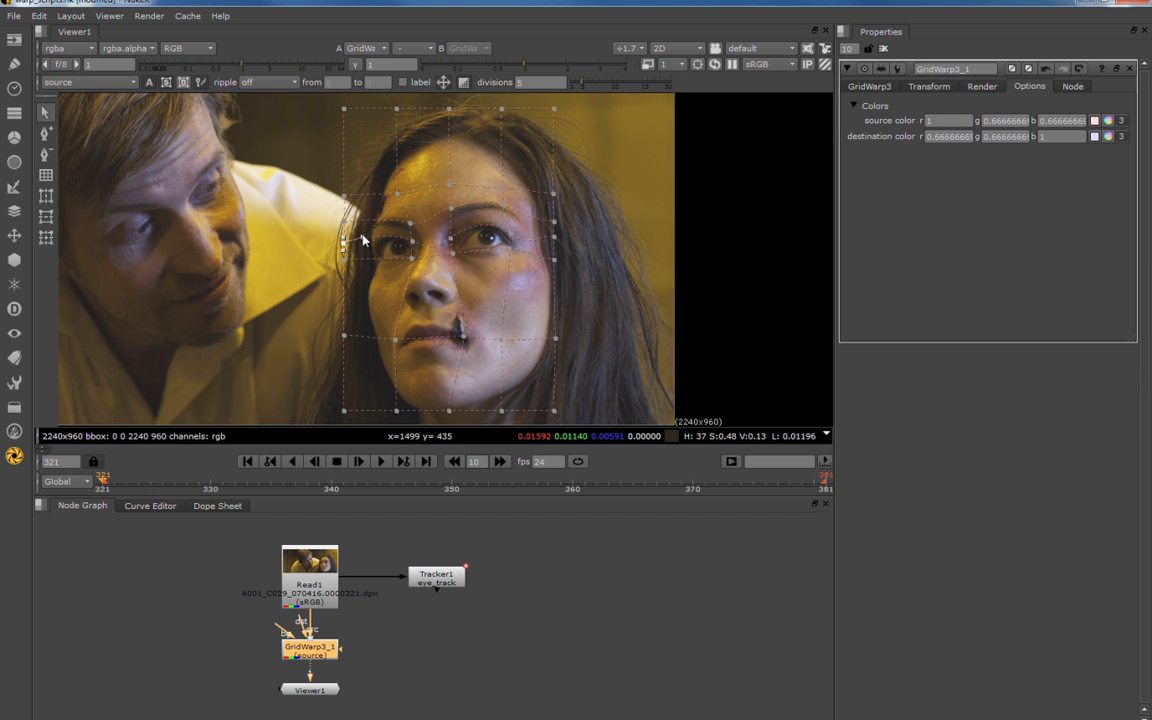
# Add a horizontal grid line at the mouth and fit the two mouth lines around the woman's upper and lower lips.
pyautogui.click(45, 133)
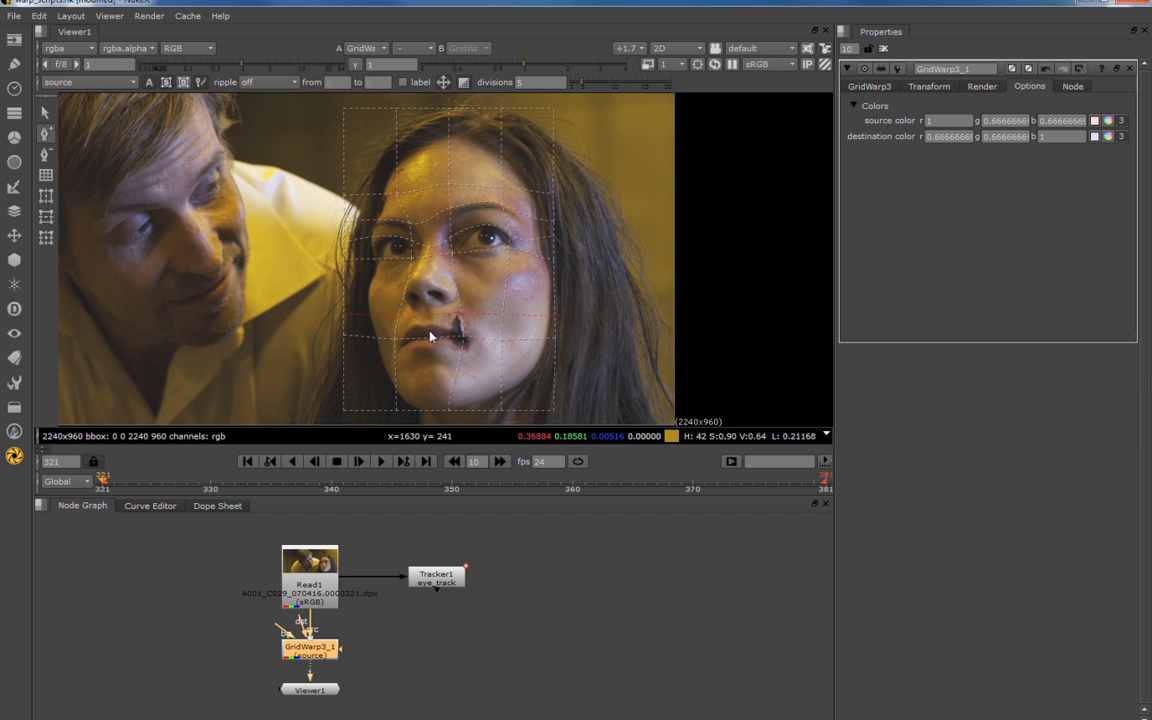
pyautogui.click(397, 325)
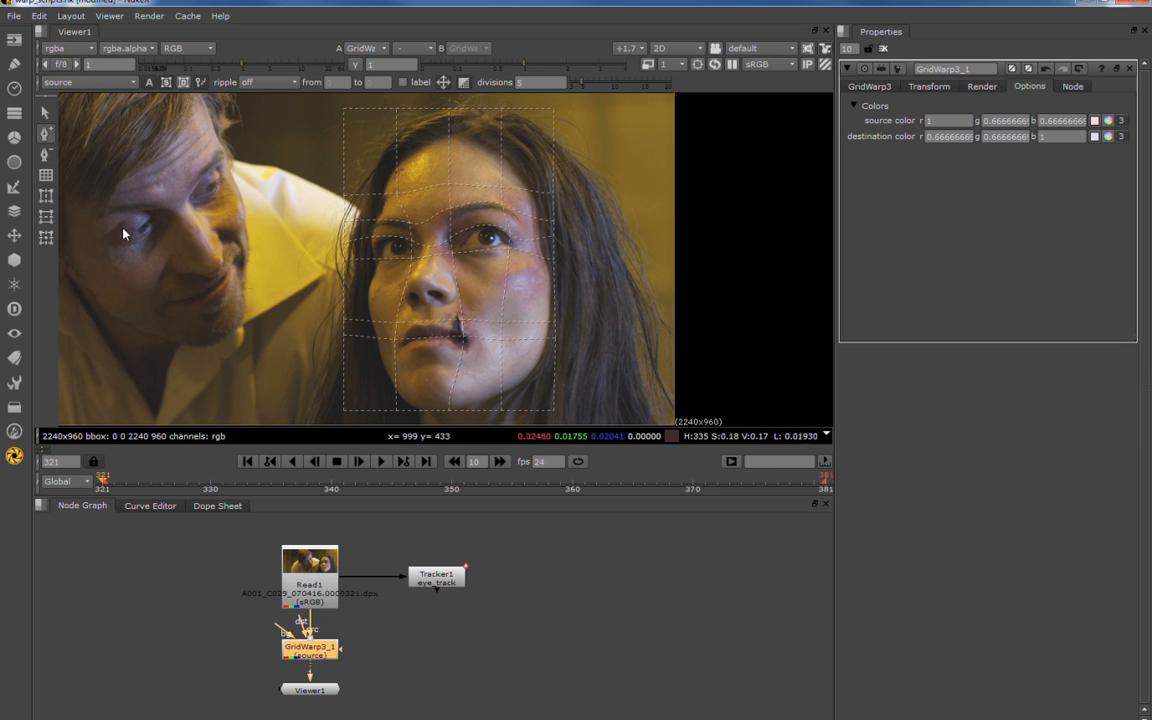
pyautogui.click(45, 113)
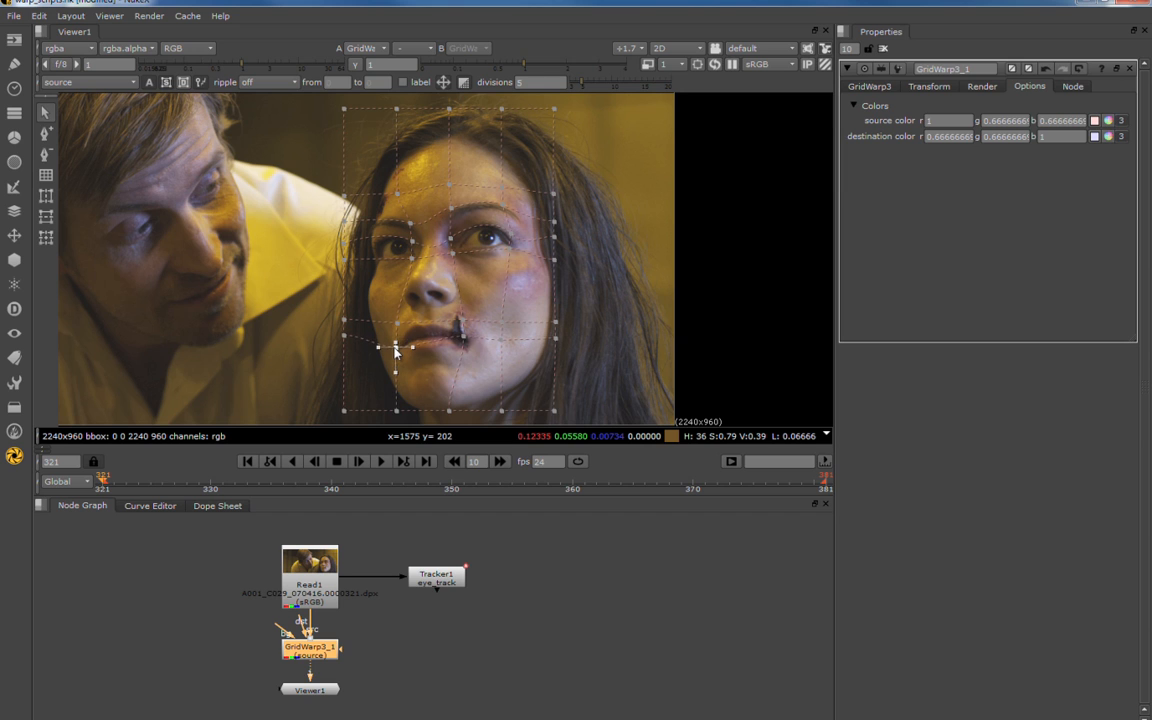
pyautogui.click(462, 346)
pyautogui.click(397, 334)
pyautogui.click(460, 330)
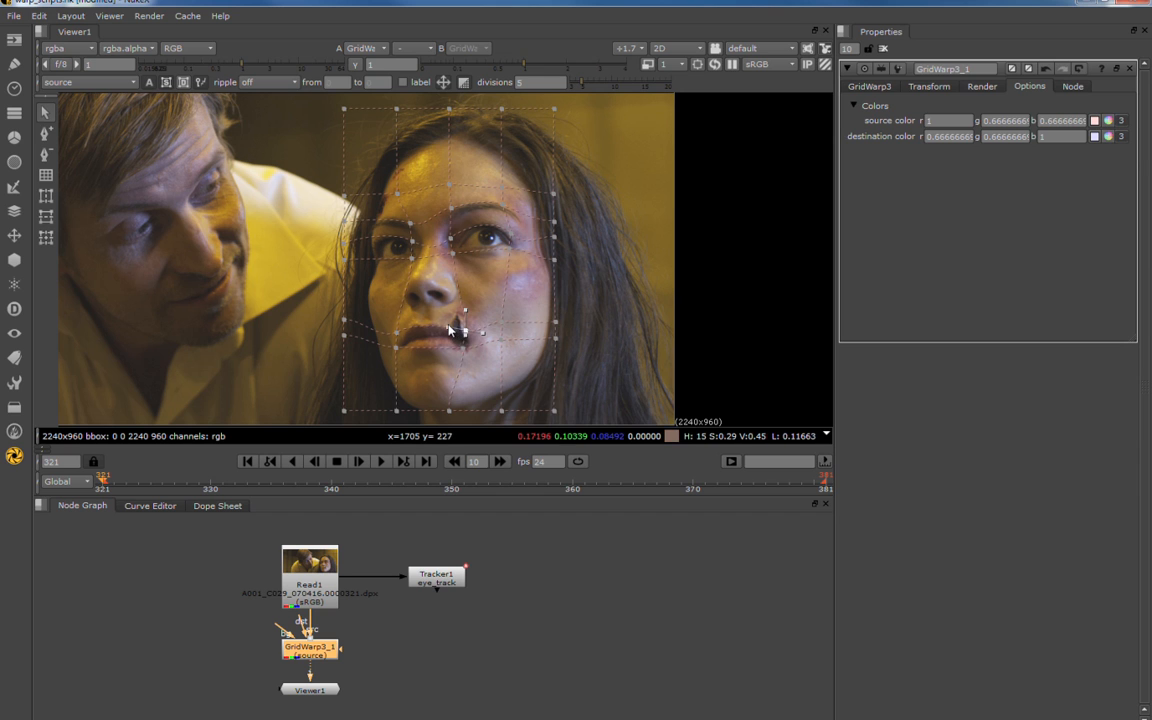
# Add a vertical grid line through the nose and mouth, and fit its points to the nose bridge and lips.
pyautogui.click(45, 133)
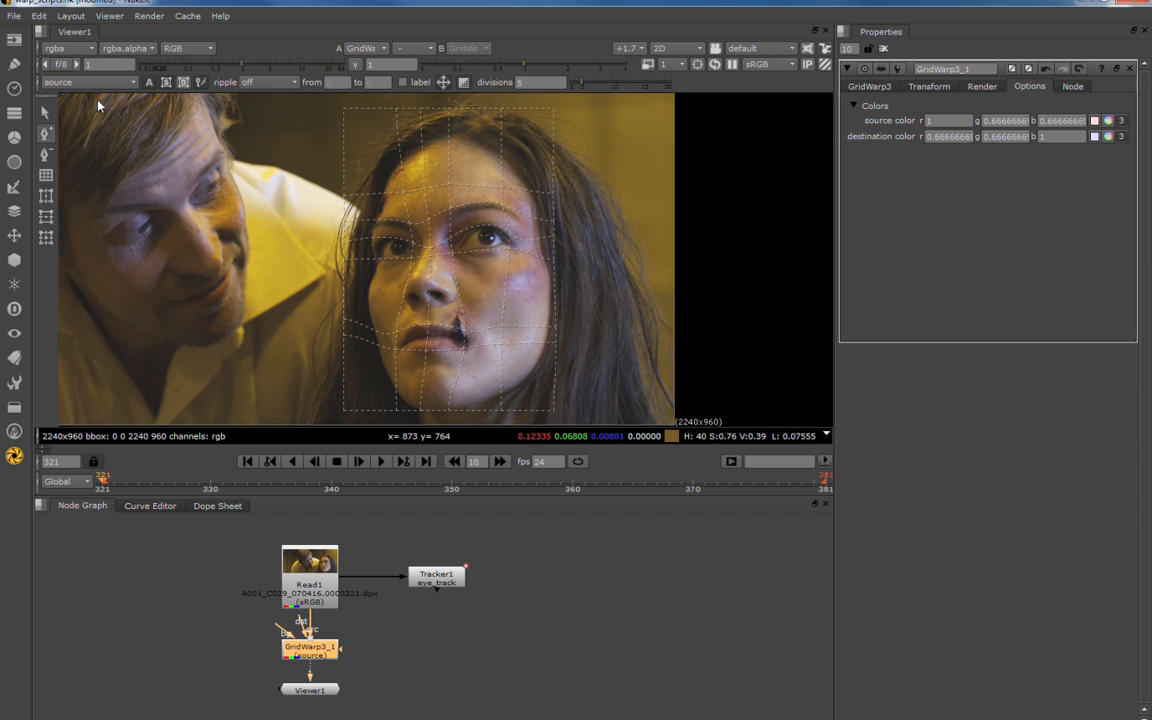
pyautogui.click(47, 113)
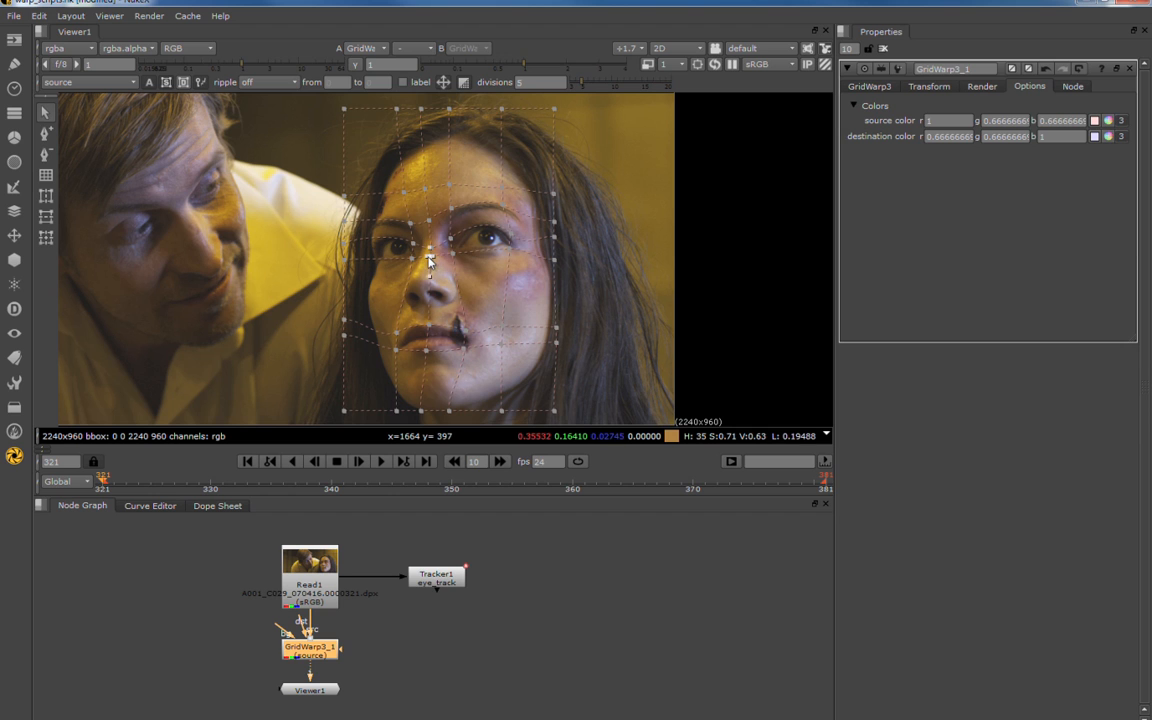
pyautogui.click(428, 326)
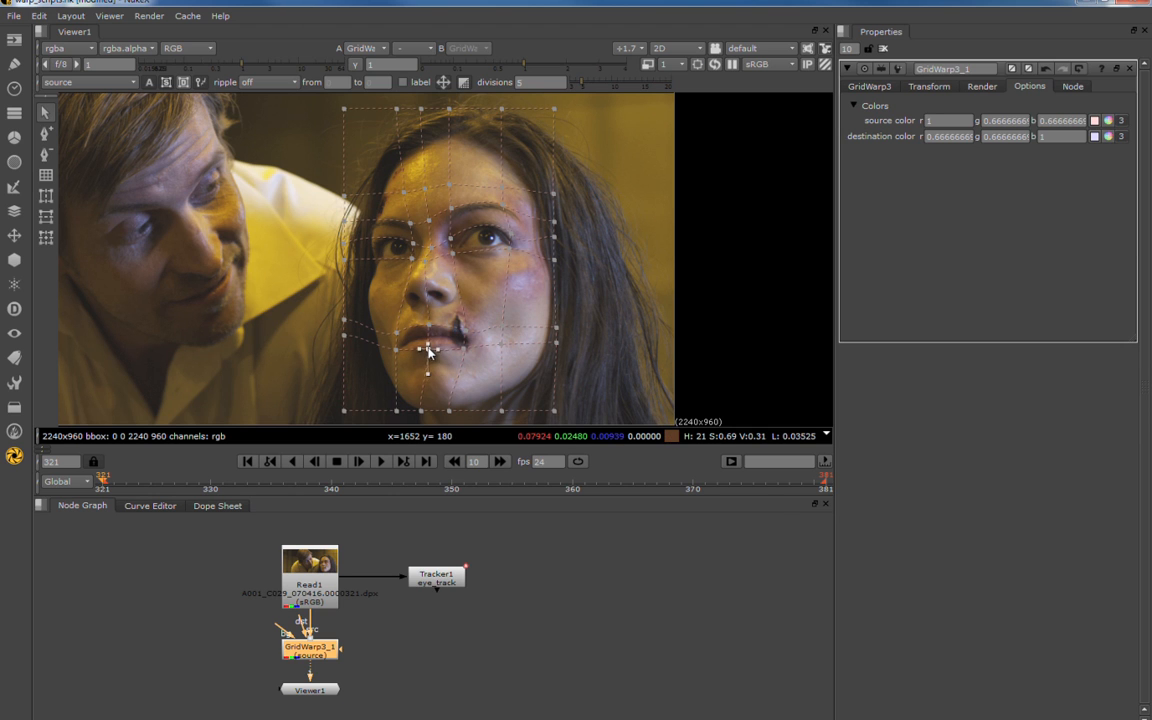
# Add horizontal grid lines across the woman's nose, below the nose, and below the lower lip.
pyautogui.click(45, 133)
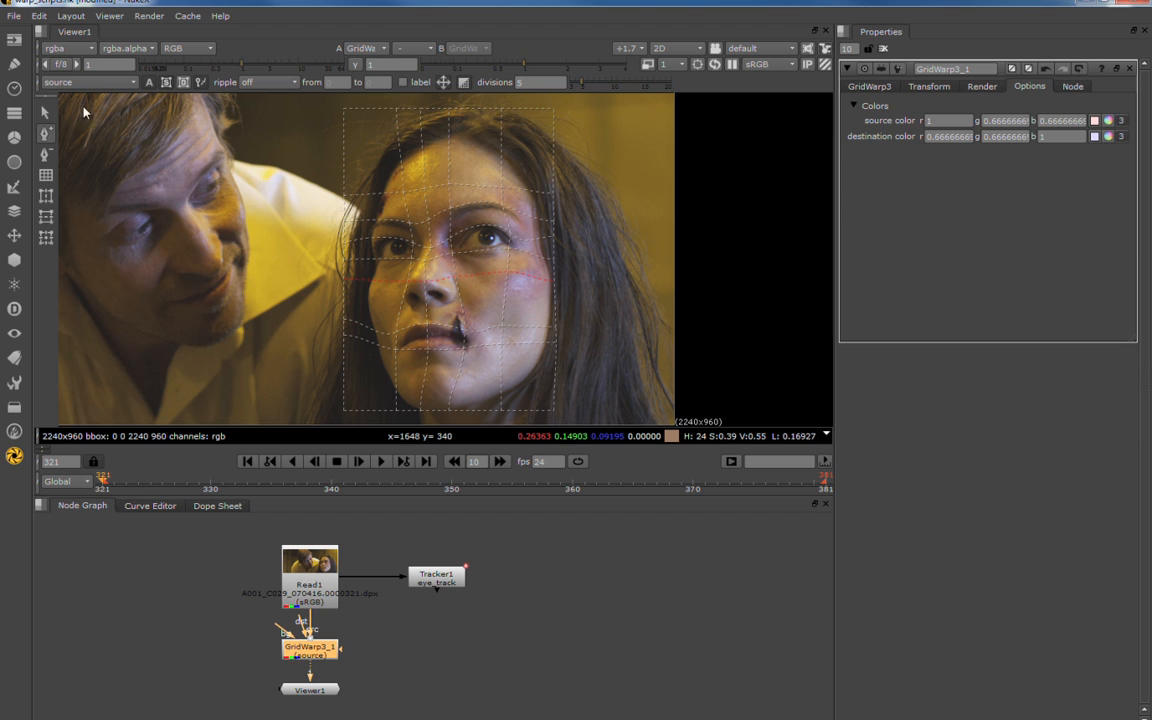
pyautogui.click(45, 112)
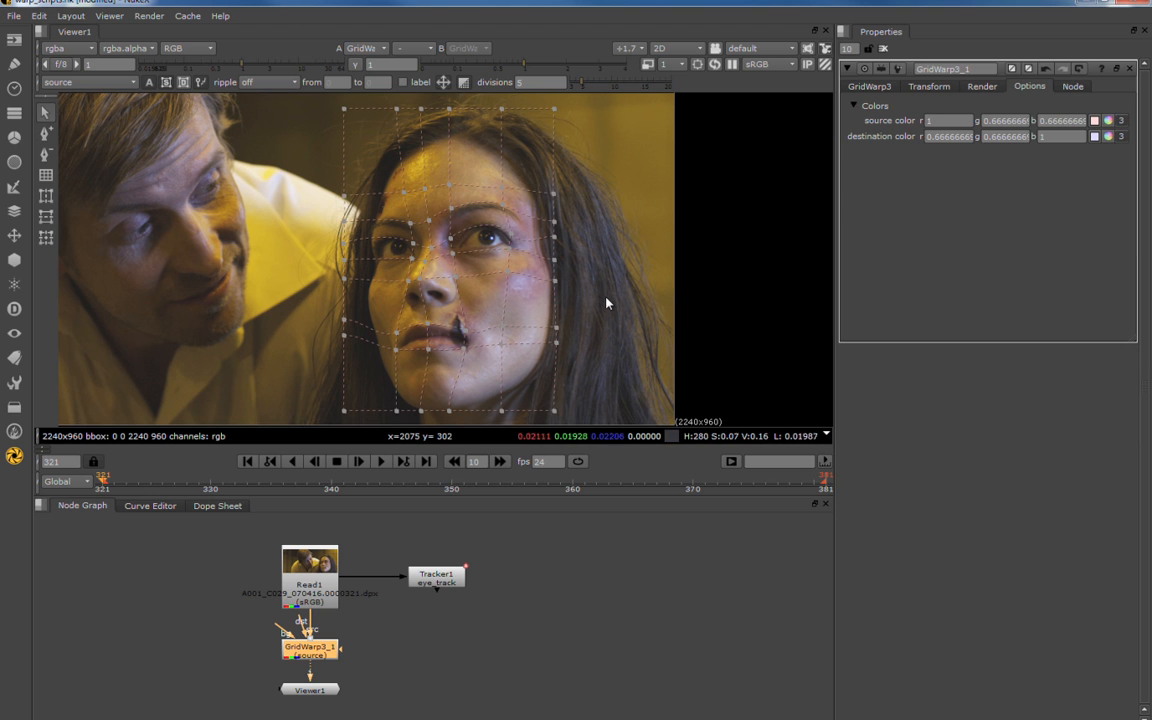
pyautogui.click(45, 133)
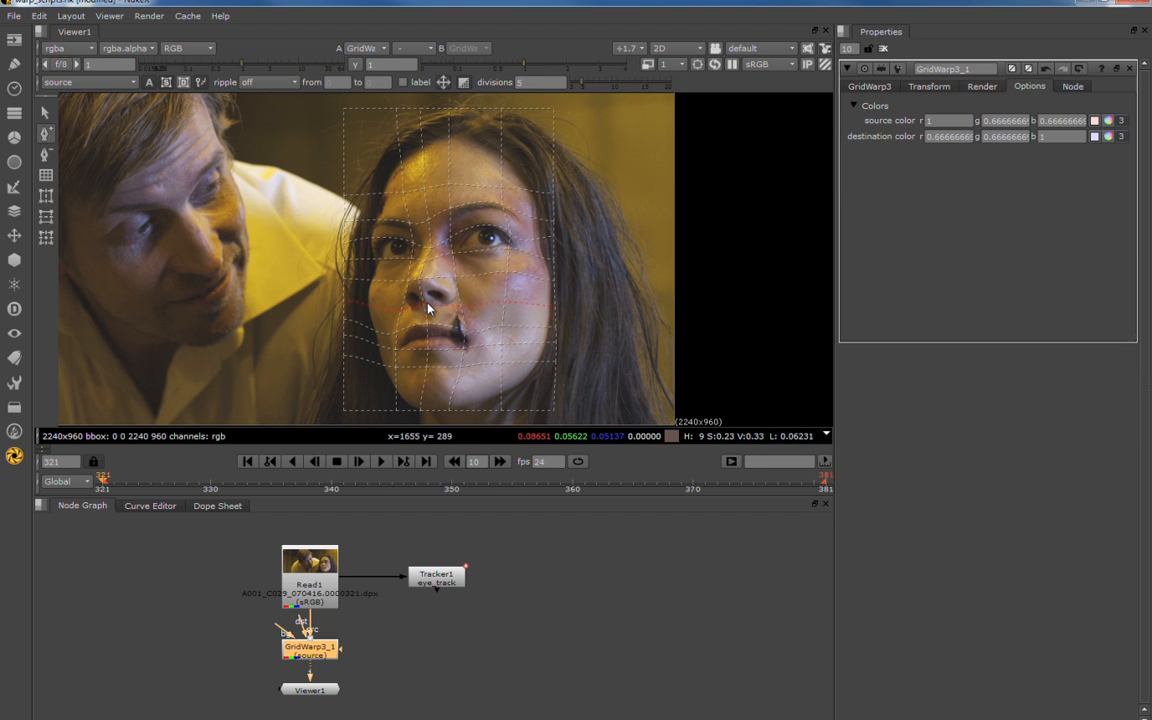
pyautogui.click(45, 112)
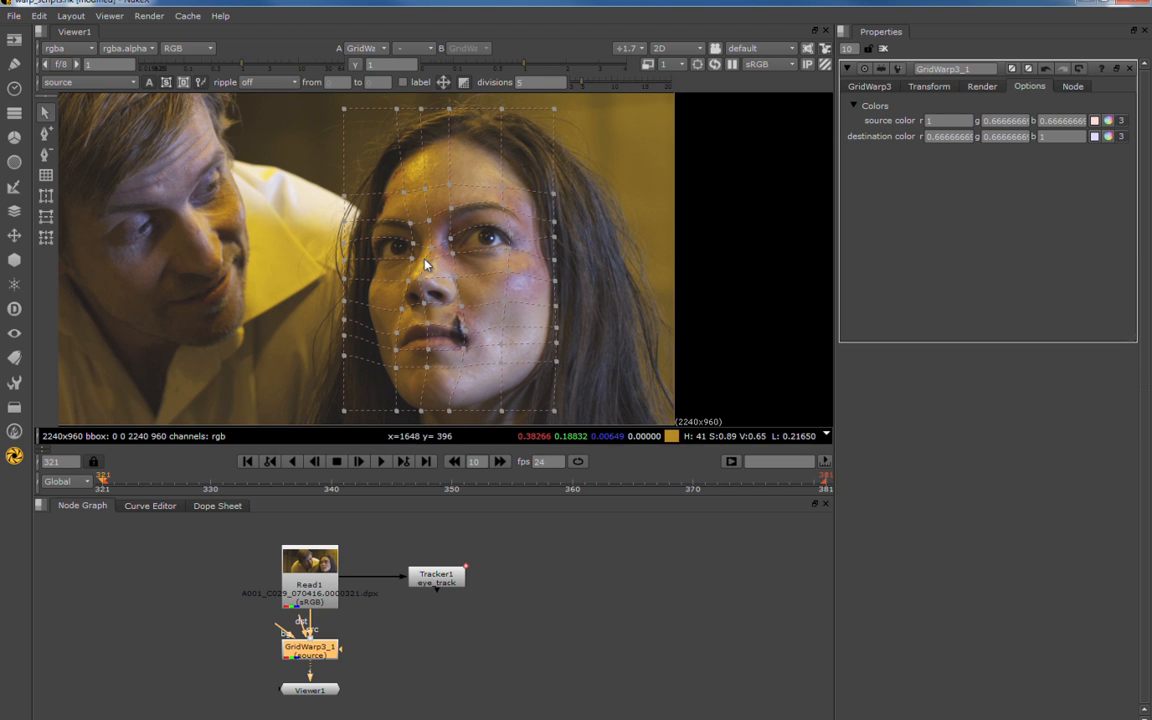
# Link the source grid's translate values to the Tracker1 eye track.
pyautogui.click(432, 584)
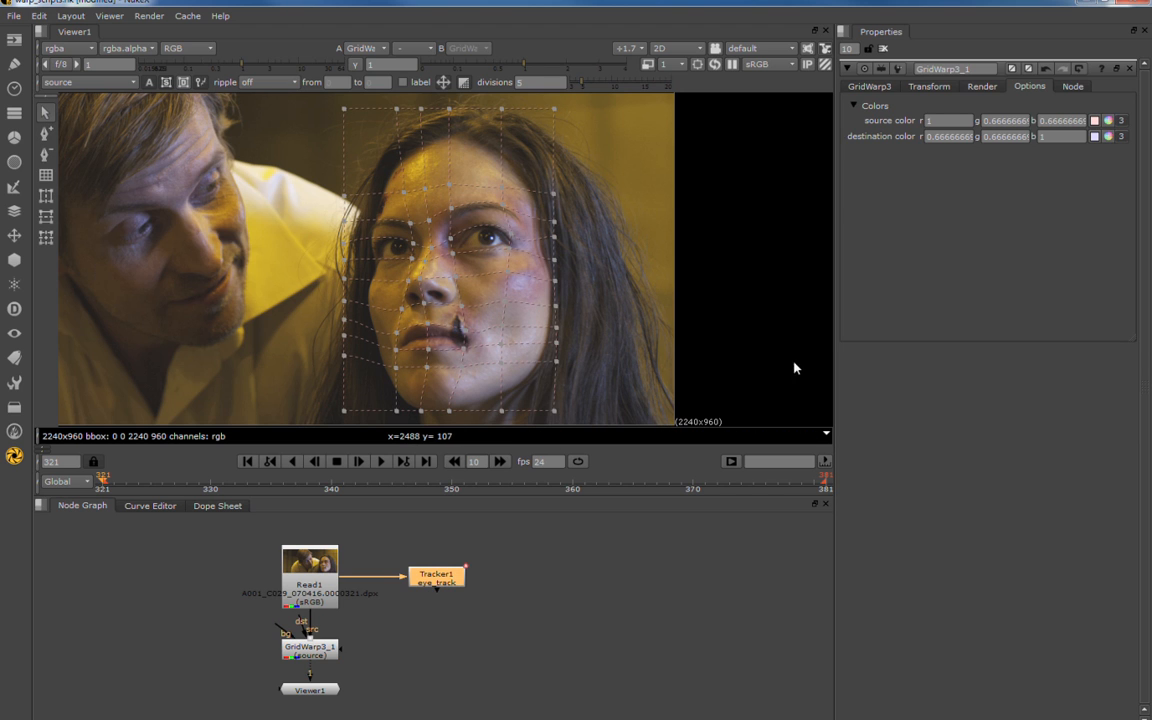
pyautogui.click(906, 86)
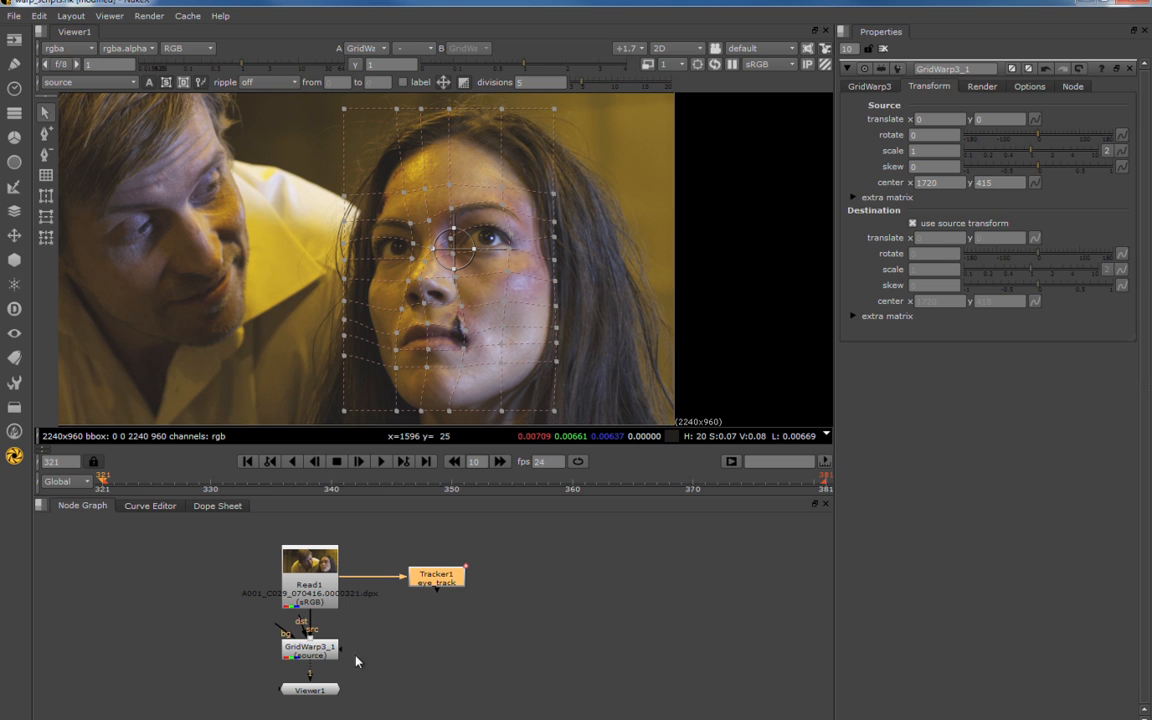
pyautogui.rightClick(1032, 118)
pyautogui.moveTo(1060, 247)
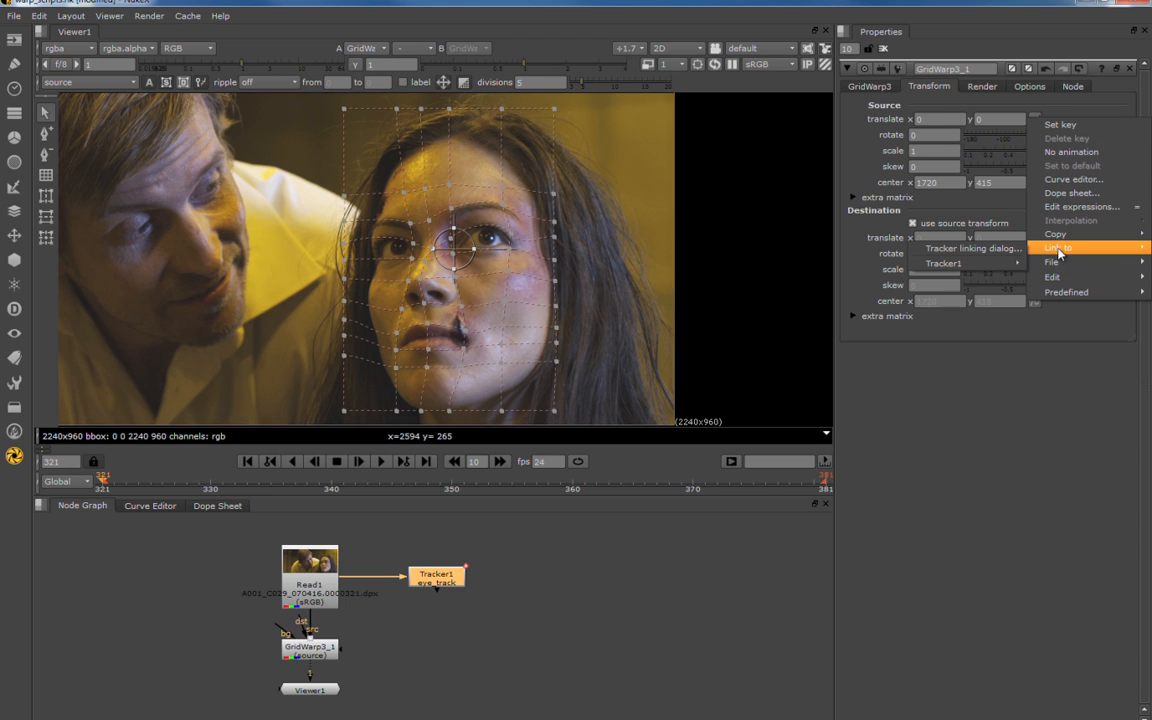
pyautogui.moveTo(994, 265)
pyautogui.click(1071, 278)
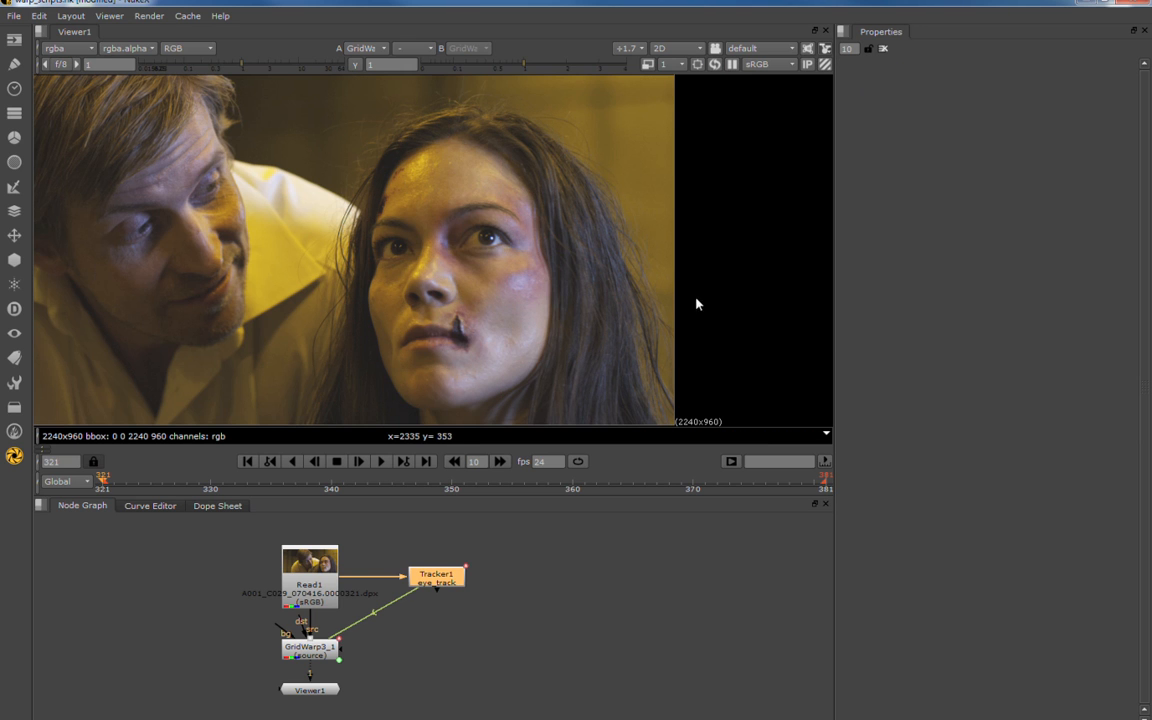
# Play the shot to check that the source grid follows the woman's face, and return to frame 321.
pyautogui.click(330, 646)
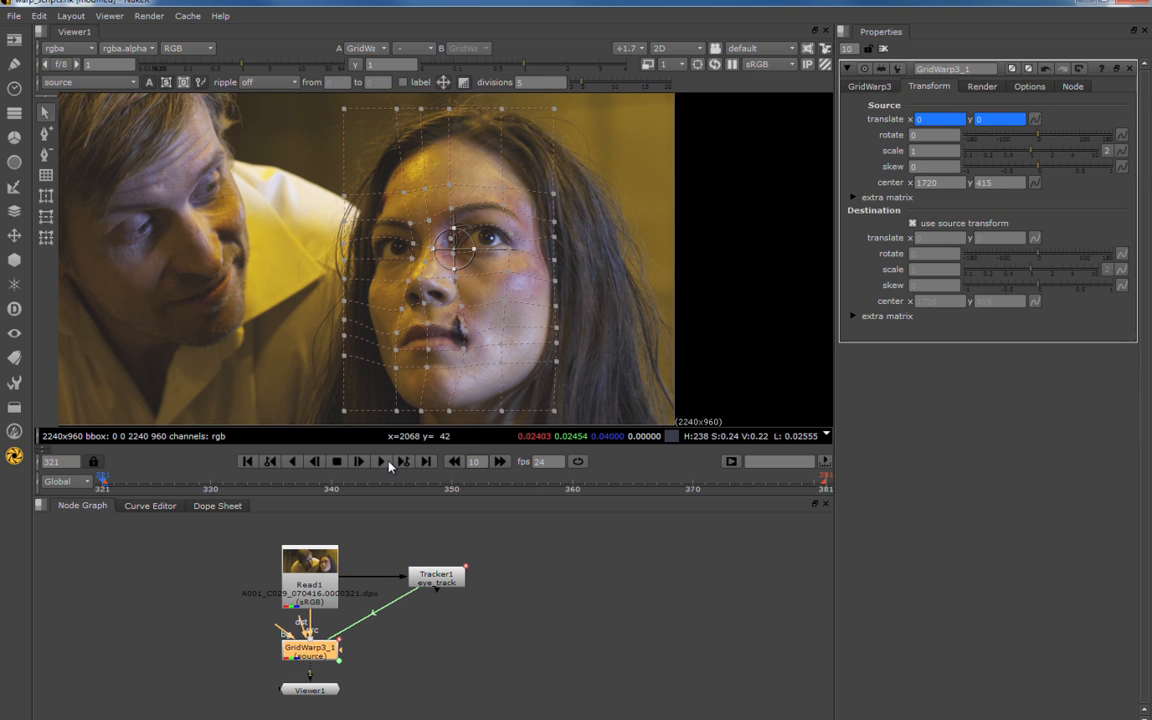
pyautogui.click(382, 462)
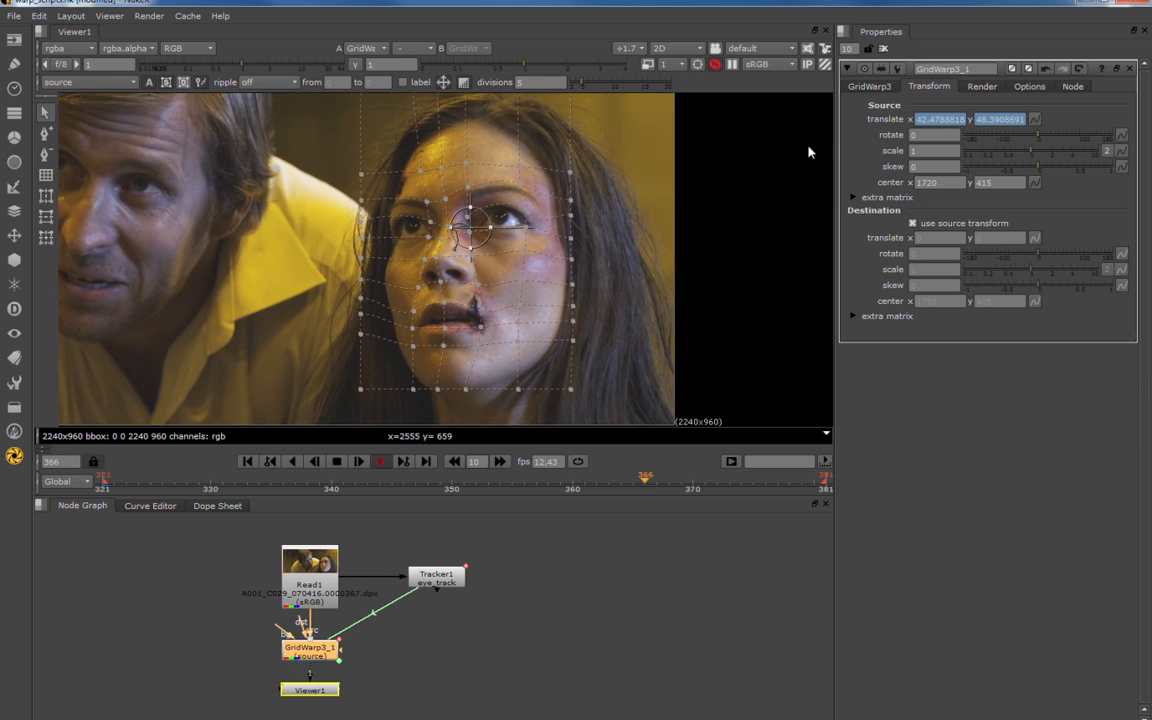
pyautogui.click(870, 87)
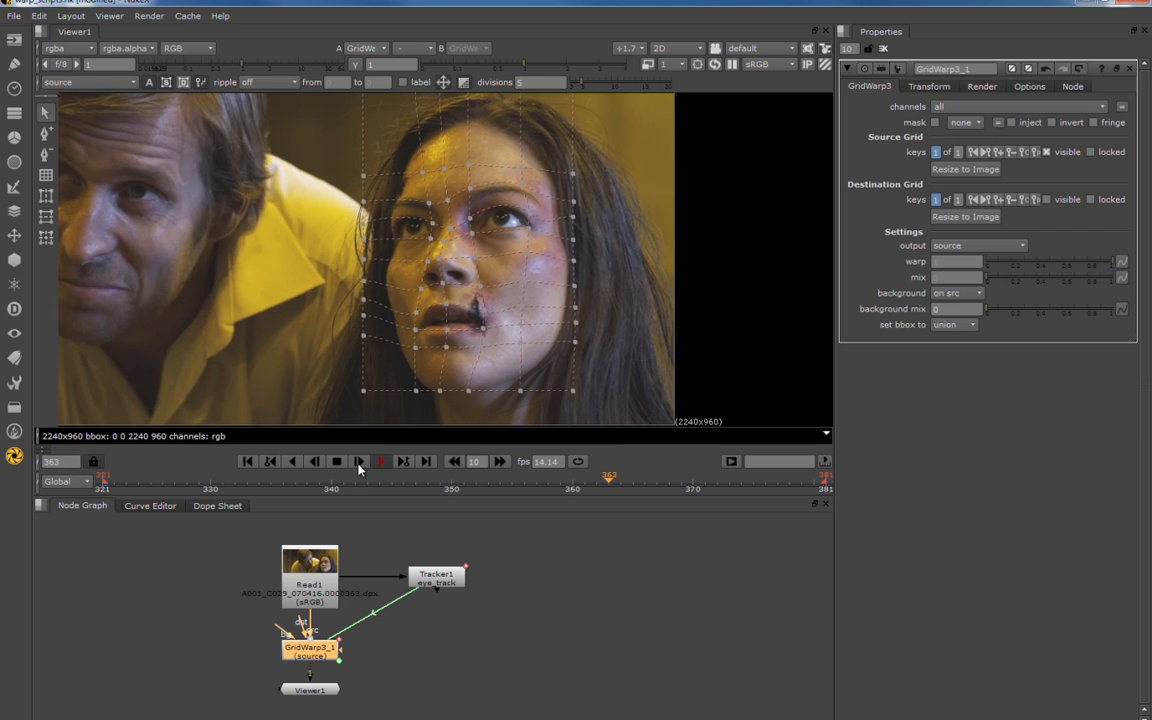
pyautogui.click(335, 461)
pyautogui.moveTo(138, 489); pyautogui.dragTo(107, 486)
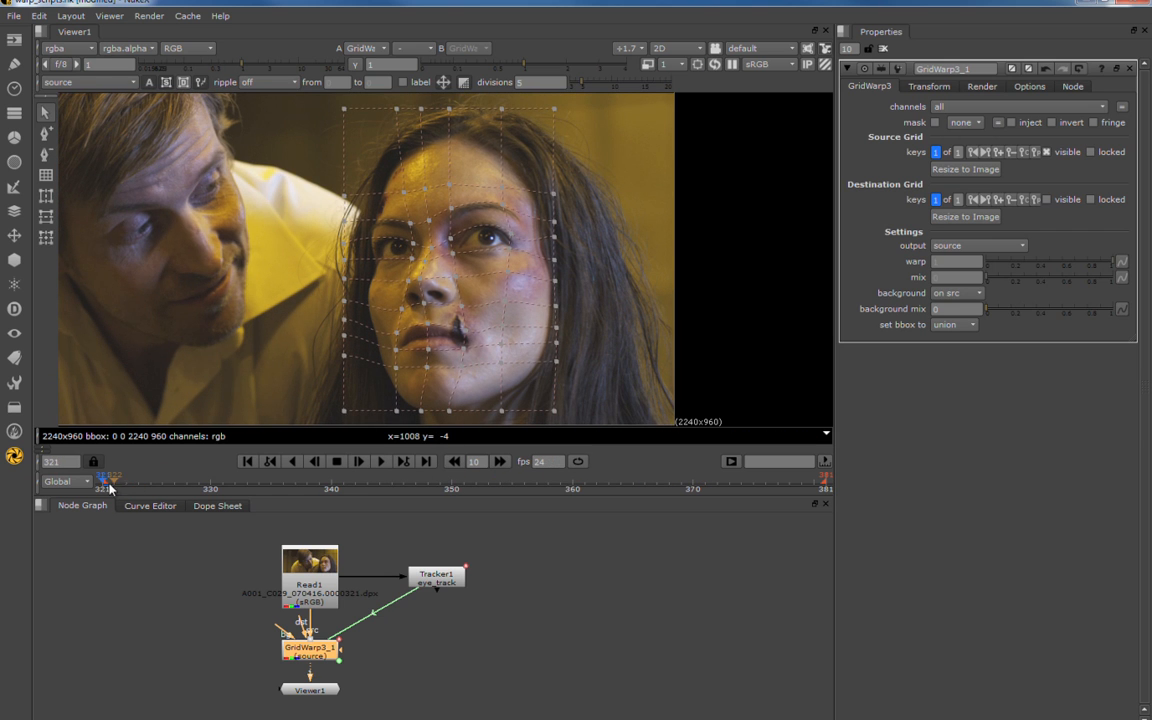
# Key the source grid by adjusting the points around the woman's mouth at frames 328 and 341, and return to frame 321.
pyautogui.moveTo(118, 485); pyautogui.dragTo(188, 486)
pyautogui.moveTo(430, 352); pyautogui.dragTo(424, 347)
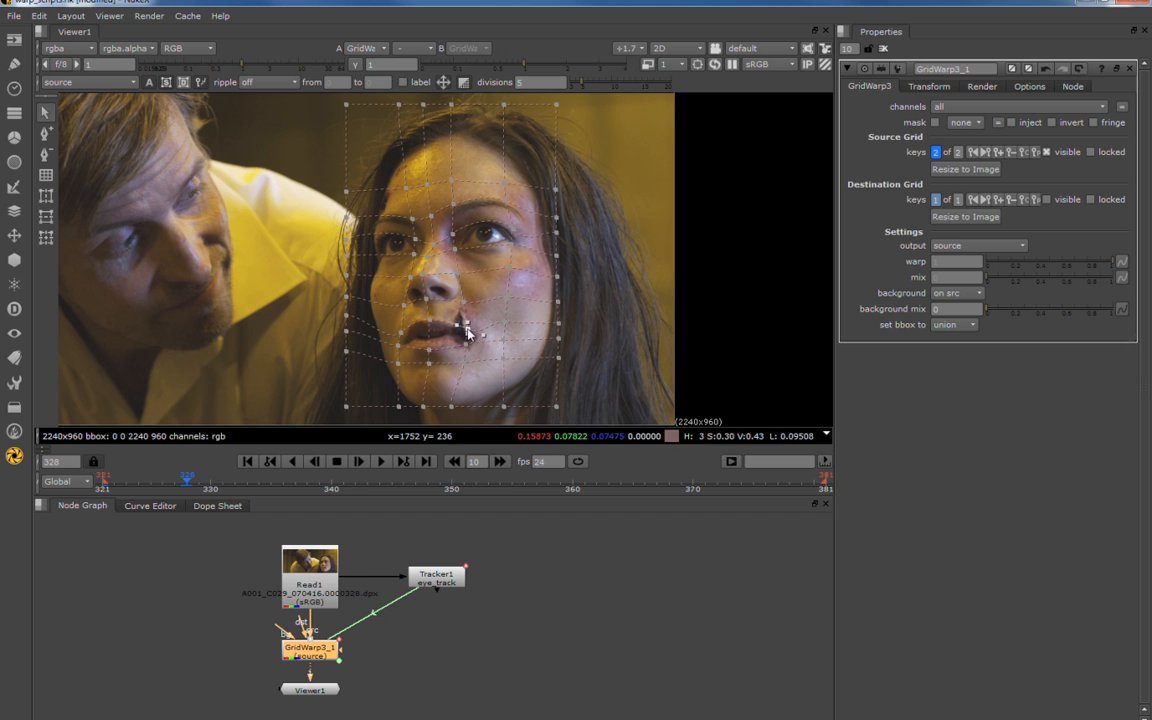
pyautogui.moveTo(309, 484); pyautogui.dragTo(344, 485)
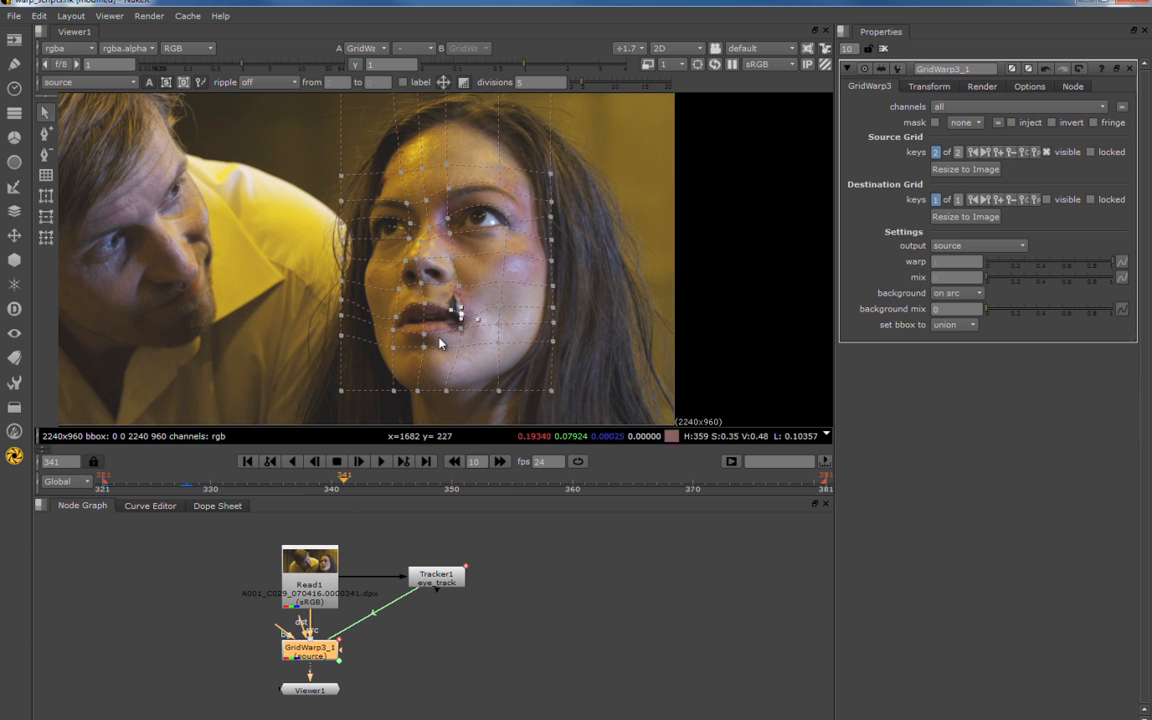
pyautogui.moveTo(422, 303); pyautogui.dragTo(424, 301)
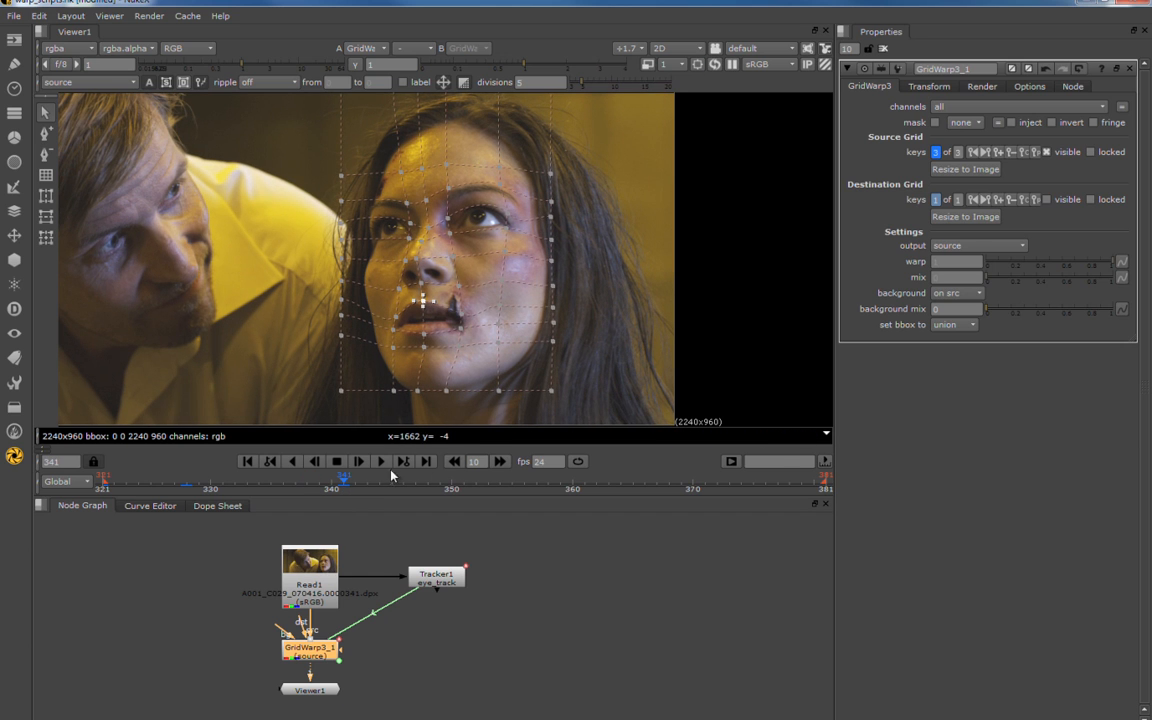
pyautogui.click(403, 262)
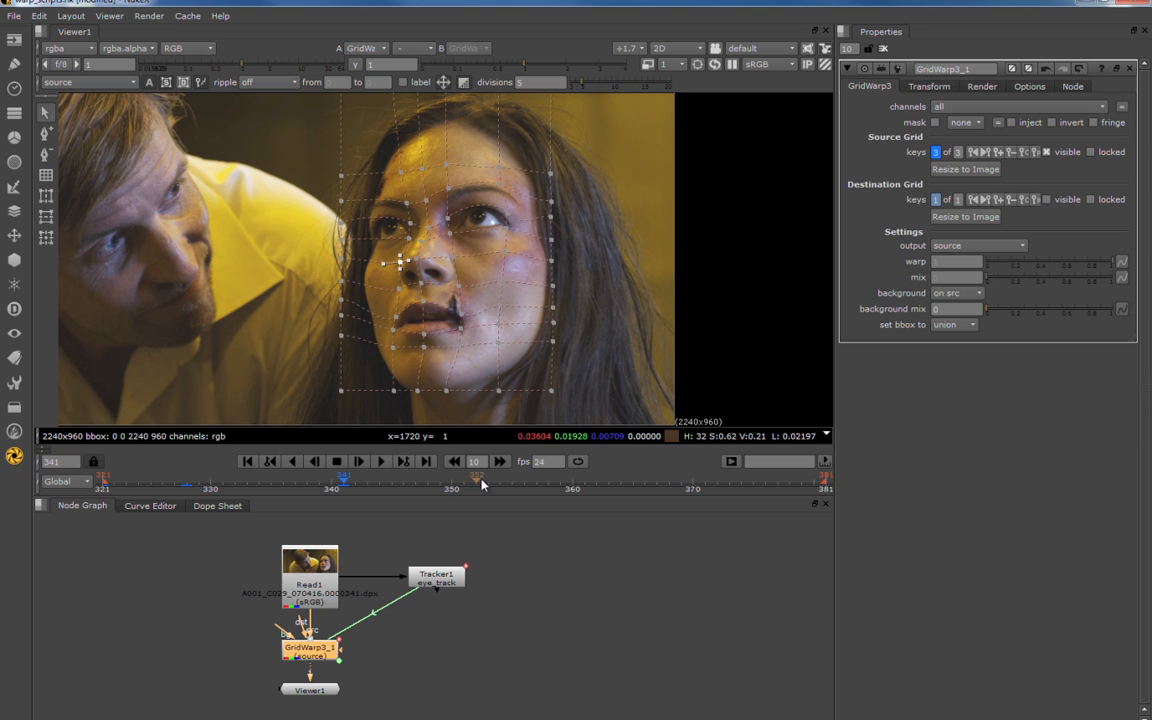
pyautogui.moveTo(482, 483); pyautogui.dragTo(548, 483)
pyautogui.moveTo(647, 488); pyautogui.dragTo(106, 490)
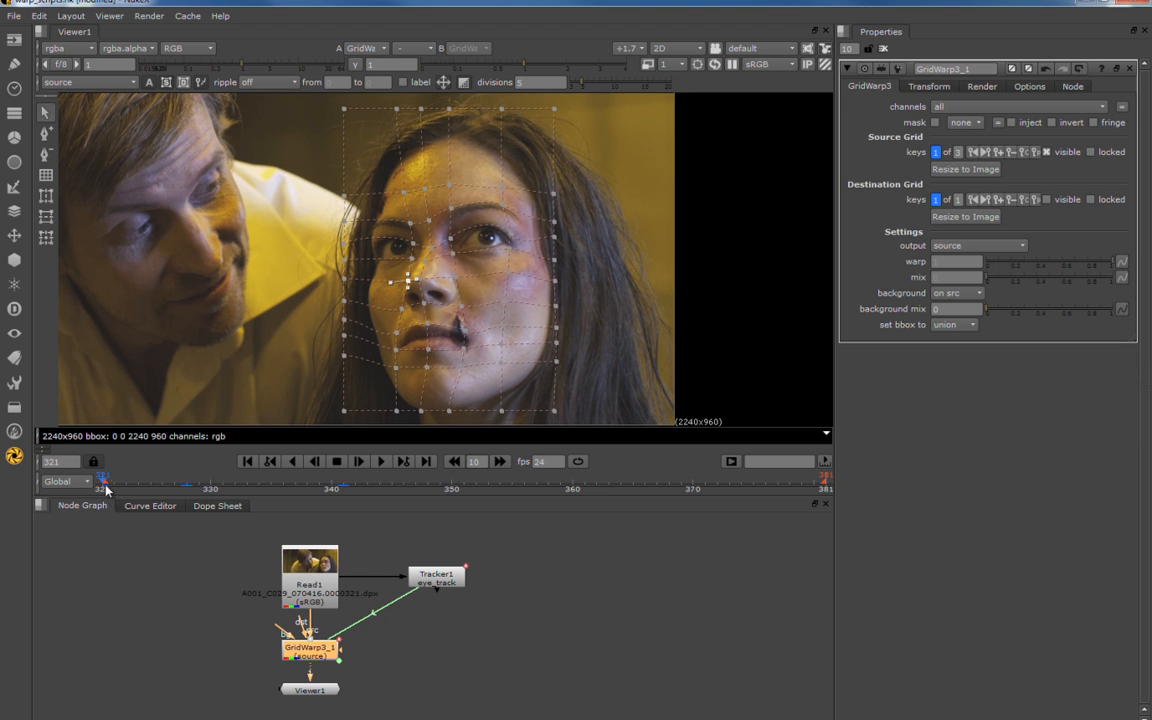
# Set the GridWarp output to source warped and copy the source grid to the destination grid.
pyautogui.moveTo(310, 658); pyautogui.dragTo(311, 663)
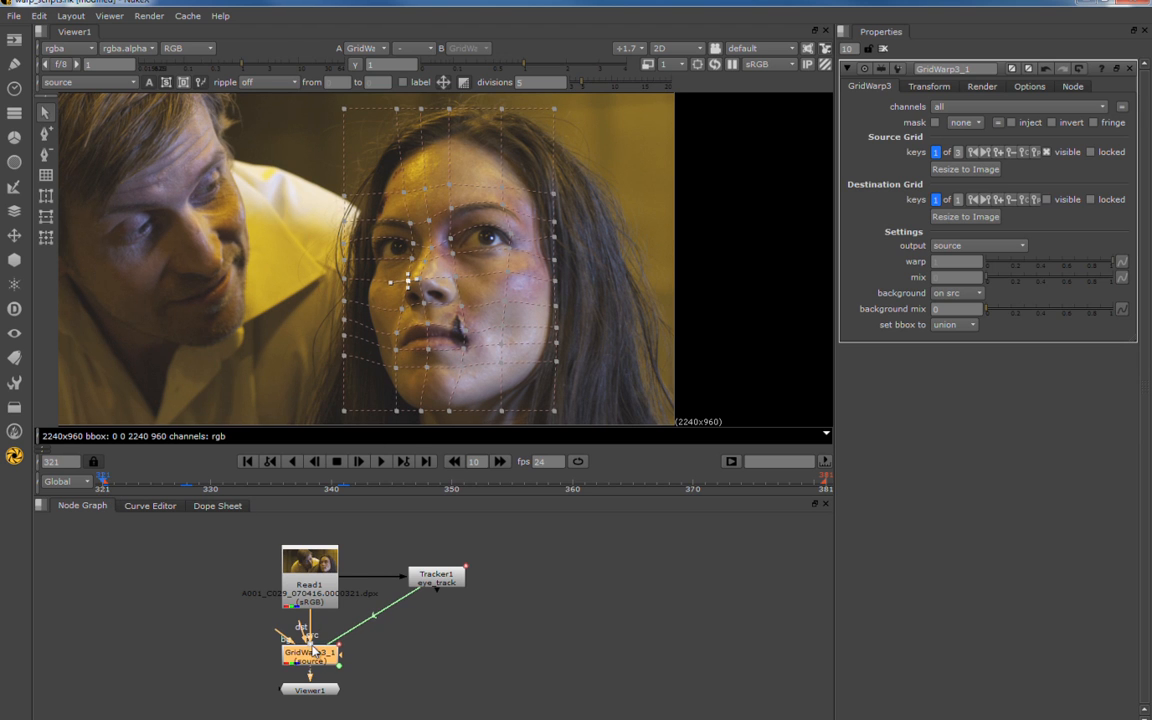
pyautogui.click(94, 83)
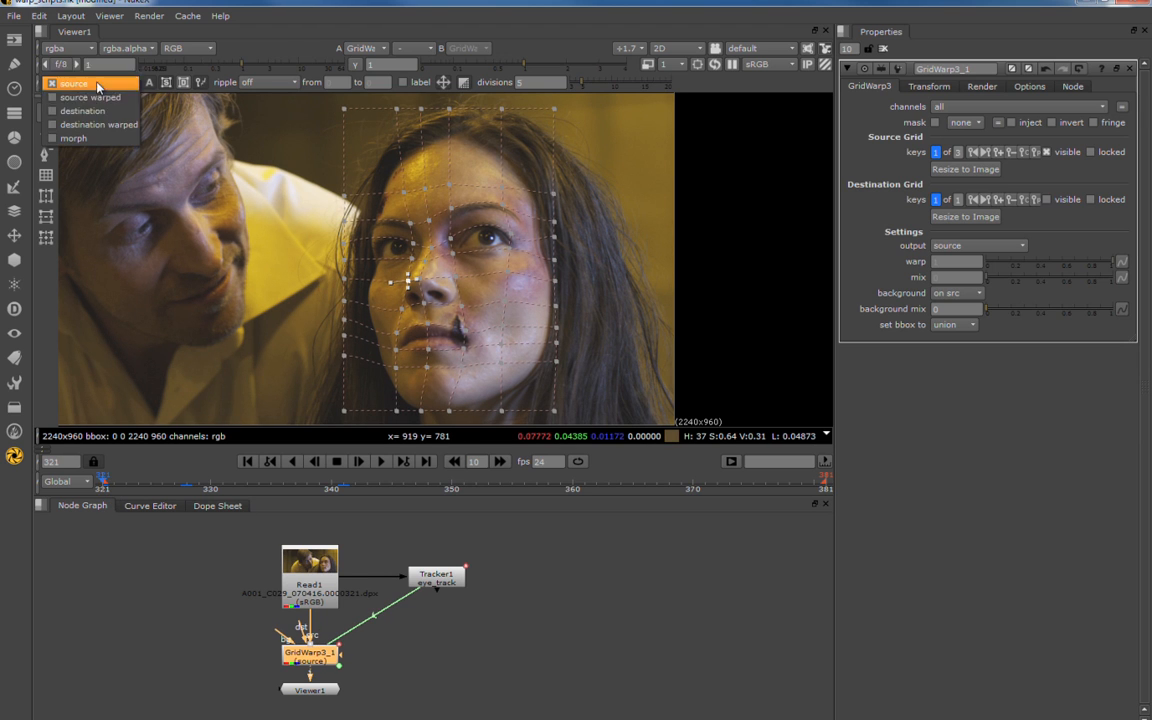
pyautogui.click(87, 89)
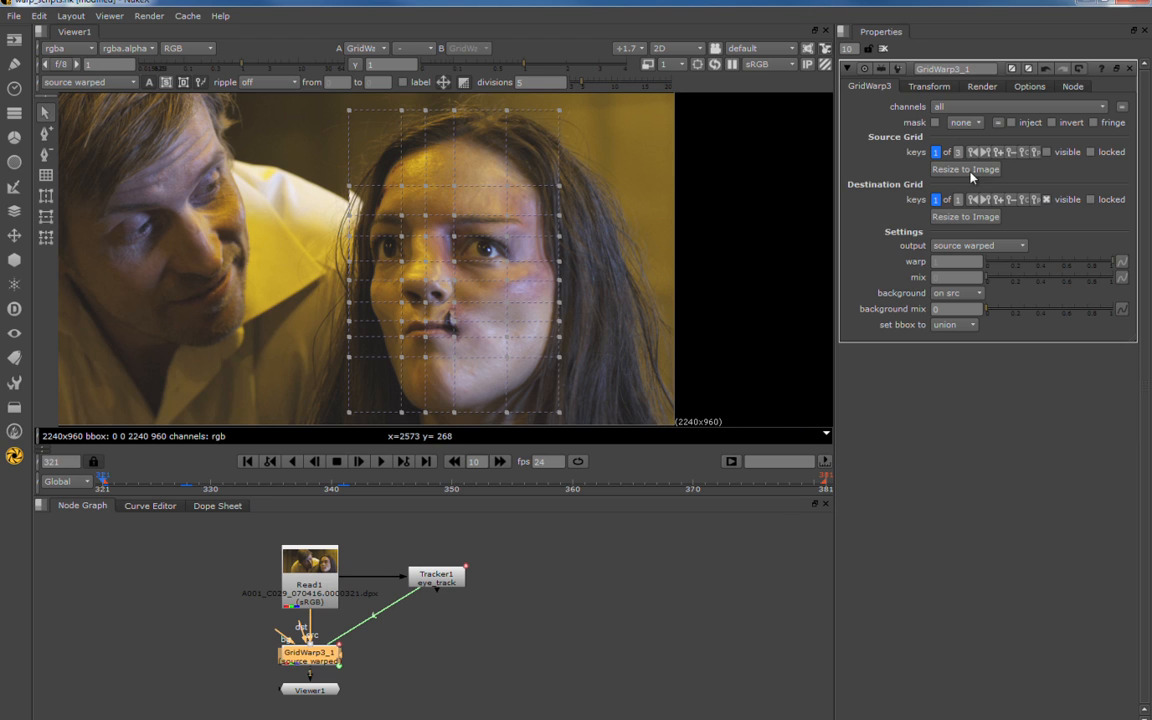
pyautogui.click(1036, 200)
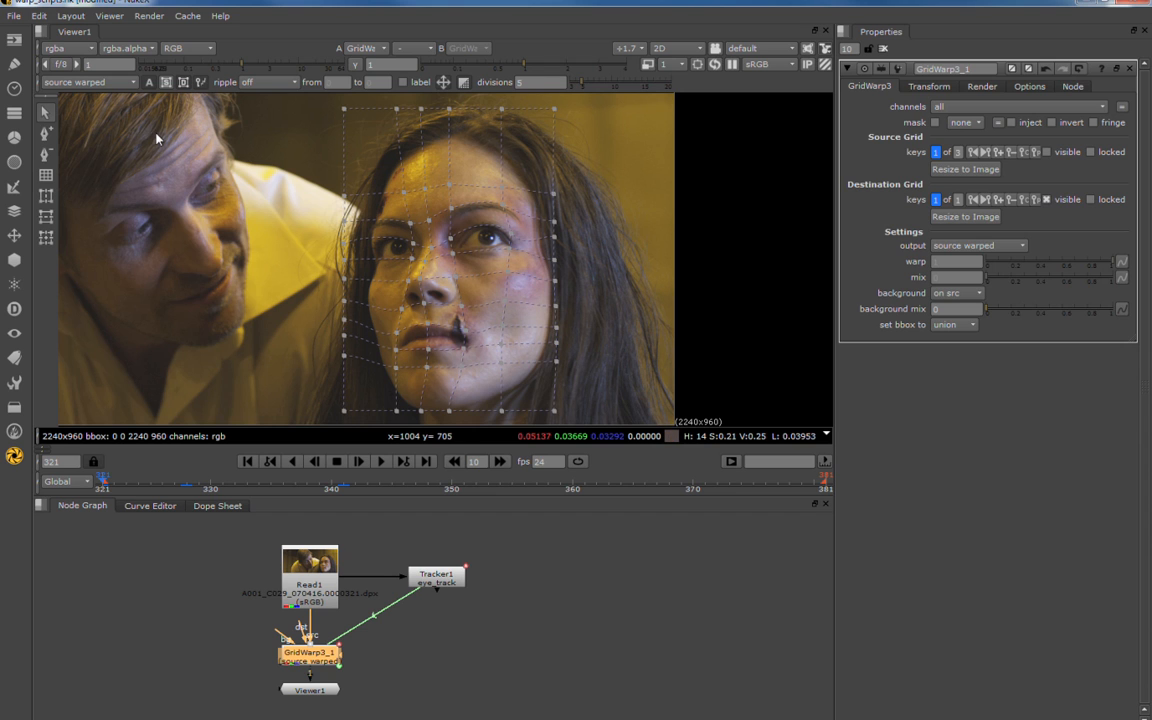
# Compare the source output with the source warped output.
pyautogui.click(92, 82)
pyautogui.click(90, 62)
pyautogui.click(100, 82)
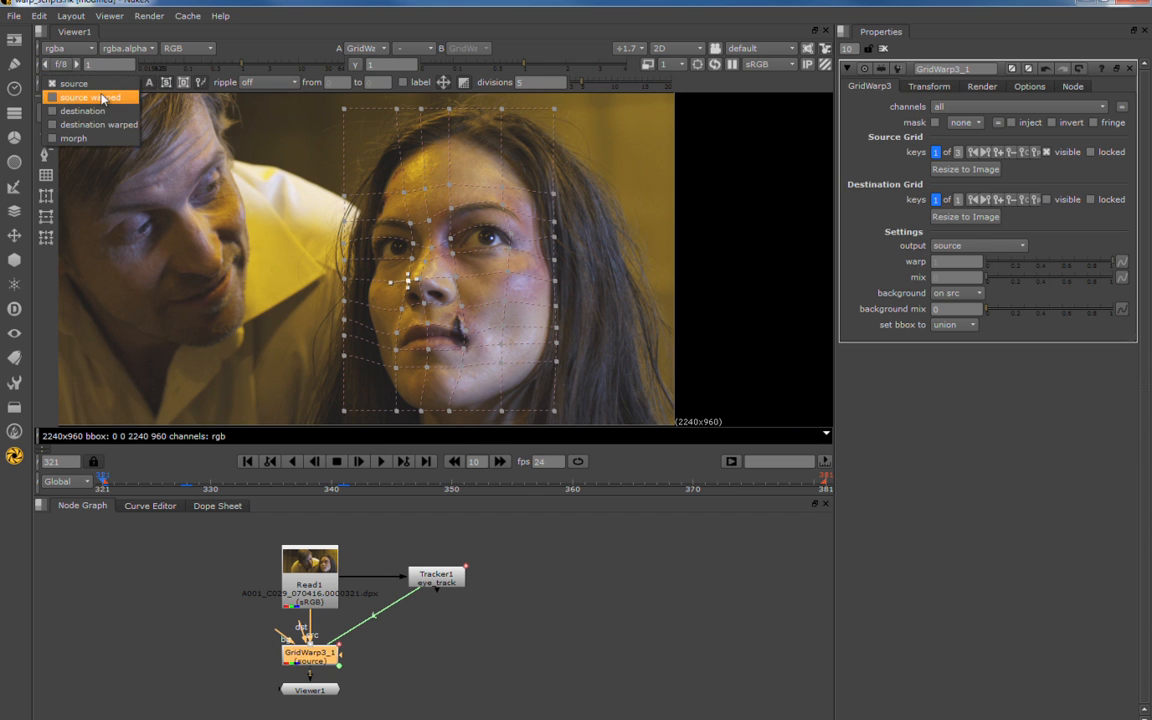
pyautogui.click(88, 95)
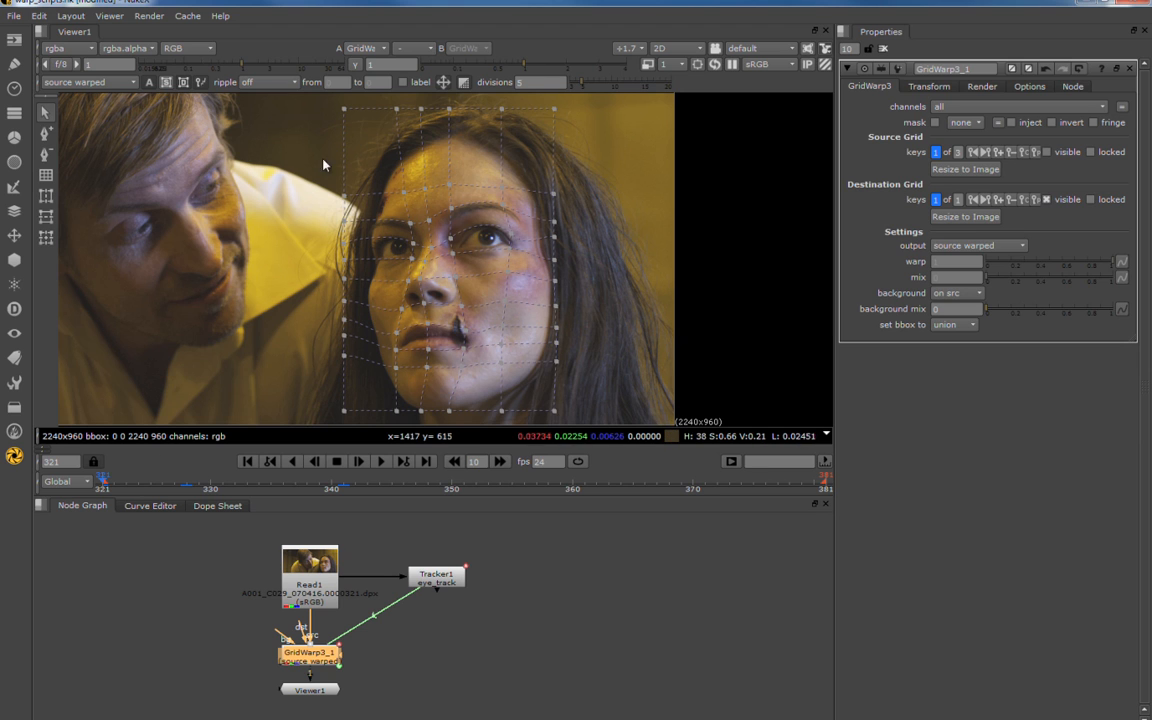
# Set ripple editing to all so destination grid edits apply to every key.
pyautogui.scroll(2, 510, 195)
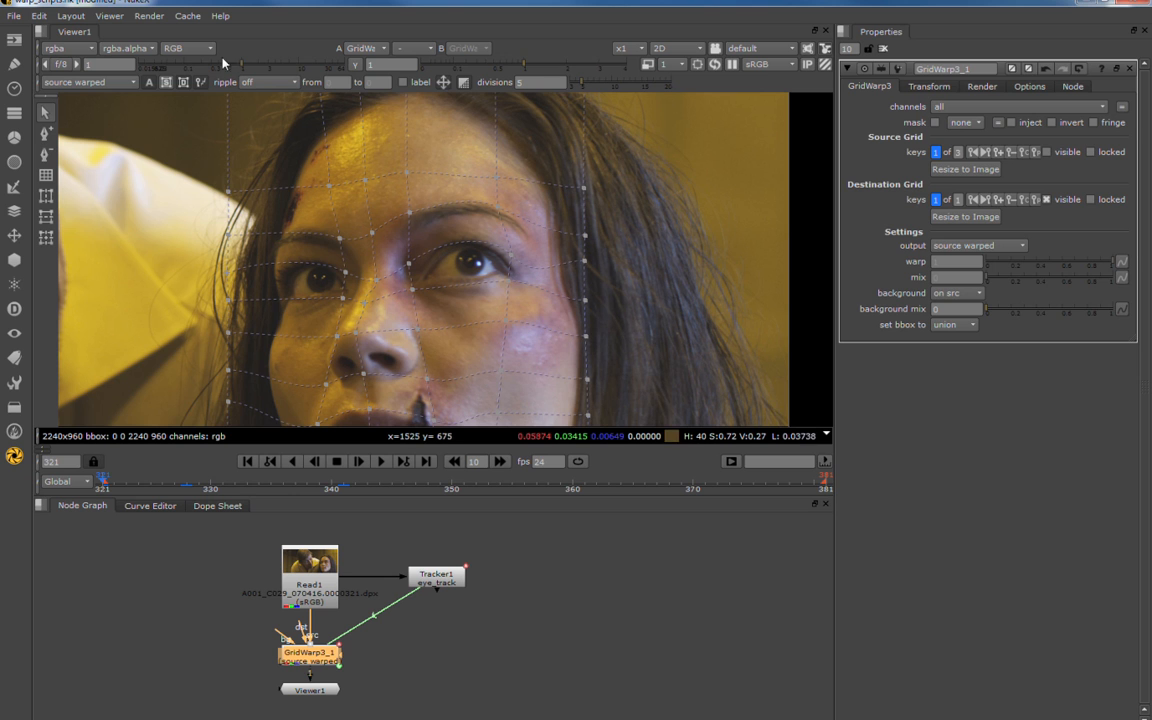
pyautogui.click(255, 82)
pyautogui.click(252, 95)
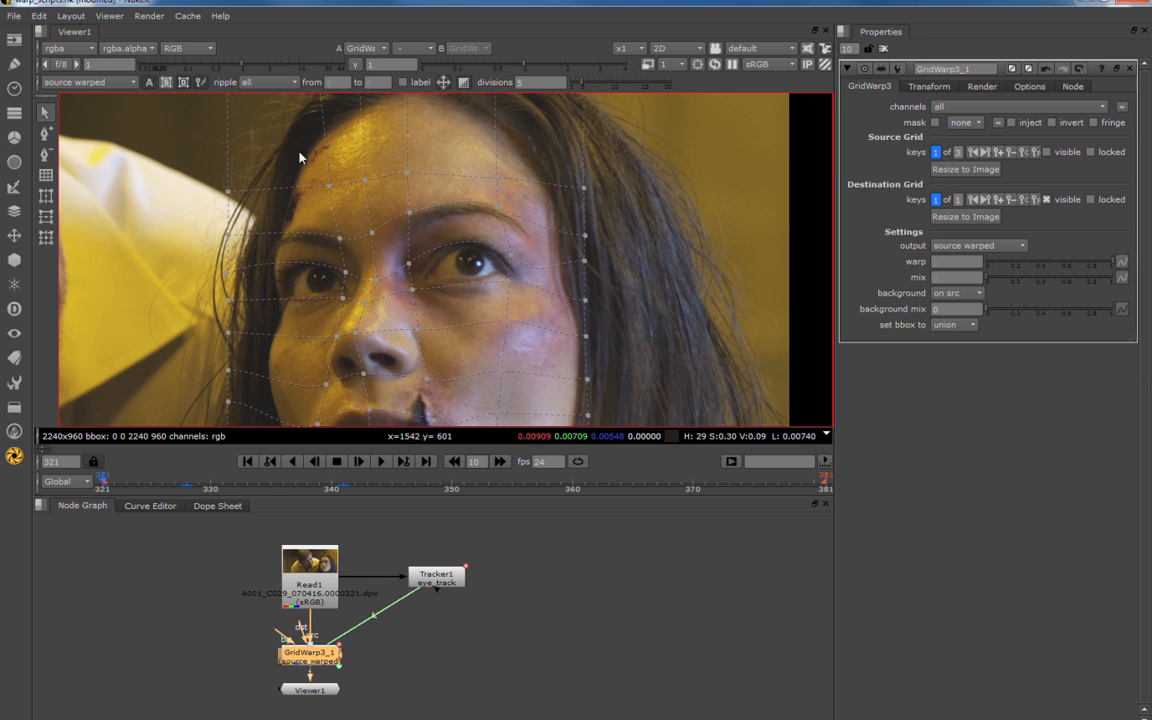
# Move the two destination grid points at the wounded corner of the woman's mouth slightly outward.
pyautogui.moveTo(488, 255); pyautogui.dragTo(480, 100, button='middle')
pyautogui.scroll(2, 420, 260)
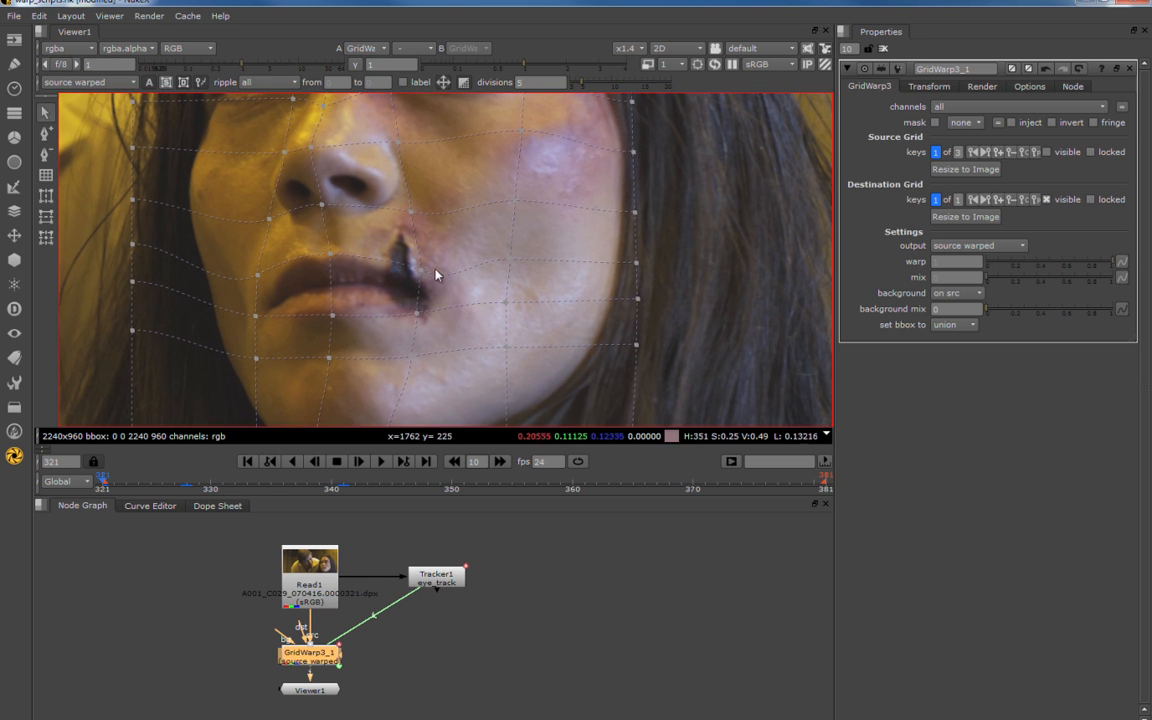
pyautogui.moveTo(281, 148); pyautogui.dragTo(424, 272)
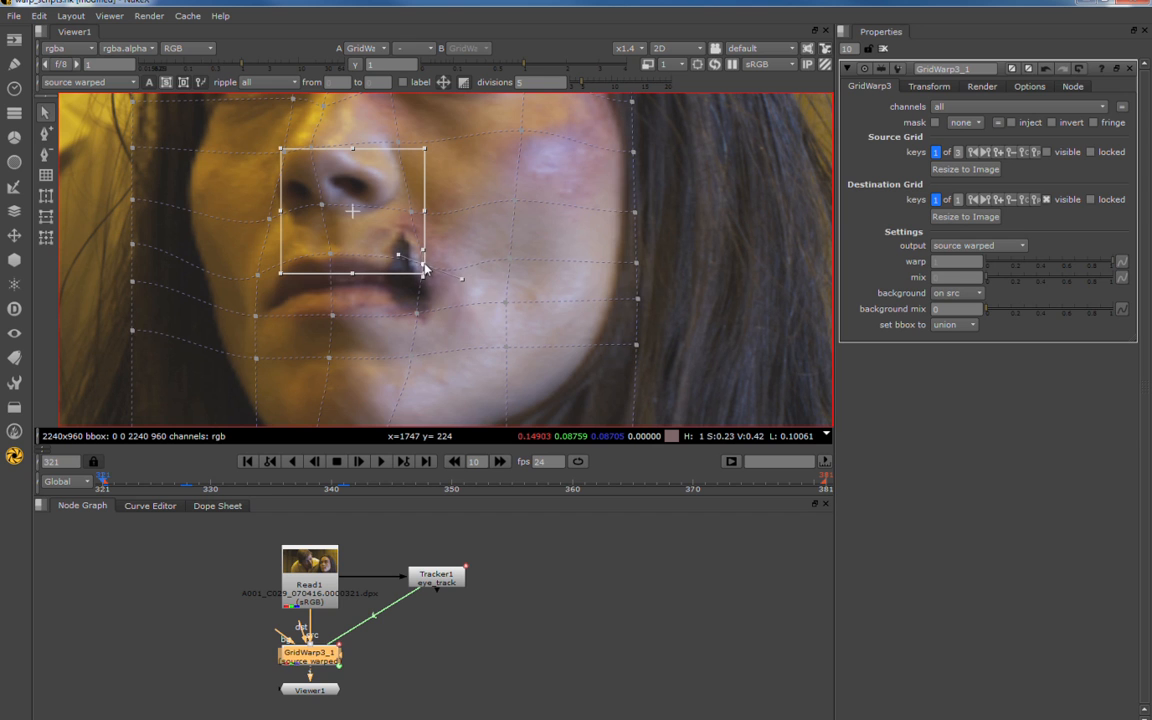
pyautogui.click(435, 271)
pyautogui.scroll(2, 445, 270)
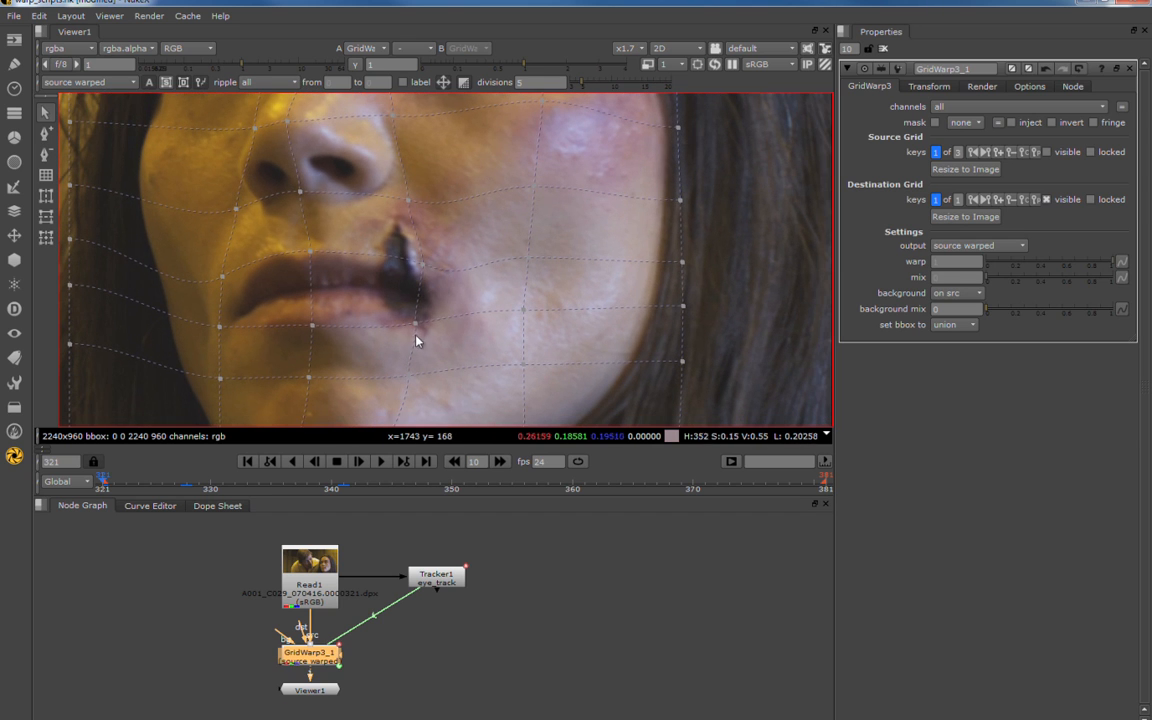
pyautogui.click(418, 329)
pyautogui.moveTo(420, 330); pyautogui.dragTo(426, 339)
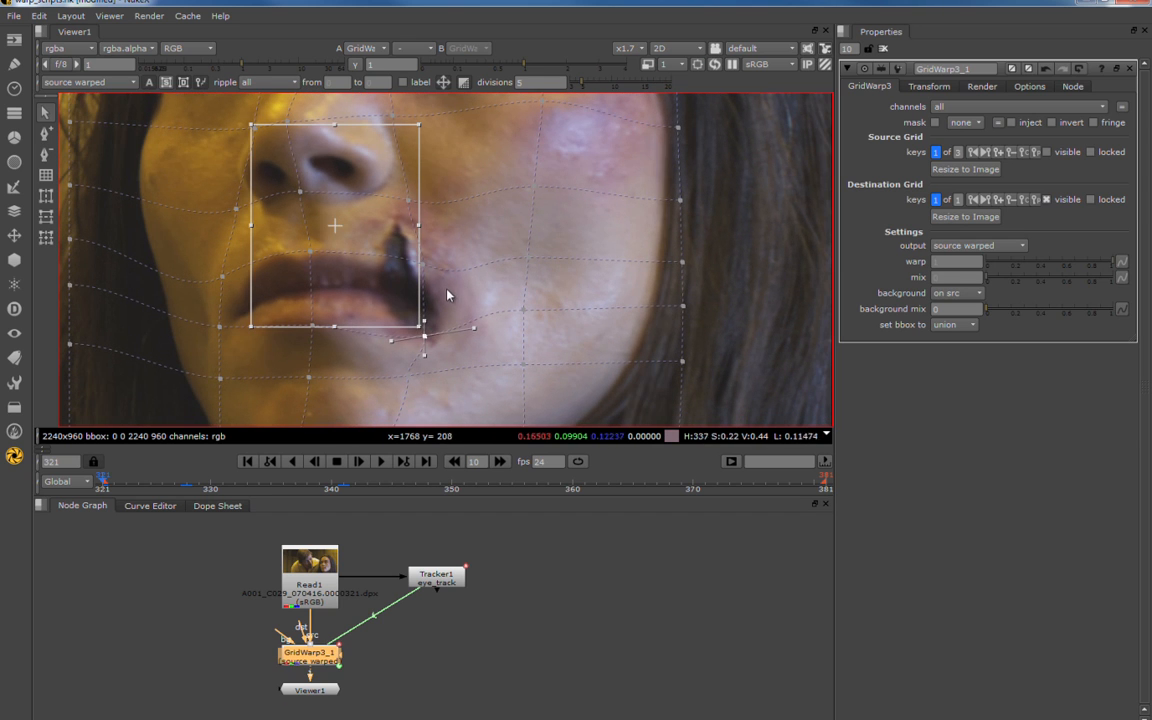
pyautogui.click(450, 297)
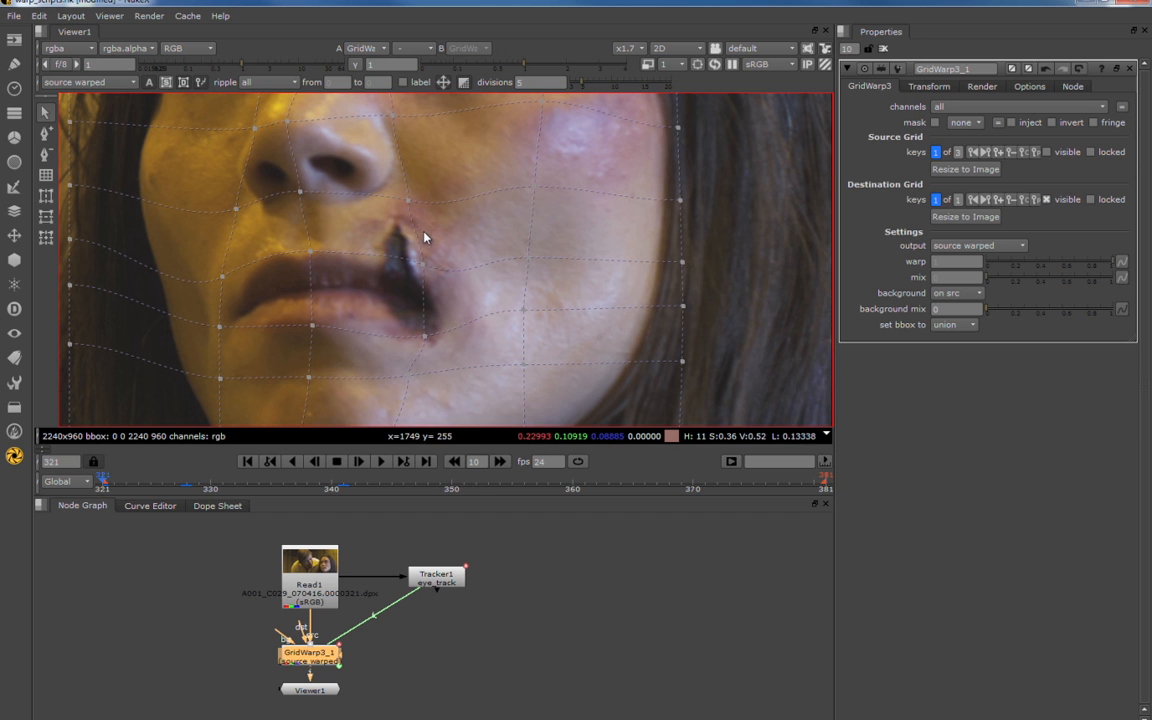
pyautogui.moveTo(422, 259); pyautogui.dragTo(429, 260)
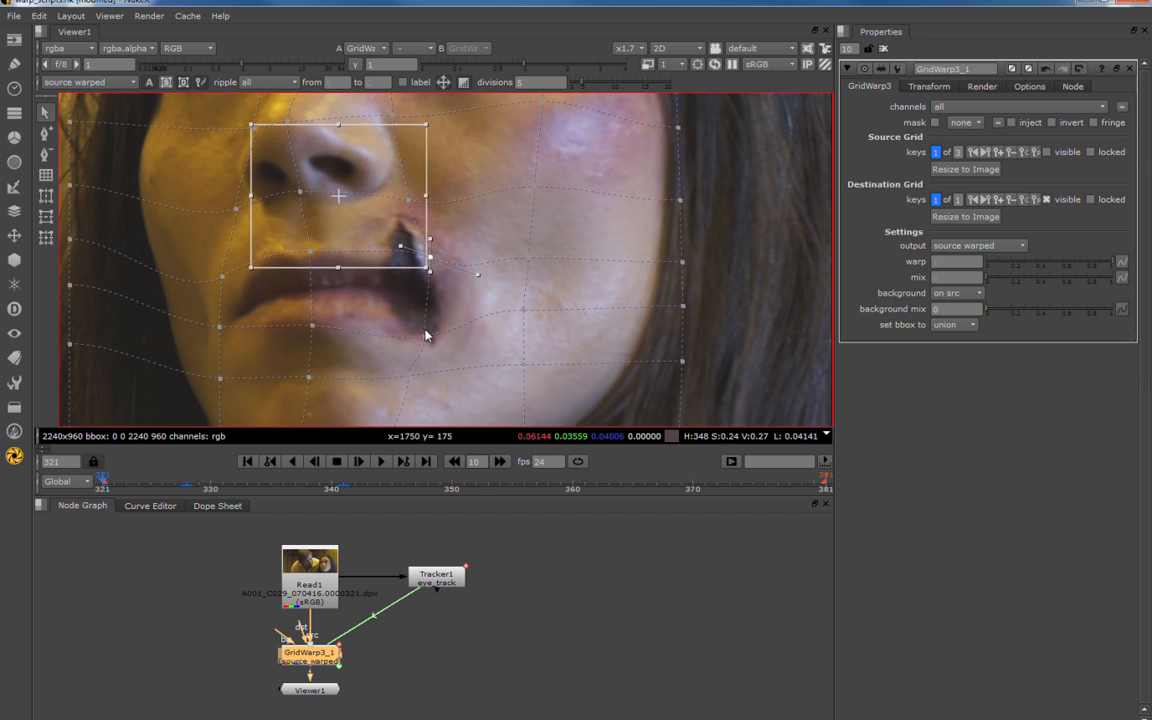
pyautogui.moveTo(425, 337); pyautogui.dragTo(426, 332)
# Add a vertical line to the destination grid along the woman's outer cheek and adjust the grid points around the bruise.
pyautogui.moveTo(572, 126); pyautogui.dragTo(542, 229, button='middle')
pyautogui.moveTo(512, 210); pyautogui.dragTo(577, 221)
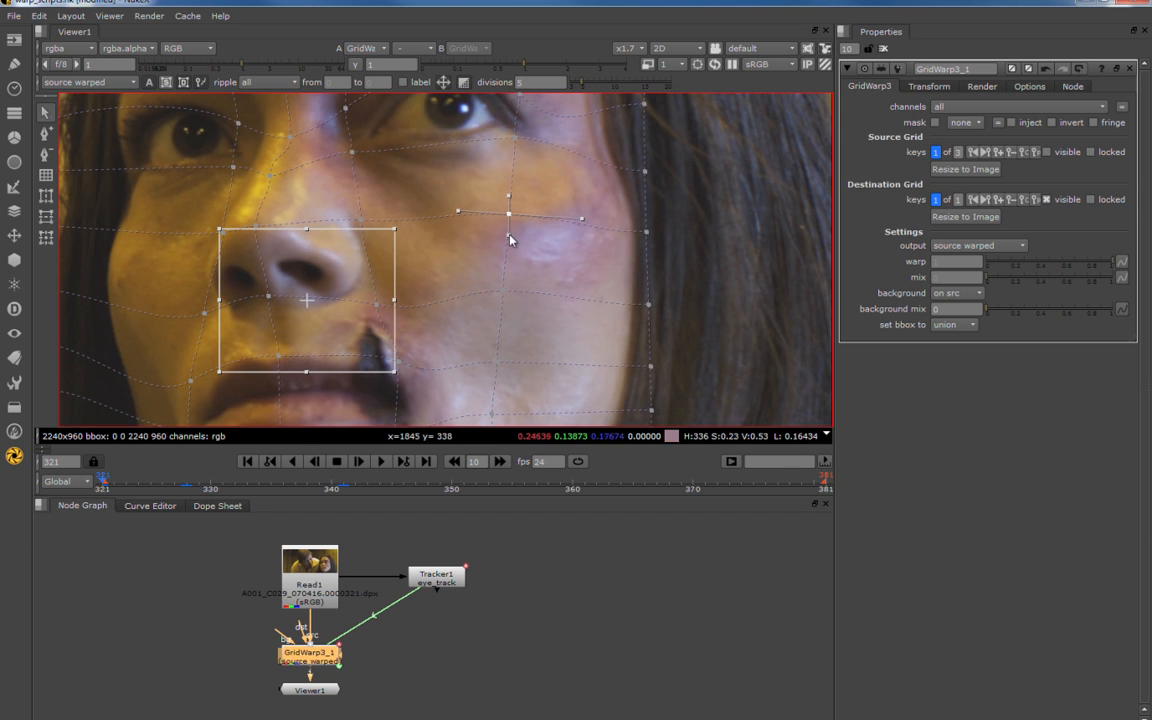
pyautogui.click(49, 135)
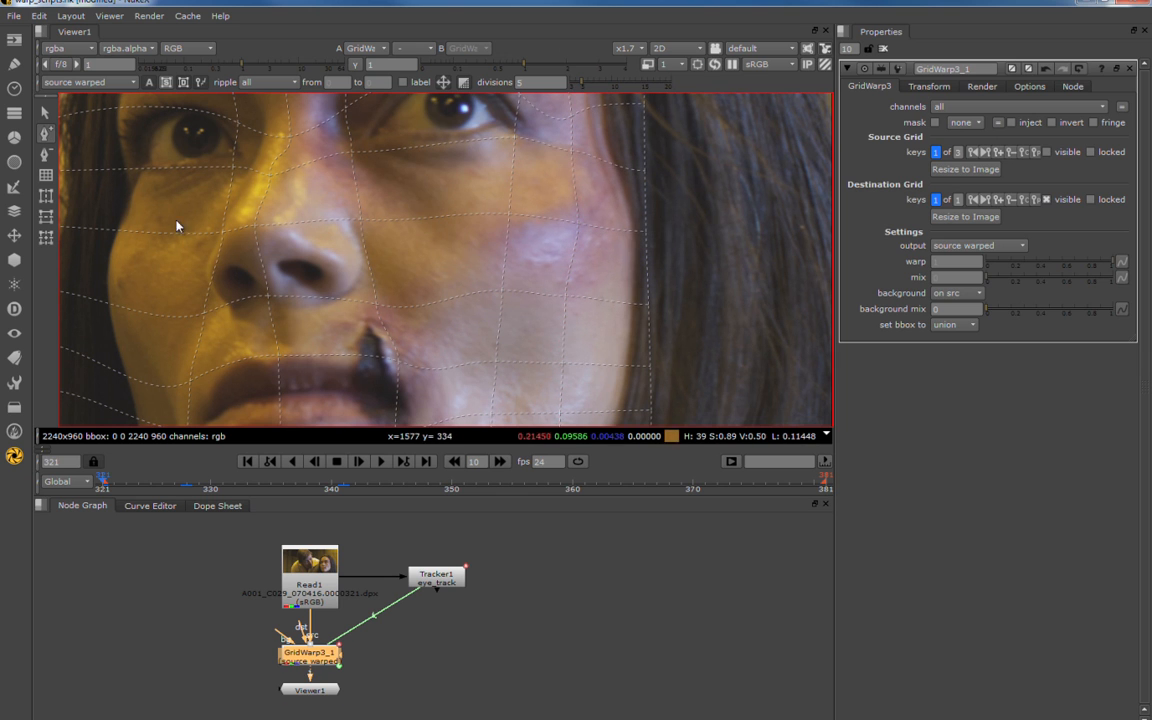
pyautogui.click(45, 112)
pyautogui.click(583, 224)
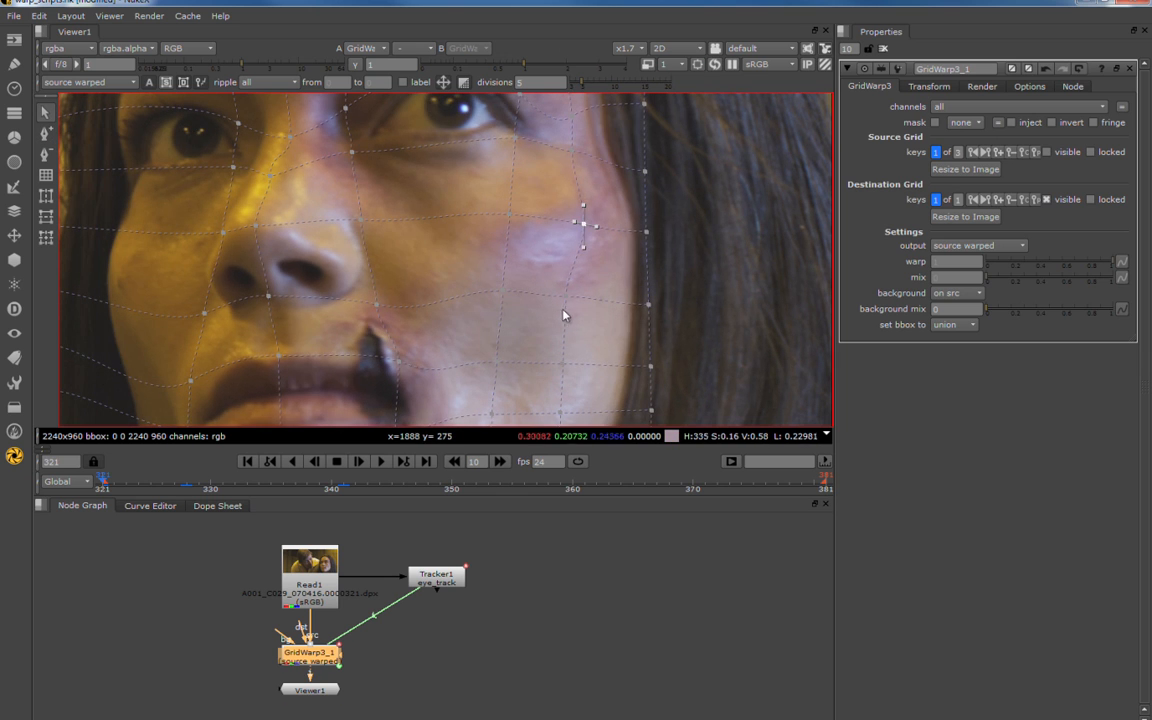
pyautogui.click(500, 293)
pyautogui.moveTo(500, 293); pyautogui.dragTo(574, 302)
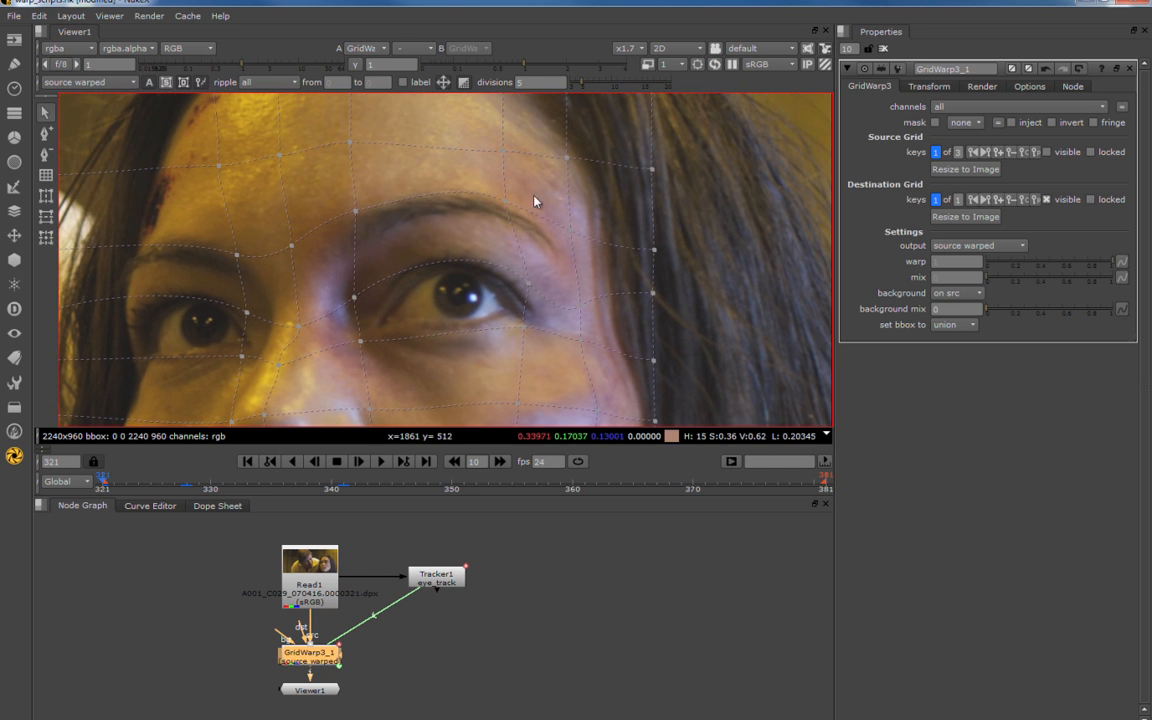
# Select the destination grid point at the outer end of the woman's eyebrow.
pyautogui.click(525, 282)
pyautogui.click(578, 226)
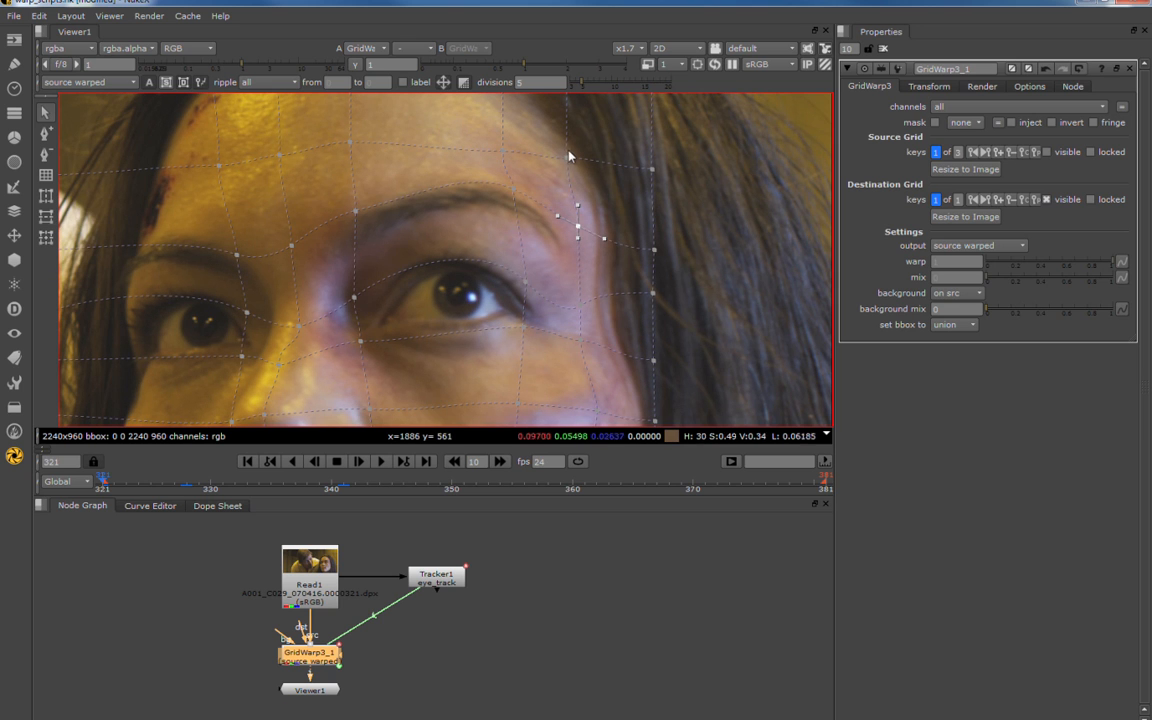
pyautogui.scroll(-5, 638, 270)
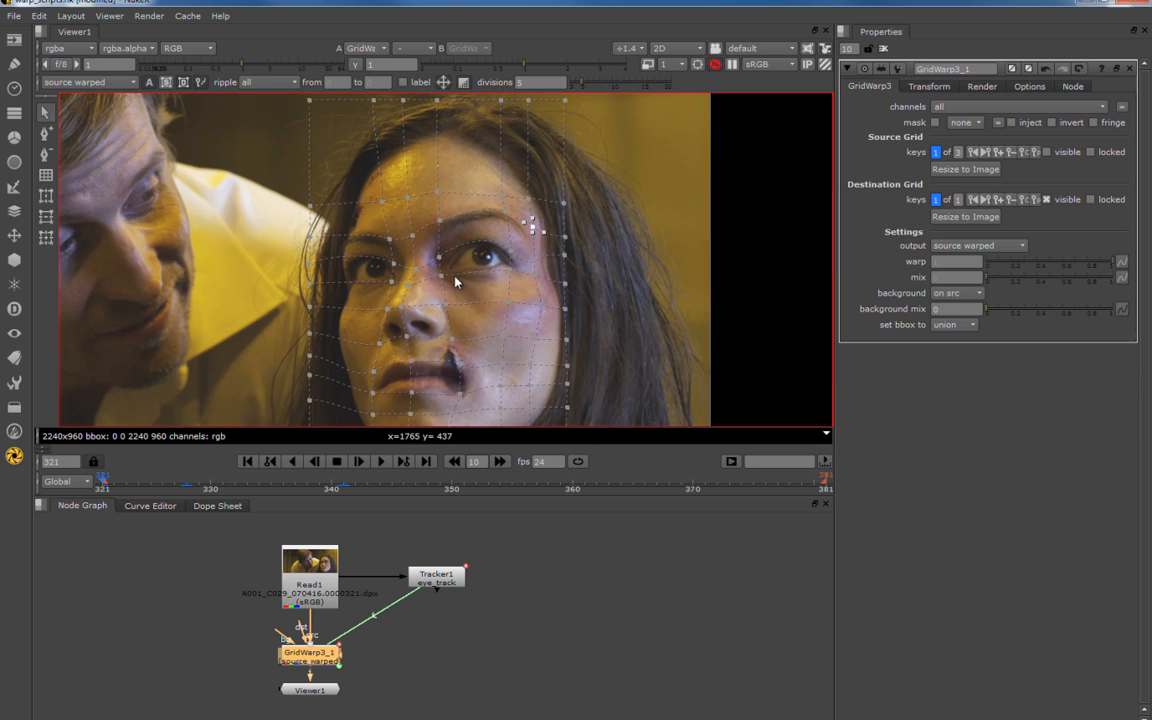
# Close the node properties, compare Read1 with the GridWarp3_1 result in the viewer, and play back the warped shot.
pyautogui.click(883, 48)
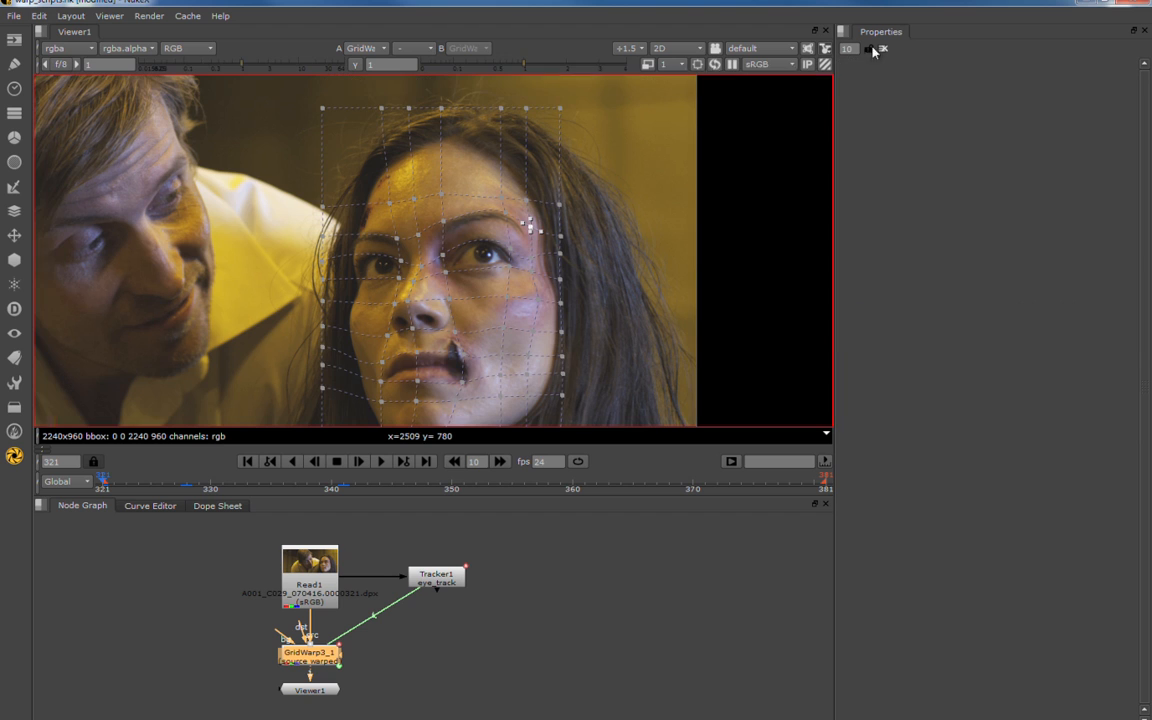
pyautogui.click(317, 603)
pyautogui.moveTo(325, 600); pyautogui.dragTo(335, 554, button='middle')
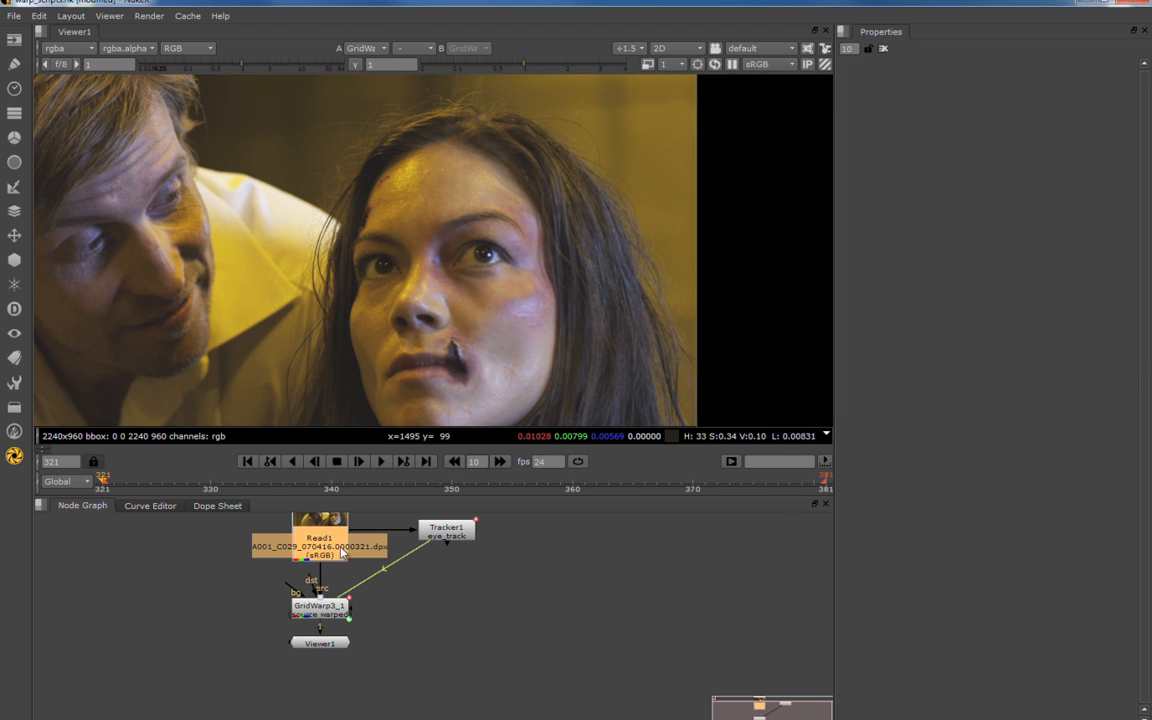
pyautogui.click(320, 643)
pyautogui.click(335, 539)
pyautogui.press('1')
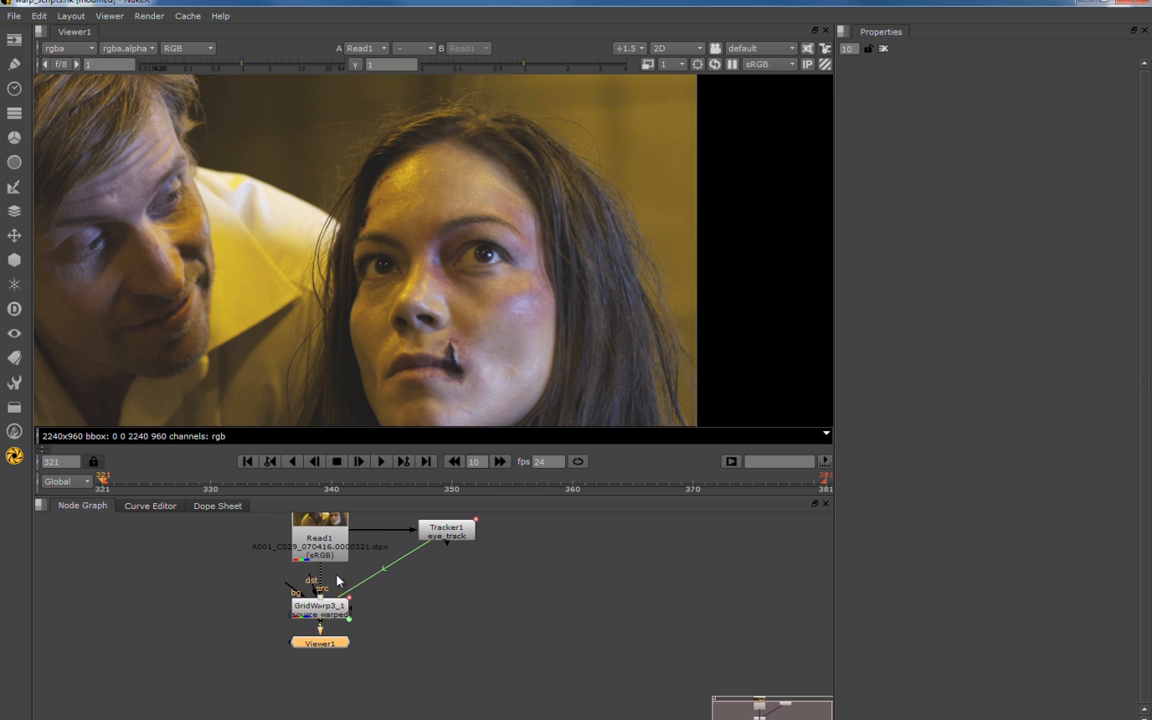
pyautogui.click(337, 607)
pyautogui.press('1')
pyautogui.click(327, 544)
pyautogui.press('1')
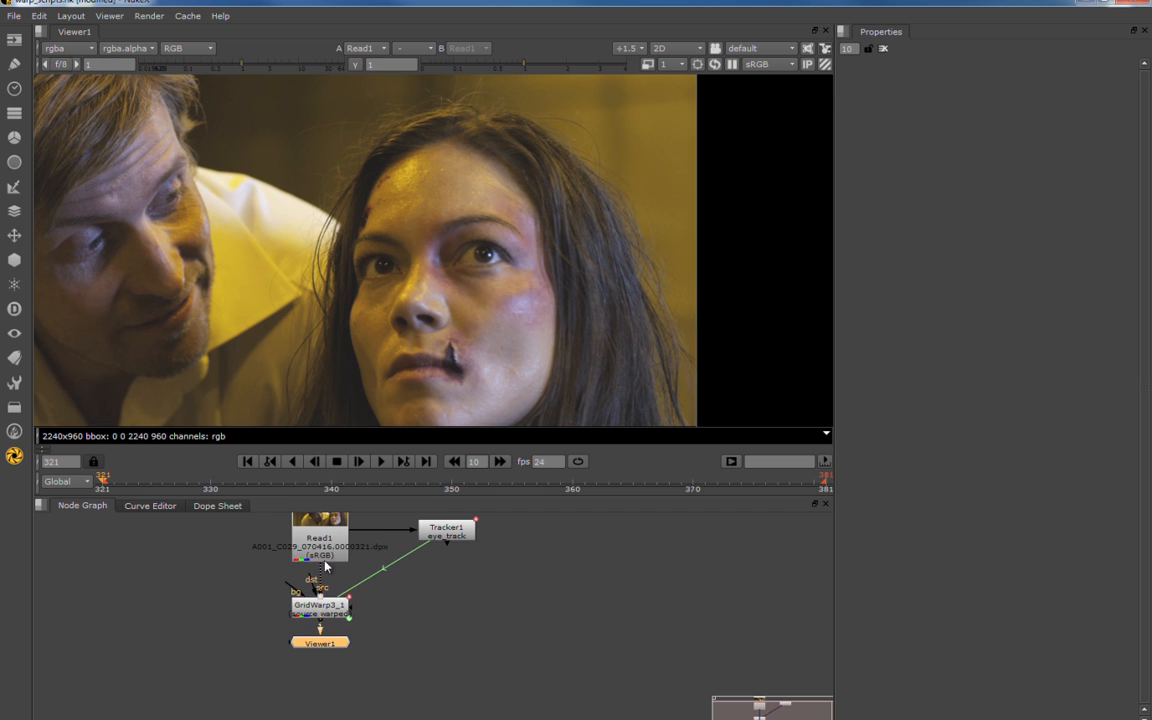
pyautogui.click(337, 610)
pyautogui.press('1')
pyautogui.moveTo(333, 651); pyautogui.dragTo(333, 669)
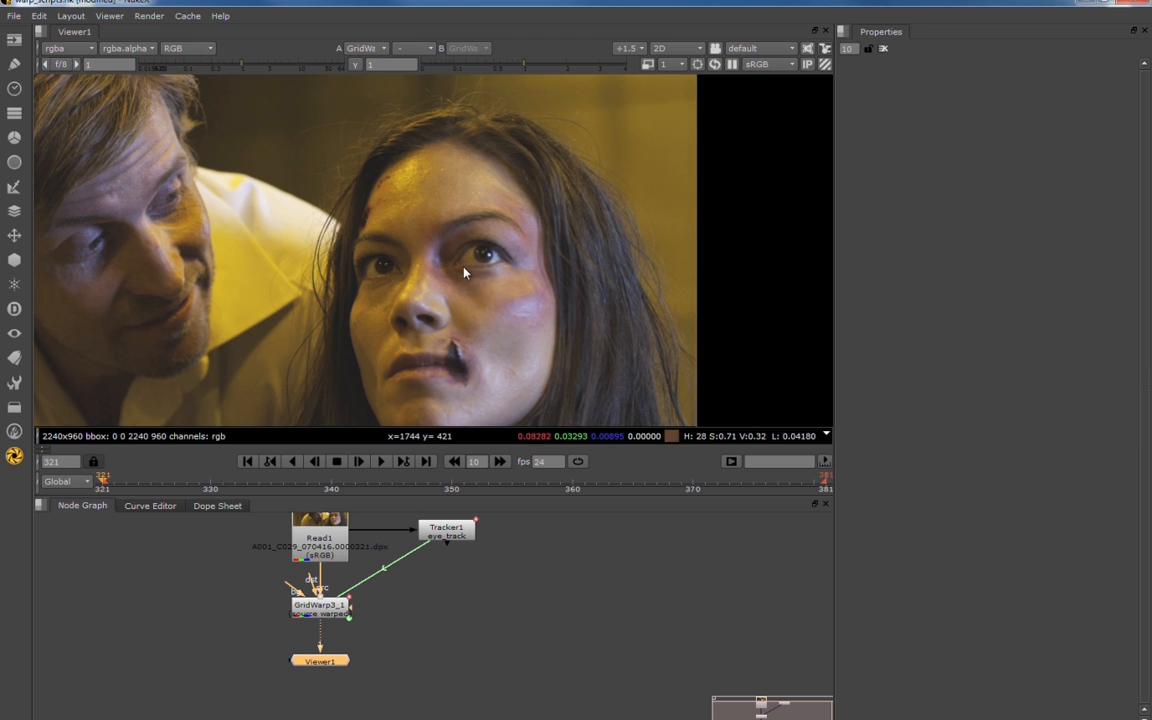
pyautogui.click(380, 461)
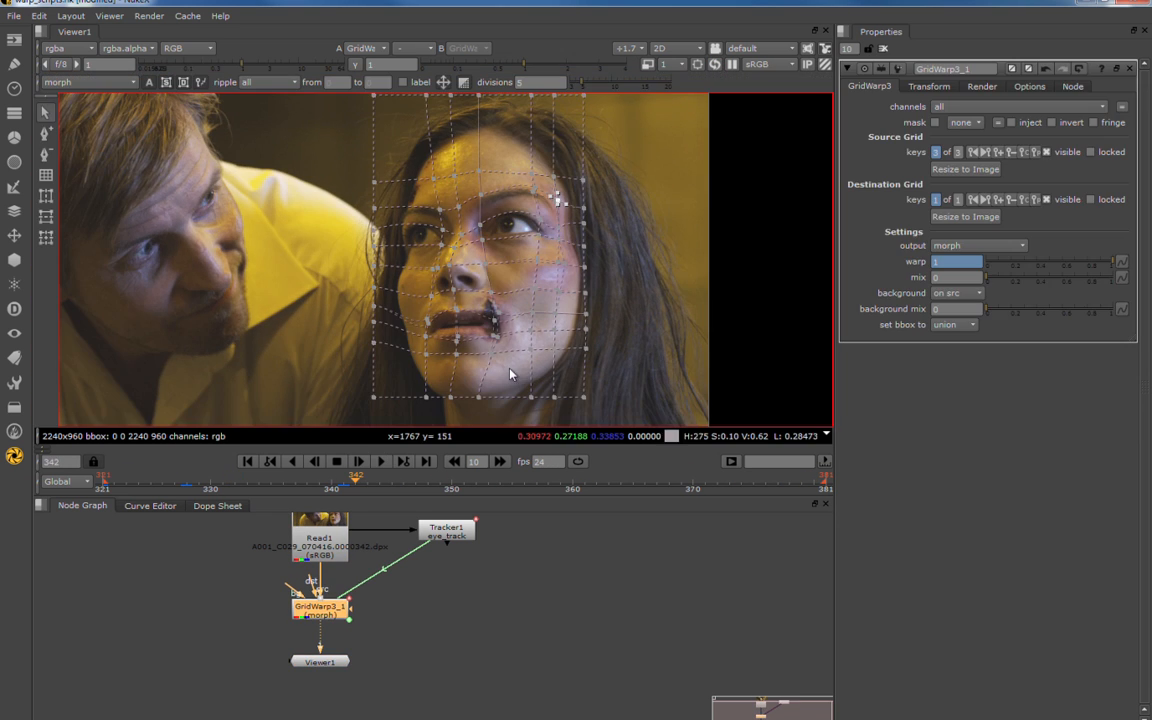
pyautogui.scroll(2, 419, 617)
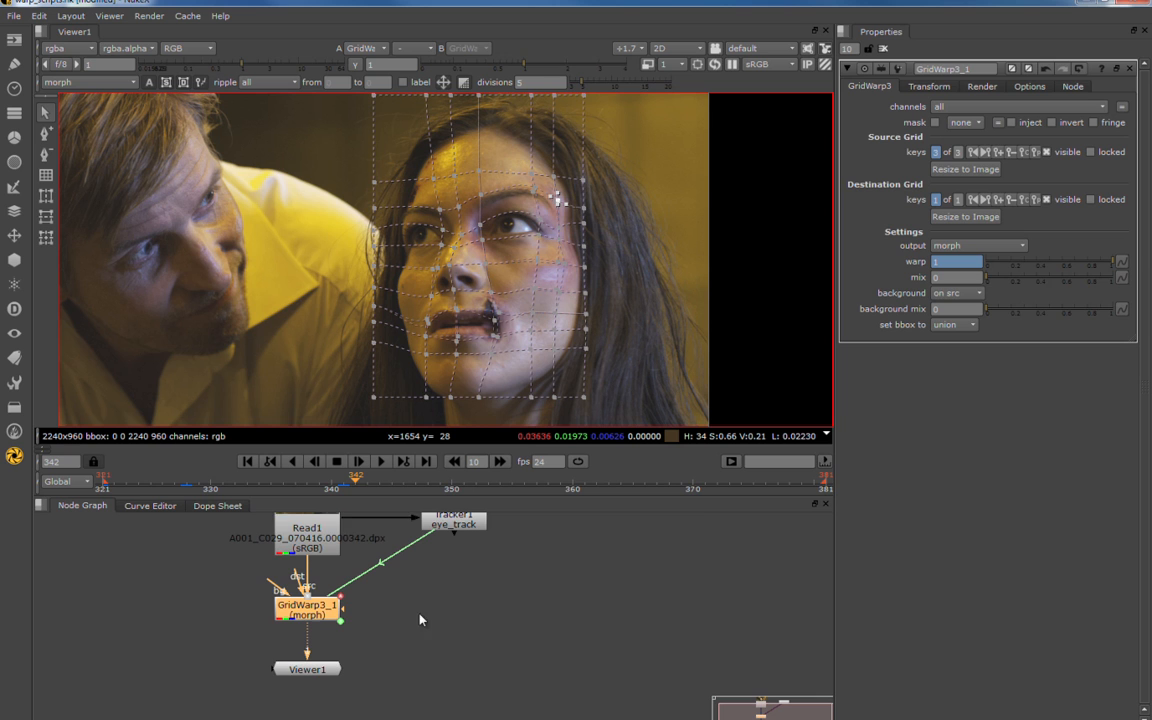
pyautogui.click(470, 520)
pyautogui.press('p')
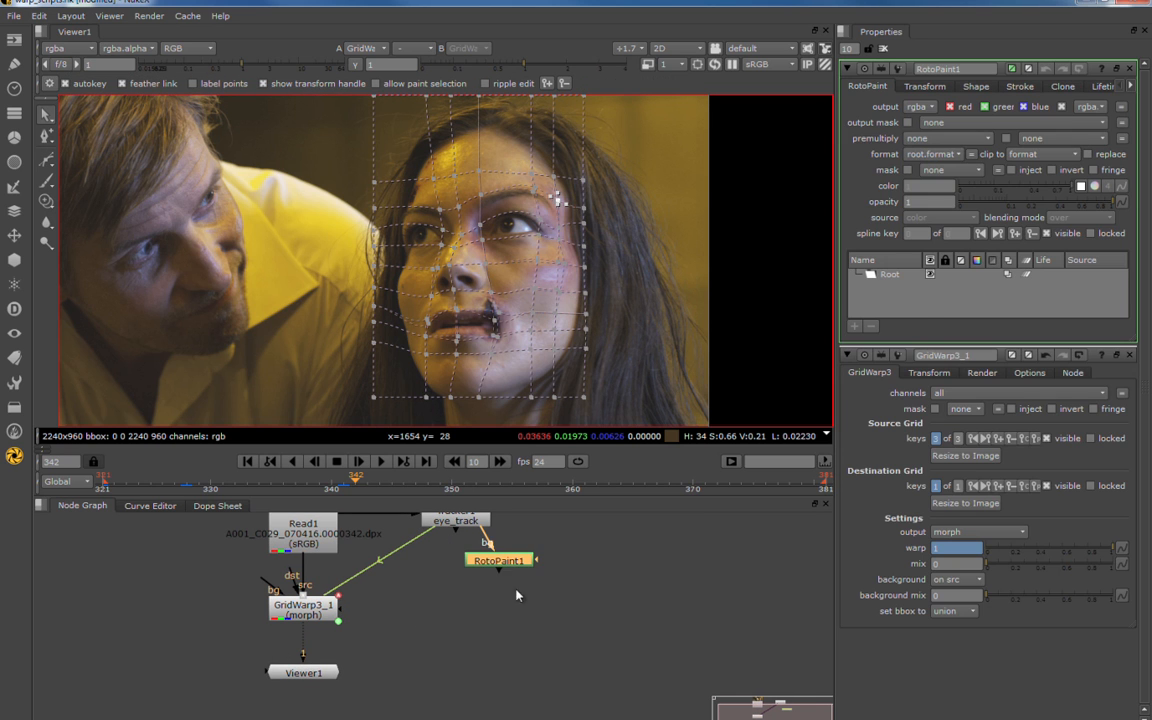
pyautogui.press('Delete')
# Add a Roto node beside the GridWarp node and draw a closed four-point shape over the woman's mouth, chin and cheek.
pyautogui.press('o')
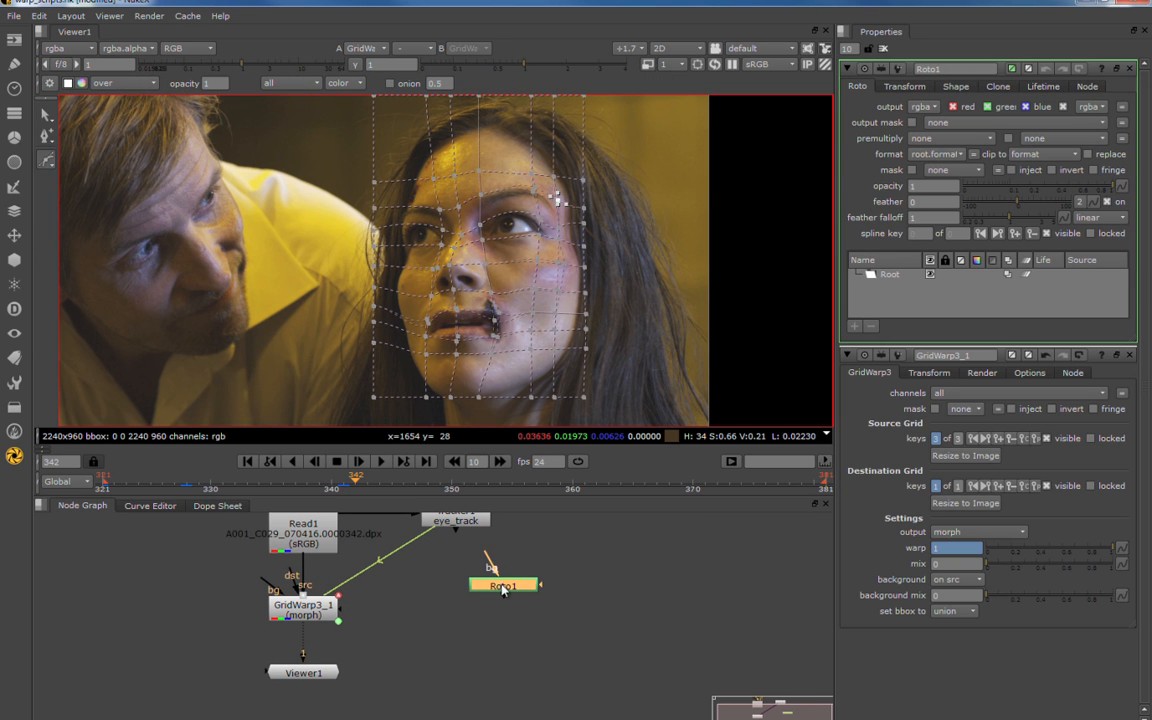
pyautogui.moveTo(503, 590); pyautogui.dragTo(497, 615)
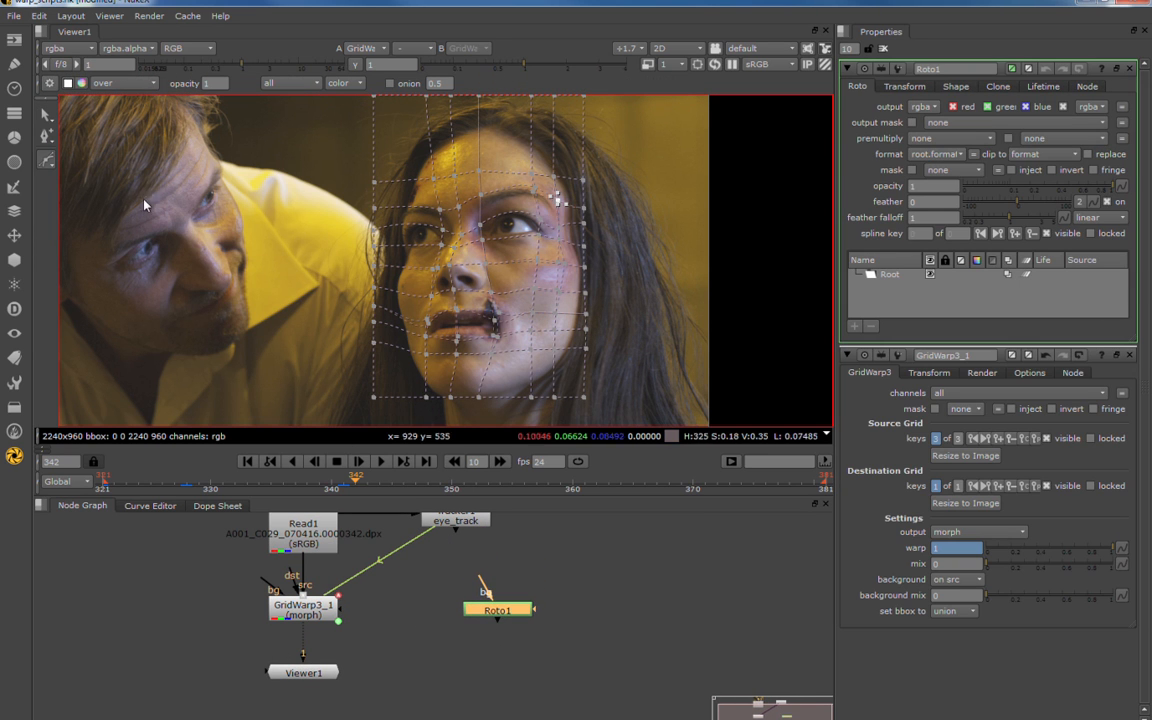
pyautogui.click(655, 260)
pyautogui.click(344, 346)
pyautogui.click(491, 412)
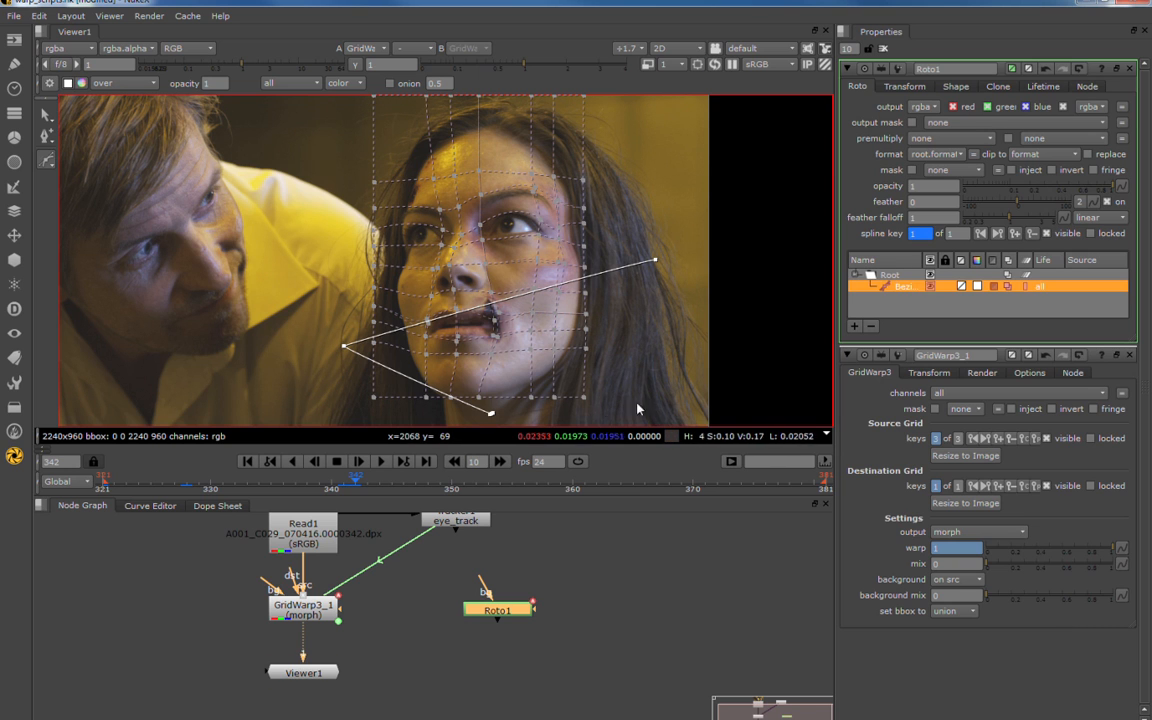
pyautogui.click(627, 394)
pyautogui.click(655, 260)
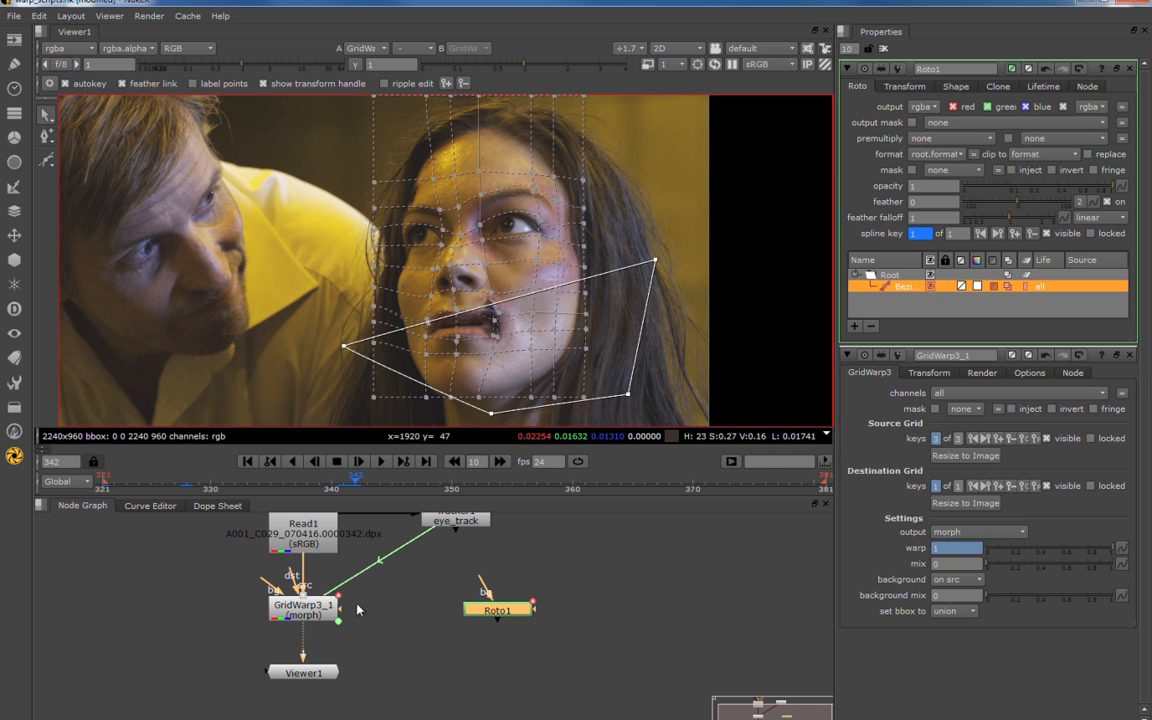
# Connect the GridWarp's mask input to the Roto node and pull a feather out from the roto shape's upper corner.
pyautogui.moveTo(357, 609); pyautogui.dragTo(509, 612)
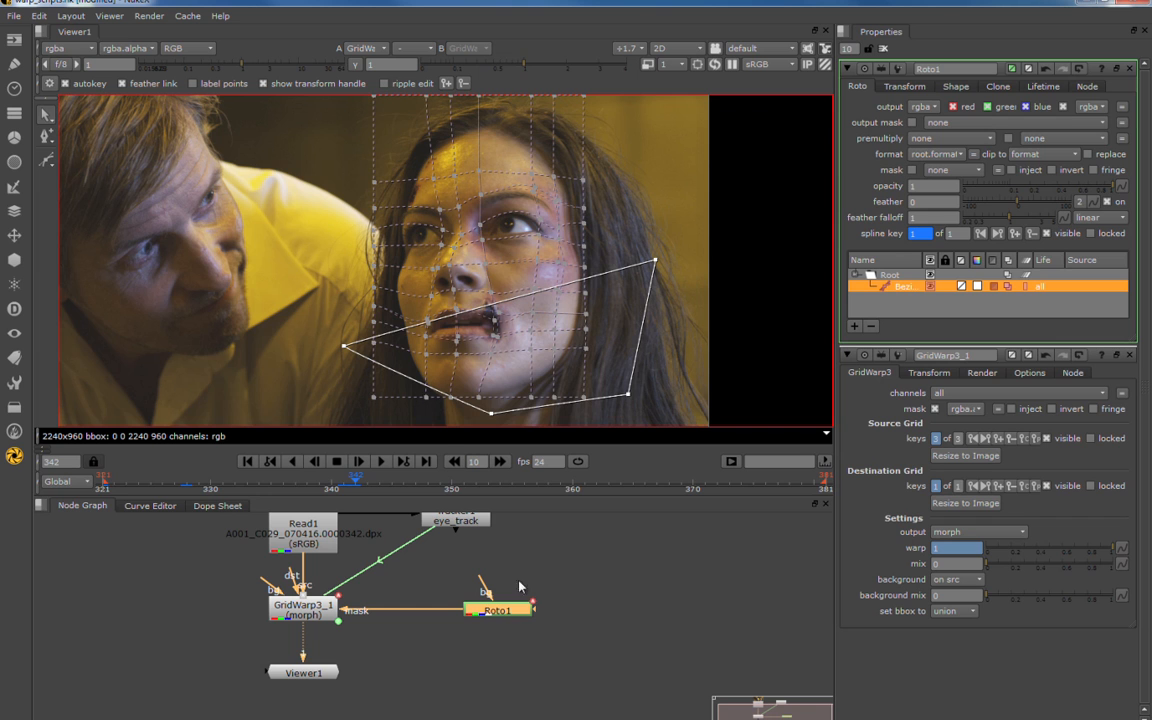
pyautogui.scroll(2, 550, 340)
pyautogui.moveTo(675, 325); pyautogui.dragTo(672, 300, button='middle')
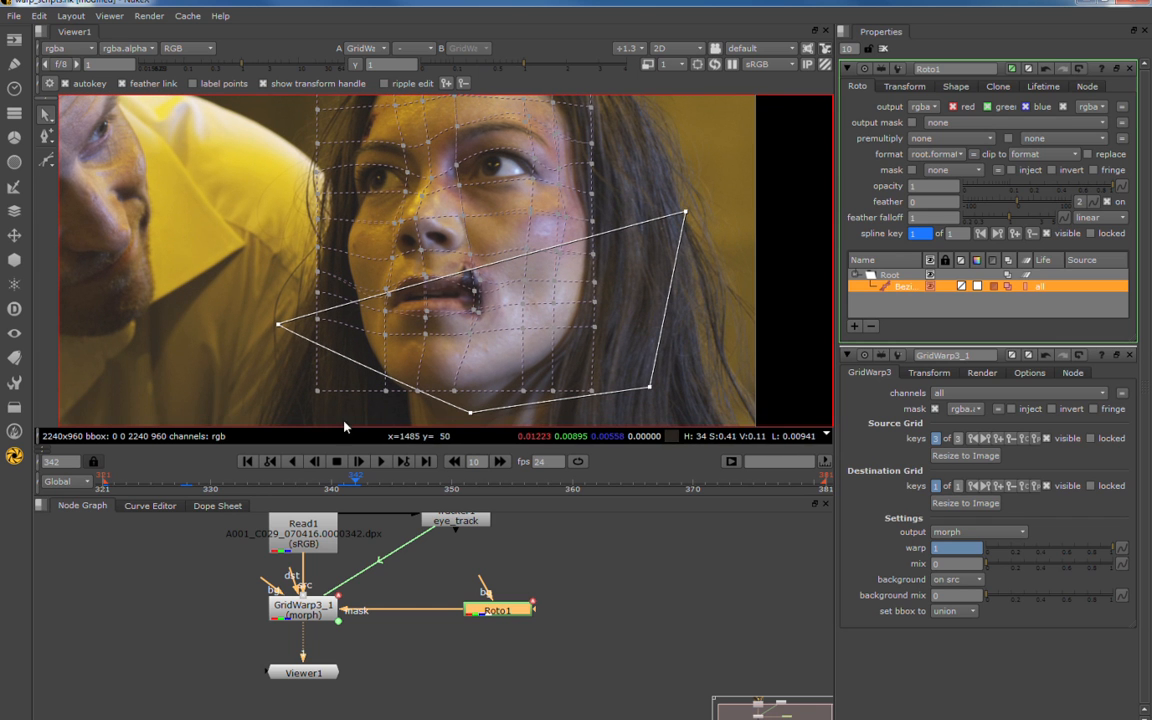
pyautogui.moveTo(685, 212); pyautogui.dragTo(680, 132)
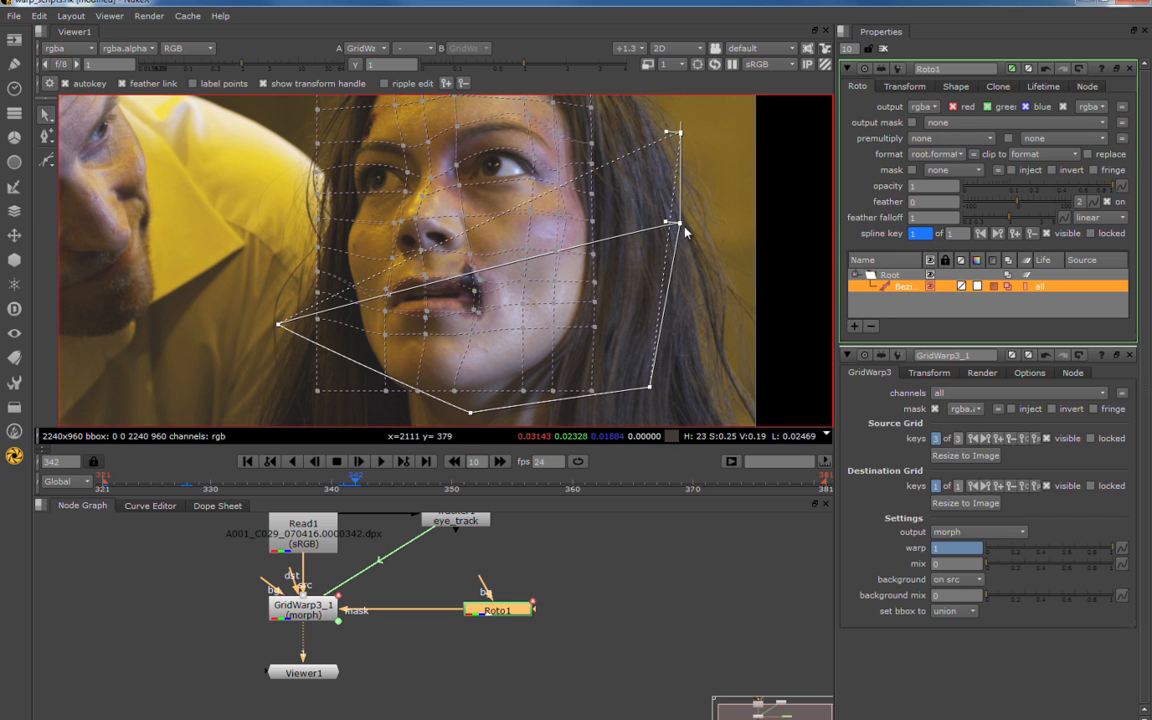
pyautogui.moveTo(685, 232); pyautogui.dragTo(680, 255)
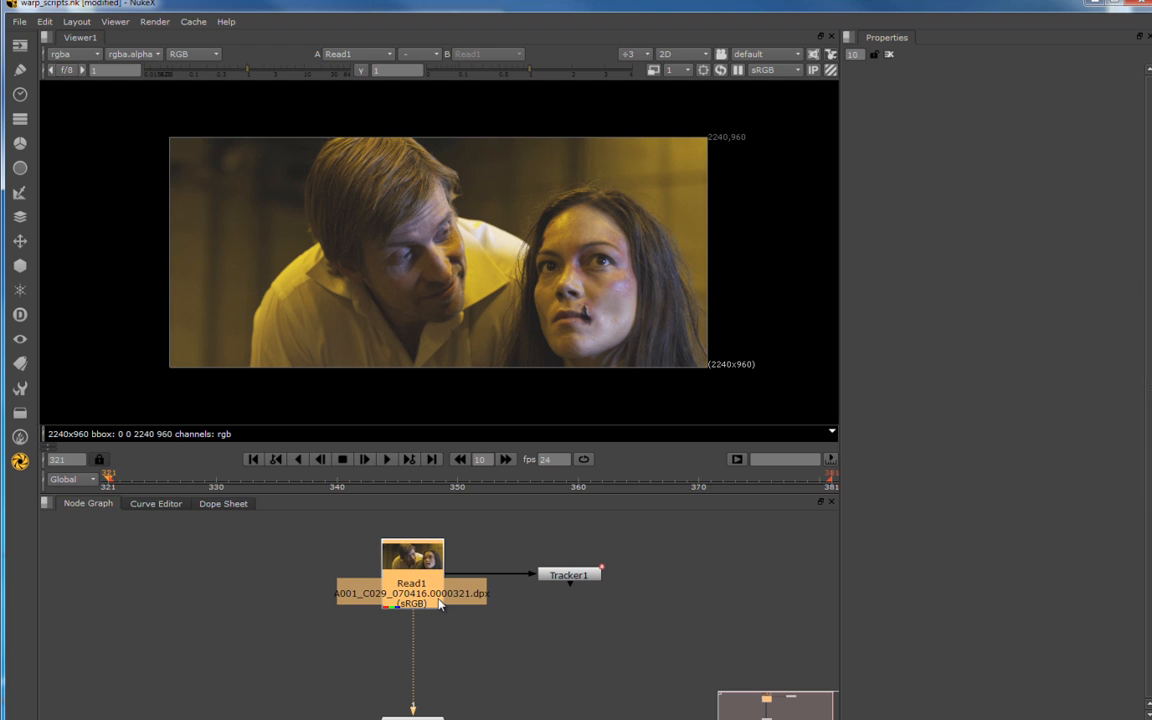
# Add a GridWarp node below Read1, disconnected from Tracker1.
pyautogui.click(457, 628)
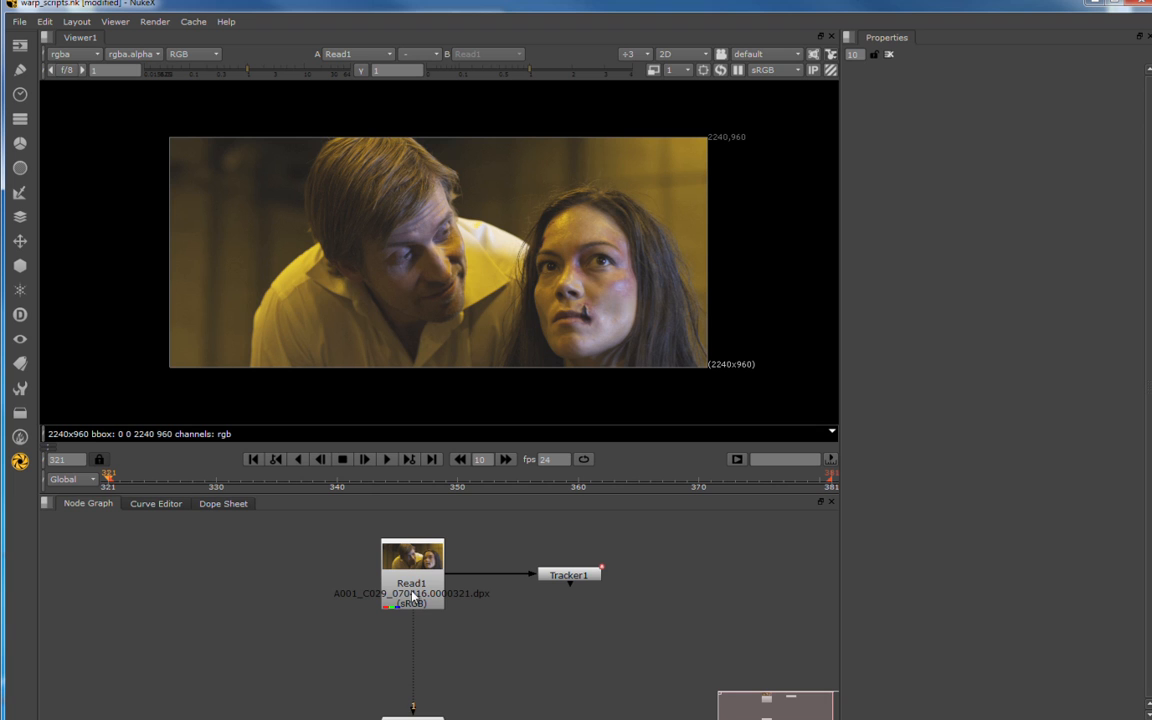
pyautogui.click(413, 597)
pyautogui.press('Tab')
pyautogui.press('Return')
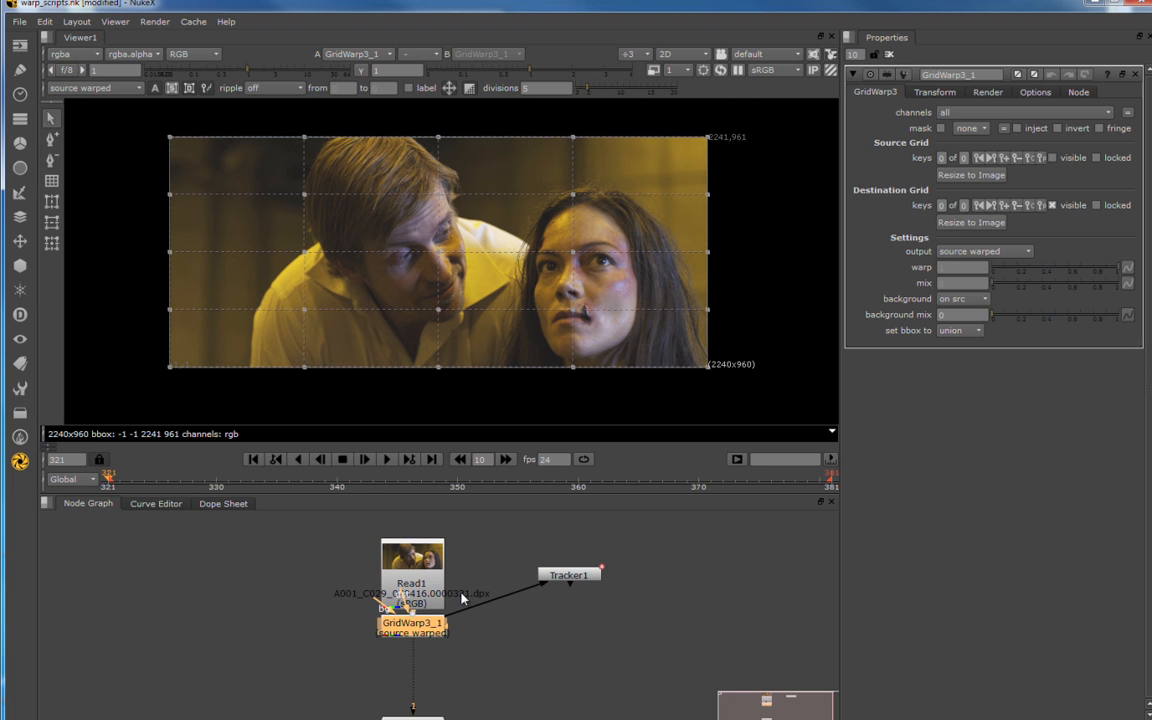
pyautogui.moveTo(455, 614); pyautogui.dragTo(428, 574)
pyautogui.moveTo(429, 631); pyautogui.dragTo(429, 648)
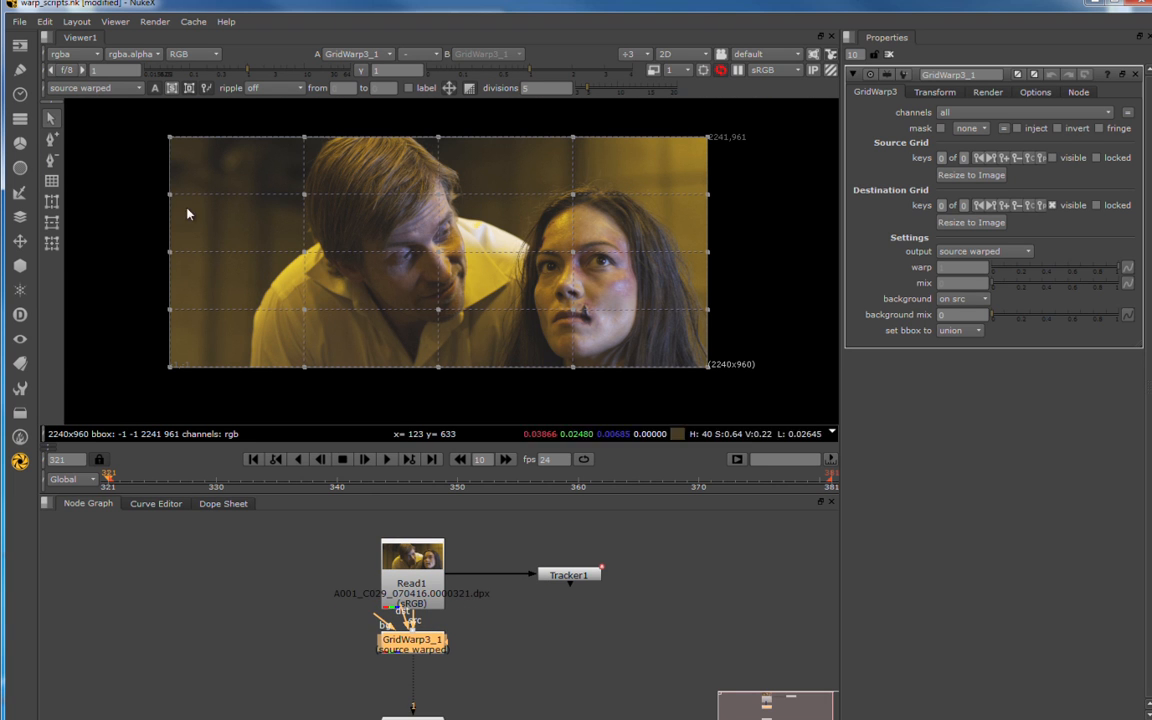
# Set the GridWarp output to source and inspect Tracker1's track at the woman's eye.
pyautogui.click(99, 91)
pyautogui.click(85, 72)
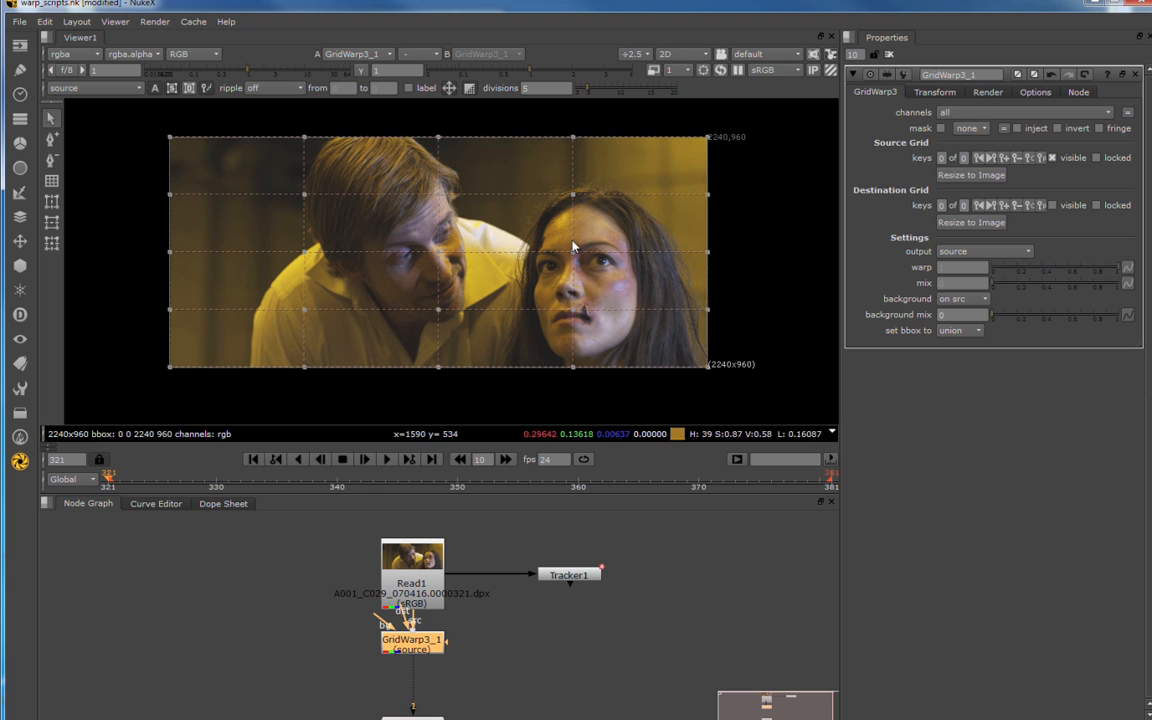
pyautogui.scroll(2, 555, 237)
pyautogui.doubleClick(569, 575)
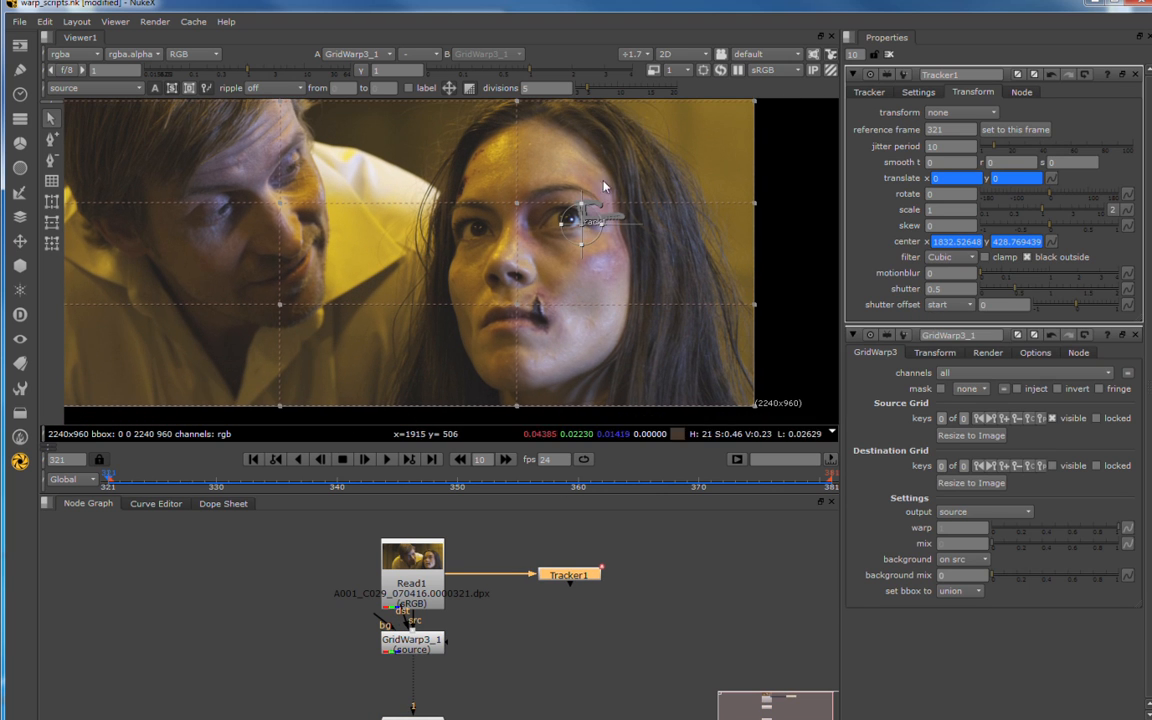
pyautogui.scroll(2, 590, 288)
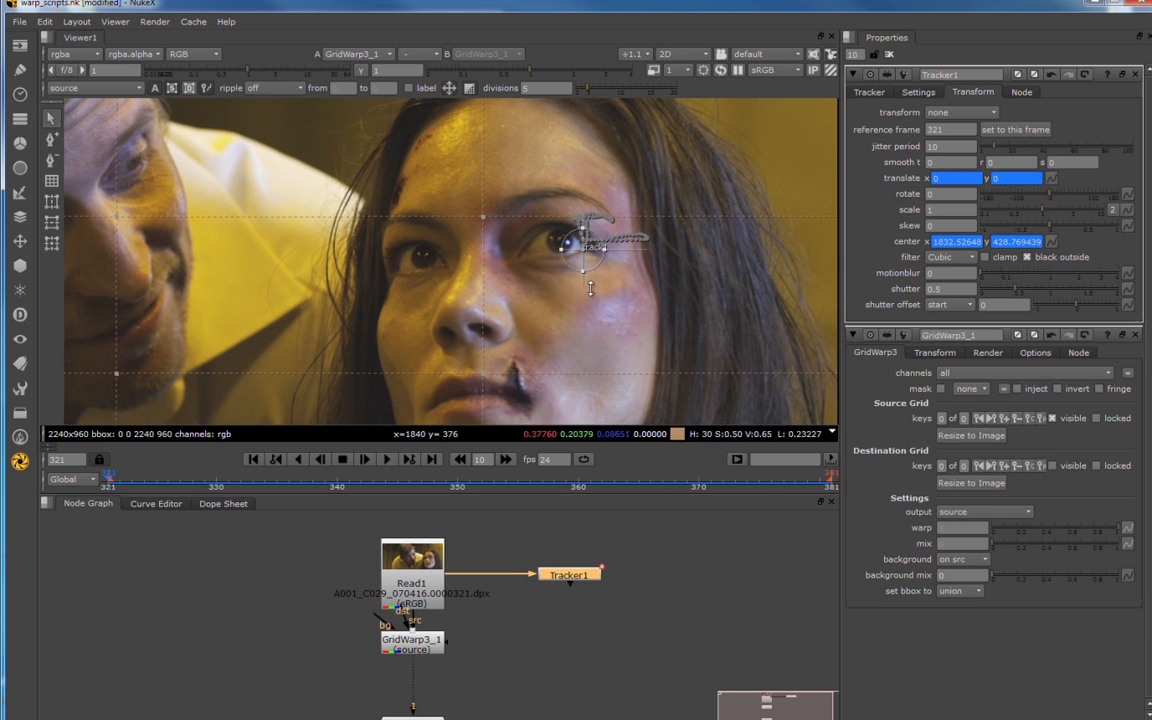
pyautogui.click(887, 54)
pyautogui.doubleClick(411, 640)
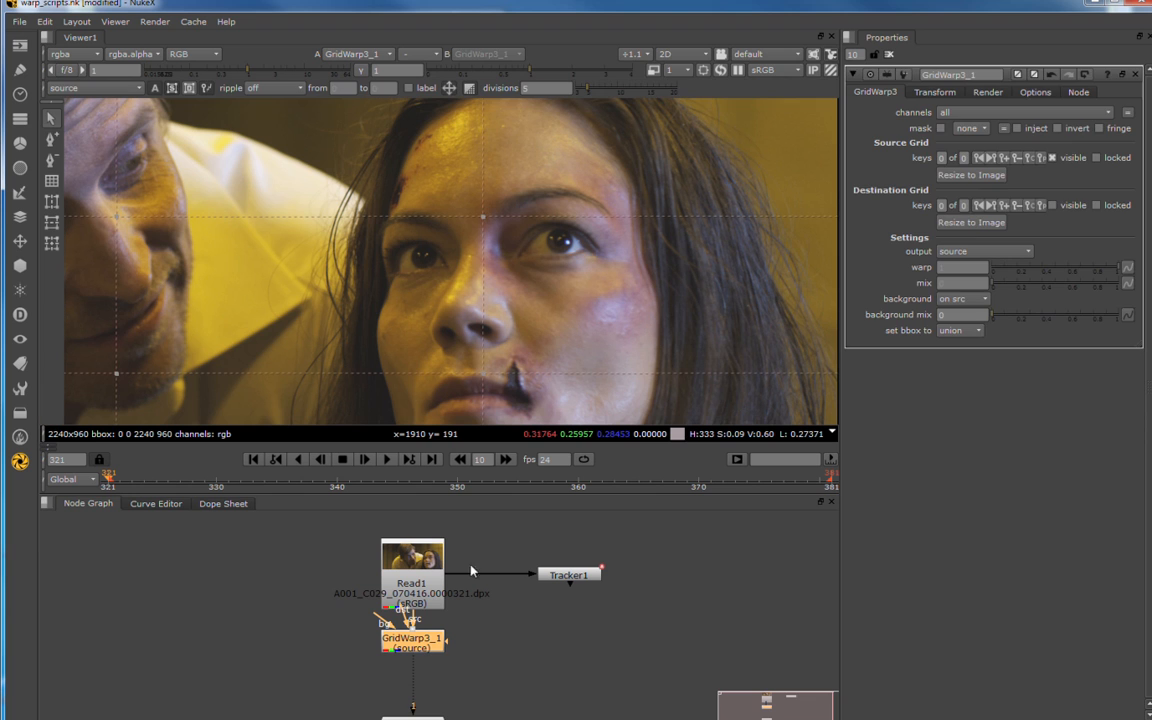
# Link the source grid point near the woman's inner brow to Tracker1's eye track and play back to check it.
pyautogui.rightClick(483, 216)
pyautogui.moveTo(533, 368)
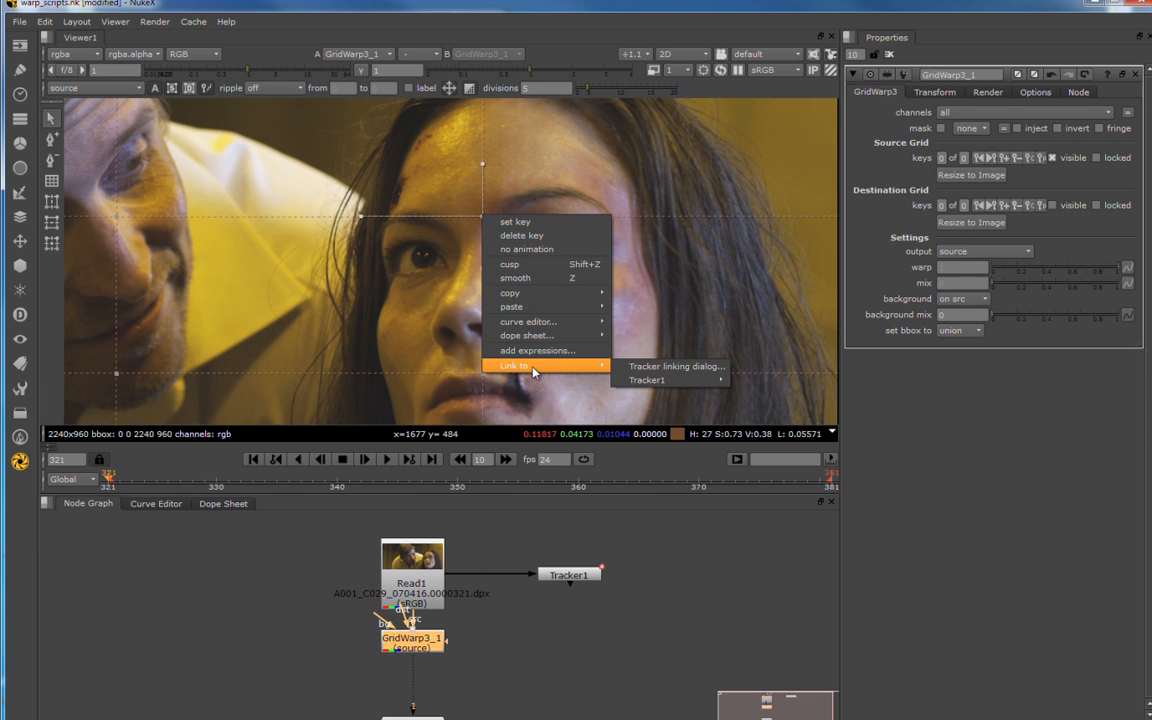
pyautogui.moveTo(650, 380)
pyautogui.click(762, 405)
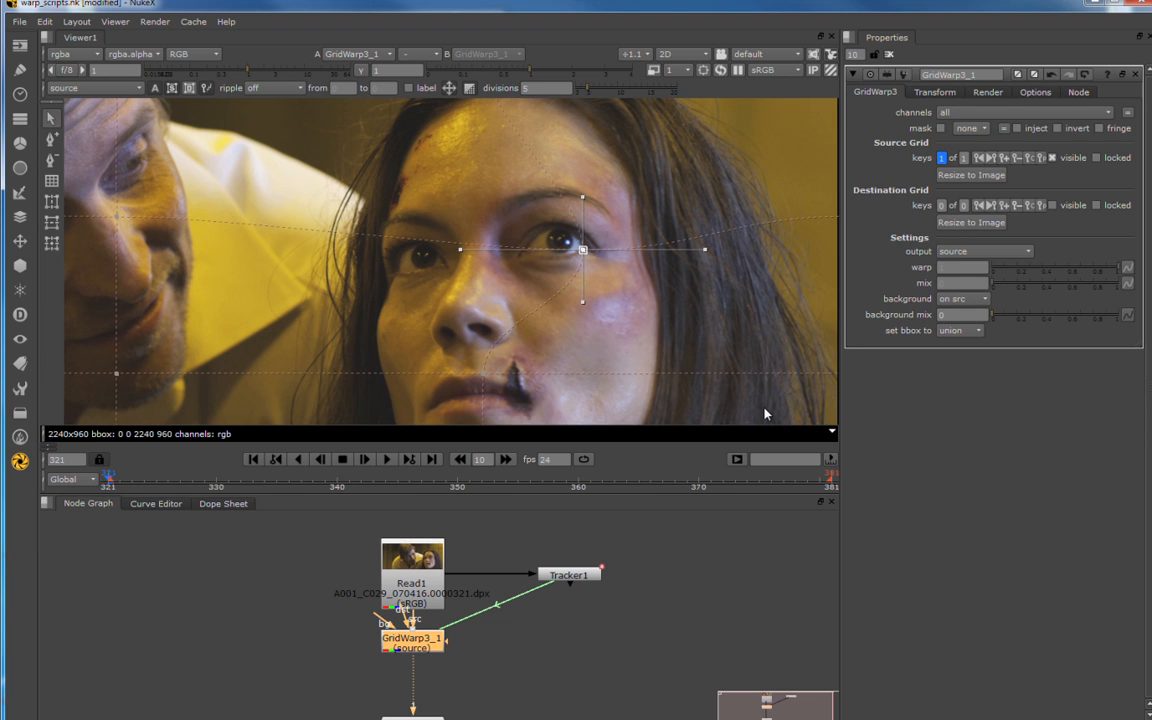
pyautogui.click(389, 459)
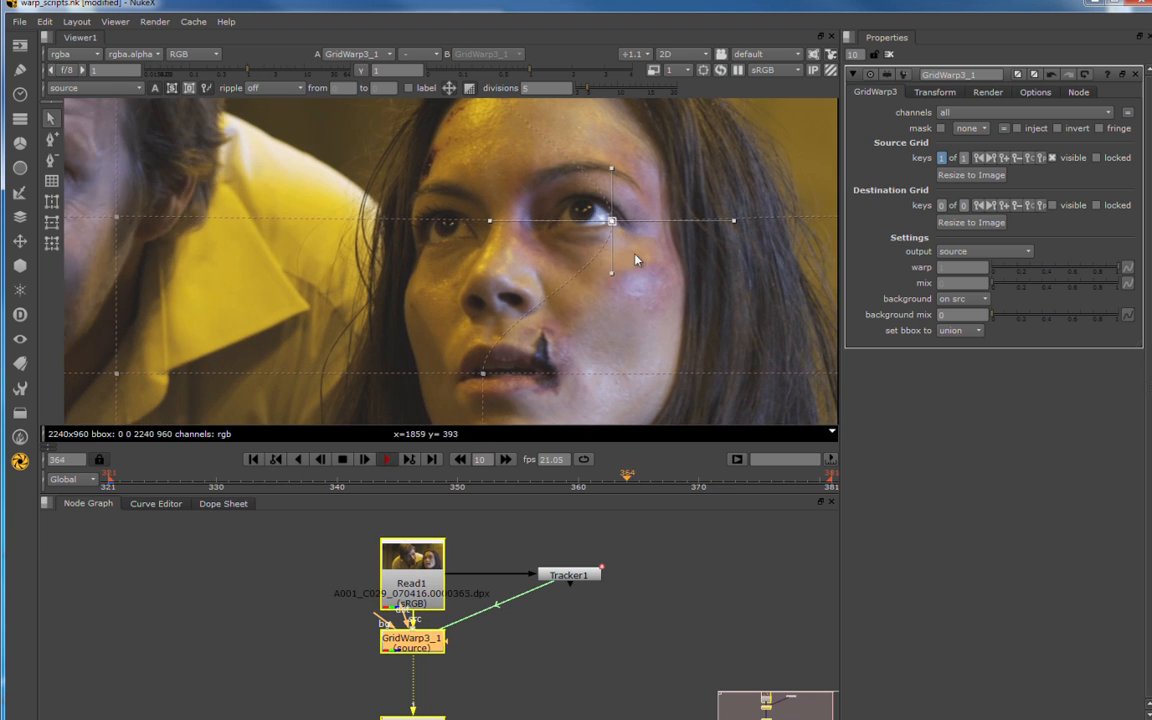
pyautogui.click(386, 459)
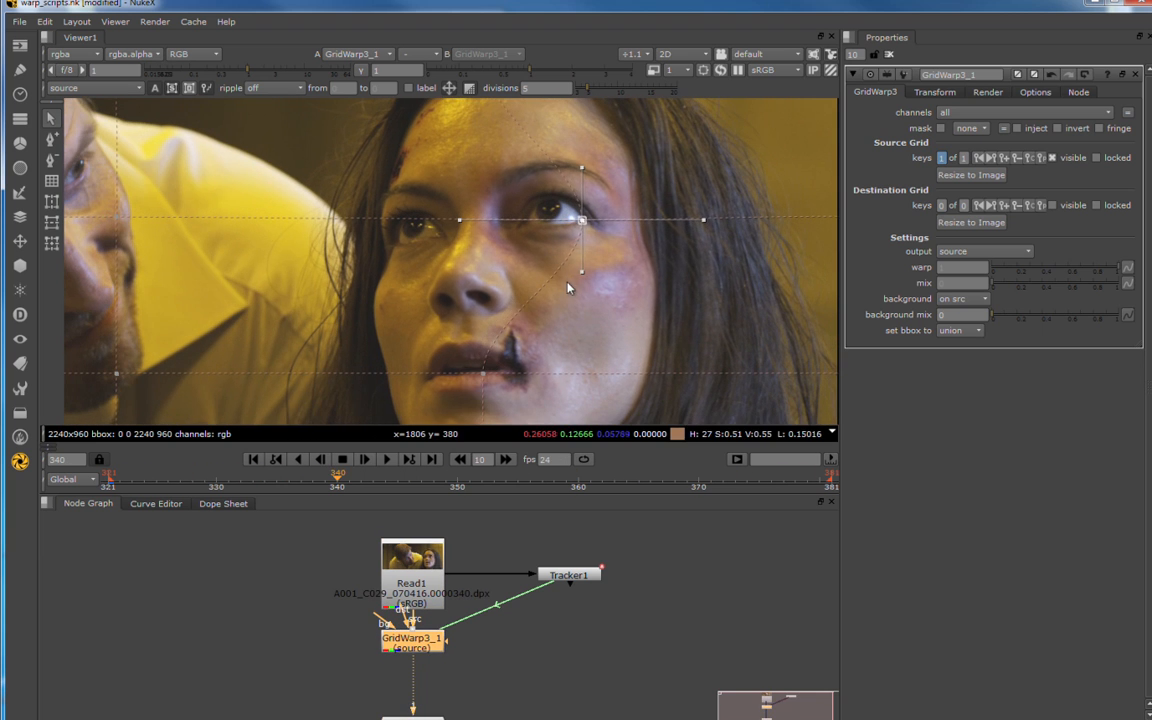
# Examine the Tracker1 translate expression in the tracker linking dialog for the eye-corner grid point, and dismiss the dialog without linking.
pyautogui.rightClick(586, 222)
pyautogui.moveTo(660, 386)
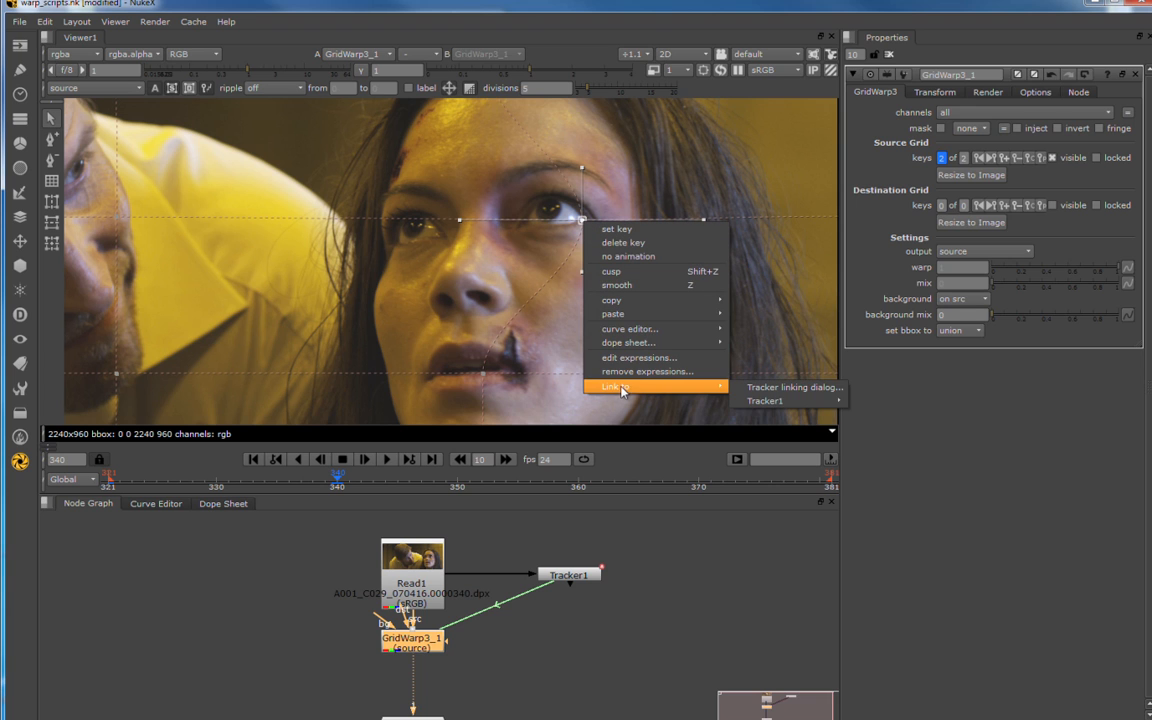
pyautogui.click(756, 390)
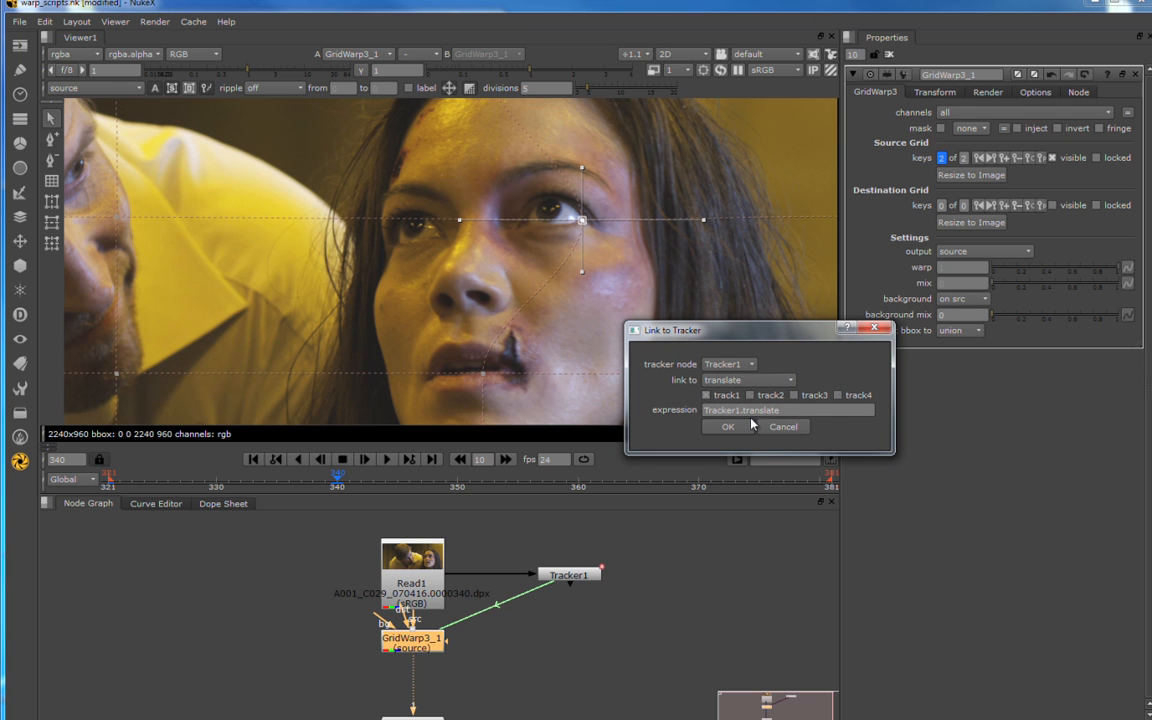
pyautogui.click(790, 411)
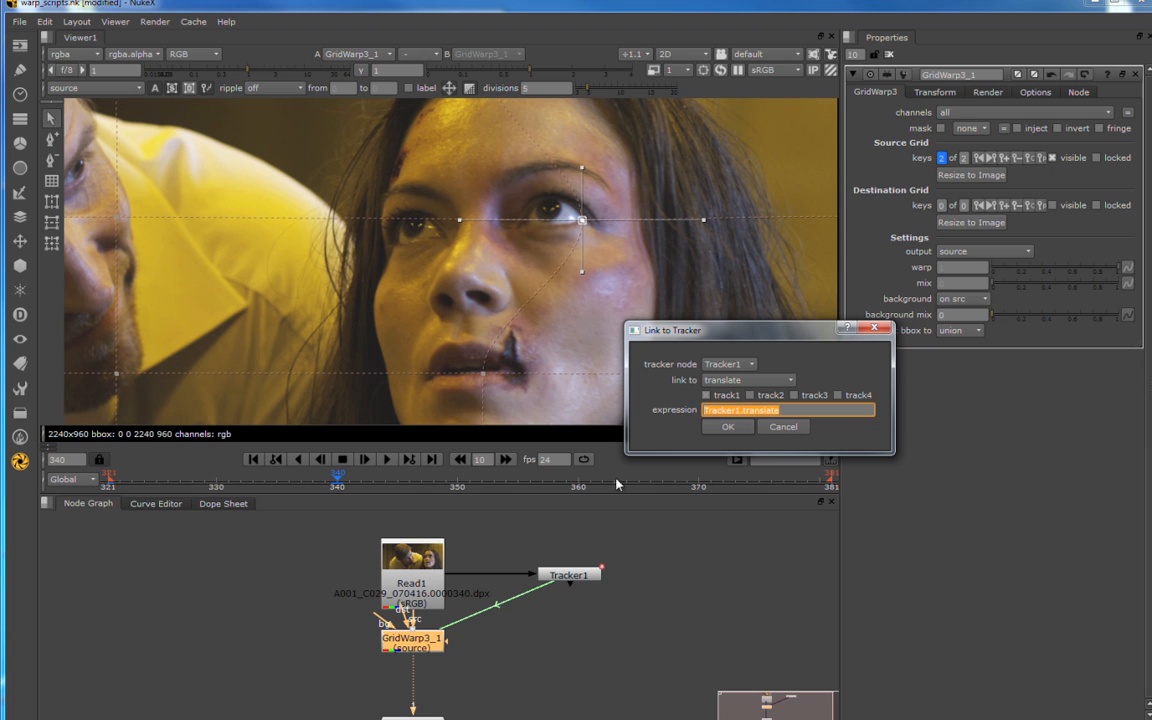
pyautogui.click(783, 428)
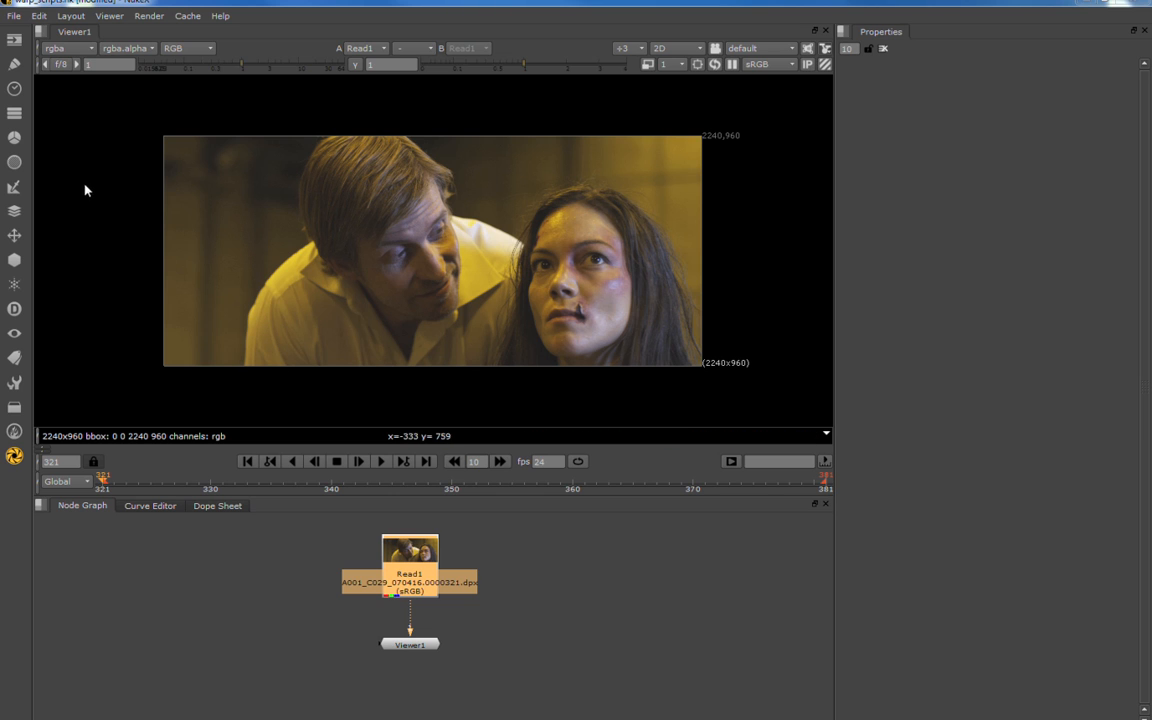
# Move the Viewer node down and add a SplineWarp node after Read1.
pyautogui.moveTo(410, 644); pyautogui.dragTo(410, 679)
pyautogui.click(18, 235)
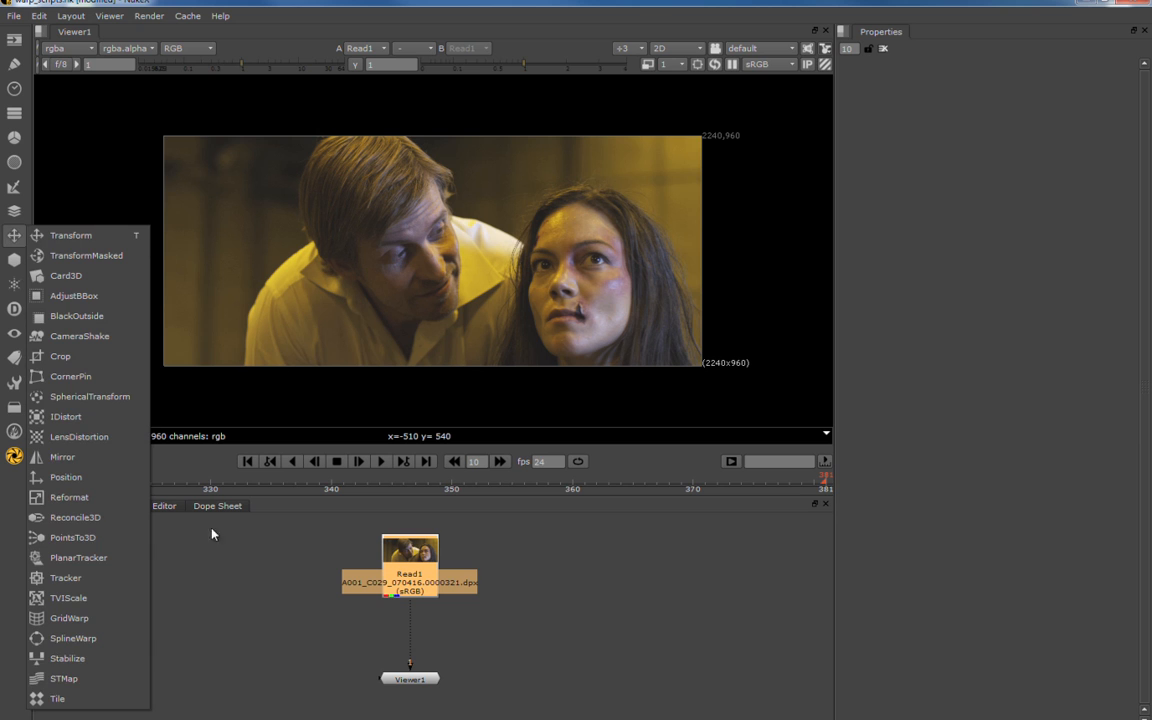
pyautogui.click(105, 635)
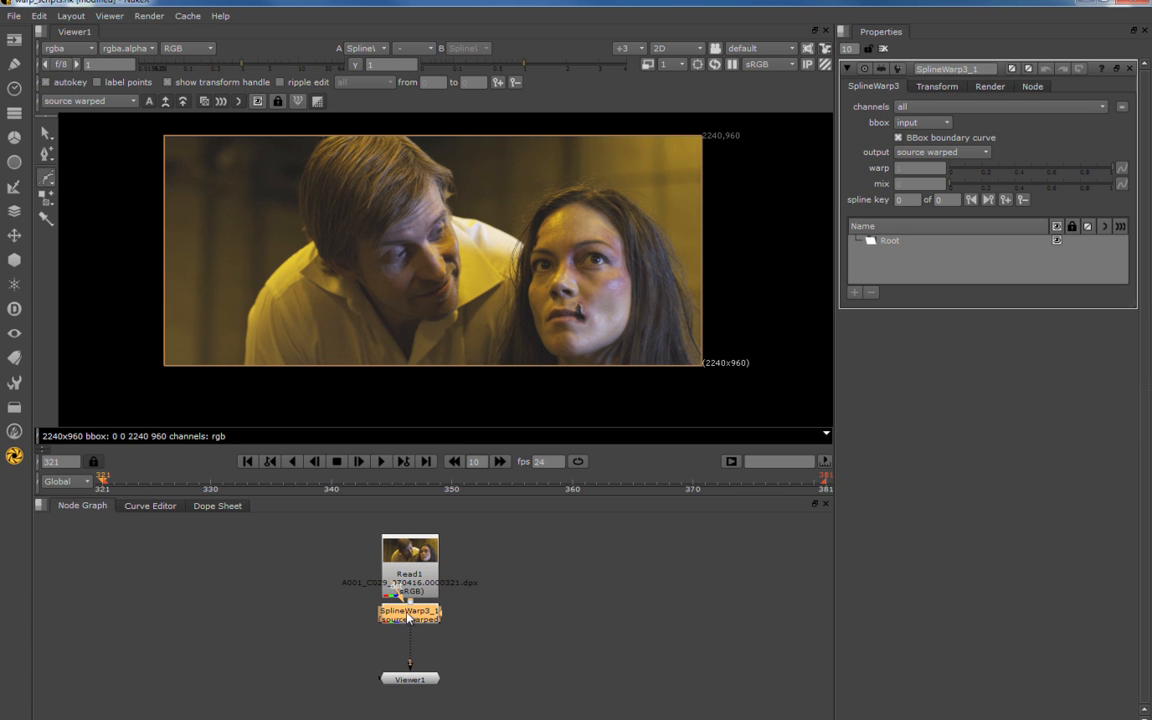
# Move the SplineWarp node slightly lower above the Viewer node and examine the available output modes.
pyautogui.moveTo(407, 618); pyautogui.dragTo(409, 639)
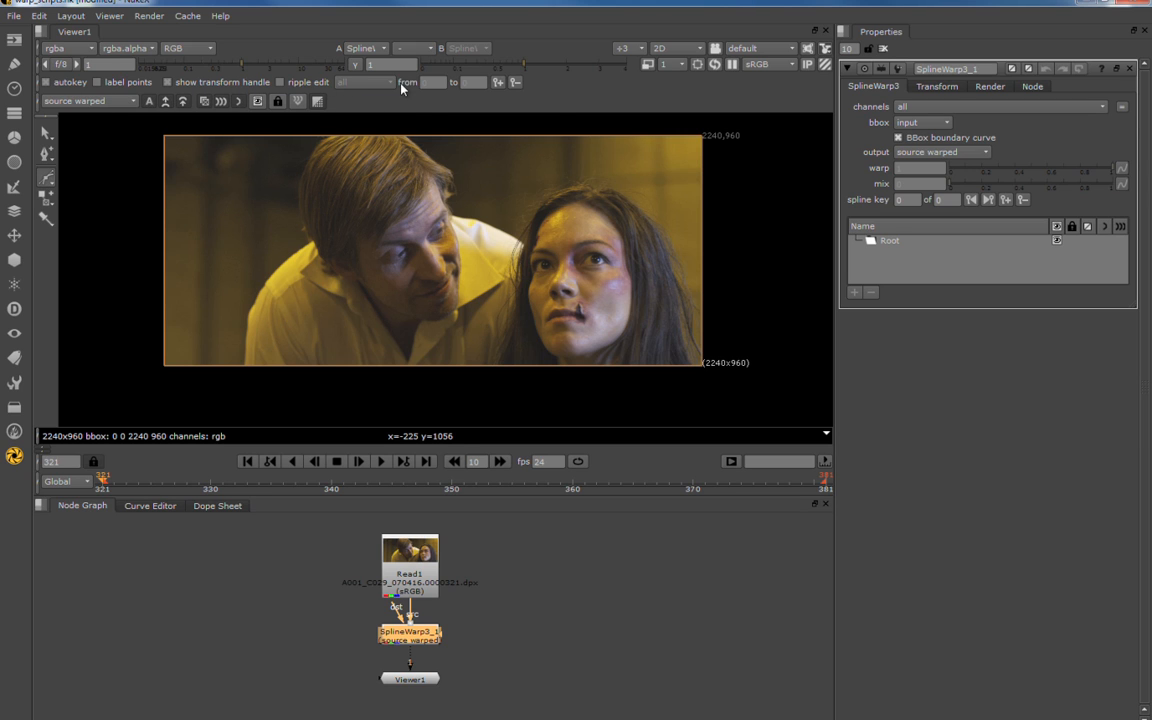
pyautogui.click(100, 102)
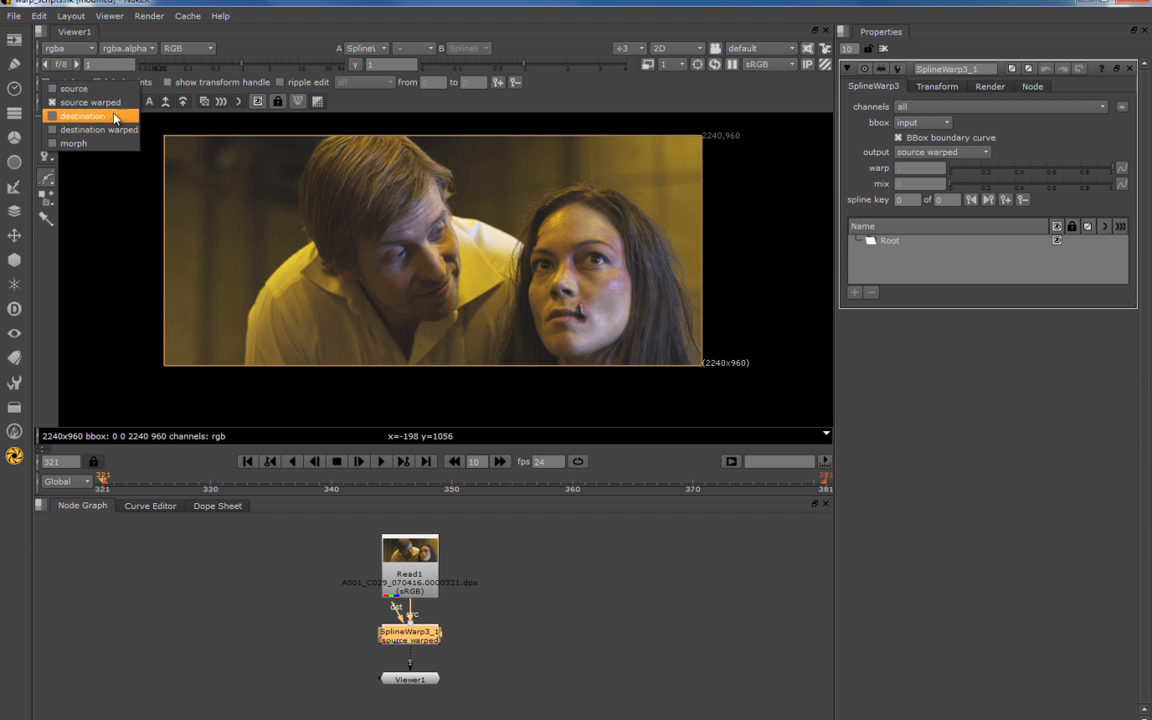
pyautogui.click(103, 102)
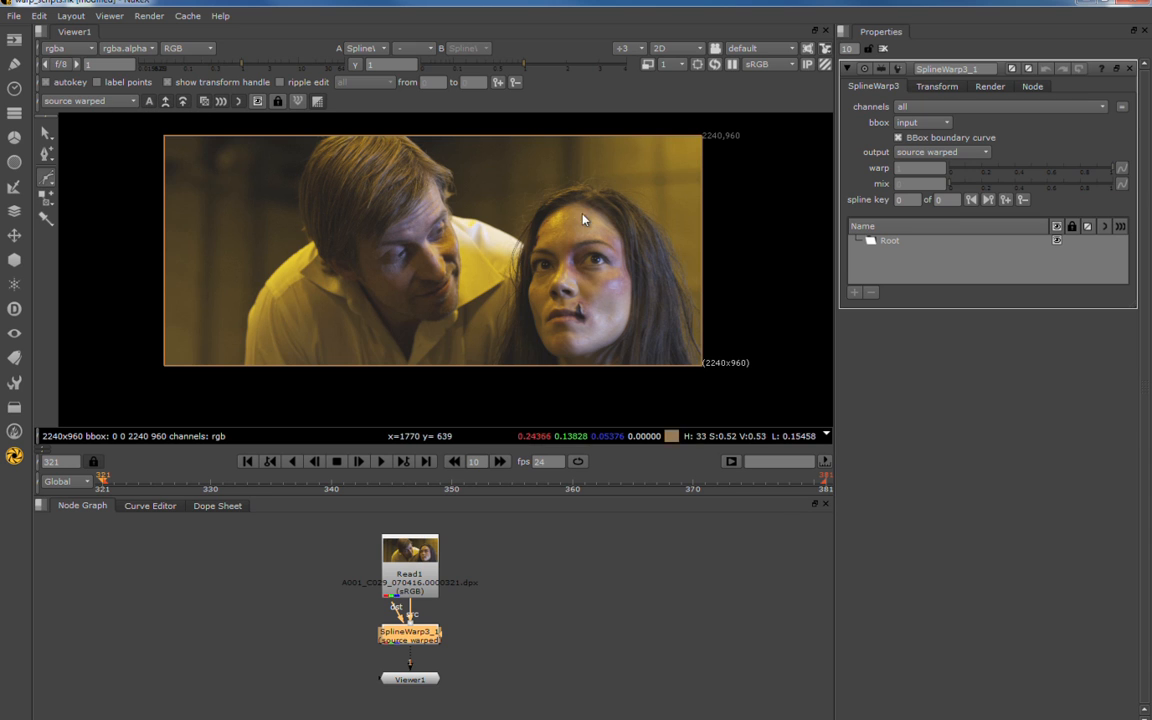
pyautogui.click(124, 103)
pyautogui.click(125, 103)
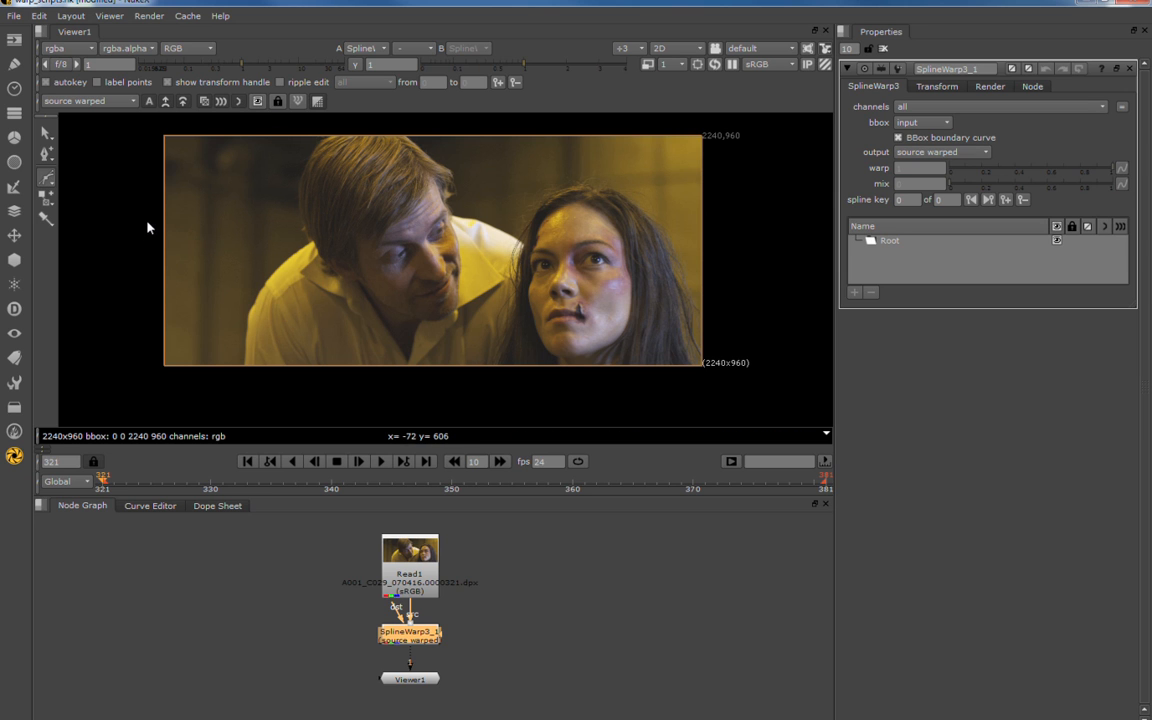
# Draw an open six-point Bezier curve along both of the woman's eyebrows, ending at her temple.
pyautogui.scroll(3, 465, 243)
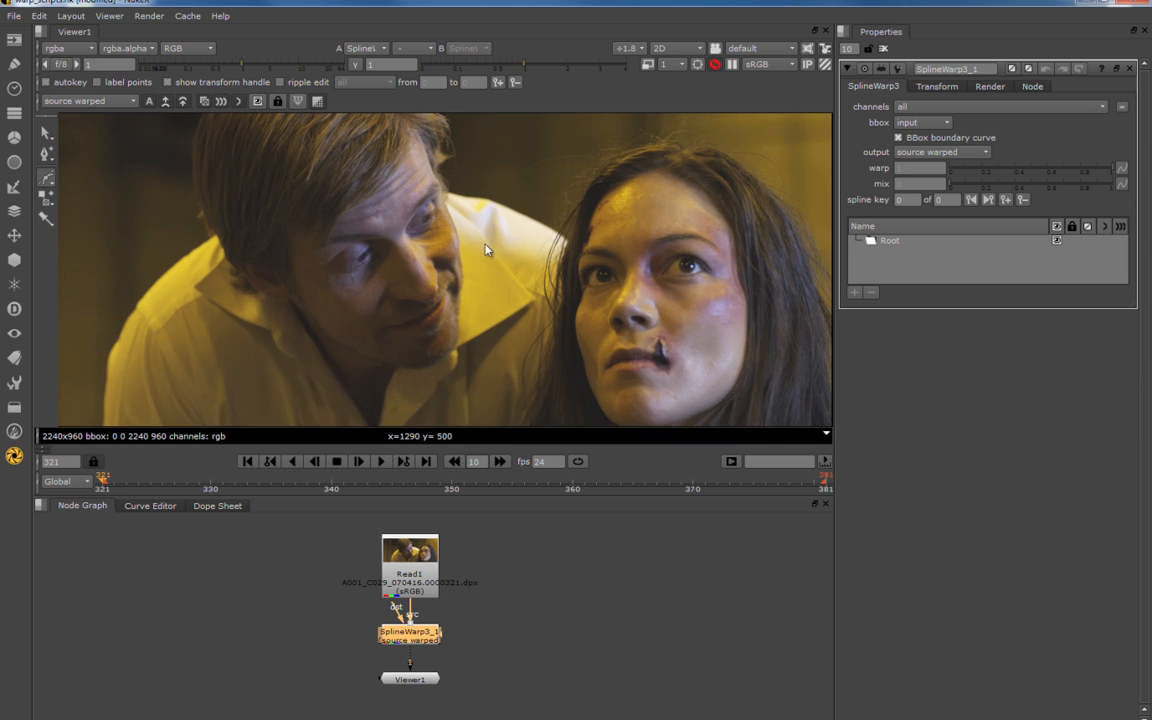
pyautogui.moveTo(592, 248); pyautogui.dragTo(486, 236, button='middle')
pyautogui.moveTo(588, 299); pyautogui.dragTo(501, 249, button='middle')
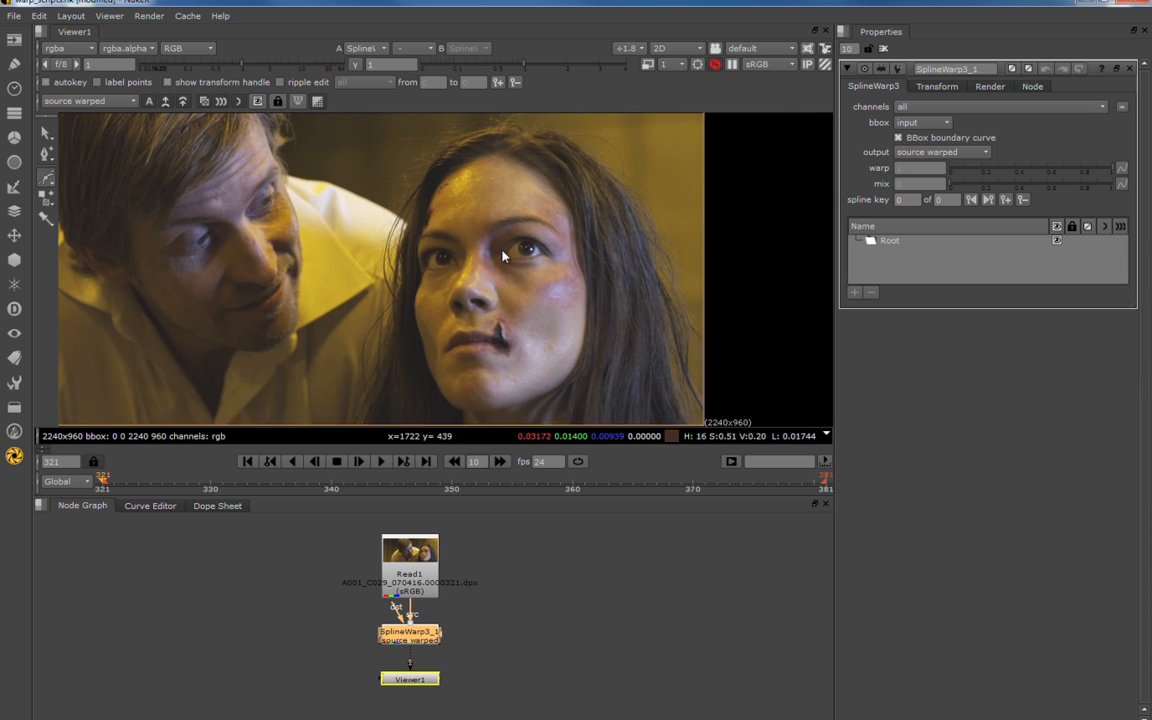
pyautogui.scroll(1, 501, 249)
pyautogui.click(46, 177)
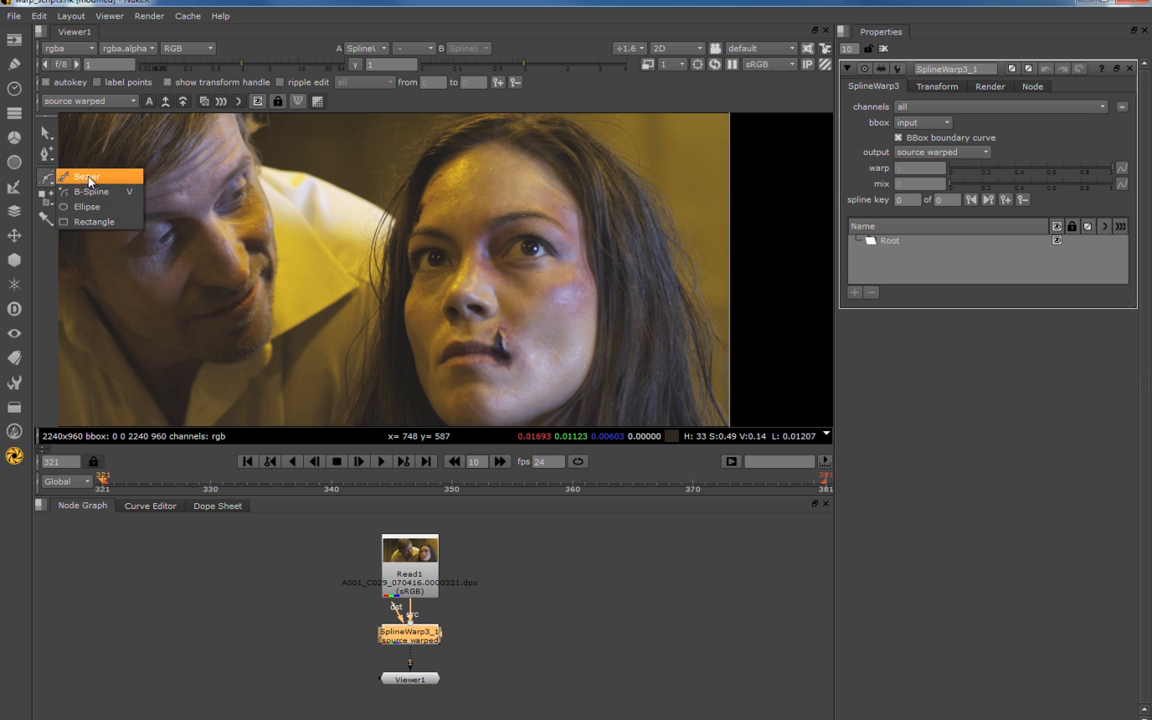
pyautogui.click(88, 176)
pyautogui.click(393, 248)
pyautogui.click(424, 231)
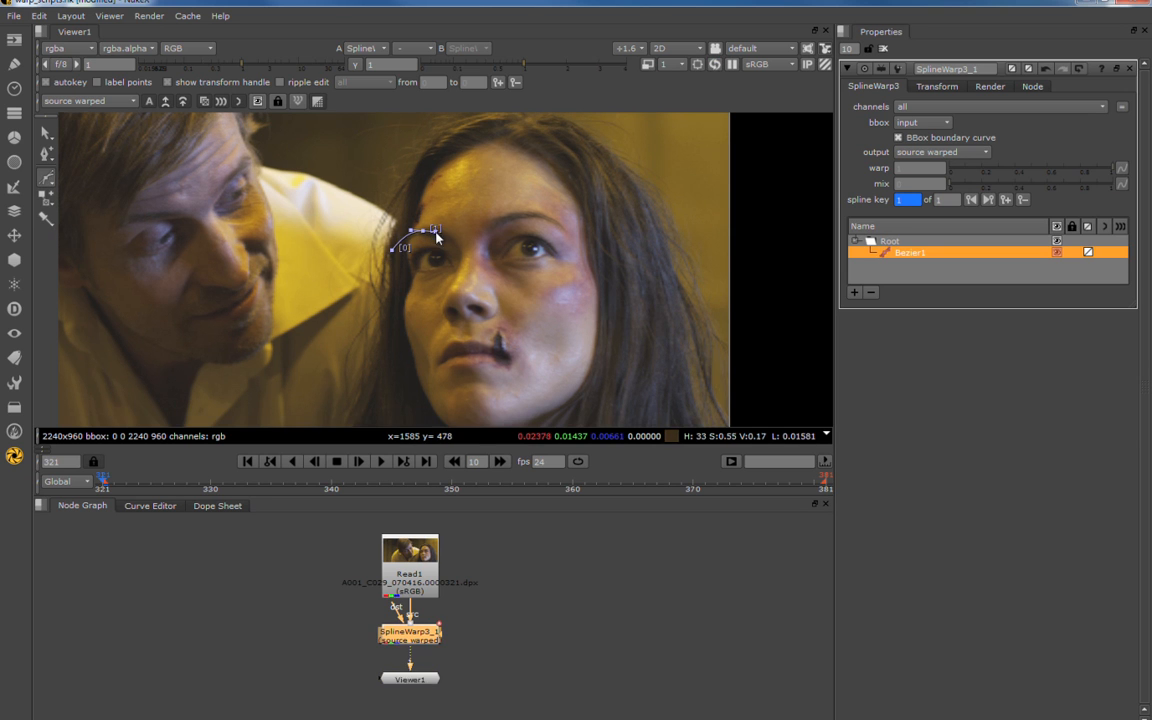
pyautogui.click(455, 242)
pyautogui.click(496, 220)
pyautogui.click(547, 212)
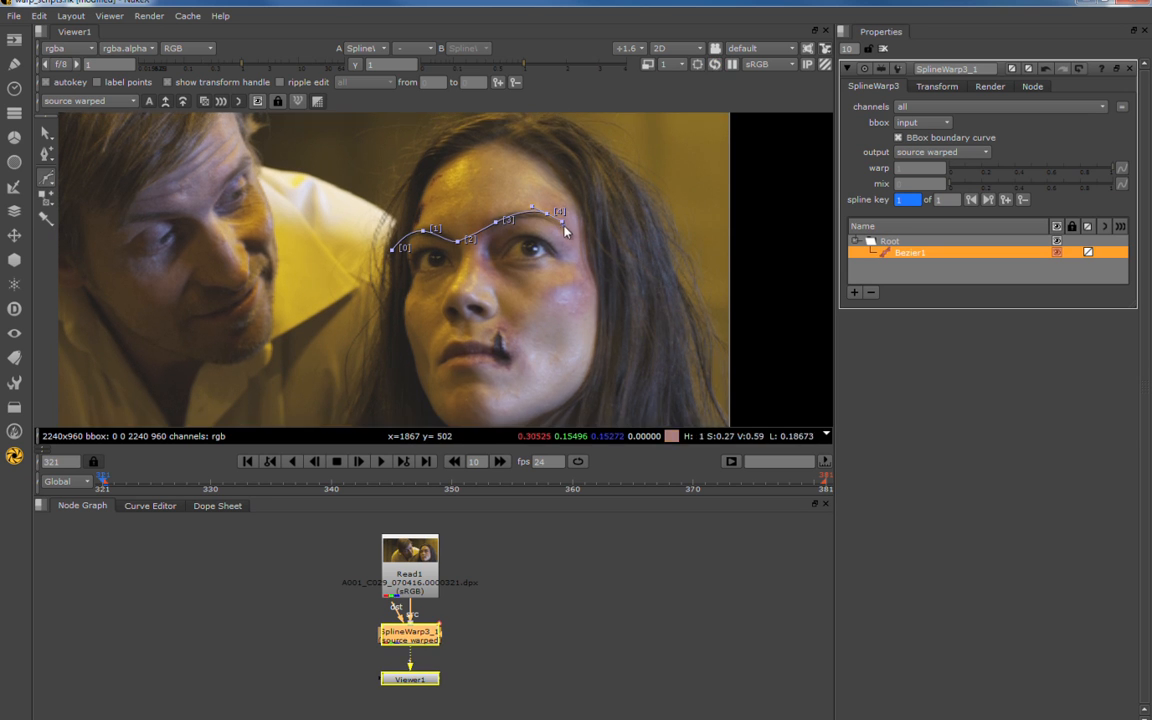
pyautogui.click(580, 240)
# Compare the source and source warped outputs of the Bezier curve, finishing on source warped.
pyautogui.click(100, 101)
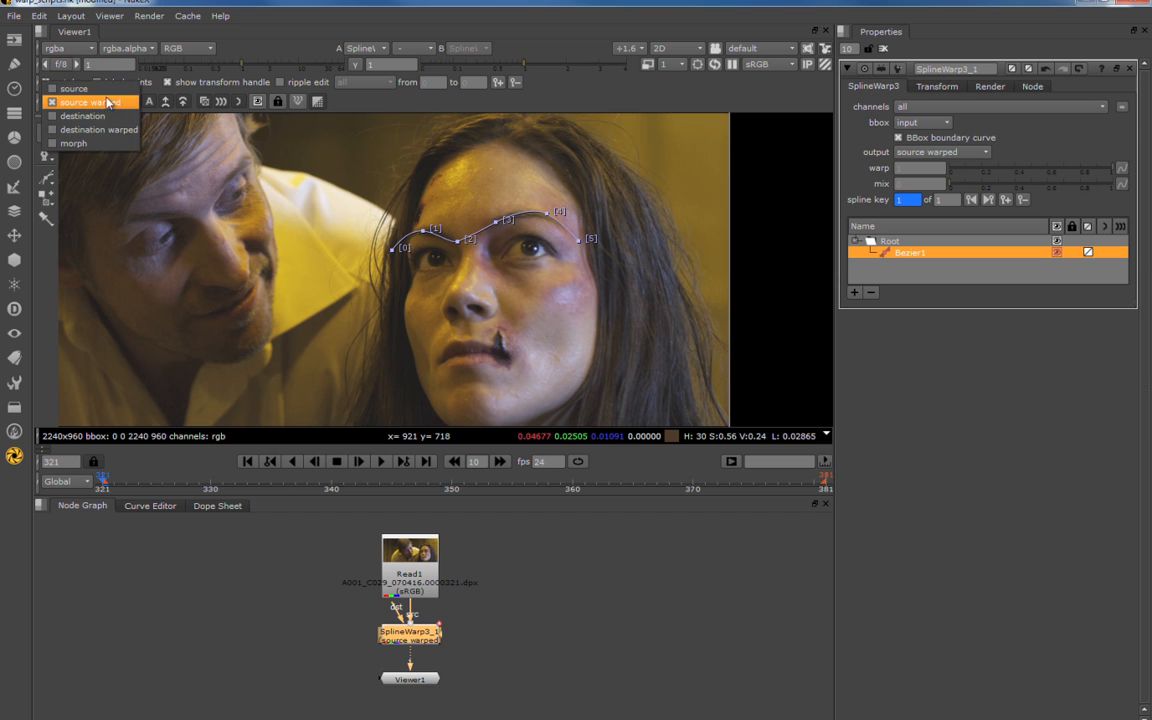
pyautogui.click(80, 88)
pyautogui.click(105, 101)
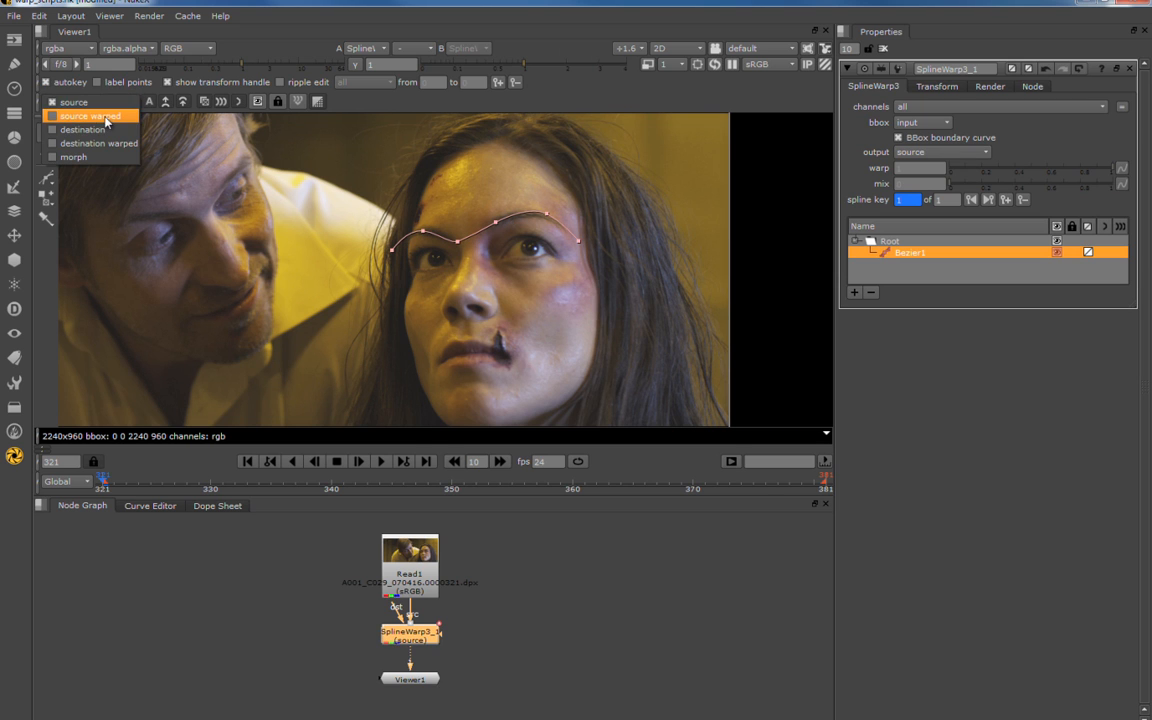
pyautogui.click(105, 117)
pyautogui.click(90, 101)
pyautogui.click(80, 88)
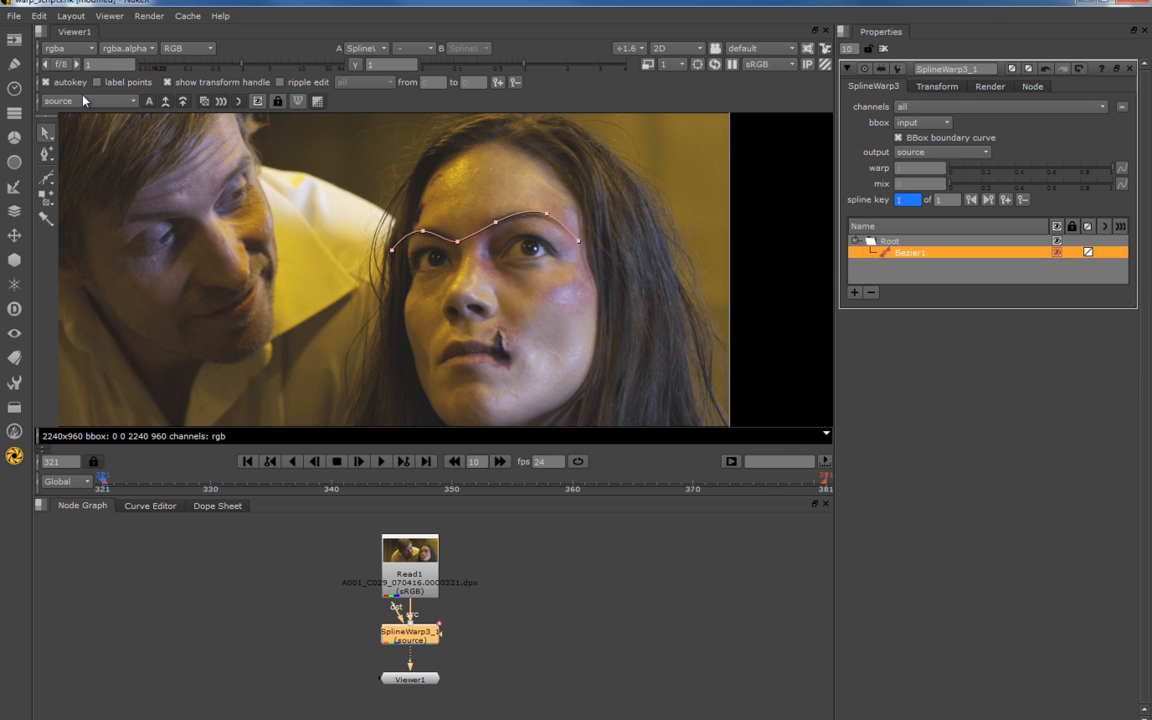
pyautogui.click(83, 100)
pyautogui.click(90, 117)
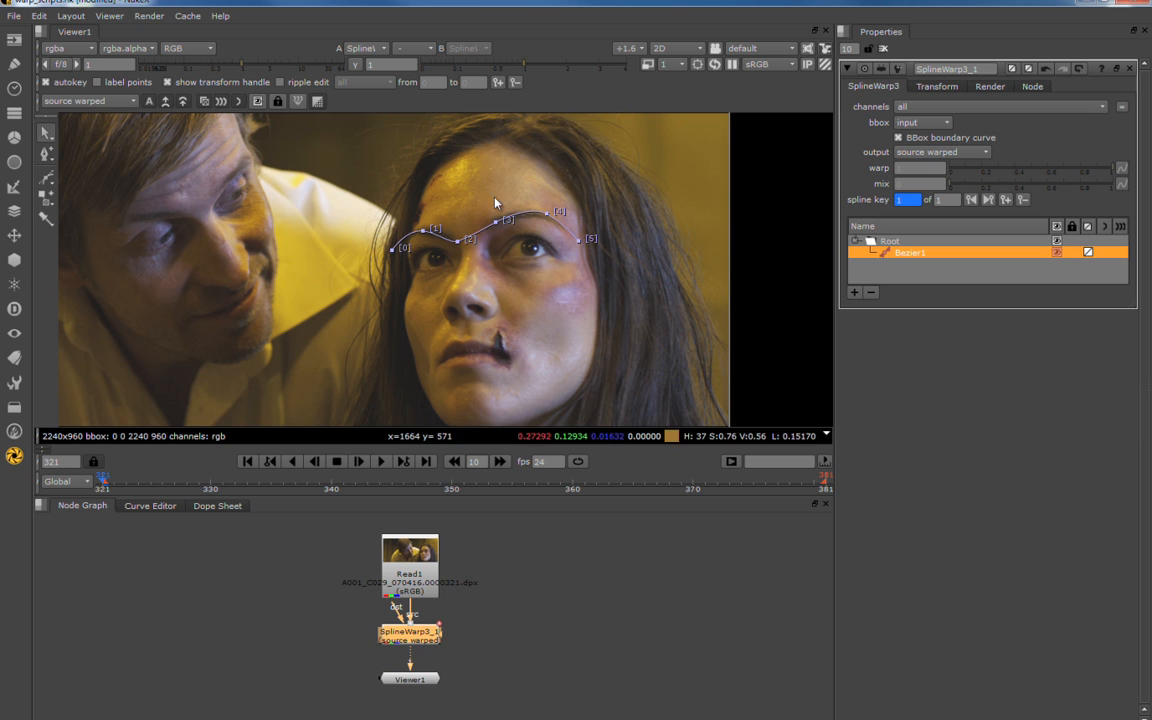
# Raise points 4 and 3 of the warped curve to lift the eyebrow nearer the temple.
pyautogui.scroll(4, 540, 200)
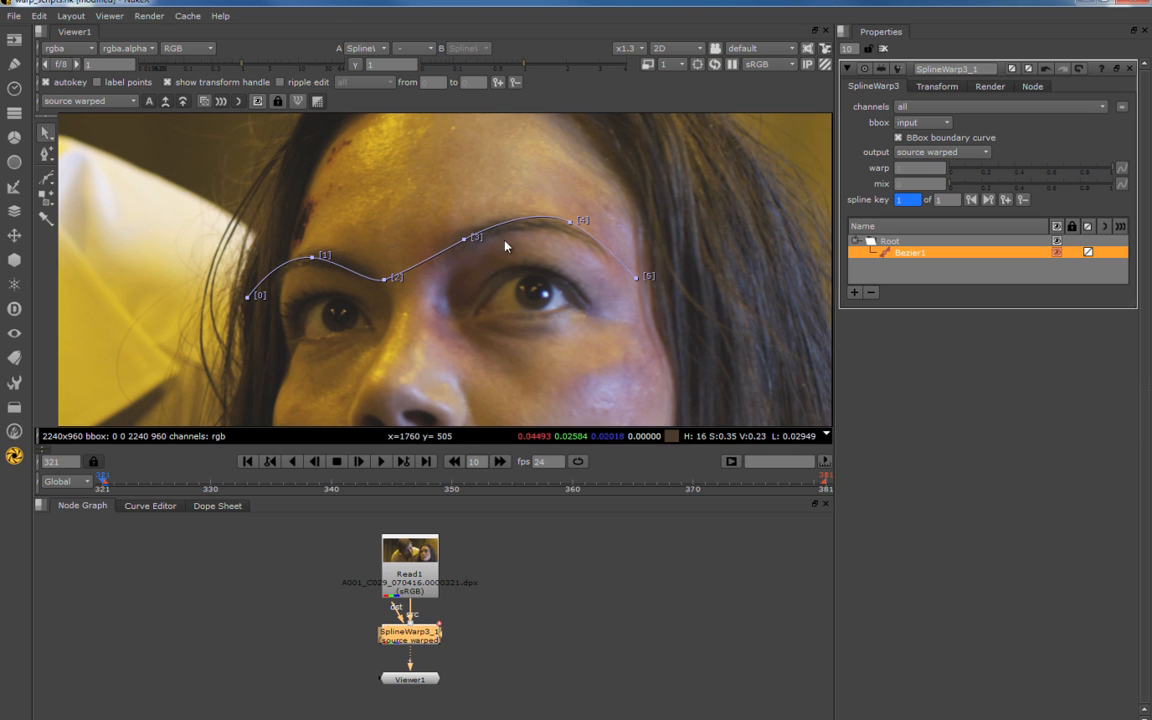
pyautogui.click(571, 221)
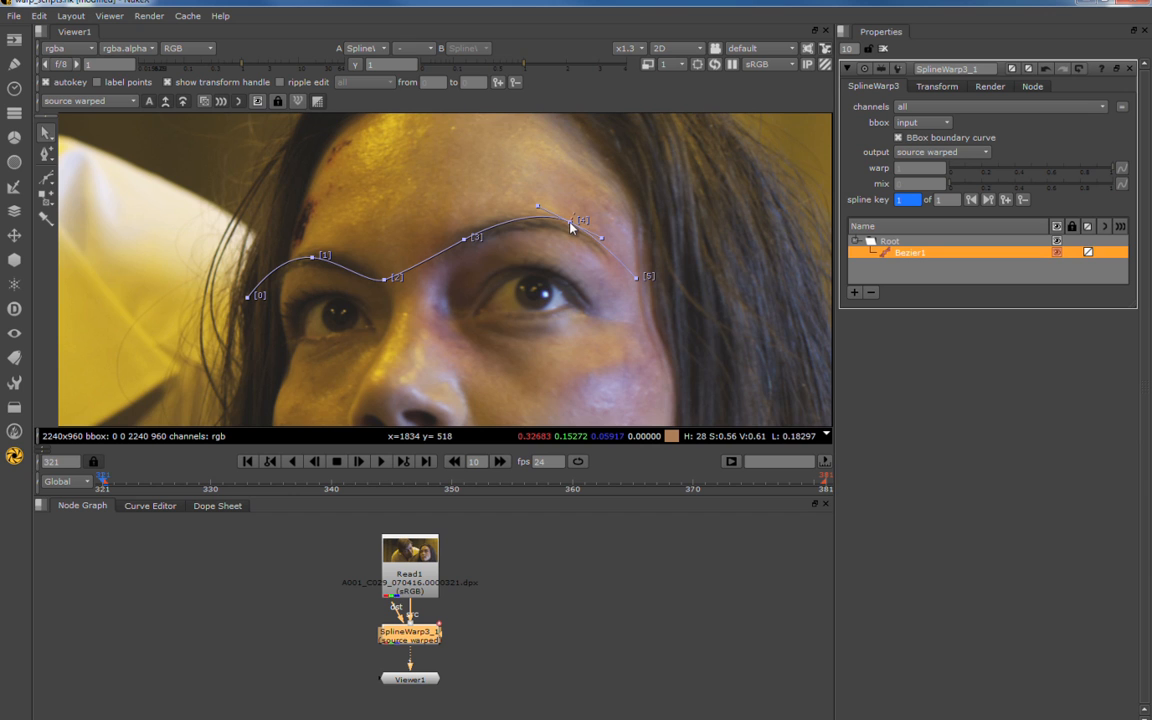
pyautogui.moveTo(572, 227); pyautogui.dragTo(584, 190)
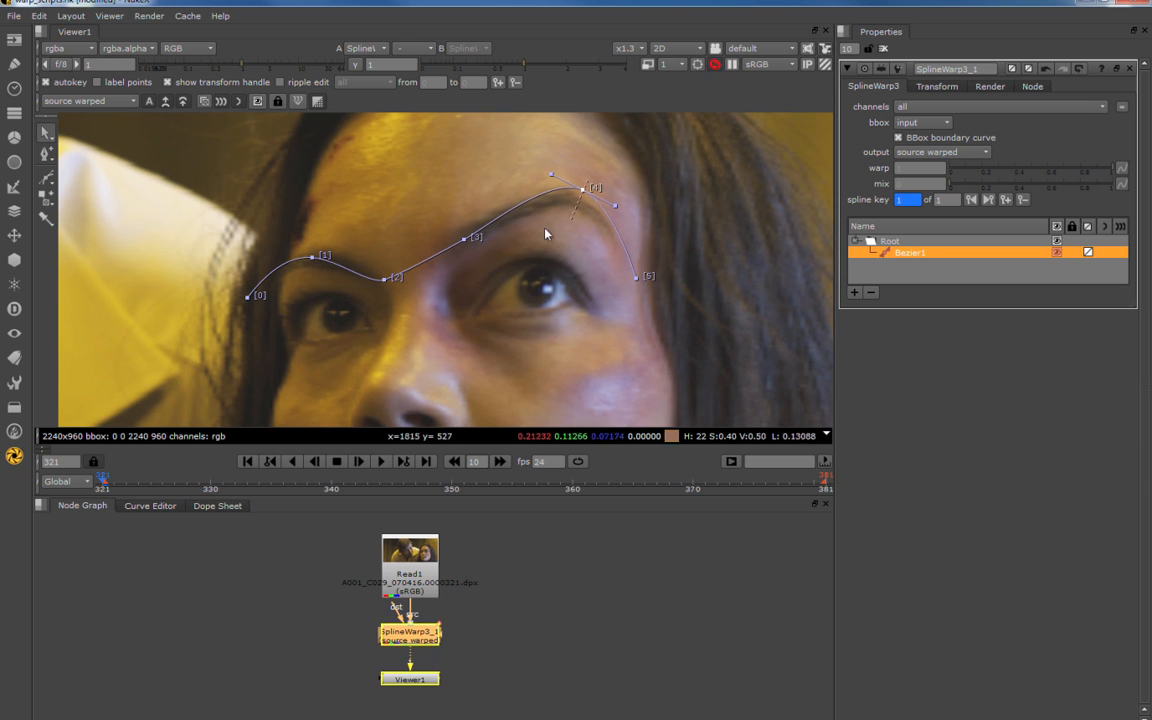
pyautogui.moveTo(464, 238); pyautogui.dragTo(465, 218)
pyautogui.scroll(3, 466, 220)
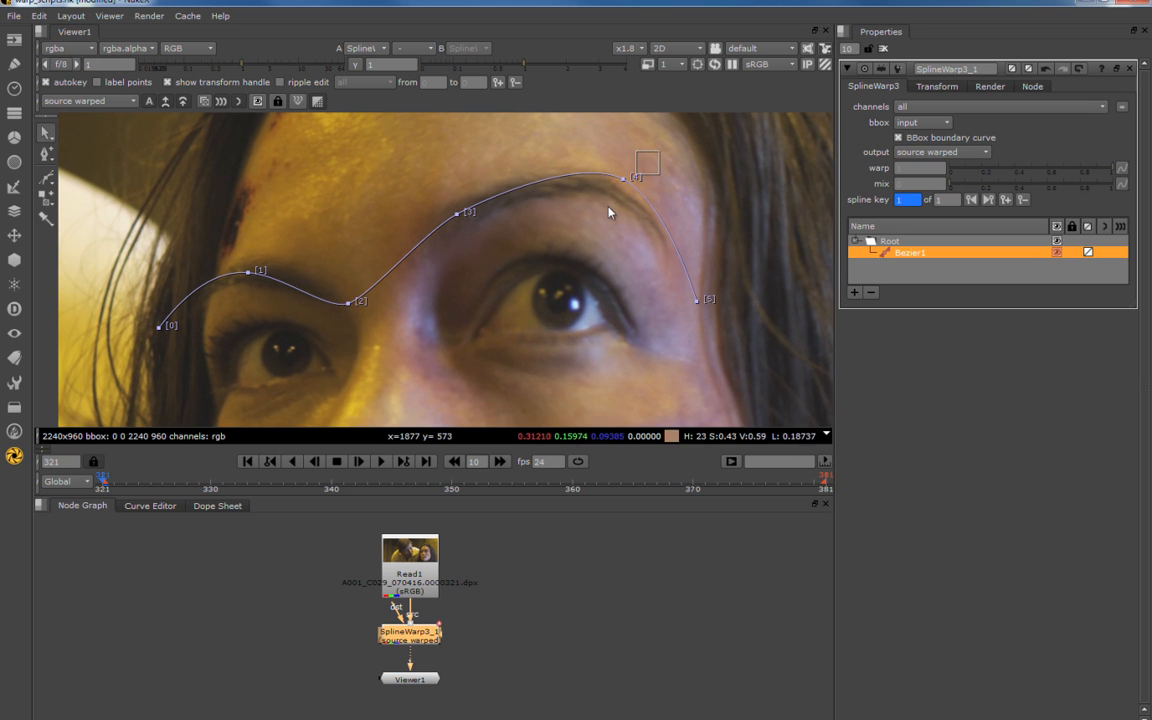
# Select curve point 4 and briefly display the source curve to compare it with the warped curve.
pyautogui.click(624, 180)
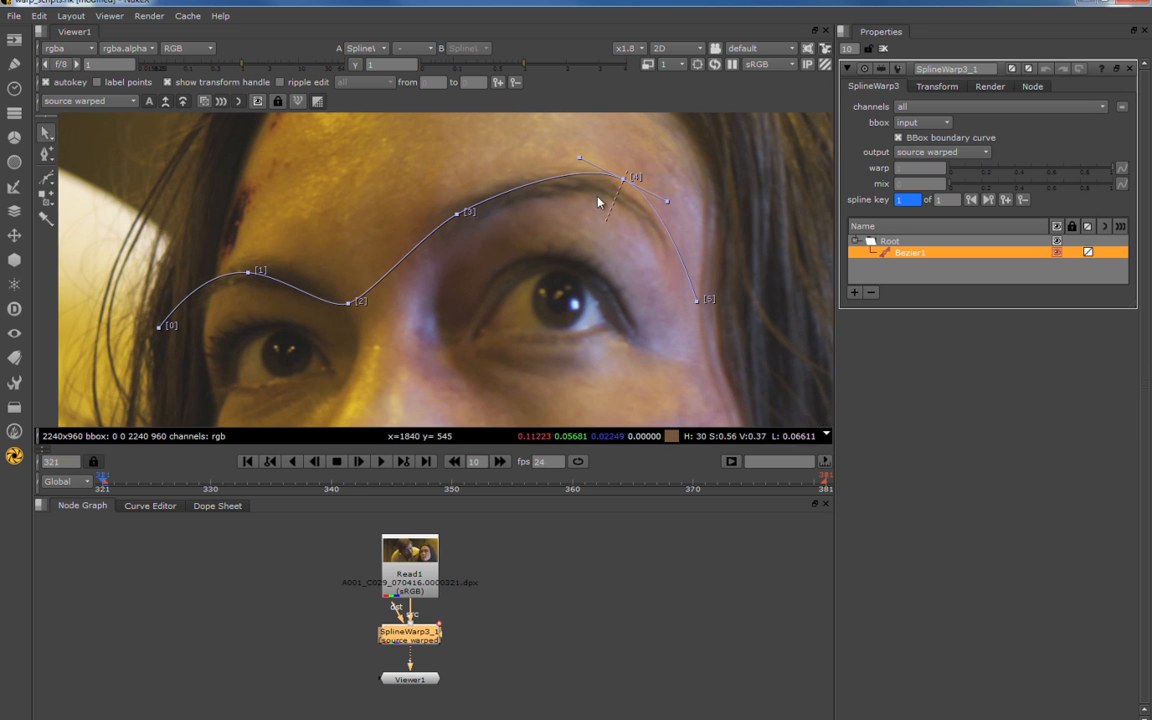
pyautogui.moveTo(450, 166); pyautogui.dragTo(468, 217)
pyautogui.click(626, 178)
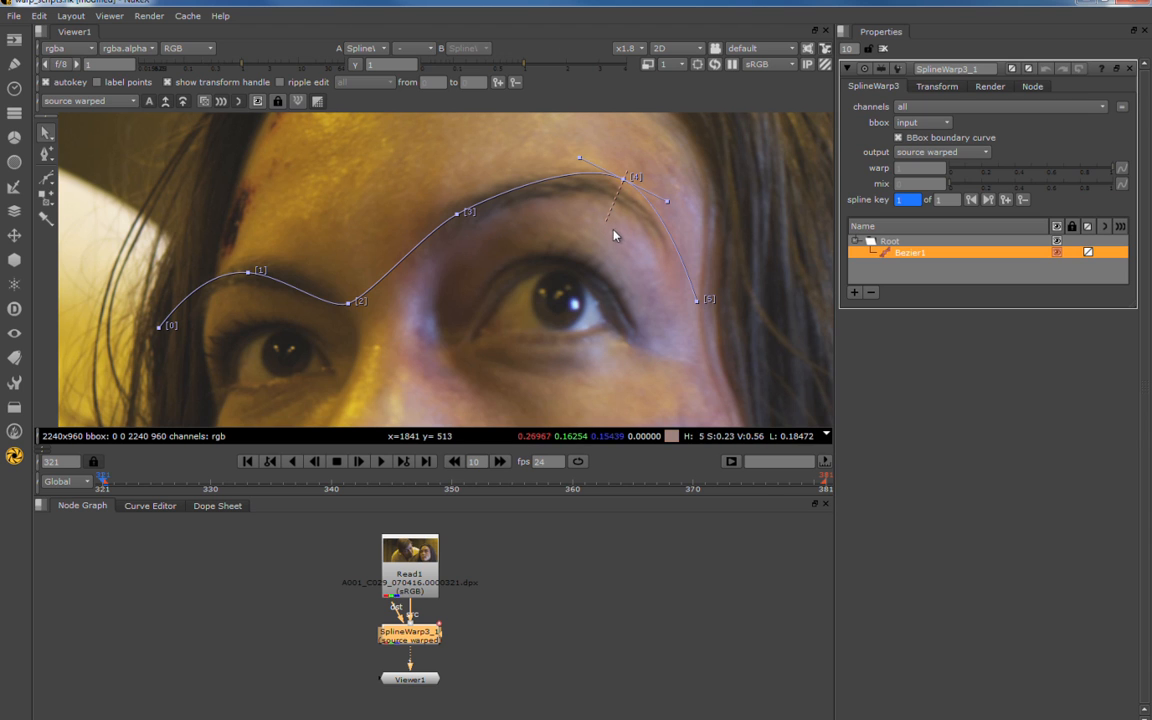
pyautogui.click(149, 102)
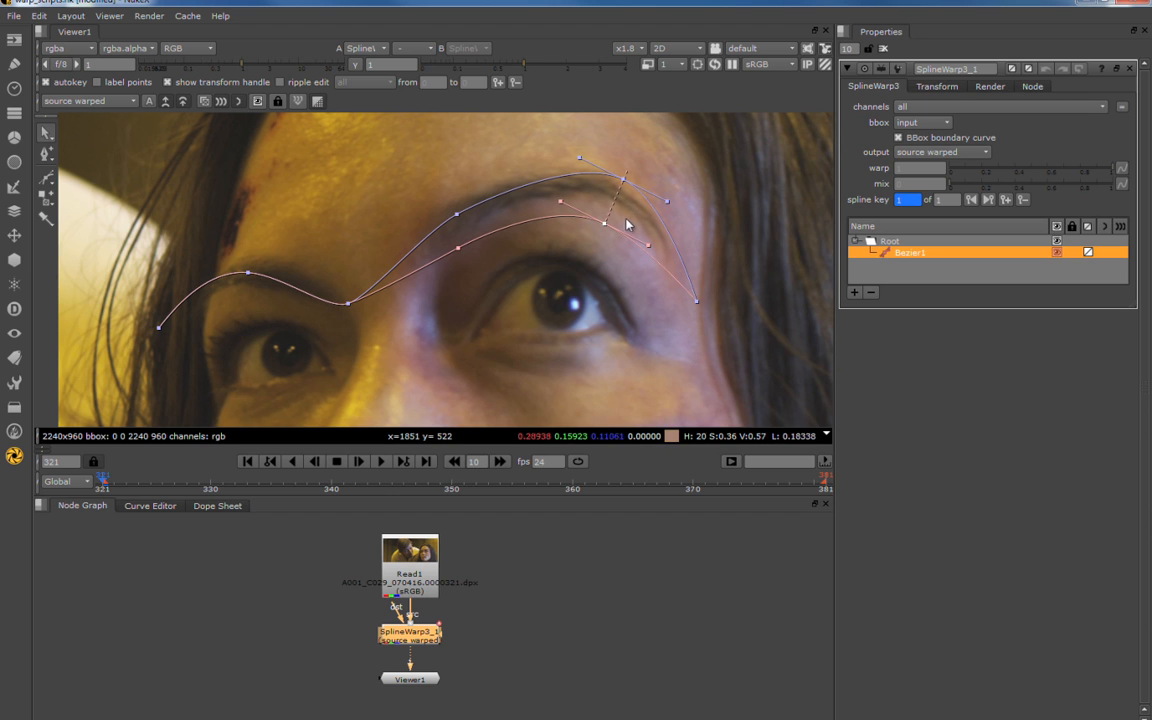
pyautogui.click(166, 101)
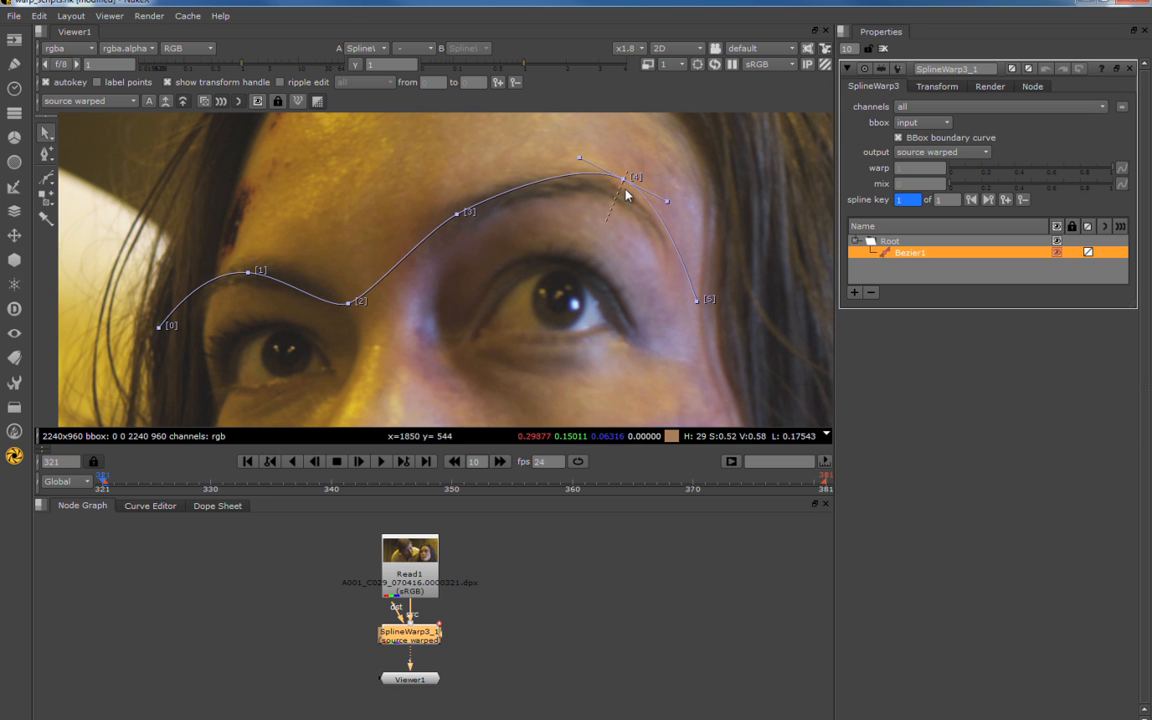
# Refine the lifted brow by moving curve point 3 slightly up and point 4 slightly down.
pyautogui.click(457, 213)
pyautogui.moveTo(457, 214); pyautogui.dragTo(451, 202)
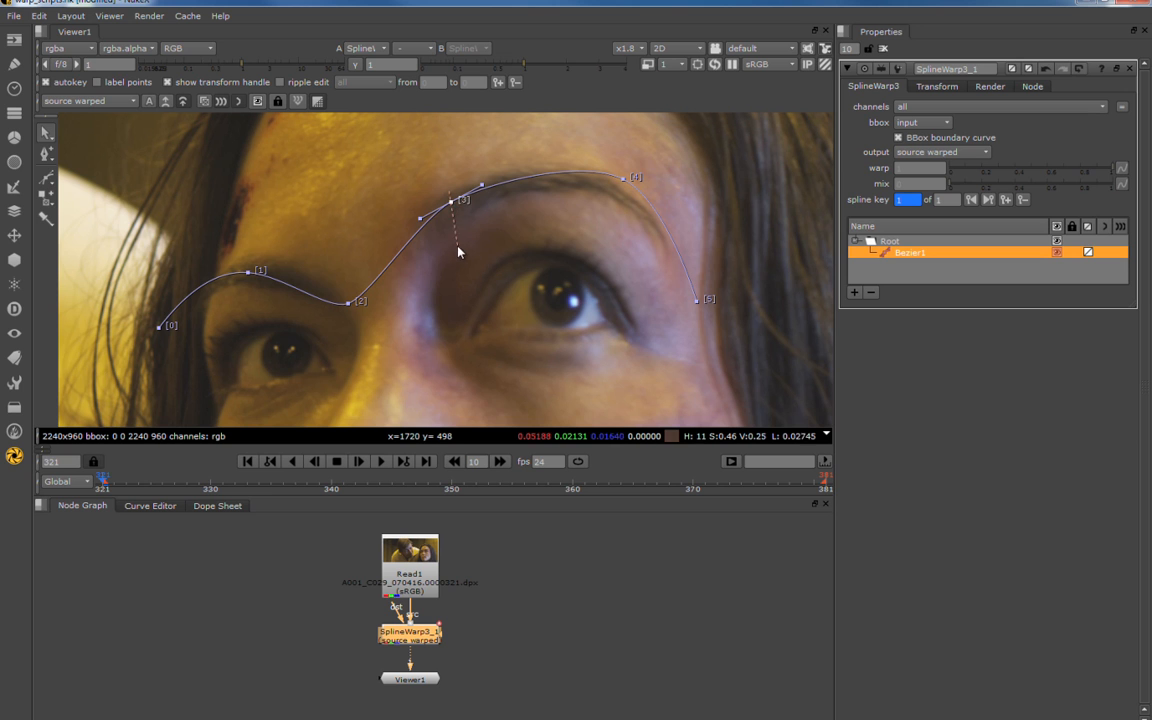
pyautogui.moveTo(606, 192); pyautogui.dragTo(636, 189)
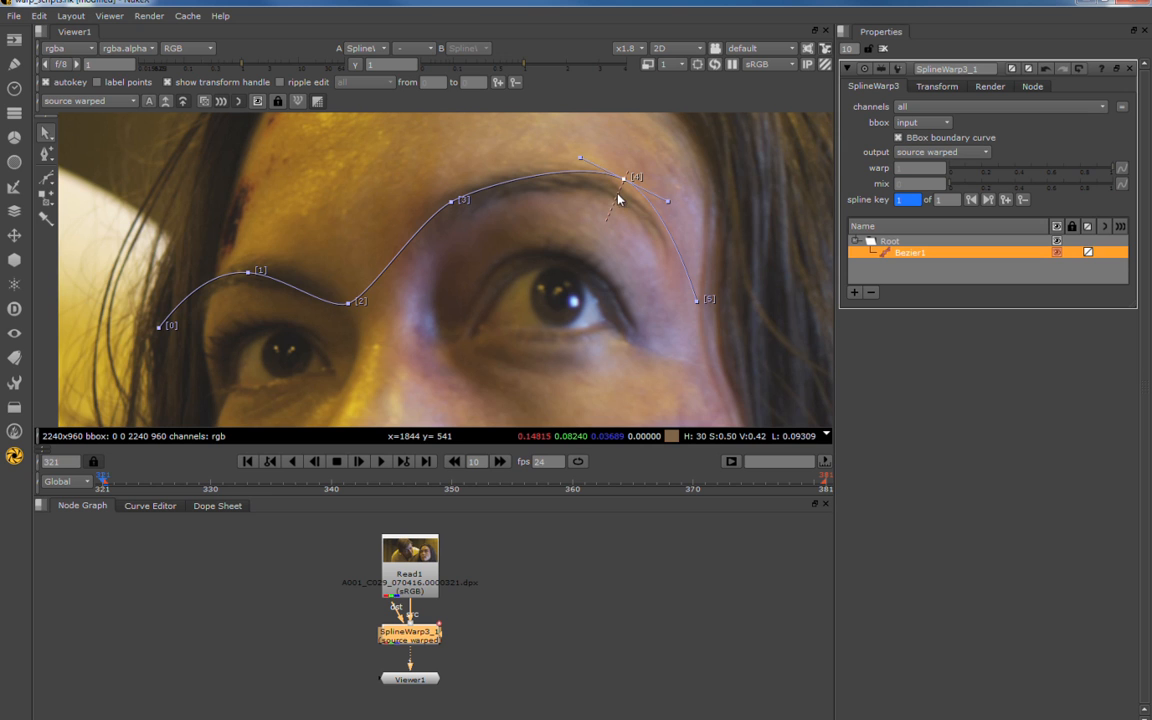
pyautogui.moveTo(632, 207)
pyautogui.mouseDown()
pyautogui.moveTo(552, 208)
pyautogui.moveTo(635, 203)
pyautogui.moveTo(581, 222)
pyautogui.moveTo(624, 219)
pyautogui.moveTo(596, 228)
pyautogui.moveTo(624, 219)
pyautogui.moveTo(598, 232)
pyautogui.moveTo(622, 221)
pyautogui.moveTo(598, 230)
pyautogui.moveTo(640, 258)
pyautogui.moveTo(594, 237)
pyautogui.moveTo(650, 226)
pyautogui.moveTo(556, 204)
pyautogui.moveTo(655, 232)
pyautogui.moveTo(617, 229)
pyautogui.moveTo(632, 226)
pyautogui.mouseUp()
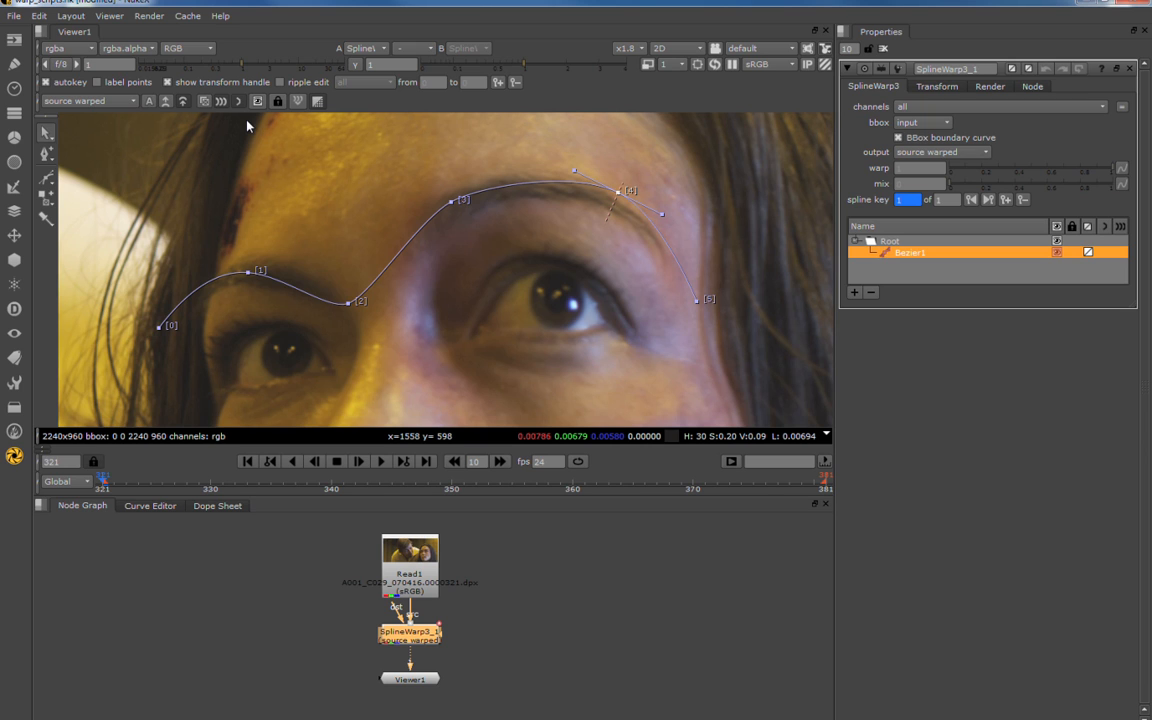
# Raise curve points 2 and 1 over the other eyebrow, and shift end points 0 and 5 up and outward.
pyautogui.click(169, 103)
pyautogui.click(169, 104)
pyautogui.moveTo(347, 306); pyautogui.dragTo(347, 275)
pyautogui.moveTo(248, 275); pyautogui.dragTo(250, 231)
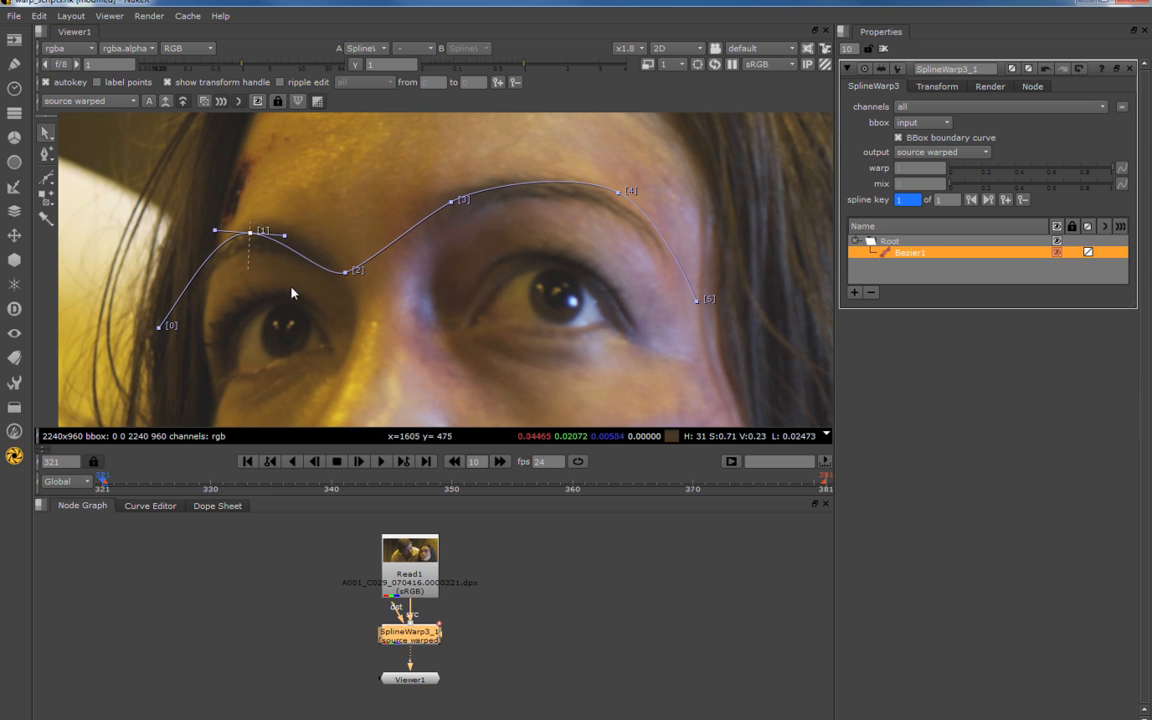
pyautogui.moveTo(158, 326); pyautogui.dragTo(150, 300)
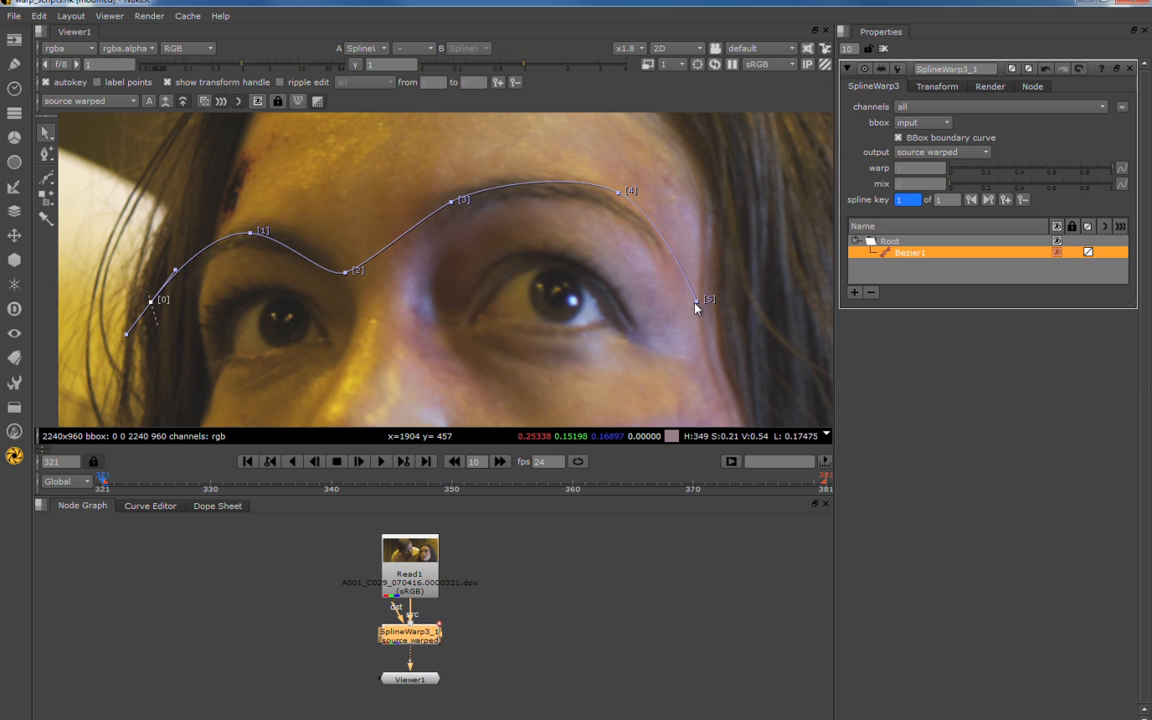
pyautogui.moveTo(695, 304); pyautogui.dragTo(716, 283)
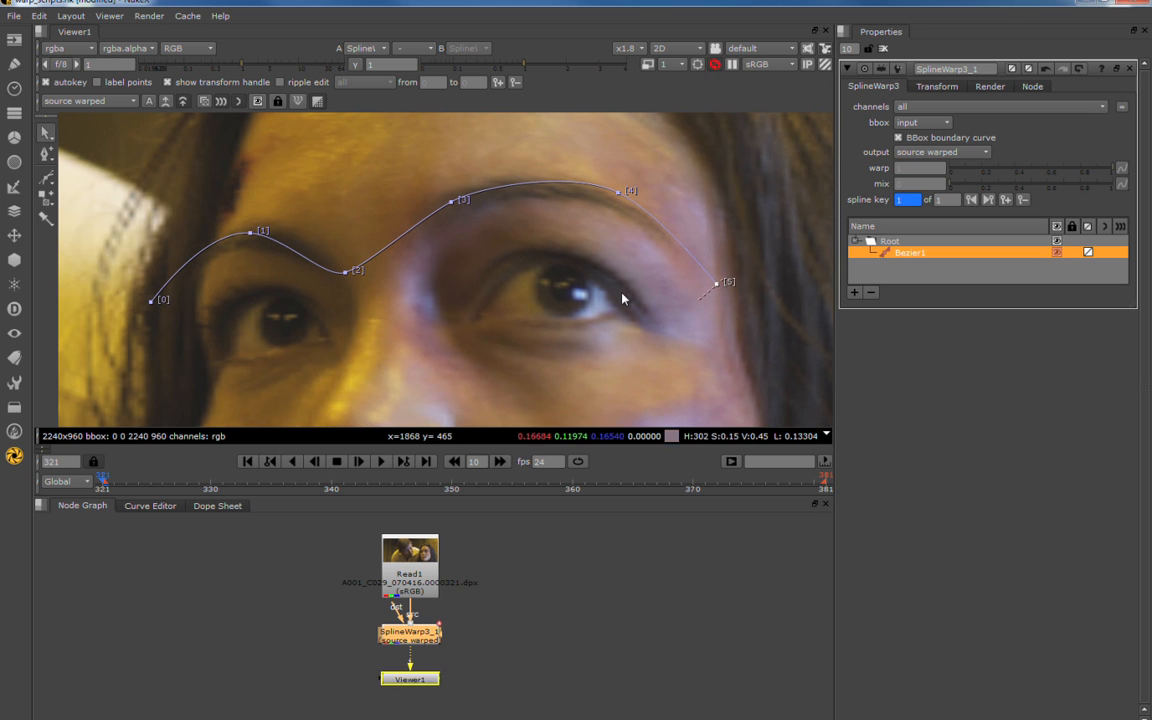
# Display the source curve and correspondence points, and add three correspondence points along the brows.
pyautogui.click(150, 101)
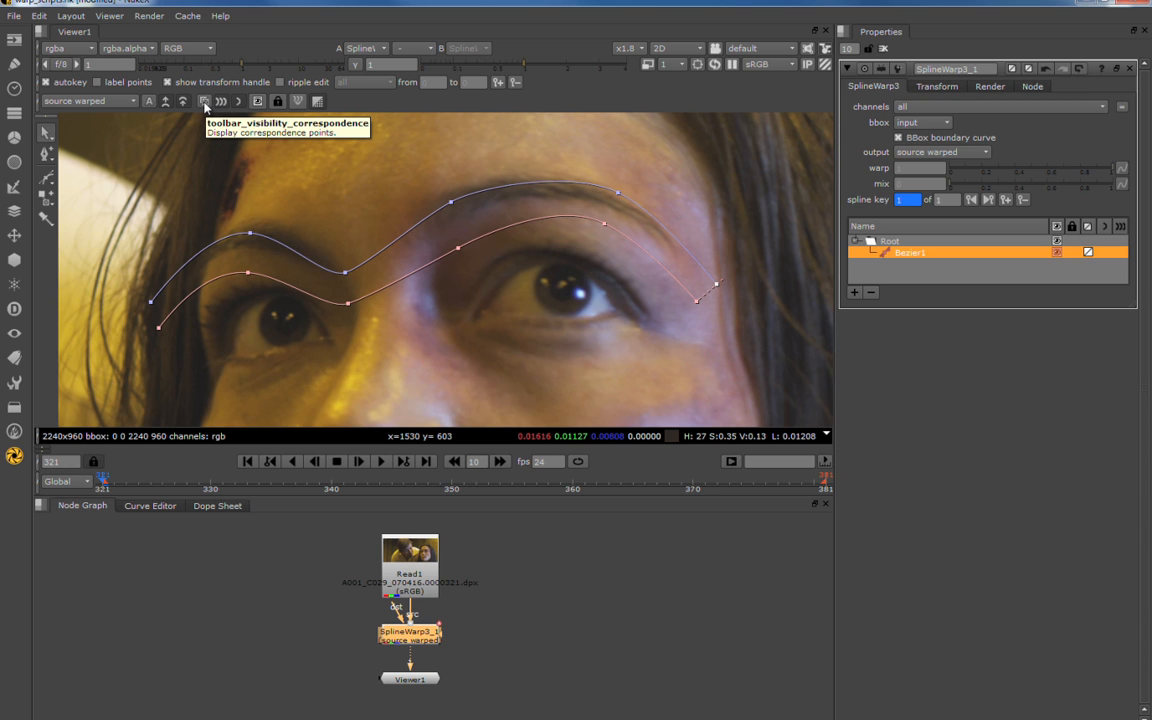
pyautogui.click(204, 102)
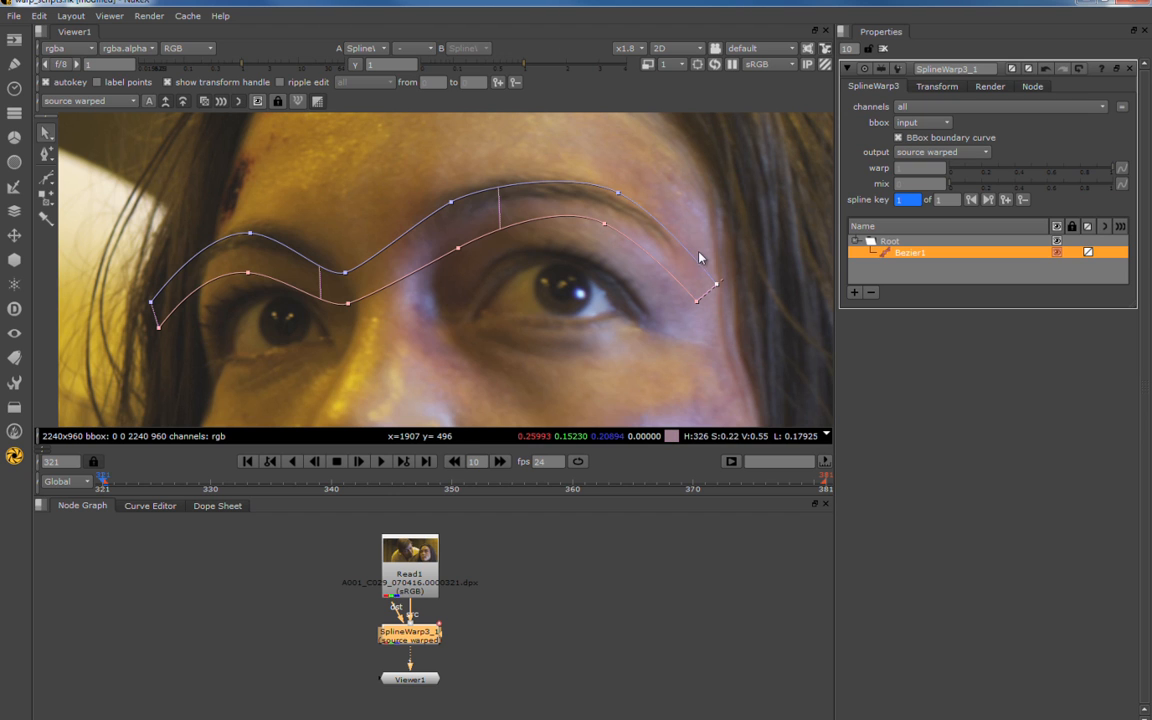
pyautogui.click(46, 198)
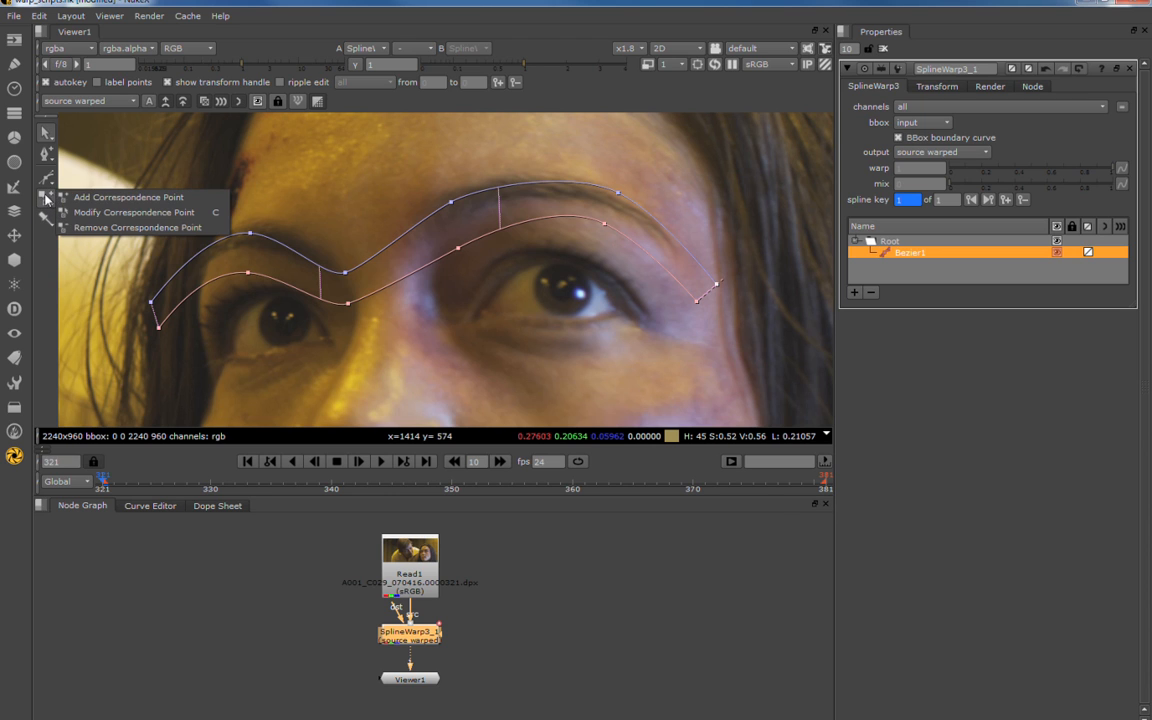
pyautogui.click(107, 213)
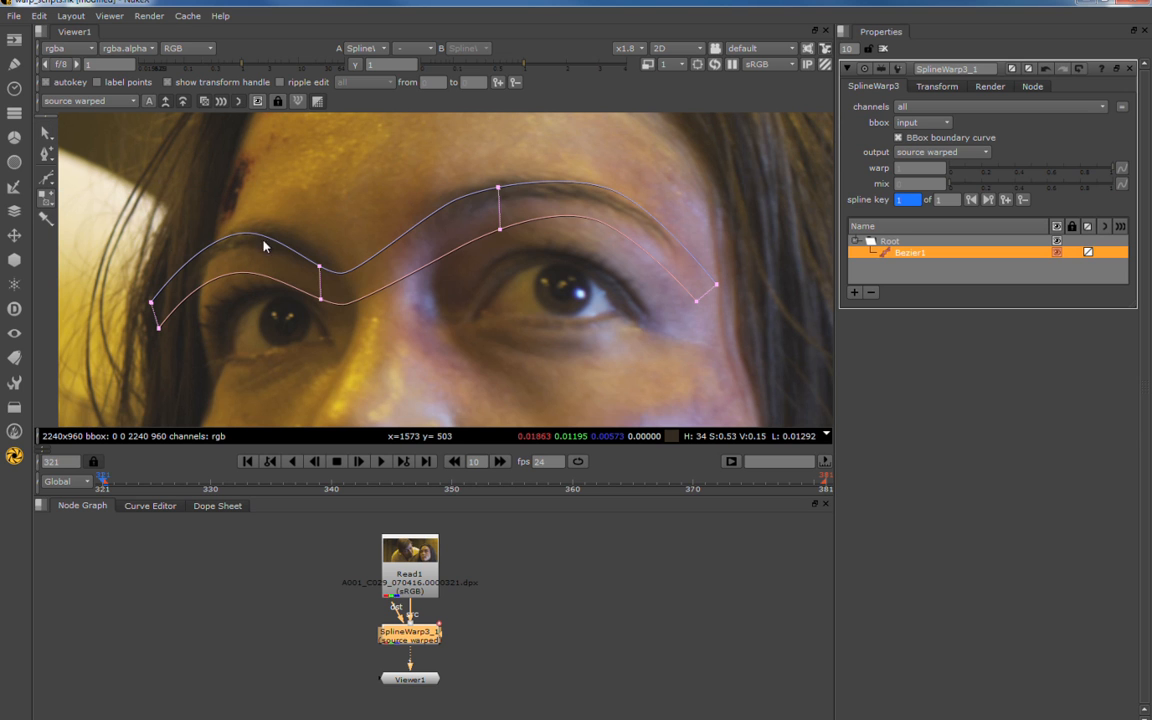
pyautogui.click(230, 237)
pyautogui.click(423, 220)
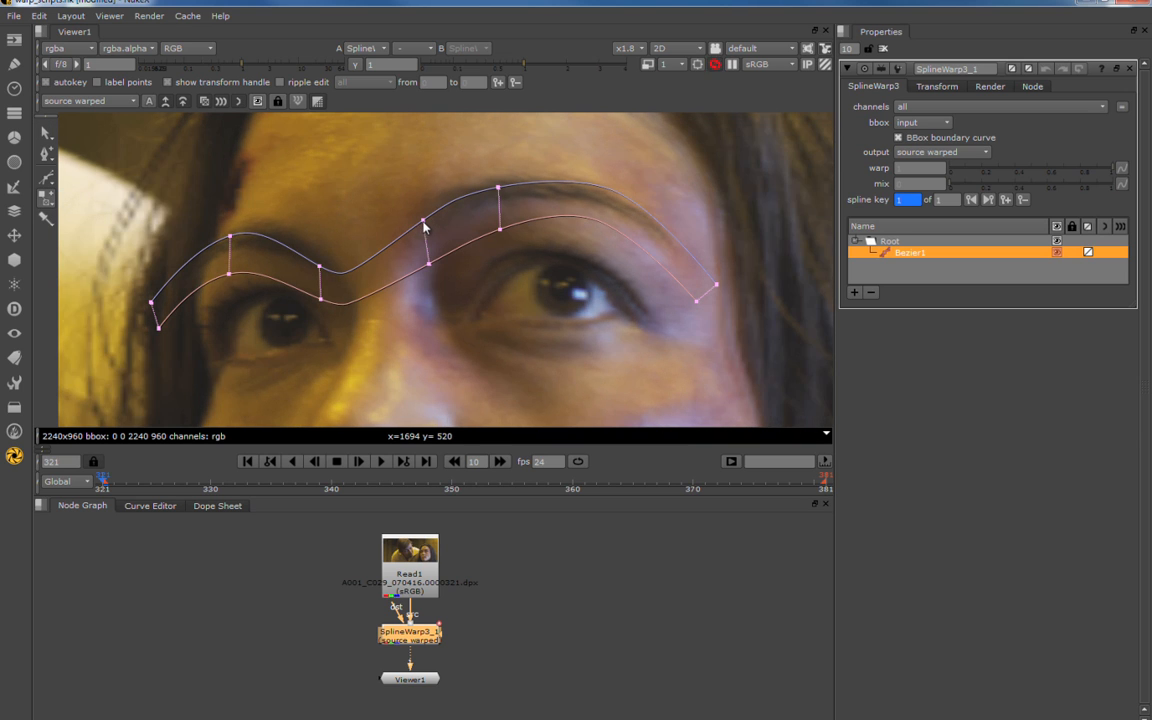
pyautogui.click(622, 197)
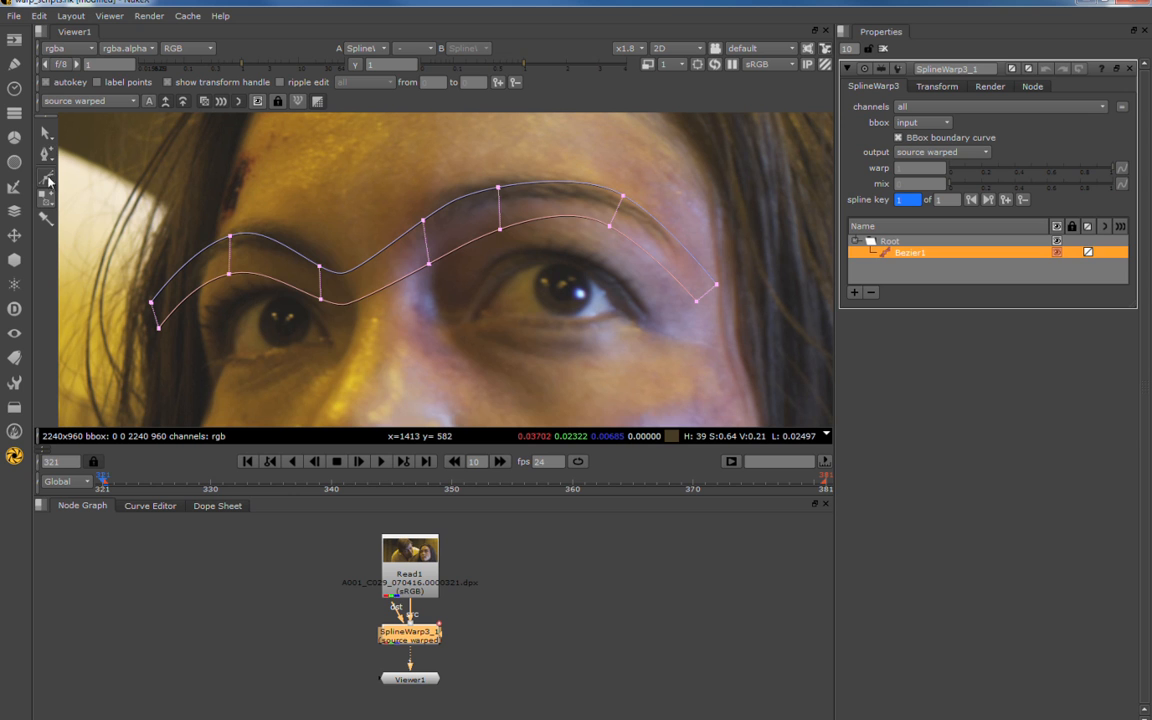
# Modify the two correspondence points between the eyebrows, sliding them along the curves closer to the bridge of the nose.
pyautogui.click(48, 204)
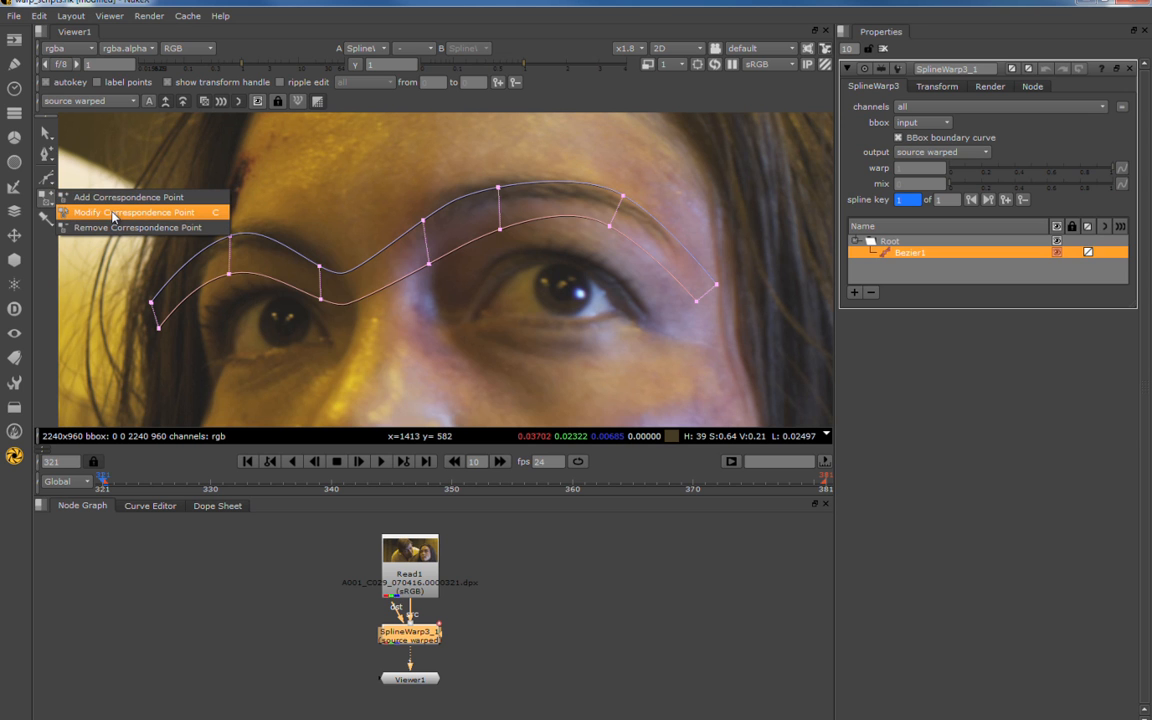
pyautogui.click(113, 213)
pyautogui.scroll(4, 460, 225)
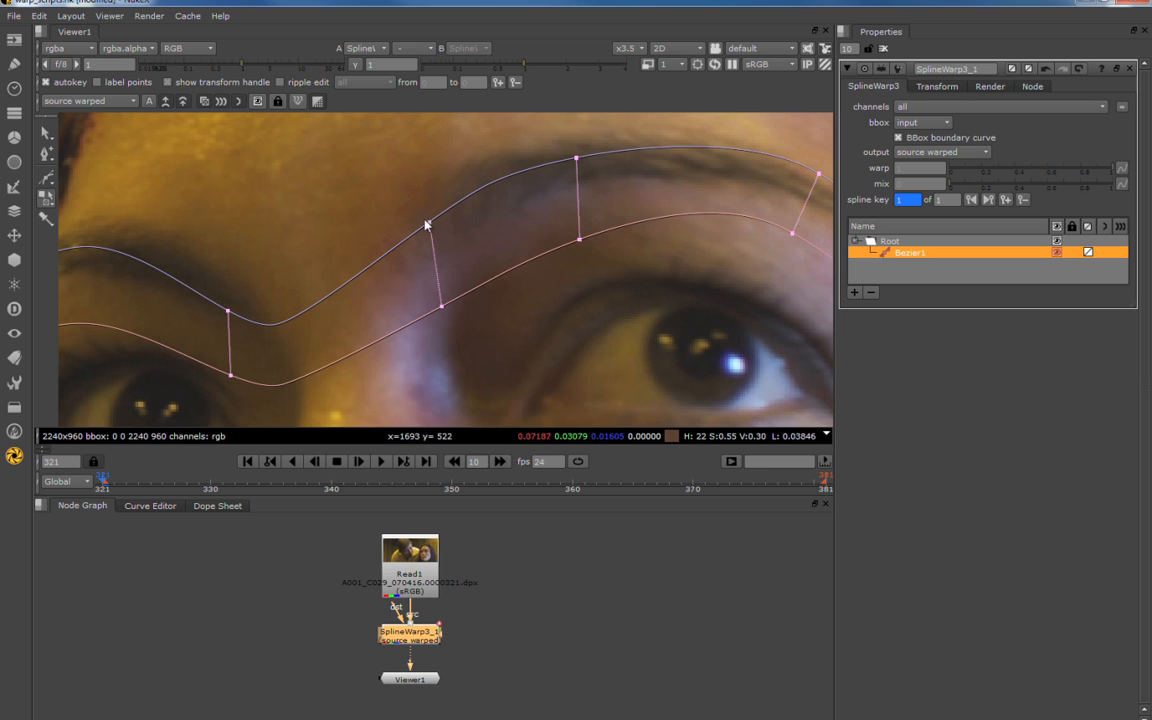
pyautogui.scroll(-5, 430, 268)
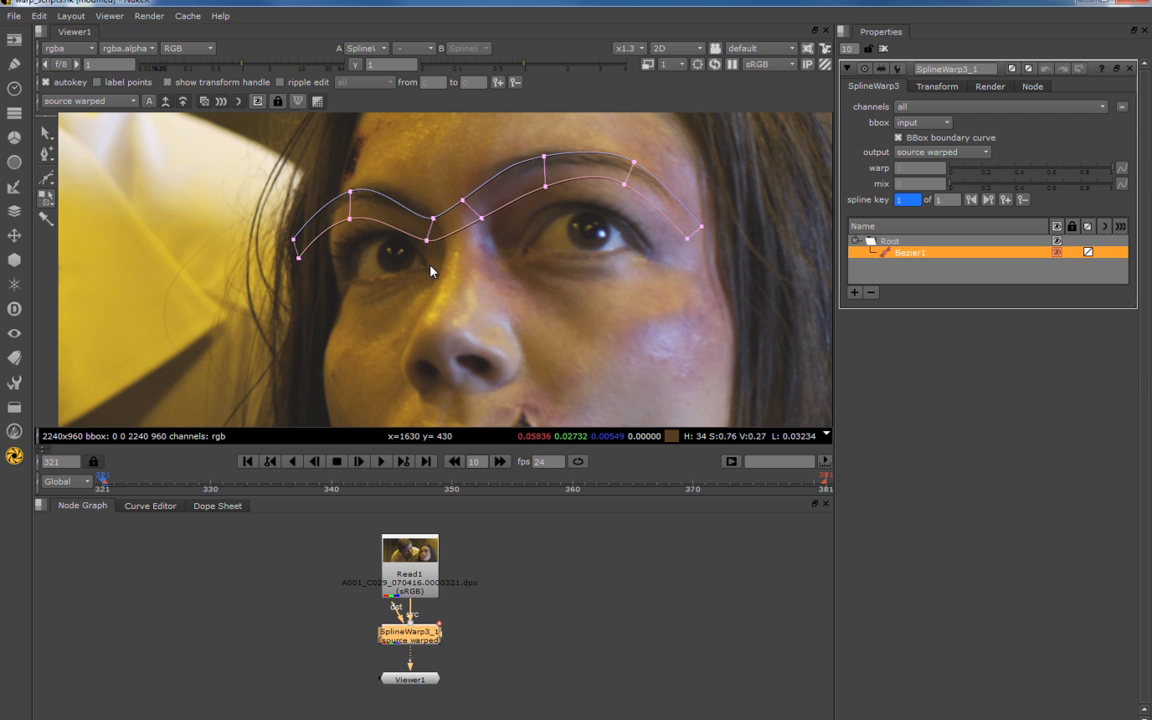
pyautogui.scroll(-5, 548, 332)
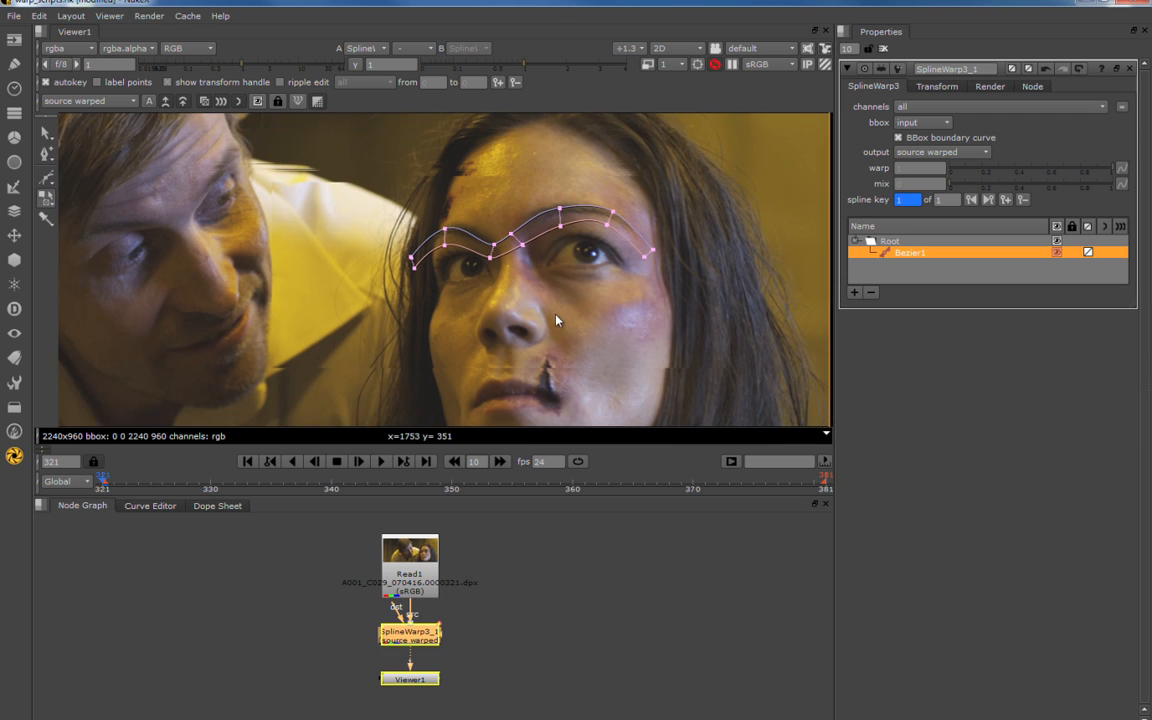
# Draw a second open Bezier warp curve with six points along the woman's upper lip, from one mouth corner to the other.
pyautogui.click(46, 133)
pyautogui.click(46, 178)
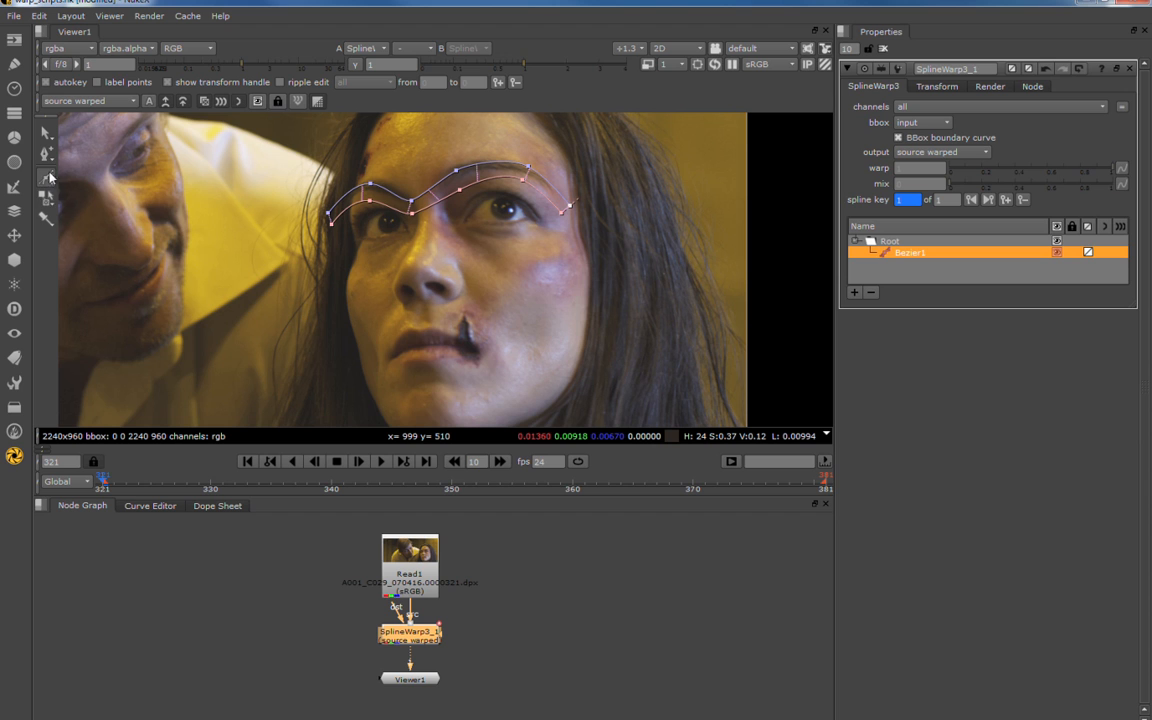
pyautogui.click(385, 361)
pyautogui.click(403, 335)
pyautogui.click(421, 335)
pyautogui.click(432, 332)
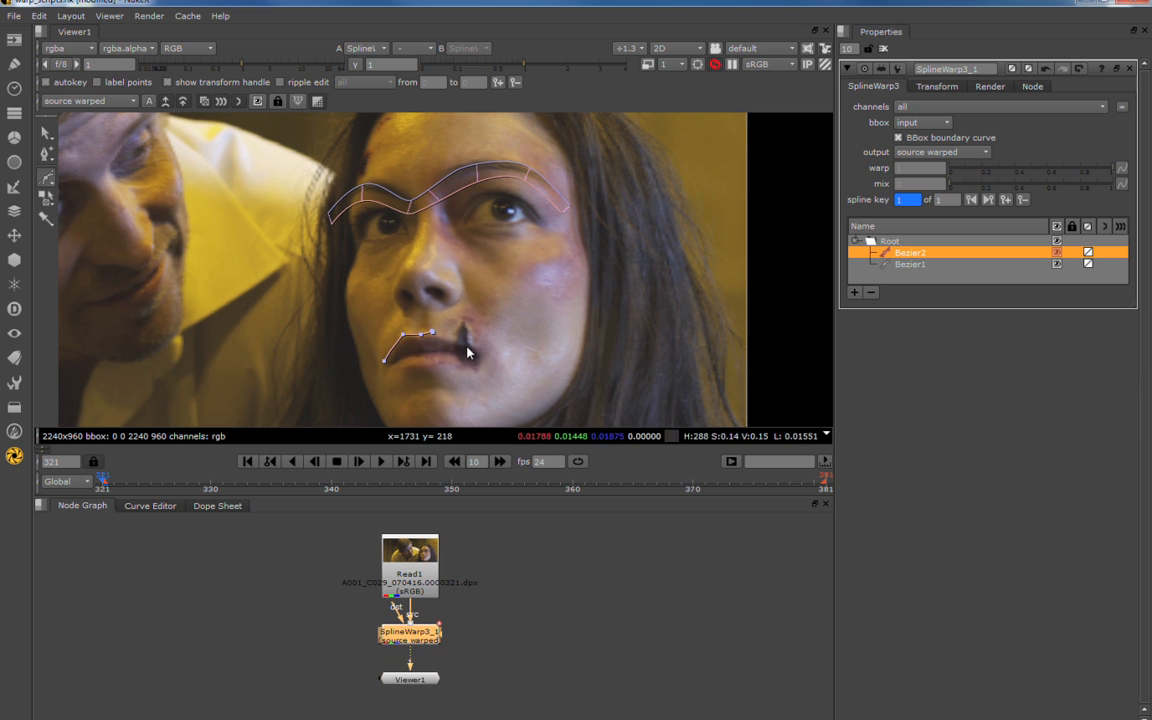
pyautogui.click(466, 346)
pyautogui.click(479, 358)
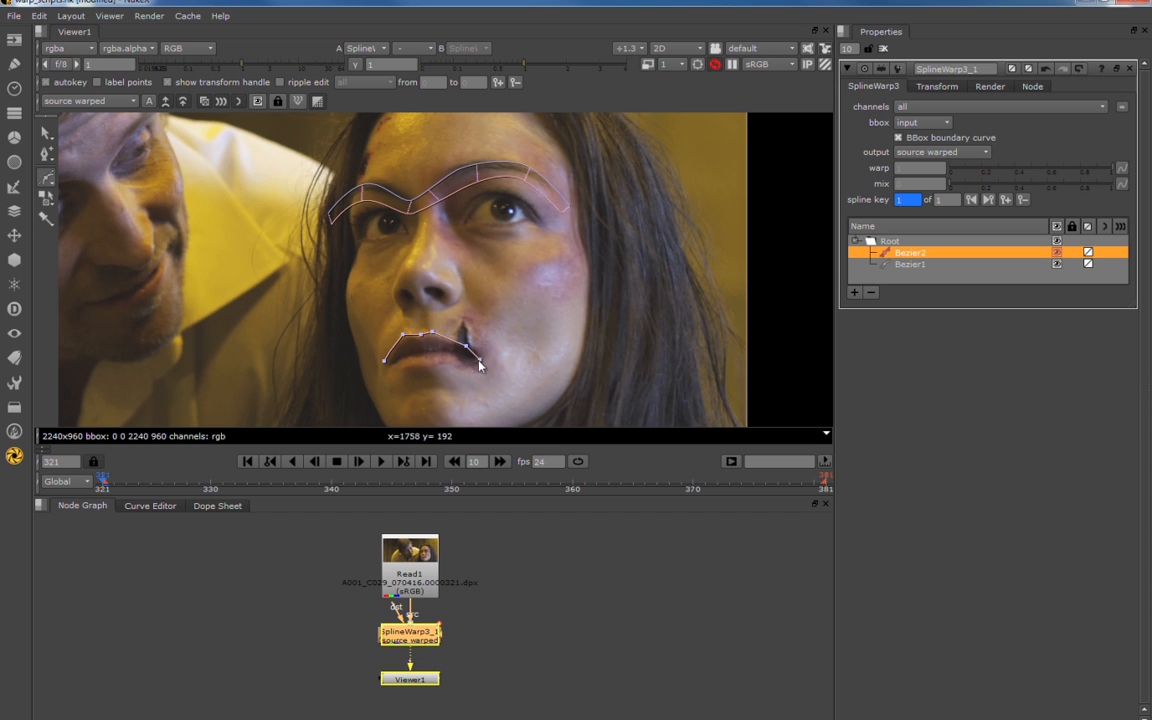
# Draw an ellipse warp curve around the woman's nose and return to the selection tool.
pyautogui.click(54, 185)
pyautogui.click(85, 205)
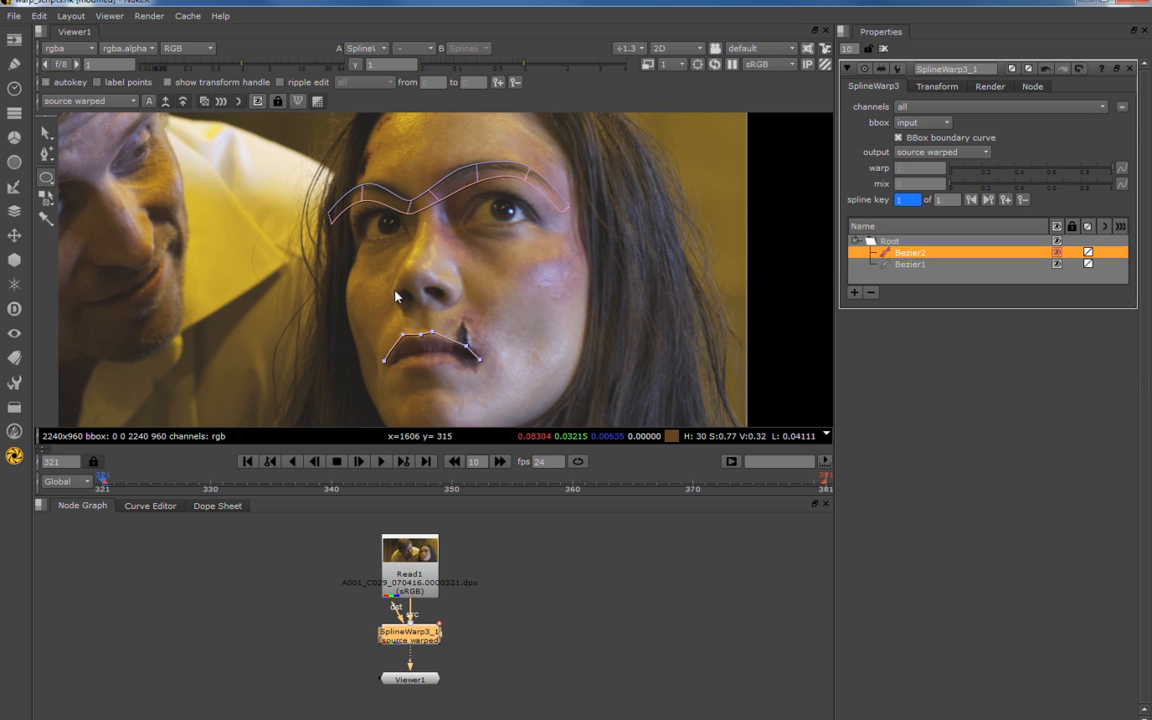
pyautogui.moveTo(386, 240); pyautogui.dragTo(480, 316)
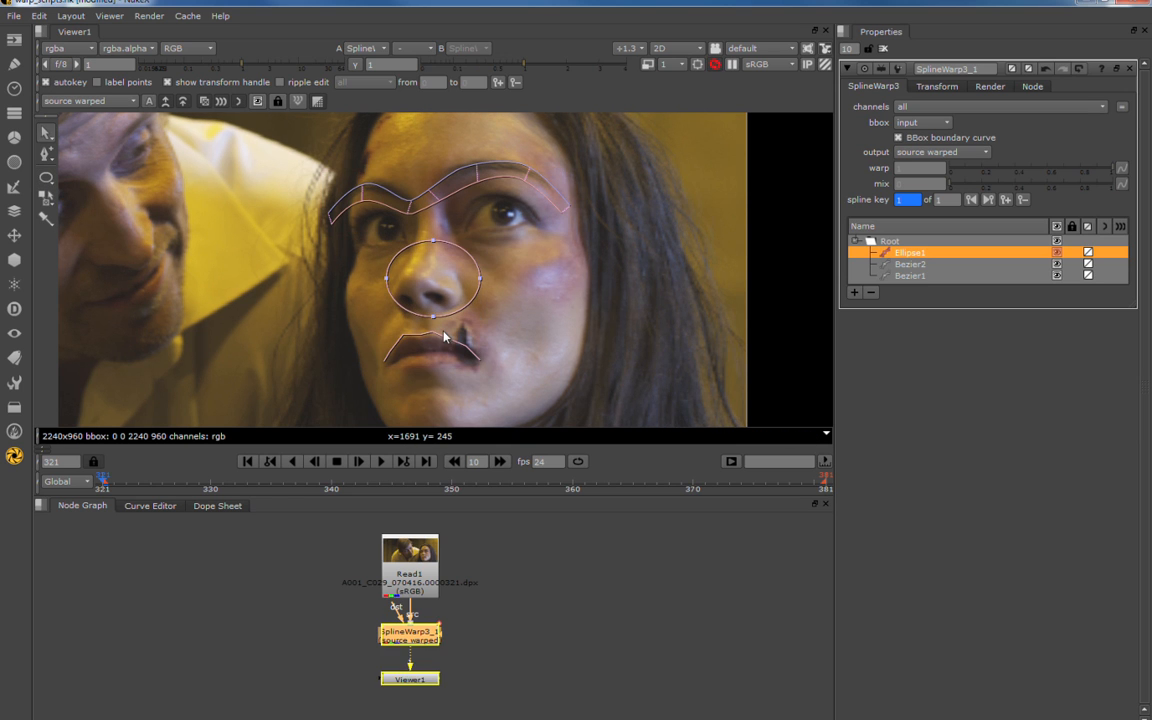
pyautogui.click(46, 134)
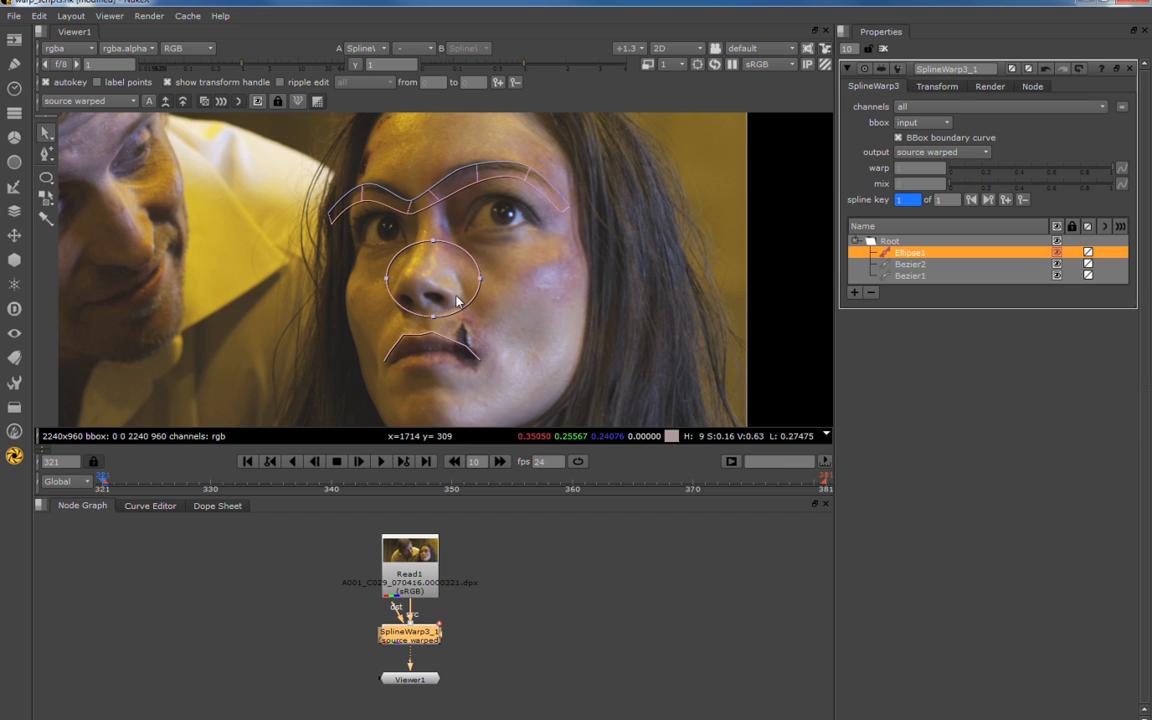
# Select the curves Bezier1, Bezier2 and Ellipse1 in turn to identify each one on the face.
pyautogui.click(903, 266)
pyautogui.click(919, 277)
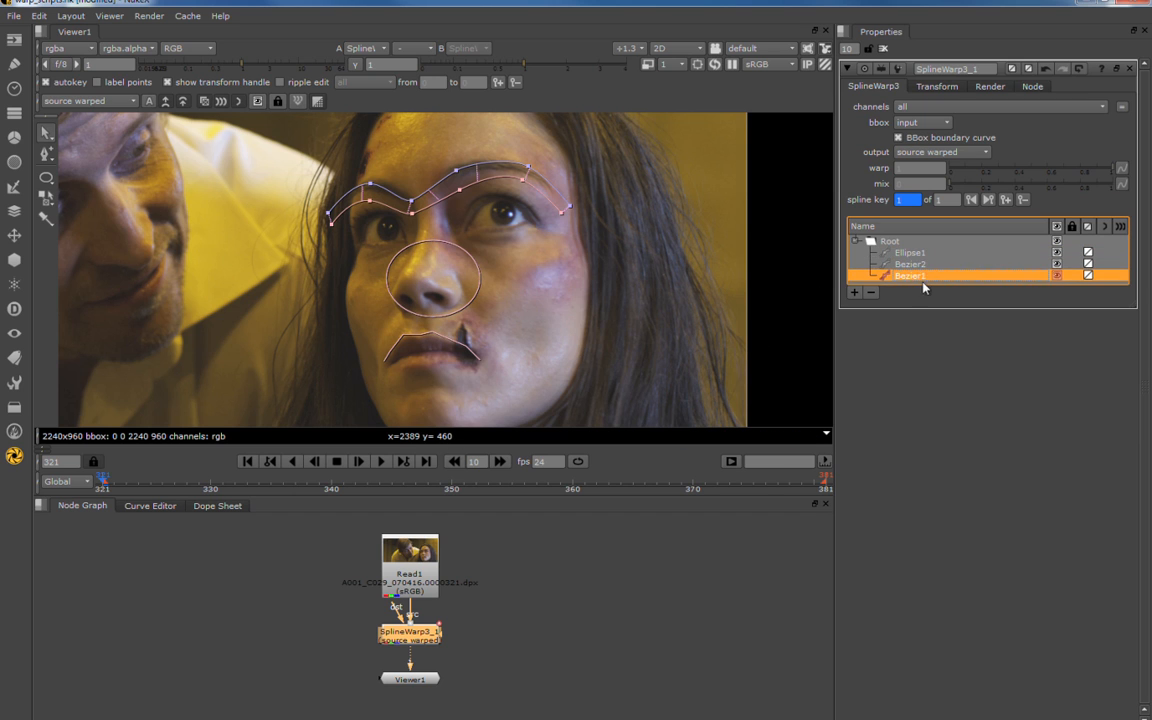
pyautogui.click(911, 254)
pyautogui.click(911, 266)
pyautogui.click(915, 254)
pyautogui.click(914, 275)
pyautogui.click(910, 264)
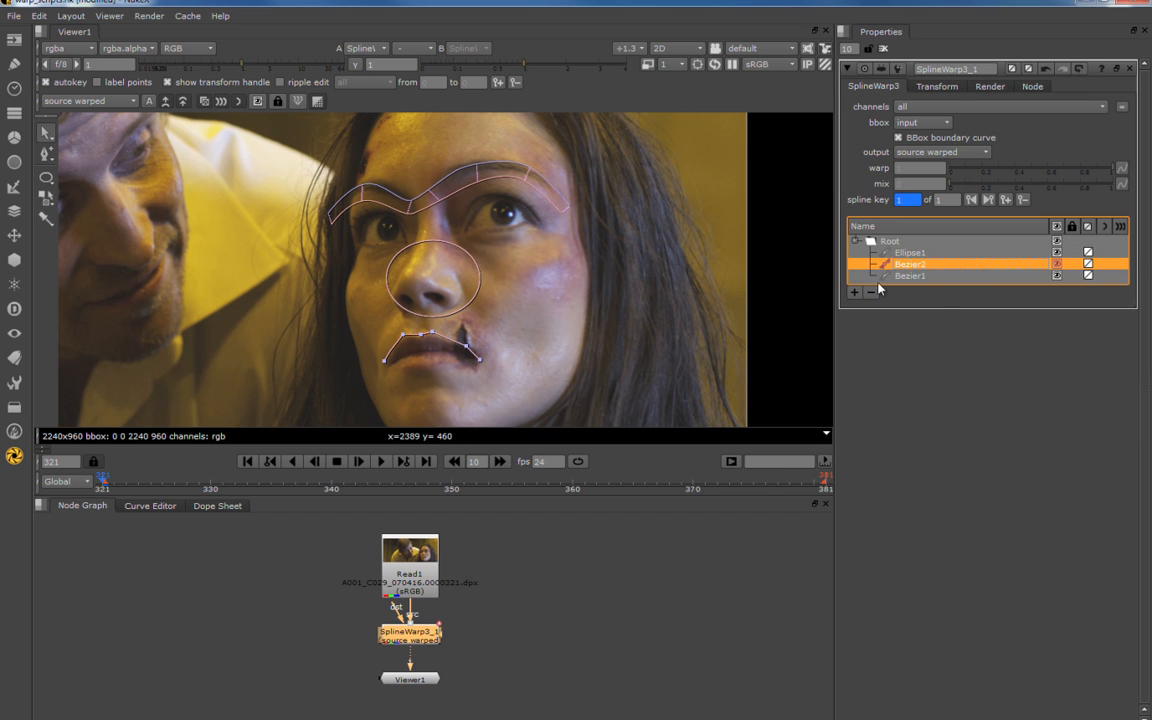
# Hide and show Bezier1, Bezier2 and Ellipse1 in turn to compare how each curve affects the warp.
pyautogui.click(1058, 265)
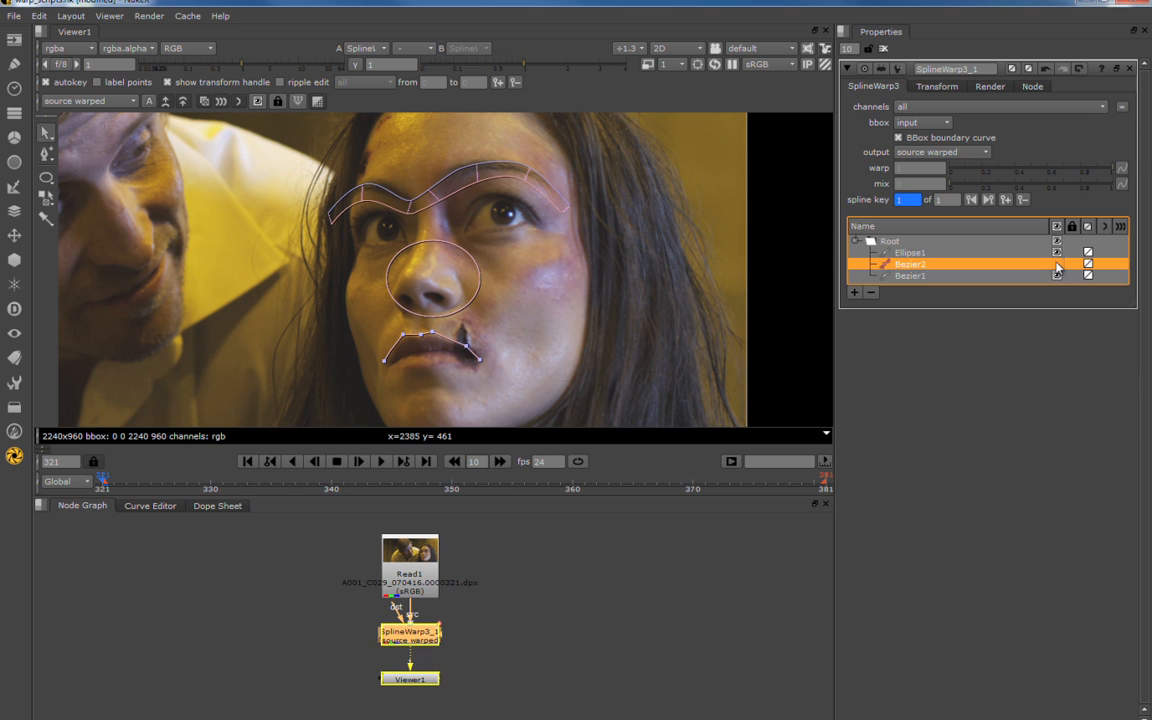
pyautogui.click(1058, 276)
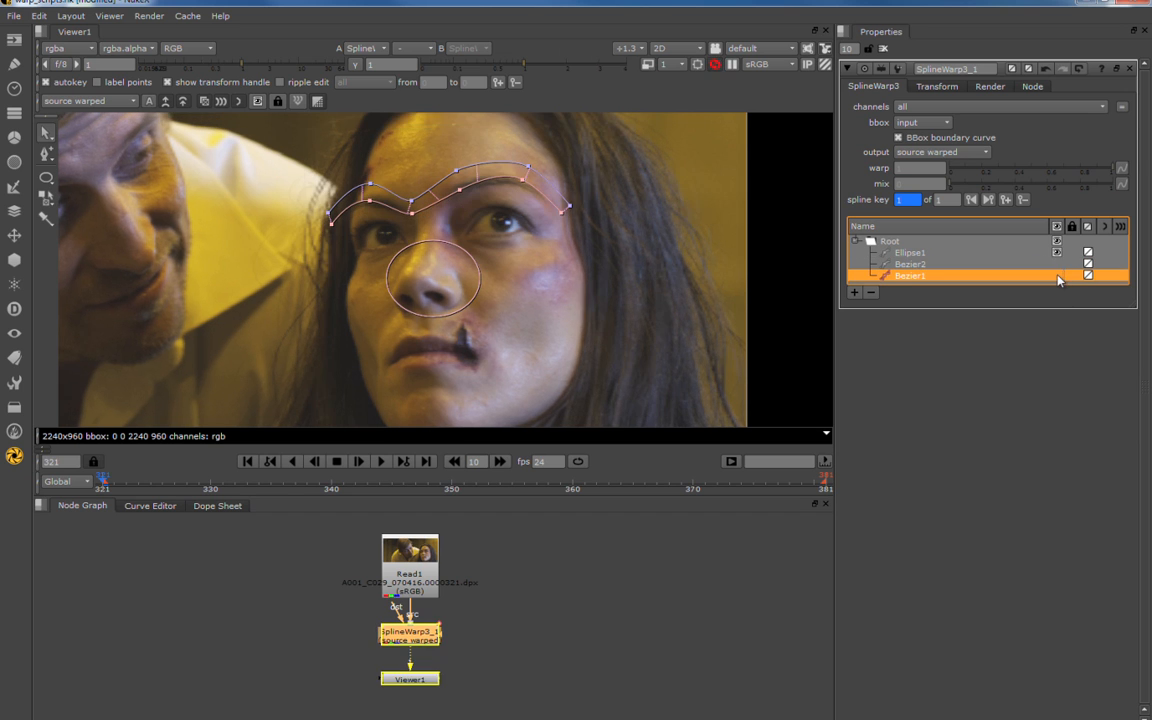
pyautogui.click(1057, 275)
pyautogui.click(1058, 265)
pyautogui.click(1058, 253)
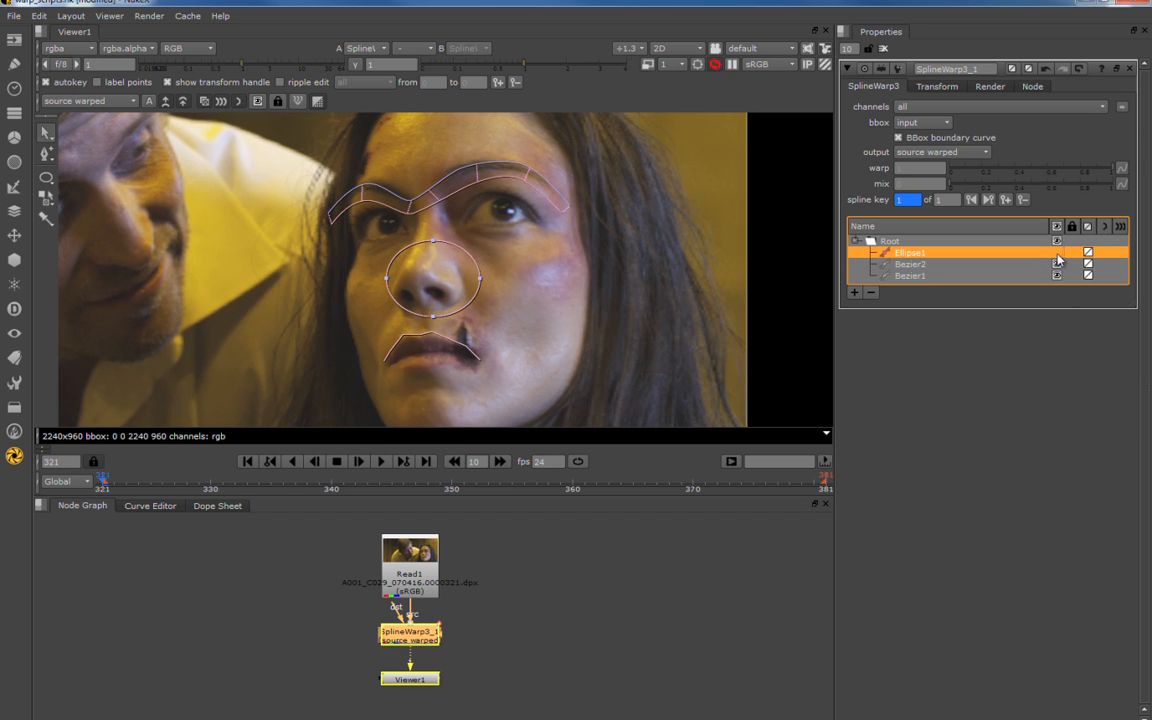
pyautogui.click(1058, 265)
pyautogui.click(1058, 276)
pyautogui.click(1058, 265)
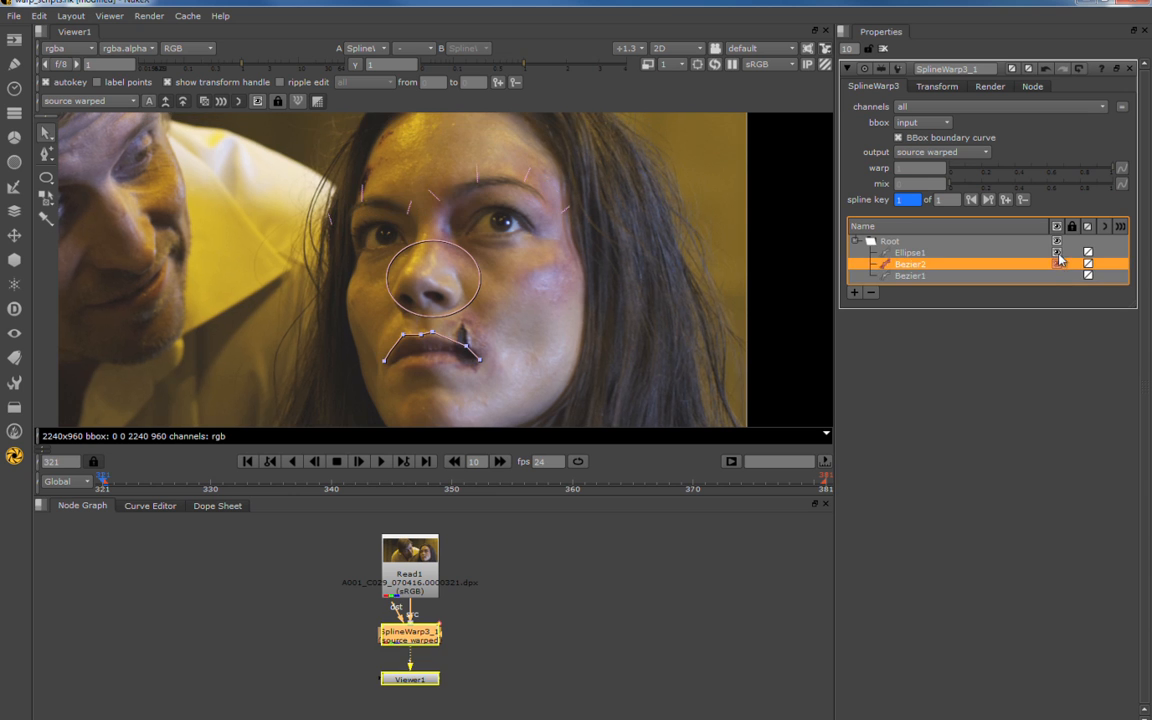
pyautogui.click(1058, 254)
pyautogui.click(1058, 276)
pyautogui.click(1058, 253)
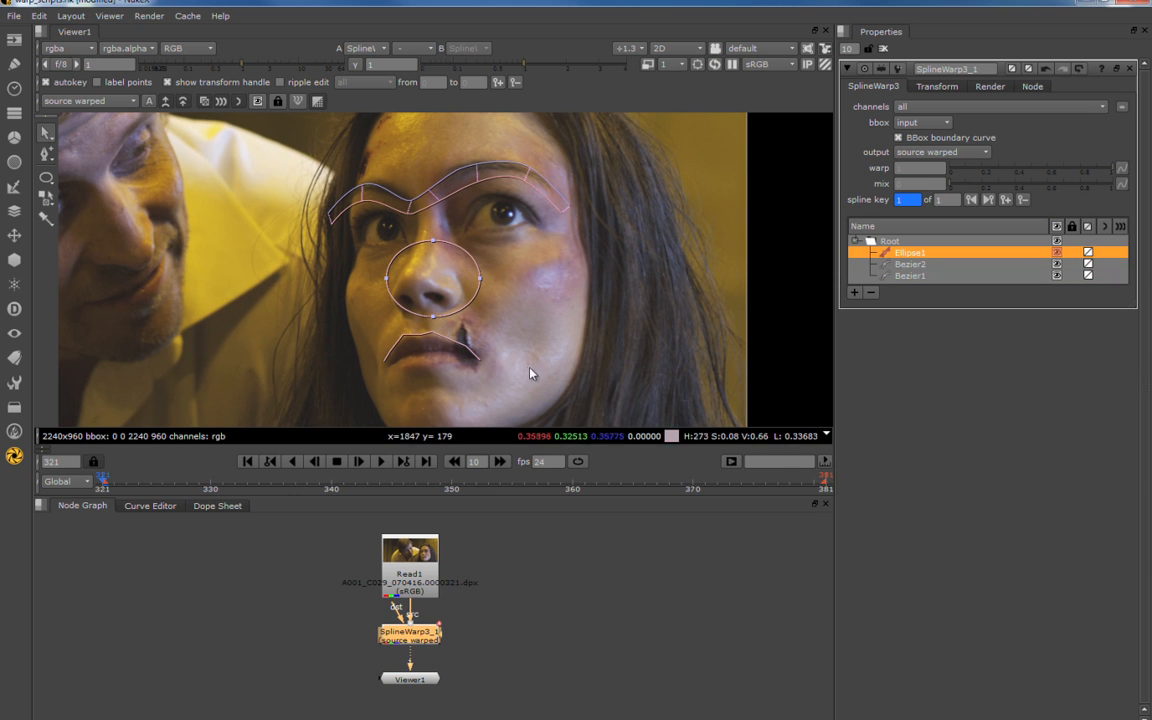
# Delete the nose ellipse and the upper lip Bezier curve.
pyautogui.moveTo(535, 226); pyautogui.dragTo(495, 322)
pyautogui.press('Delete')
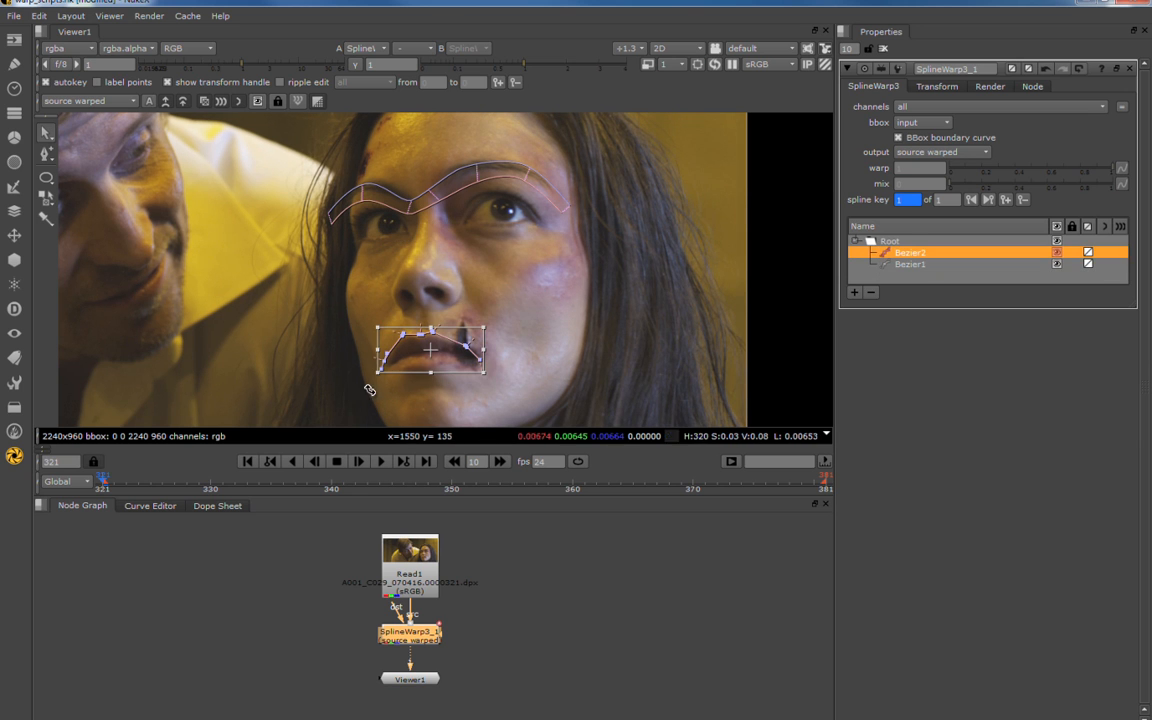
pyautogui.press('Delete')
# Draw a tall ellipse around the woman's eye and raised brow on the bruised side, and make it a hard boundary.
pyautogui.scroll(4, 501, 347)
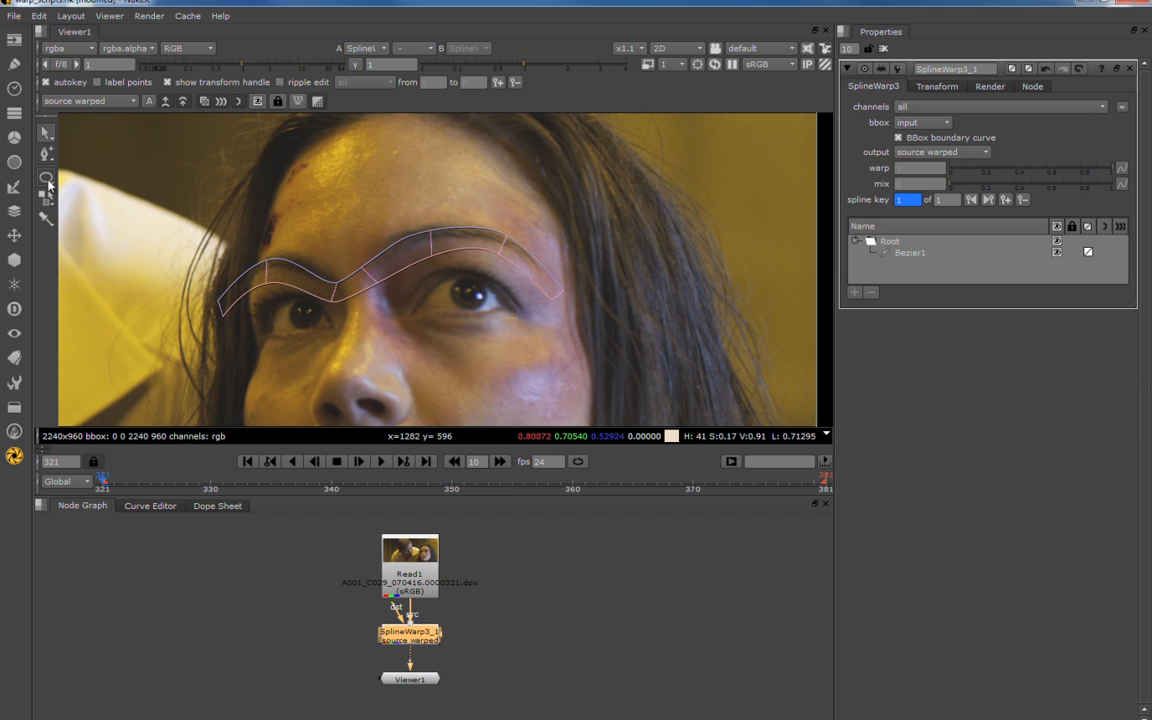
pyautogui.moveTo(403, 189); pyautogui.dragTo(383, 141)
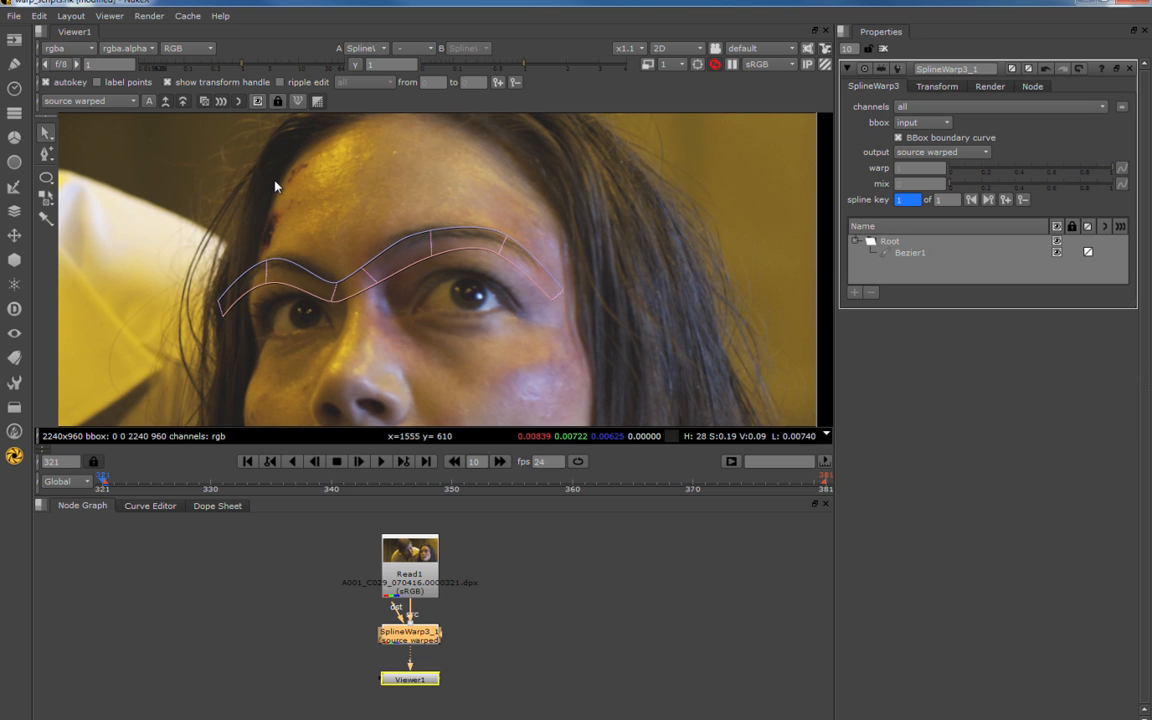
pyautogui.click(47, 178)
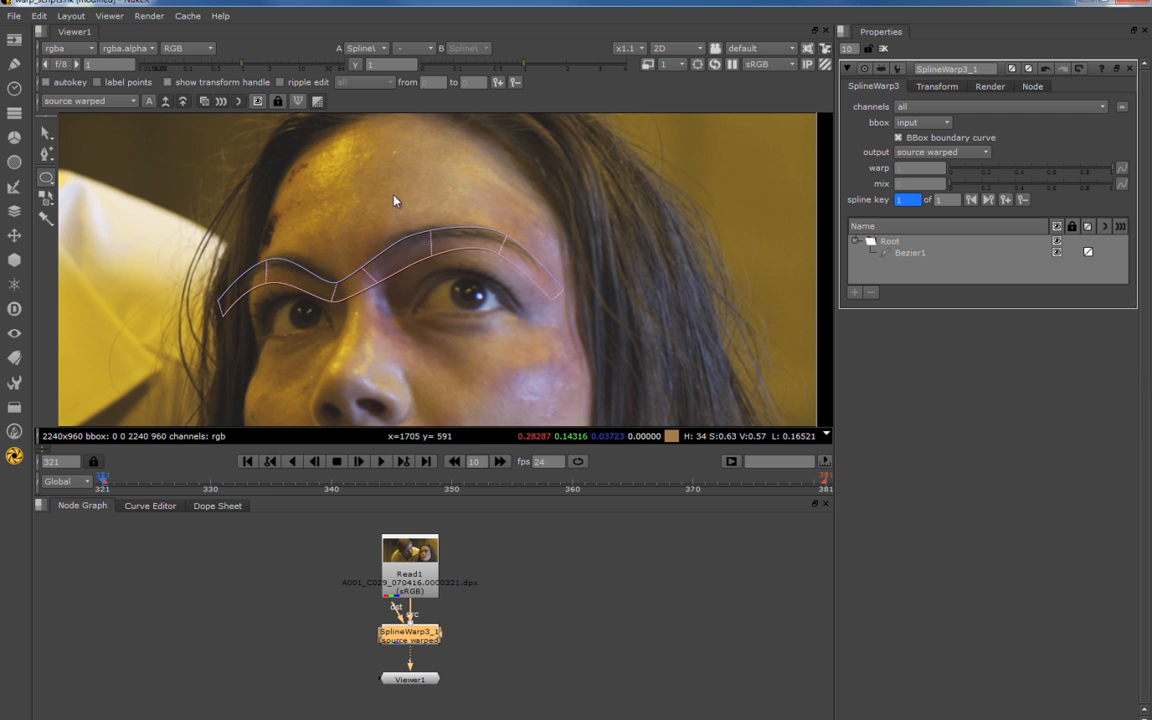
pyautogui.moveTo(394, 193); pyautogui.dragTo(521, 364)
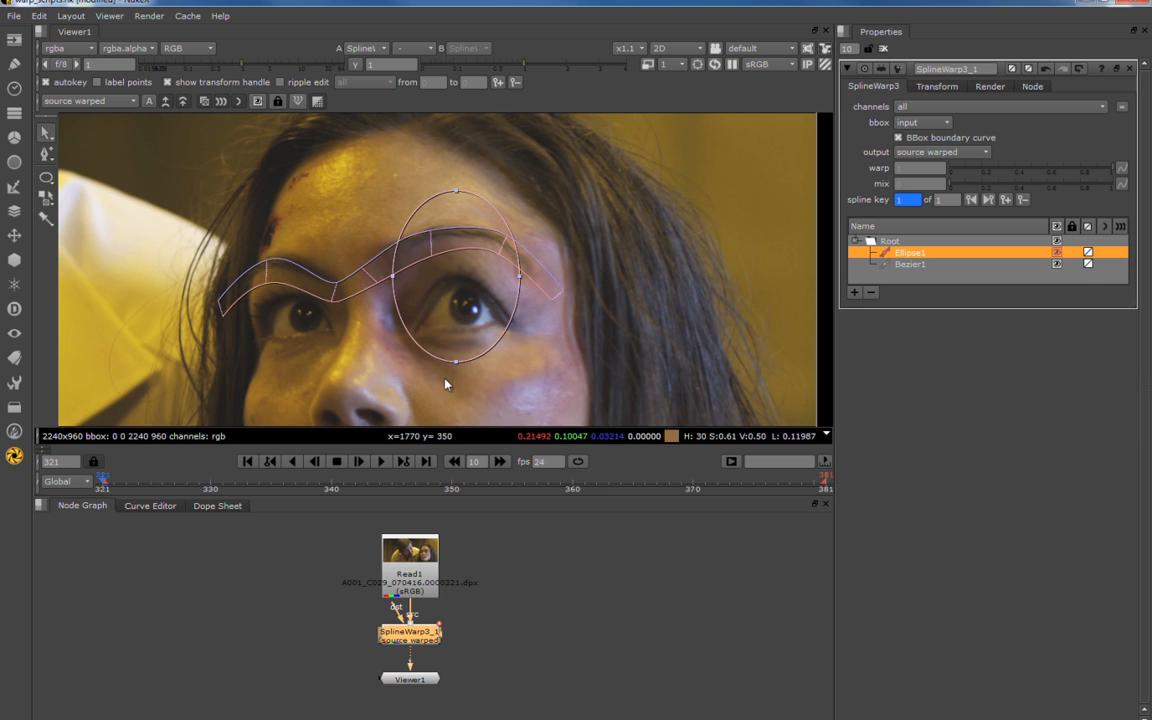
pyautogui.click(1104, 253)
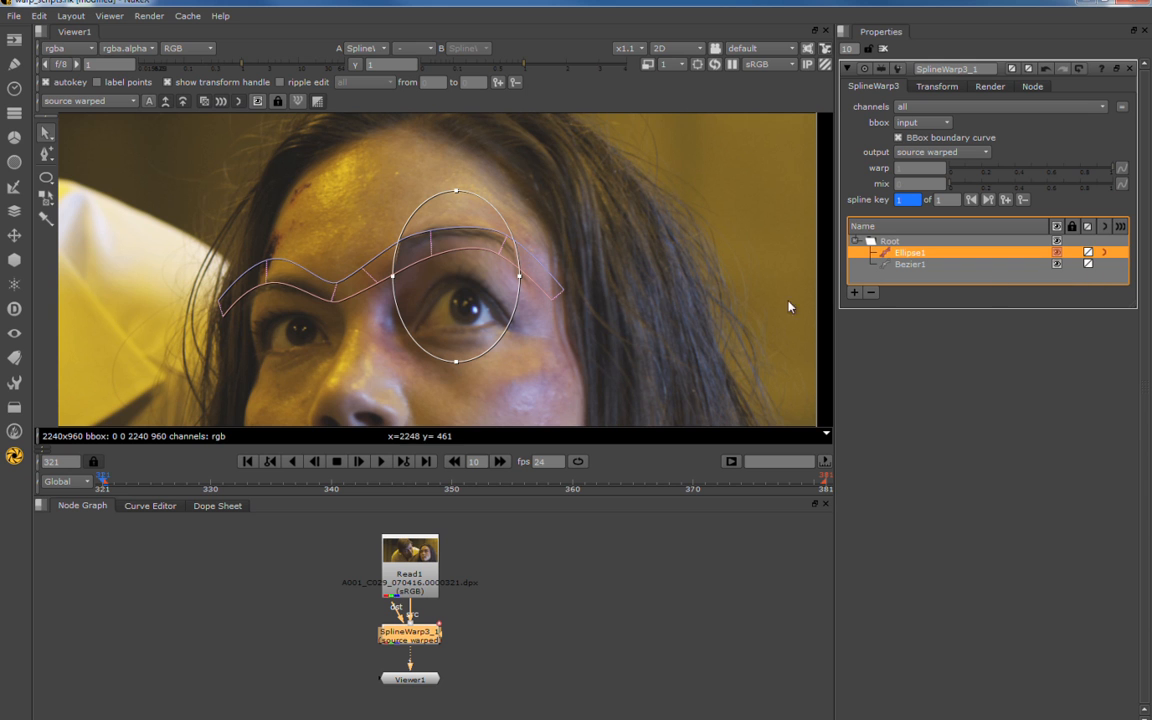
# Reshape the boundary ellipse by lowering its bottom point and nudging its outer side point, and make it a soft boundary.
pyautogui.scroll(5, 446, 260)
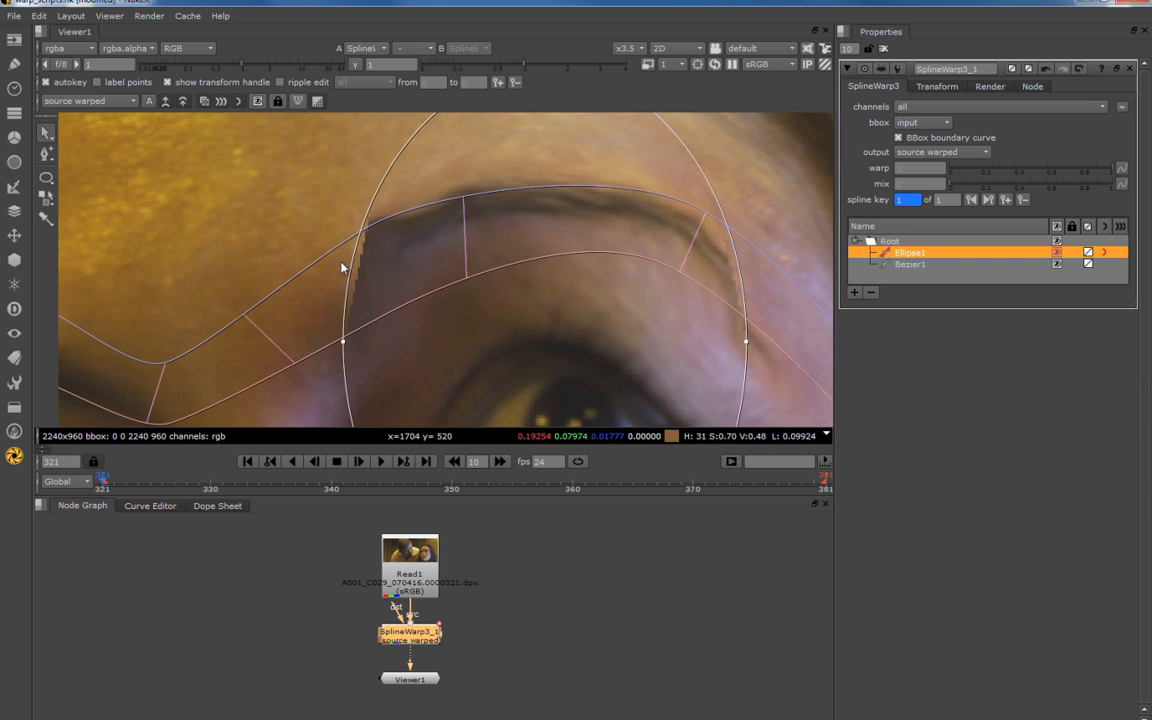
pyautogui.scroll(-5, 368, 243)
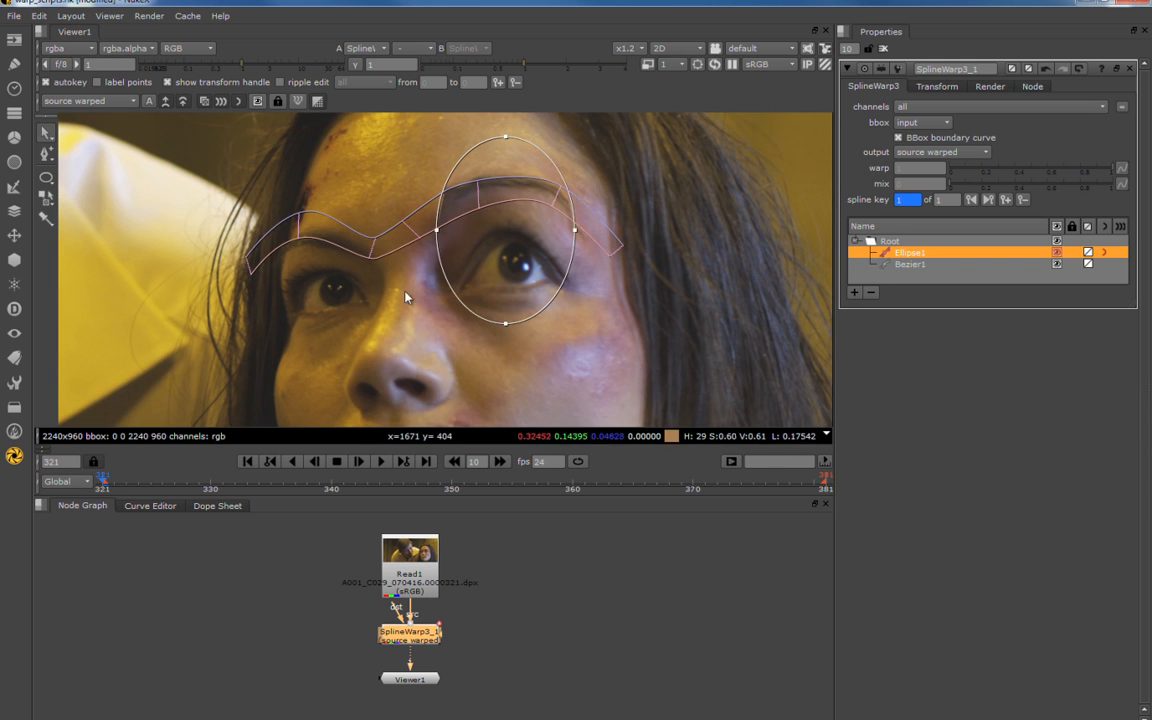
pyautogui.moveTo(506, 323); pyautogui.dragTo(506, 350)
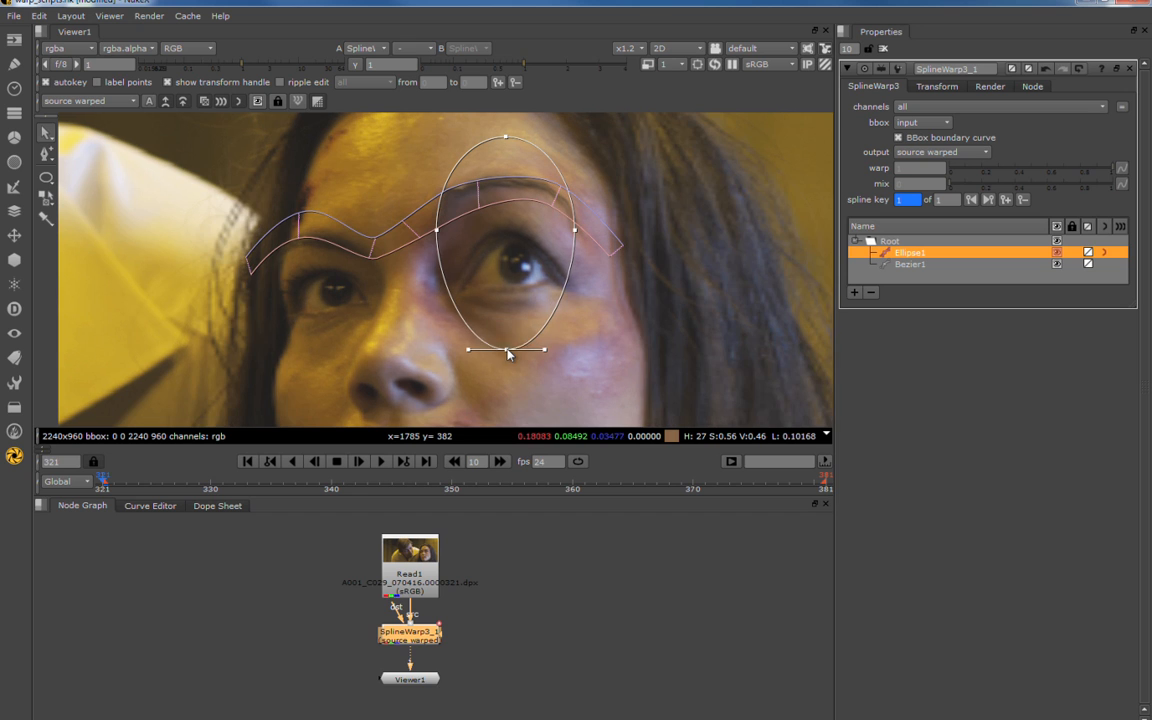
pyautogui.moveTo(575, 230)
pyautogui.mouseDown()
pyautogui.moveTo(494, 233)
pyautogui.moveTo(587, 234)
pyautogui.moveTo(572, 230)
pyautogui.mouseUp()
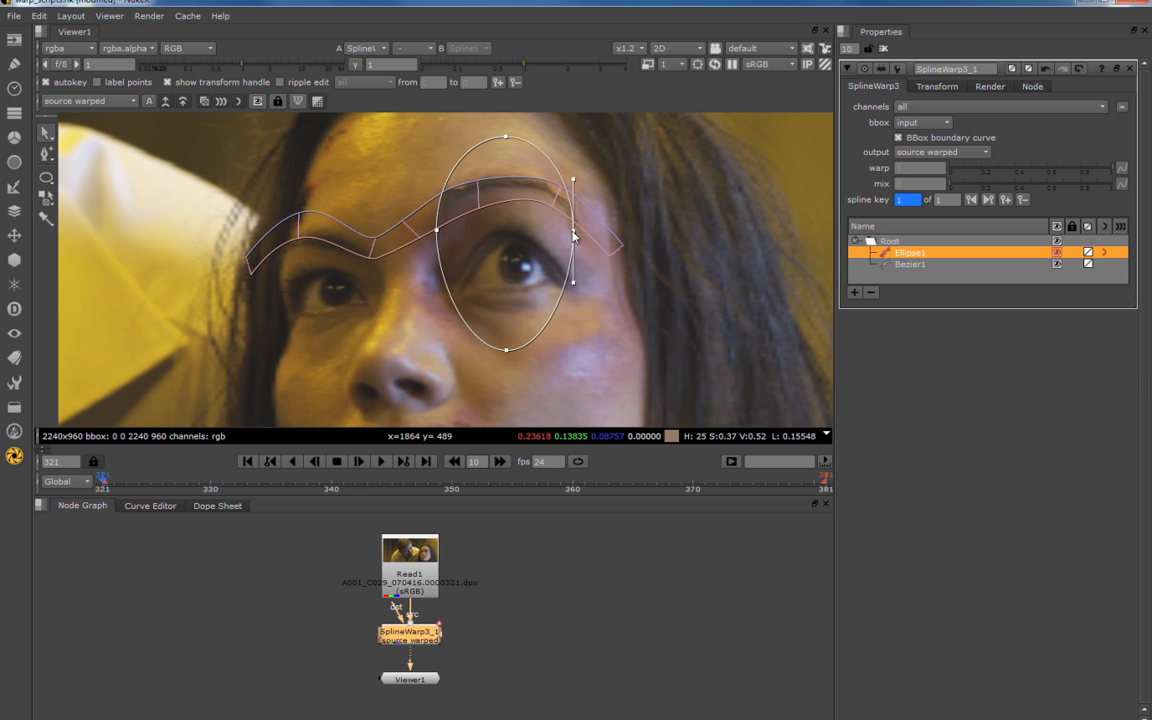
pyautogui.click(1118, 254)
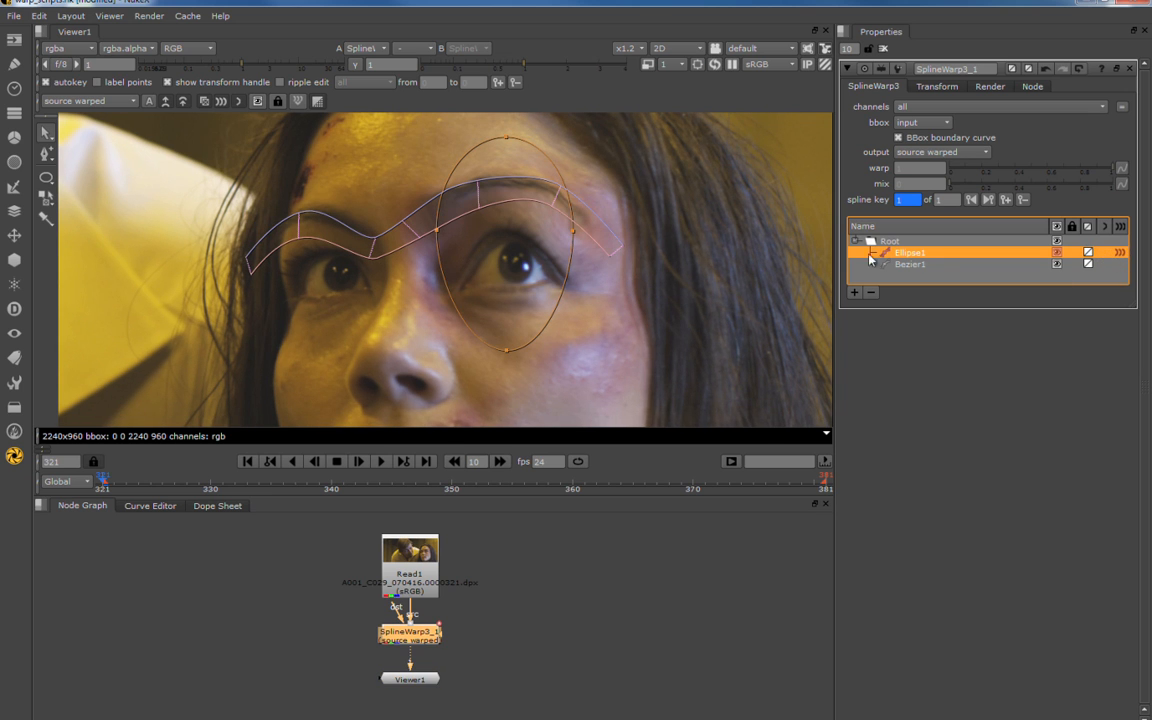
pyautogui.moveTo(571, 232)
pyautogui.mouseDown()
pyautogui.moveTo(551, 237)
pyautogui.moveTo(568, 238)
pyautogui.mouseUp()
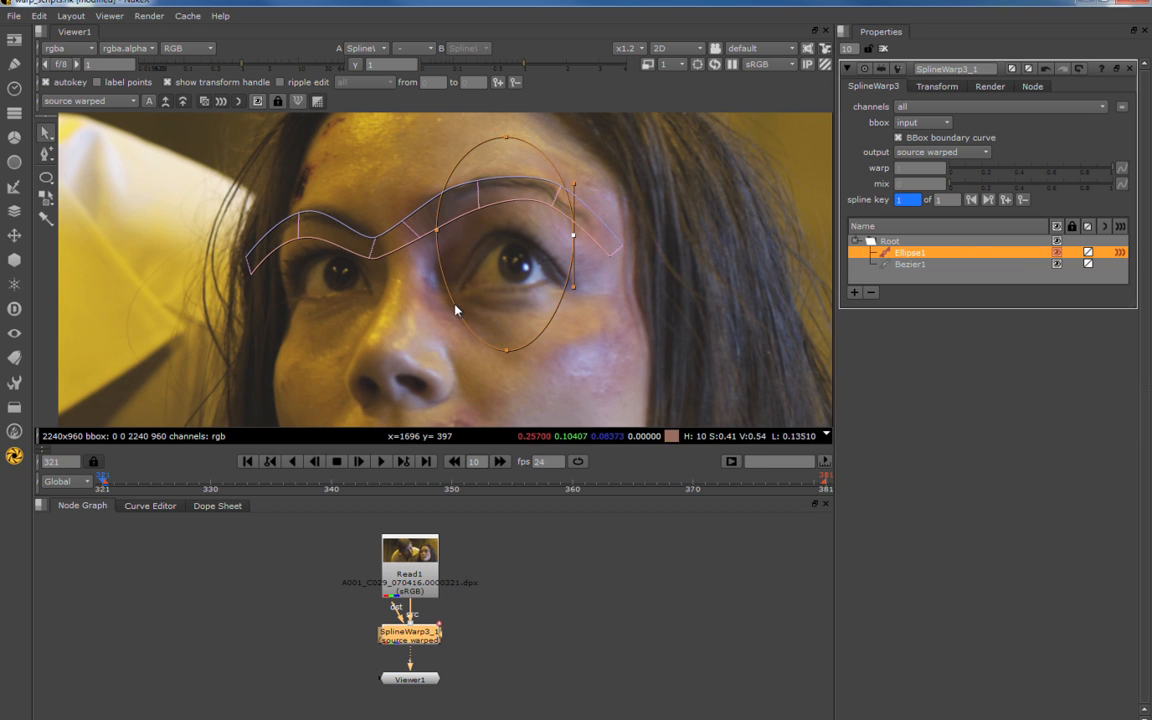
# Draw a second tall ellipse around the woman's other eye and brow, and move its nose-side point slightly down.
pyautogui.click(45, 180)
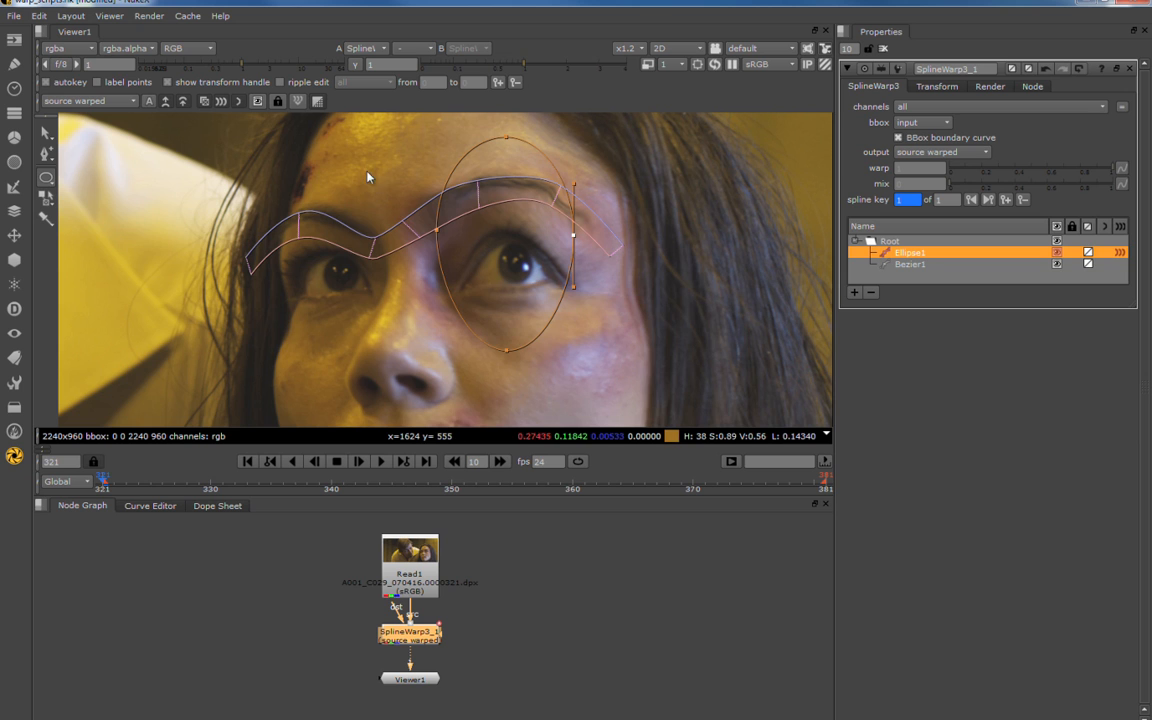
pyautogui.moveTo(368, 160)
pyautogui.mouseDown()
pyautogui.moveTo(345, 240)
pyautogui.moveTo(284, 362)
pyautogui.mouseUp()
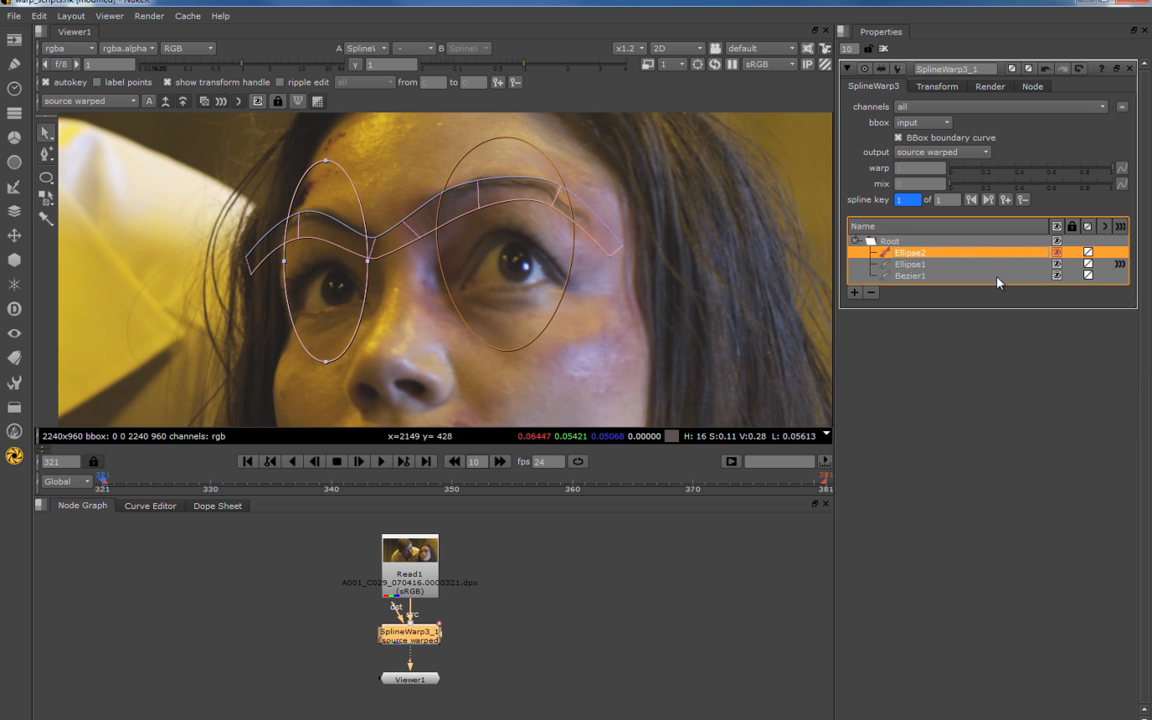
pyautogui.click(369, 261)
pyautogui.moveTo(371, 262)
pyautogui.mouseDown()
pyautogui.moveTo(453, 256)
pyautogui.moveTo(372, 275)
pyautogui.mouseUp()
pyautogui.scroll(-3, 490, 202)
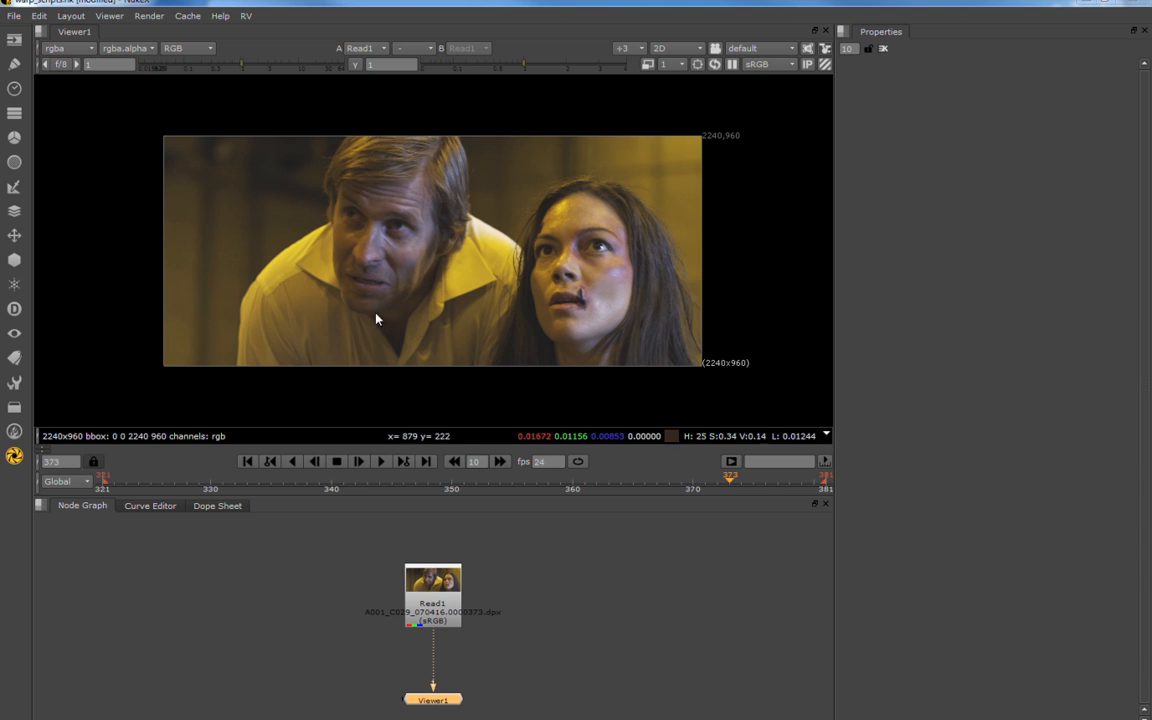
# Move the Read1 node up and insert a SplineWarp node between it and the viewer.
pyautogui.moveTo(442, 611); pyautogui.dragTo(442, 589)
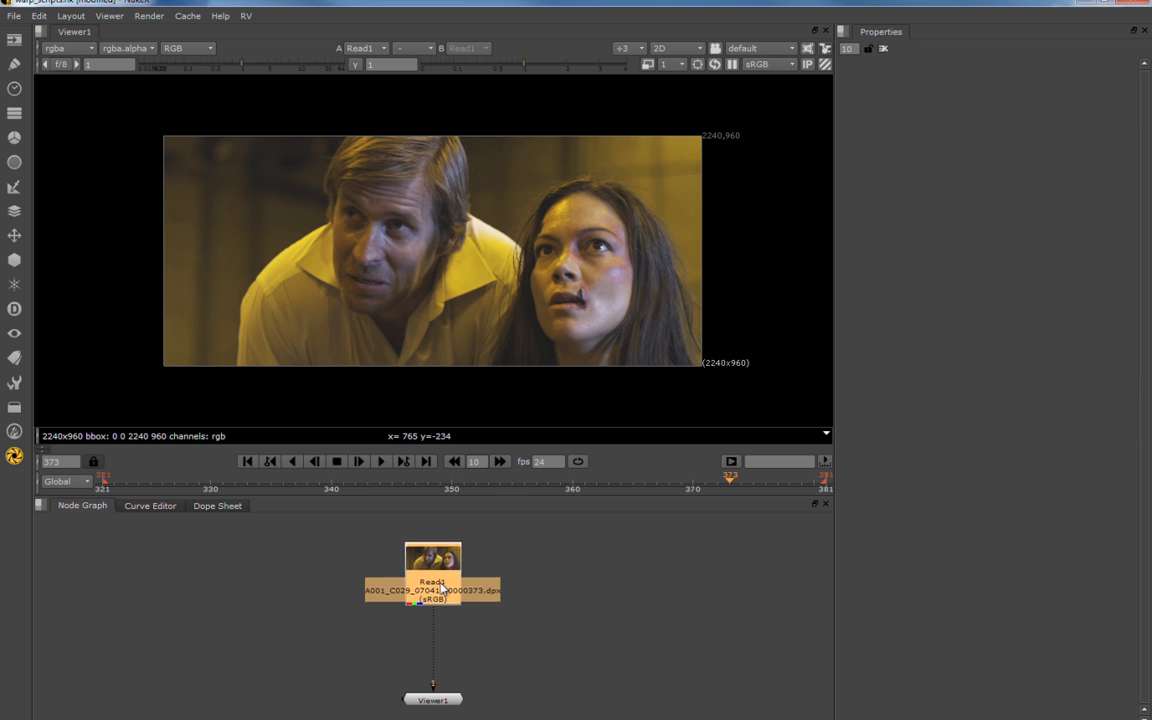
pyautogui.press('Tab')
pyautogui.write('spl')
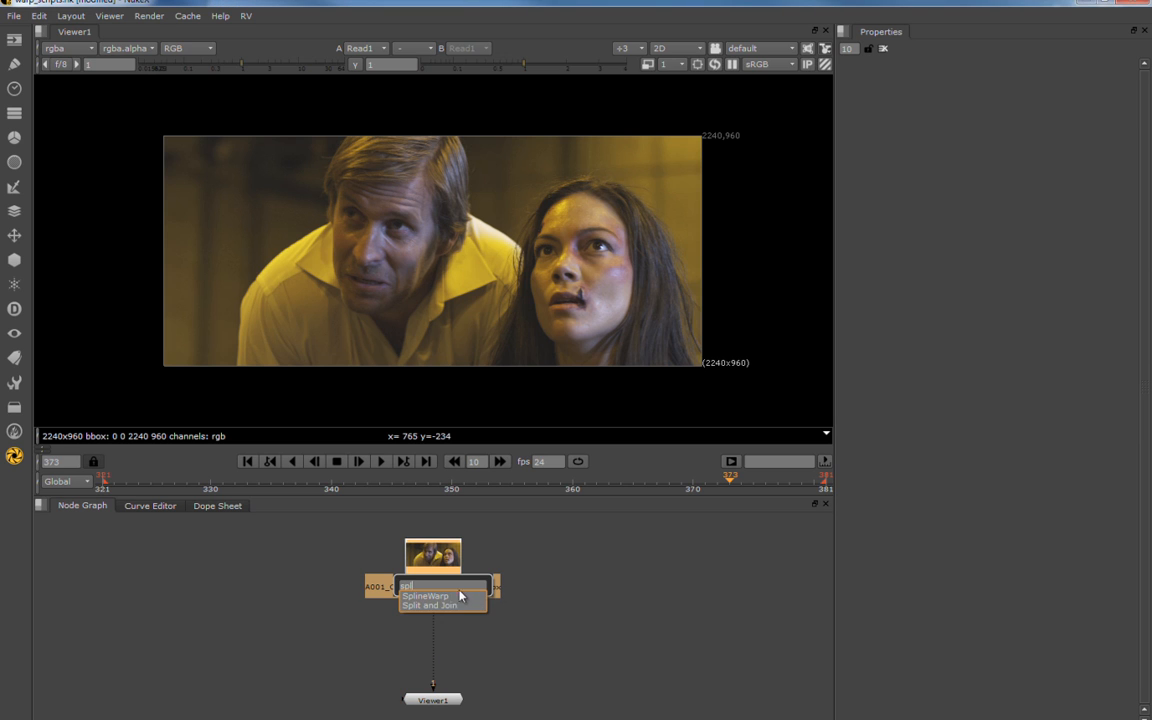
pyautogui.click(439, 598)
pyautogui.moveTo(441, 614); pyautogui.dragTo(436, 638)
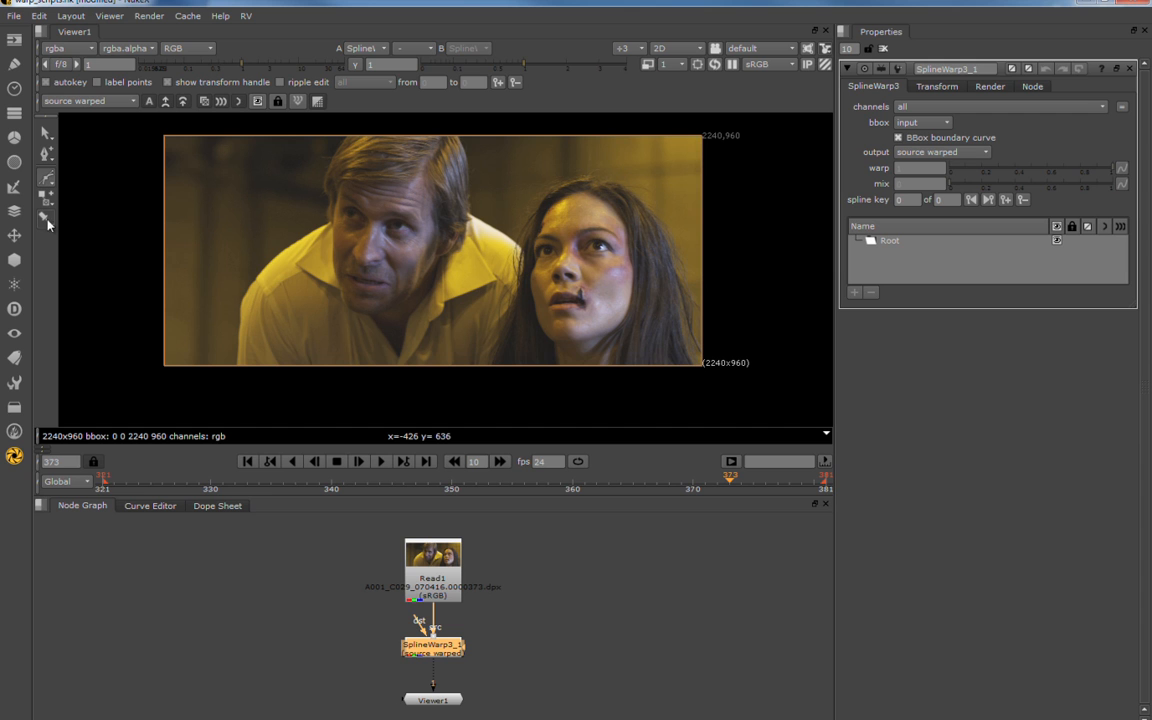
# Draw an open Bezier curve down the middle of the woman's face, from above the hairline through nose and lips to below the chin.
pyautogui.scroll(2, 585, 246)
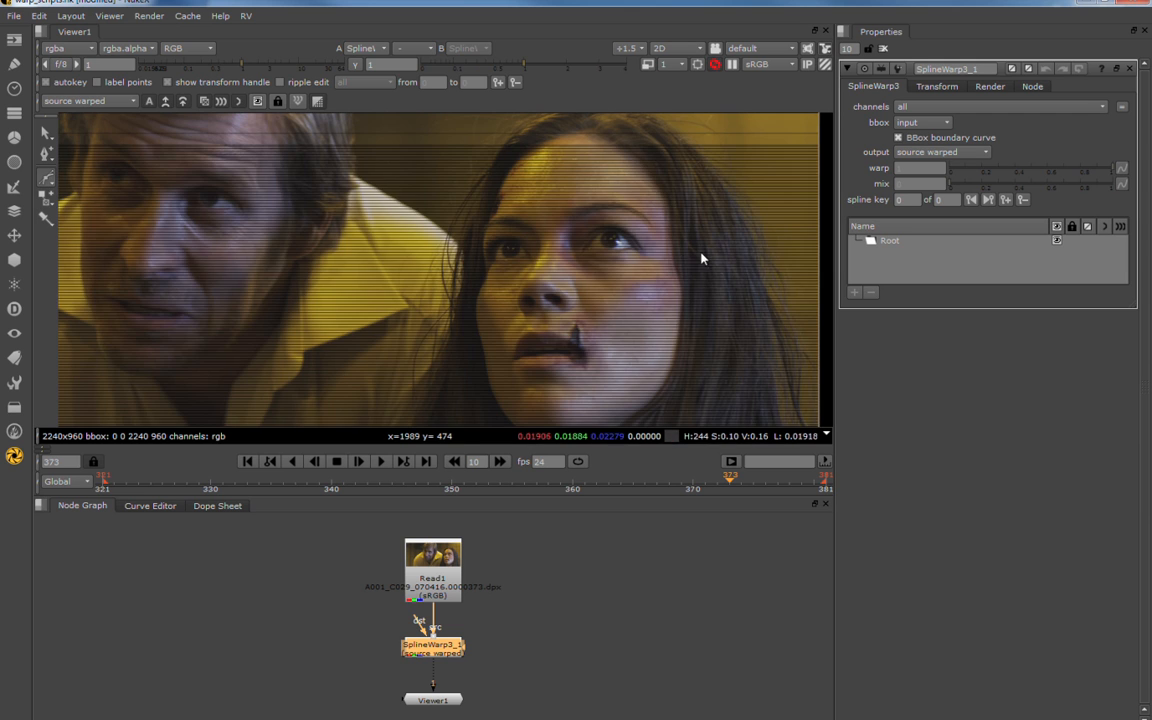
pyautogui.scroll(-2, 640, 240)
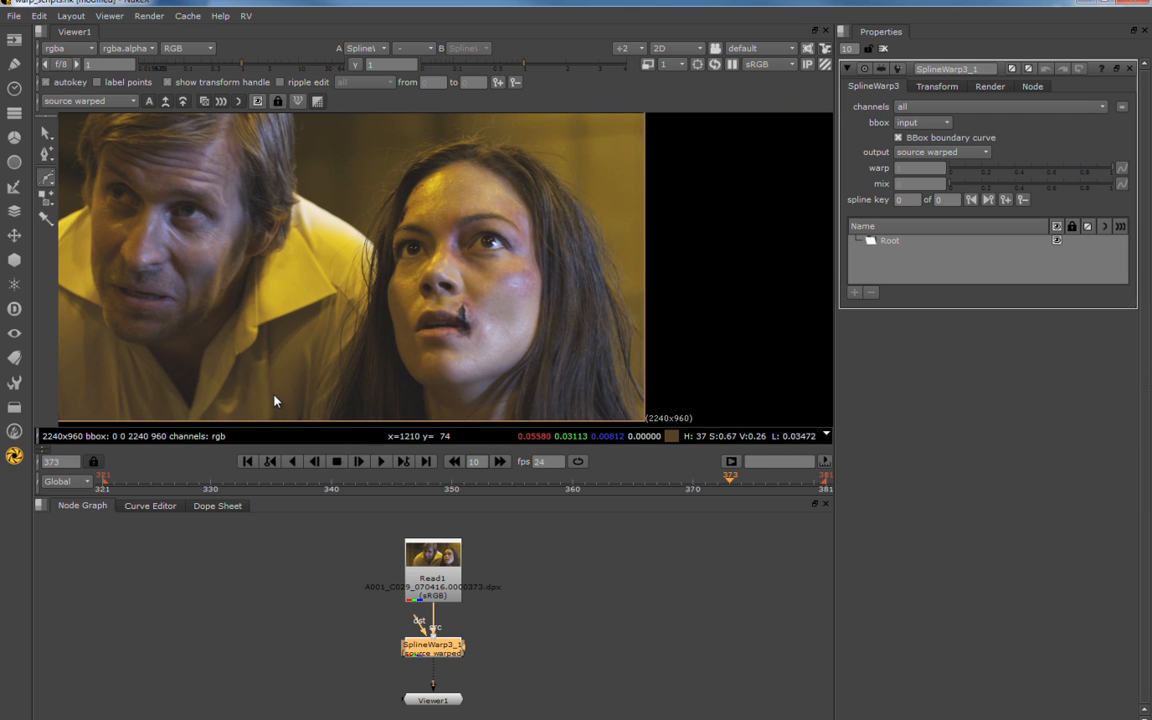
pyautogui.click(46, 178)
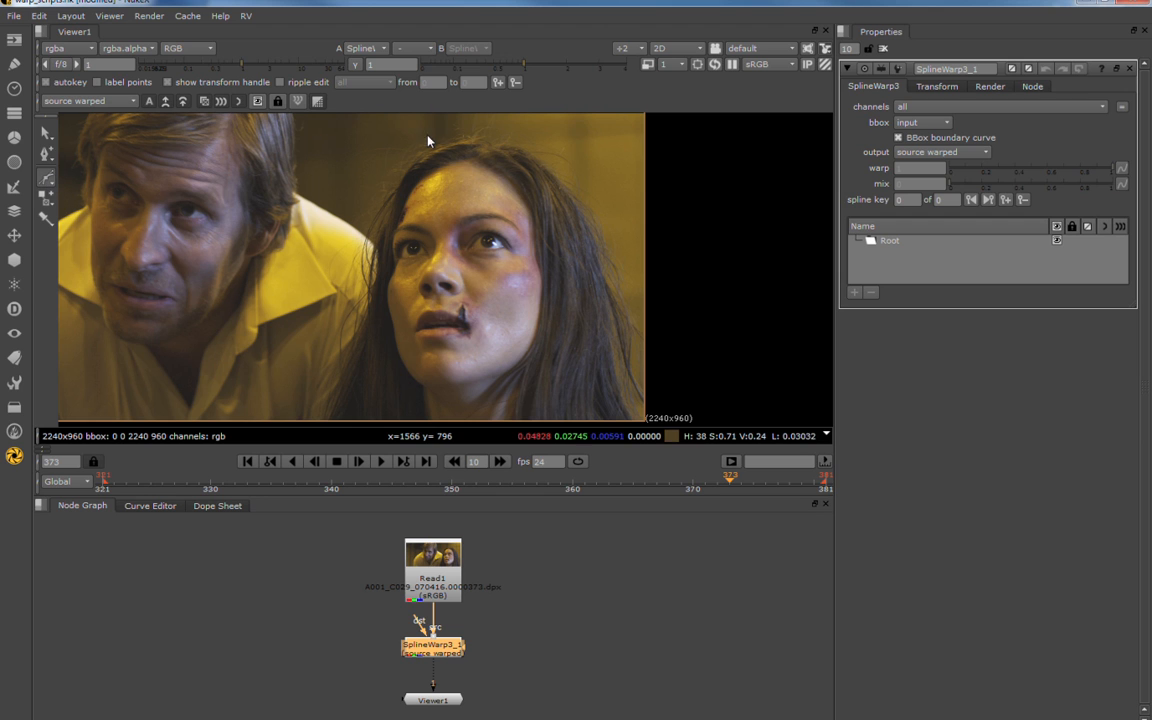
pyautogui.click(482, 130)
pyautogui.click(455, 180)
pyautogui.click(442, 238)
pyautogui.click(435, 275)
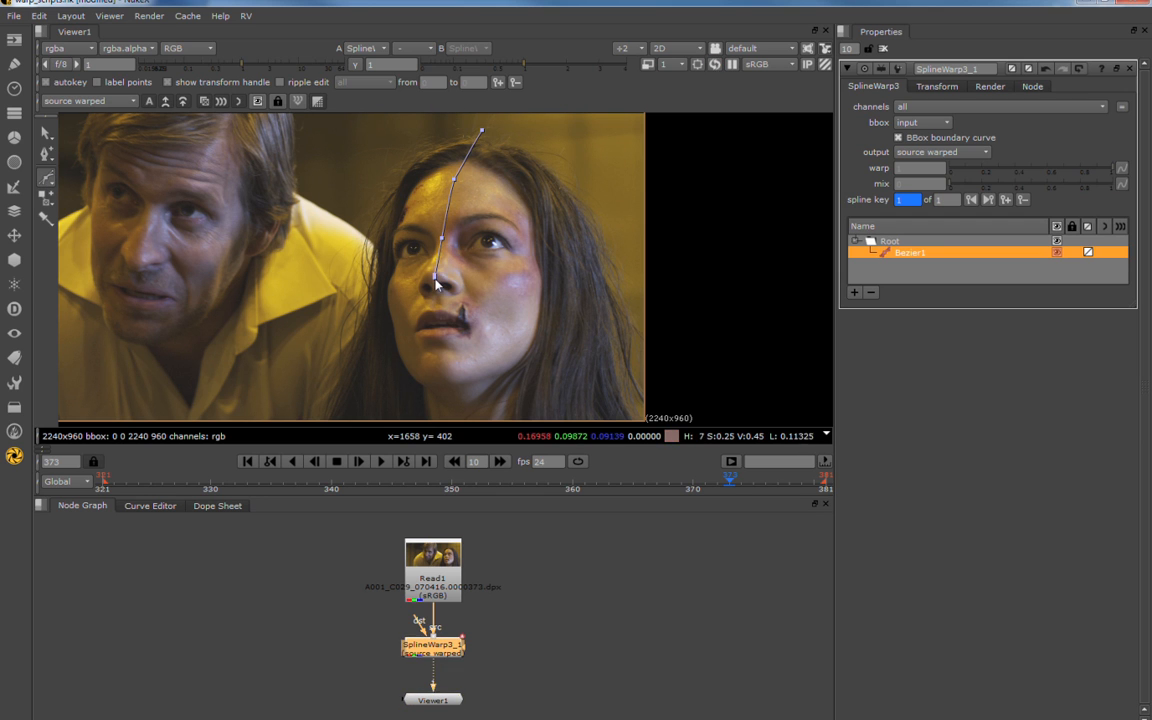
pyautogui.click(438, 312)
pyautogui.click(438, 330)
pyautogui.click(437, 348)
pyautogui.click(436, 368)
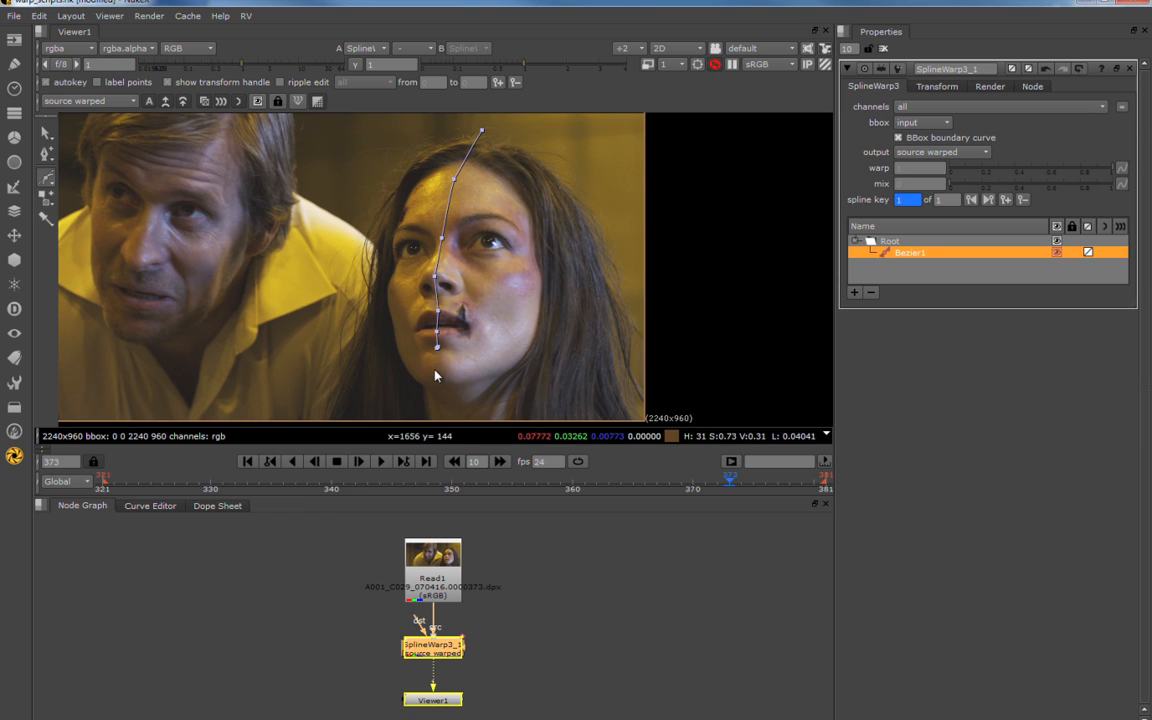
pyautogui.click(441, 389)
# Move the curve's nose-bridge point toward the bruised eye, and offset the two lip points in opposite directions.
pyautogui.click(46, 132)
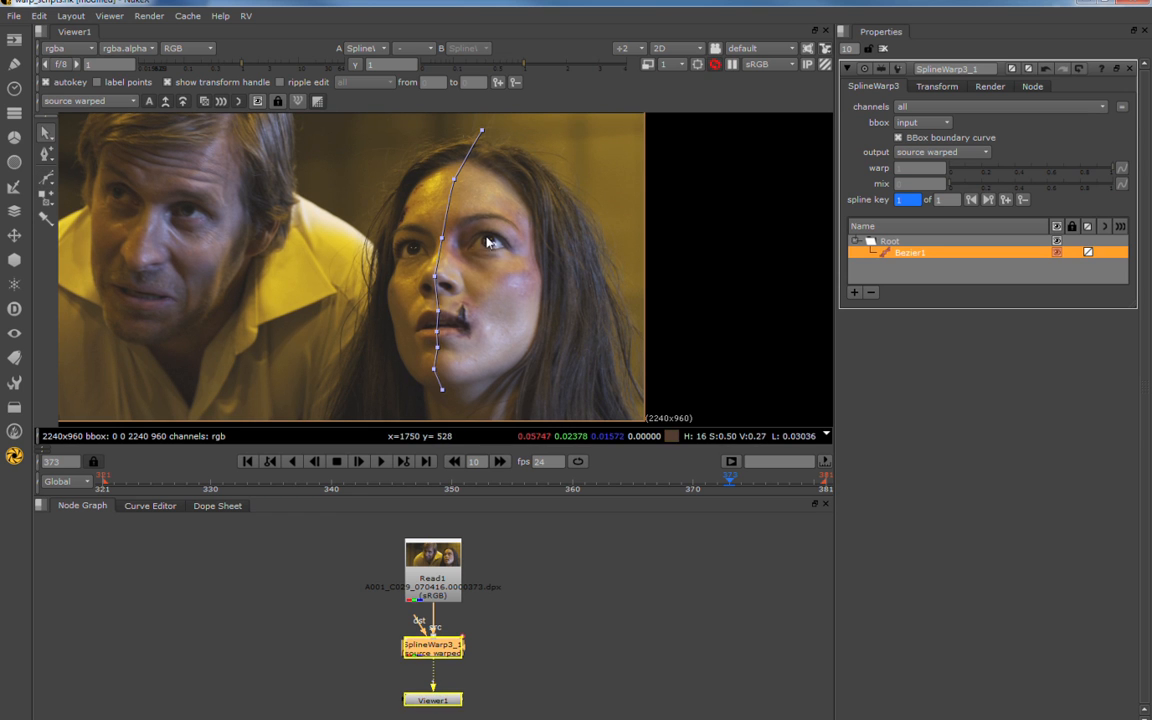
pyautogui.moveTo(444, 239); pyautogui.dragTo(462, 241)
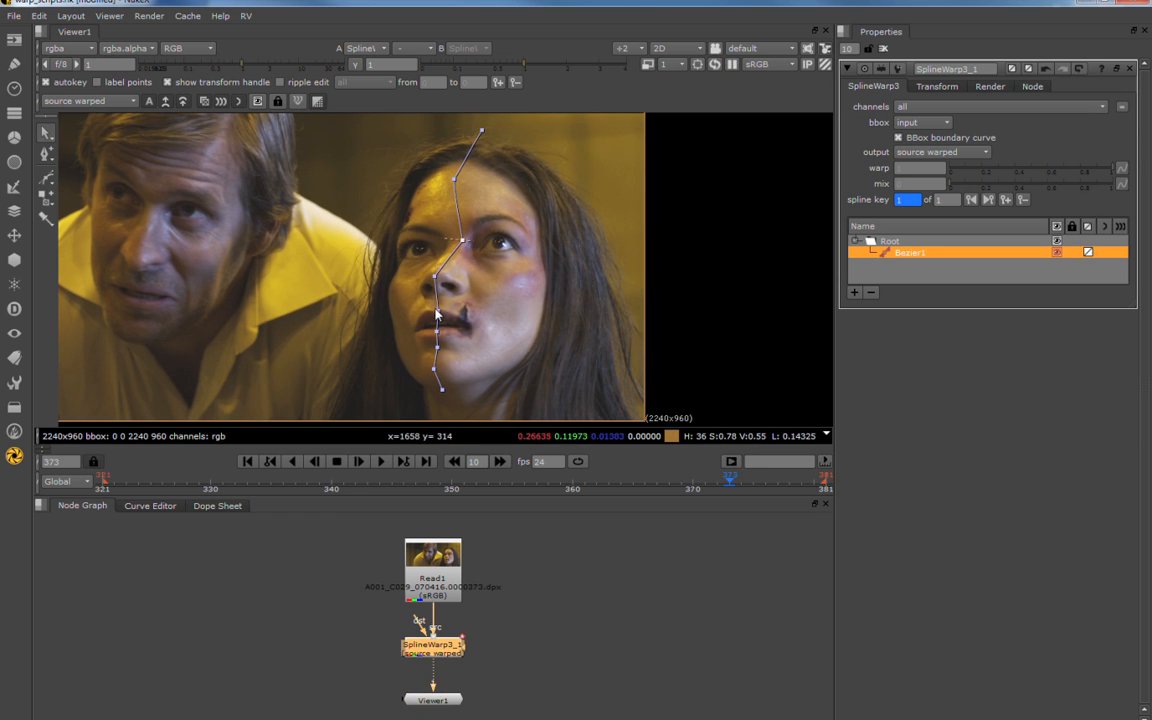
pyautogui.moveTo(430, 314); pyautogui.dragTo(450, 330)
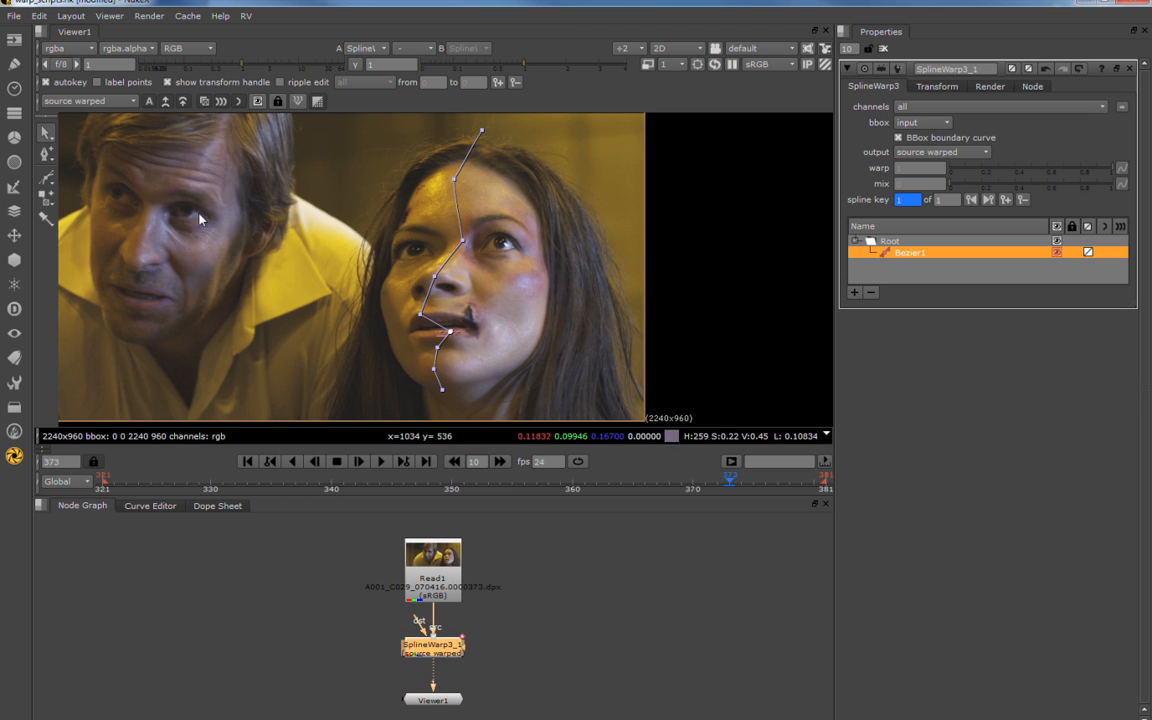
# Pin both of the woman's eyes and both corners of her mouth.
pyautogui.click(45, 220)
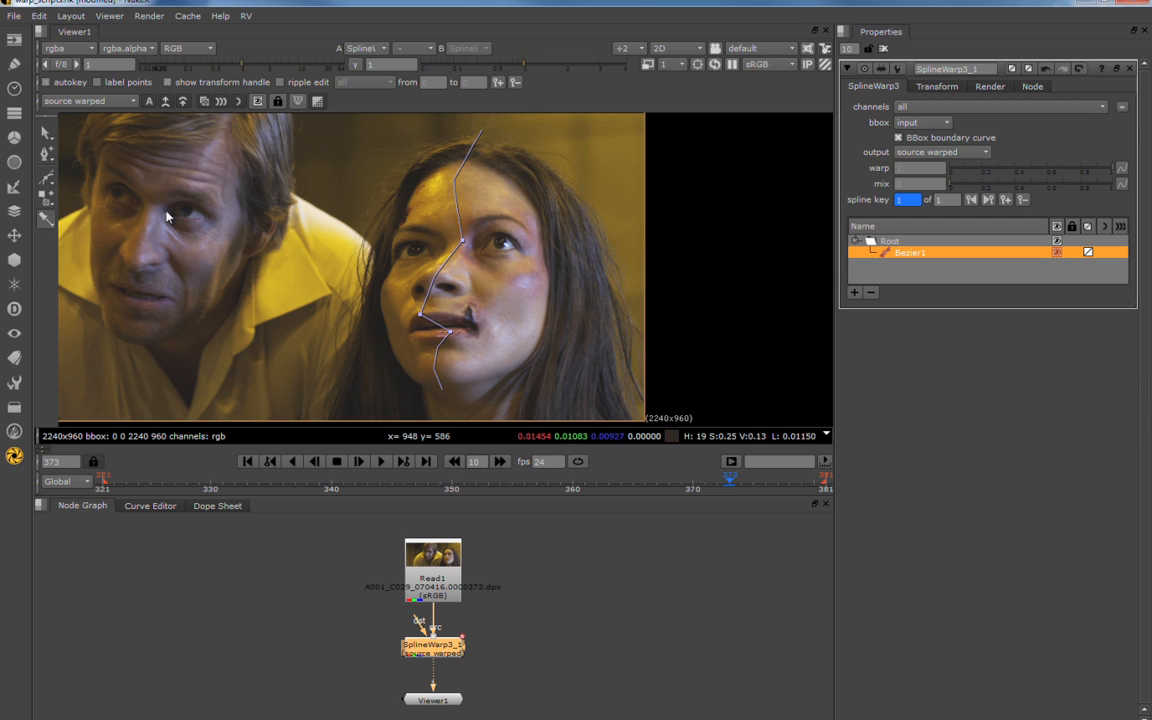
pyautogui.click(499, 242)
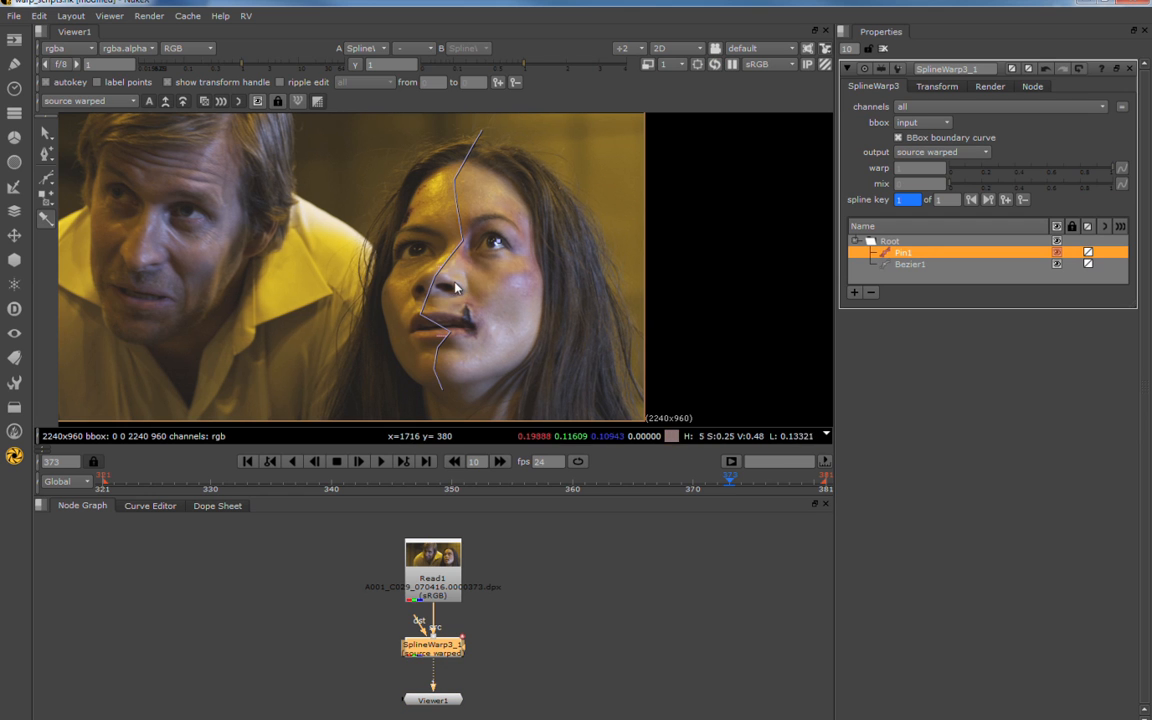
pyautogui.click(420, 248)
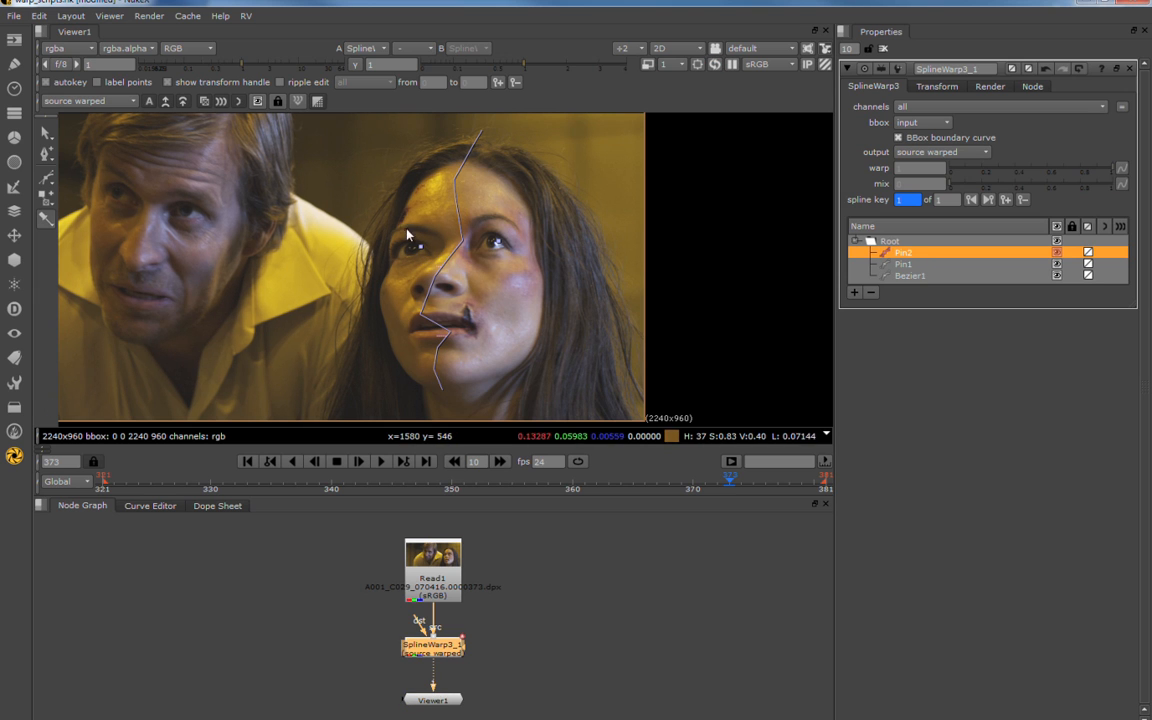
pyautogui.click(467, 322)
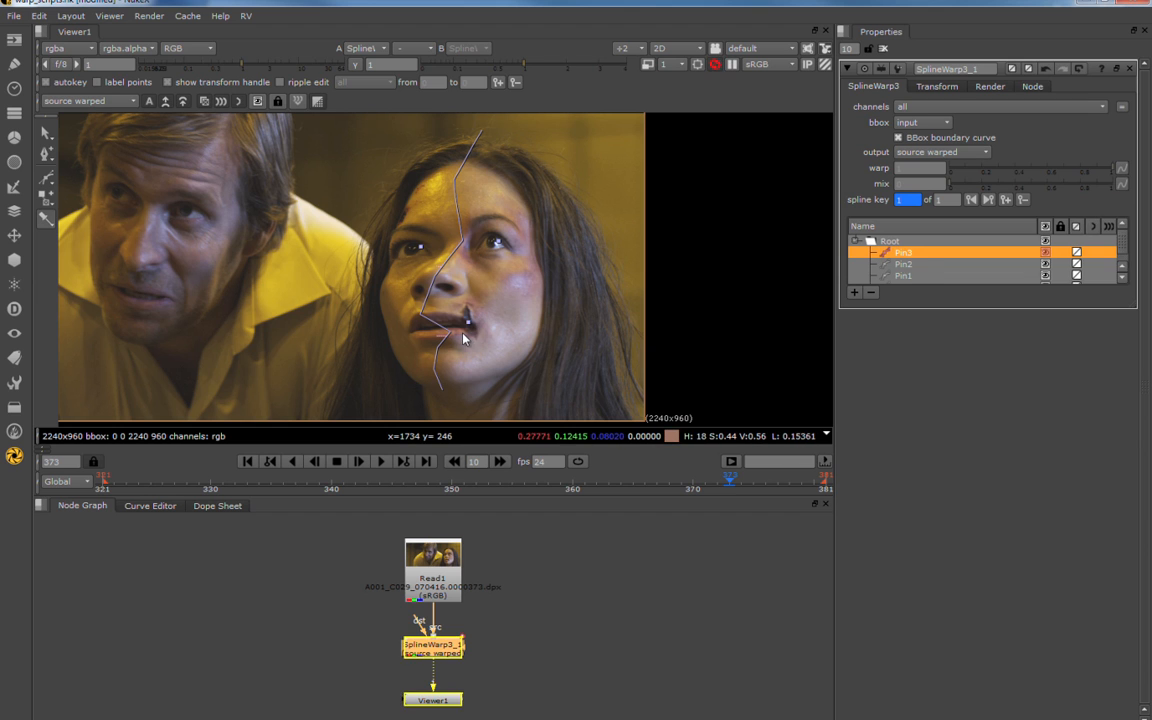
pyautogui.click(410, 329)
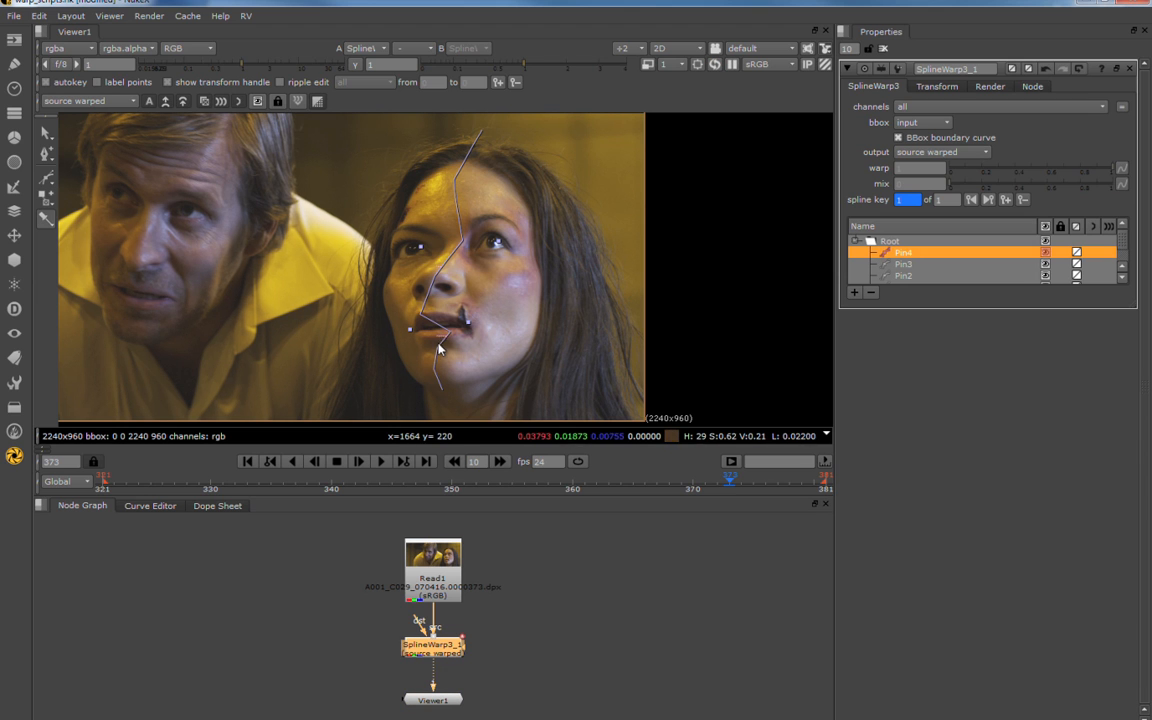
# Move the curve's nose-bridge point back and forth between the pinned eyes, ending near the middle of the bridge.
pyautogui.click(45, 132)
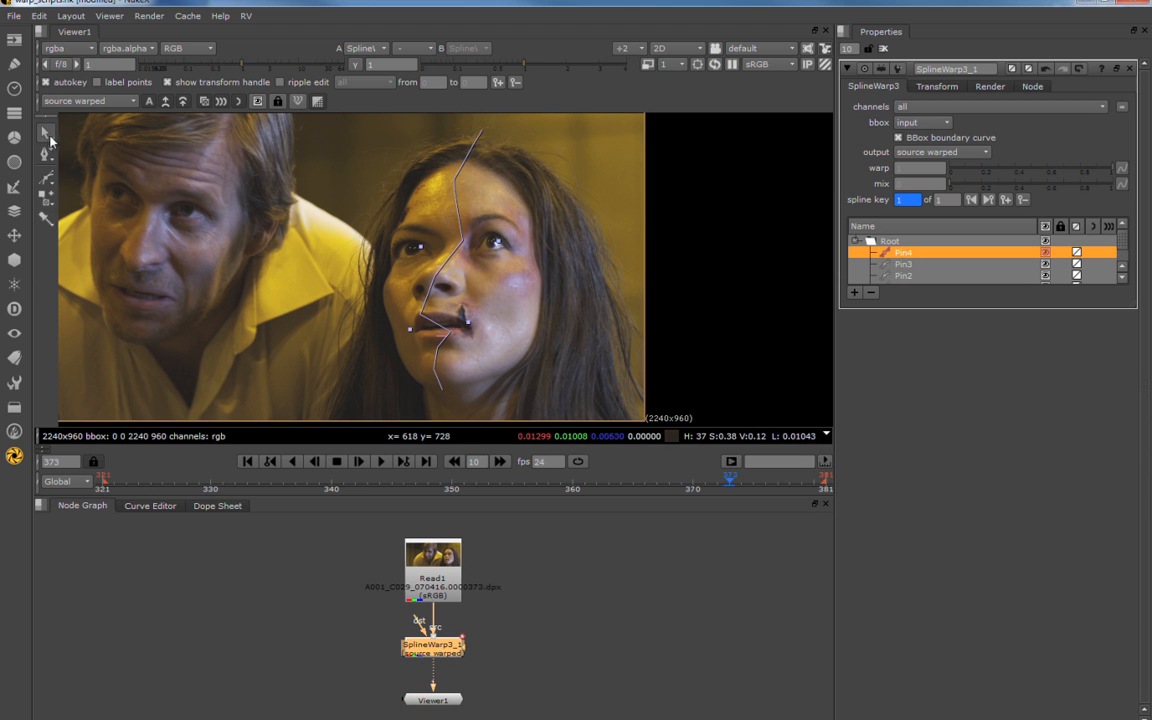
pyautogui.click(466, 244)
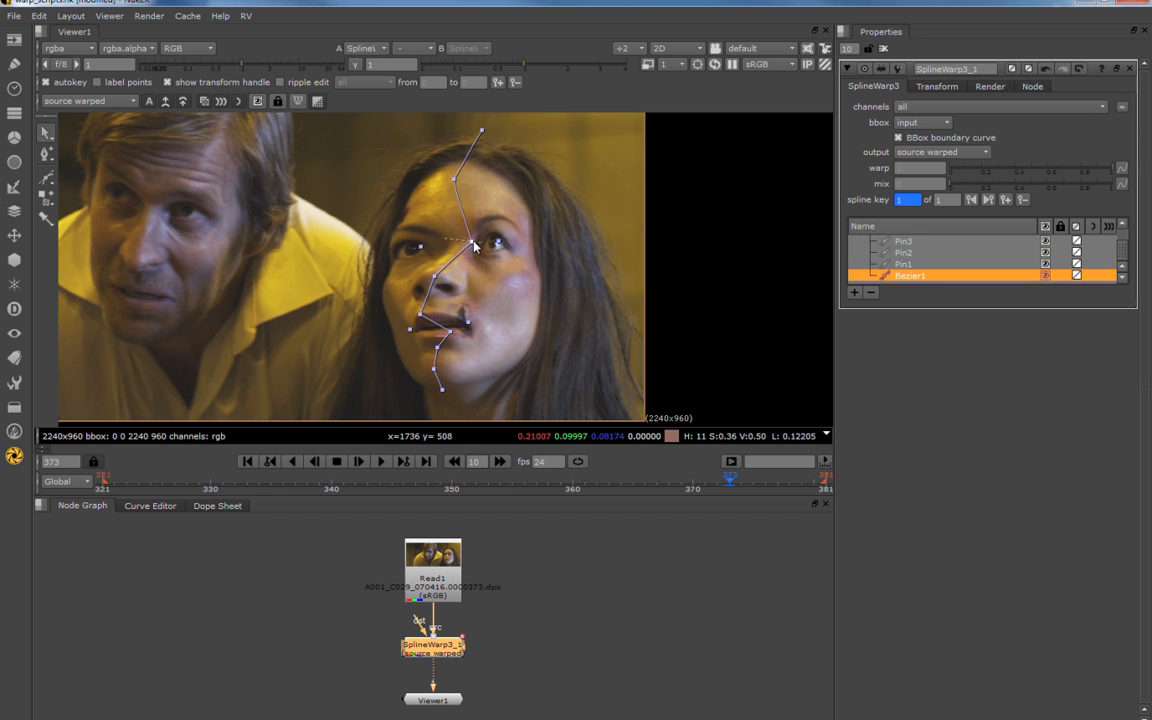
pyautogui.moveTo(474, 245); pyautogui.dragTo(437, 244)
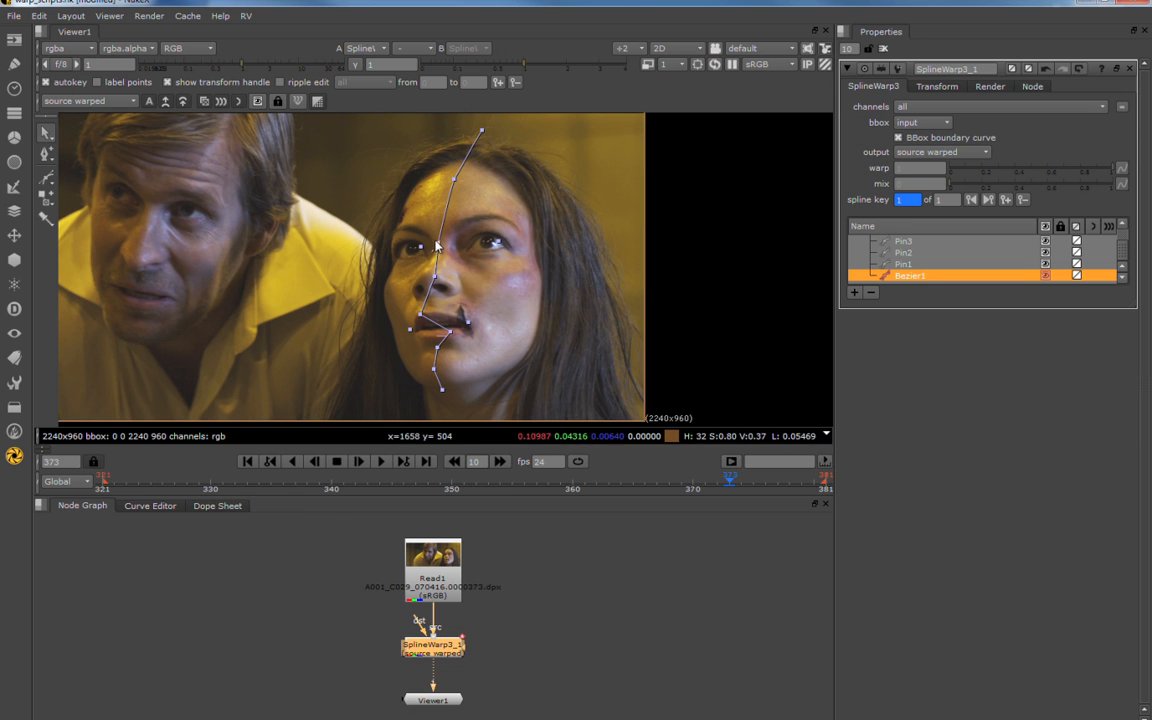
pyautogui.moveTo(437, 246); pyautogui.dragTo(447, 246)
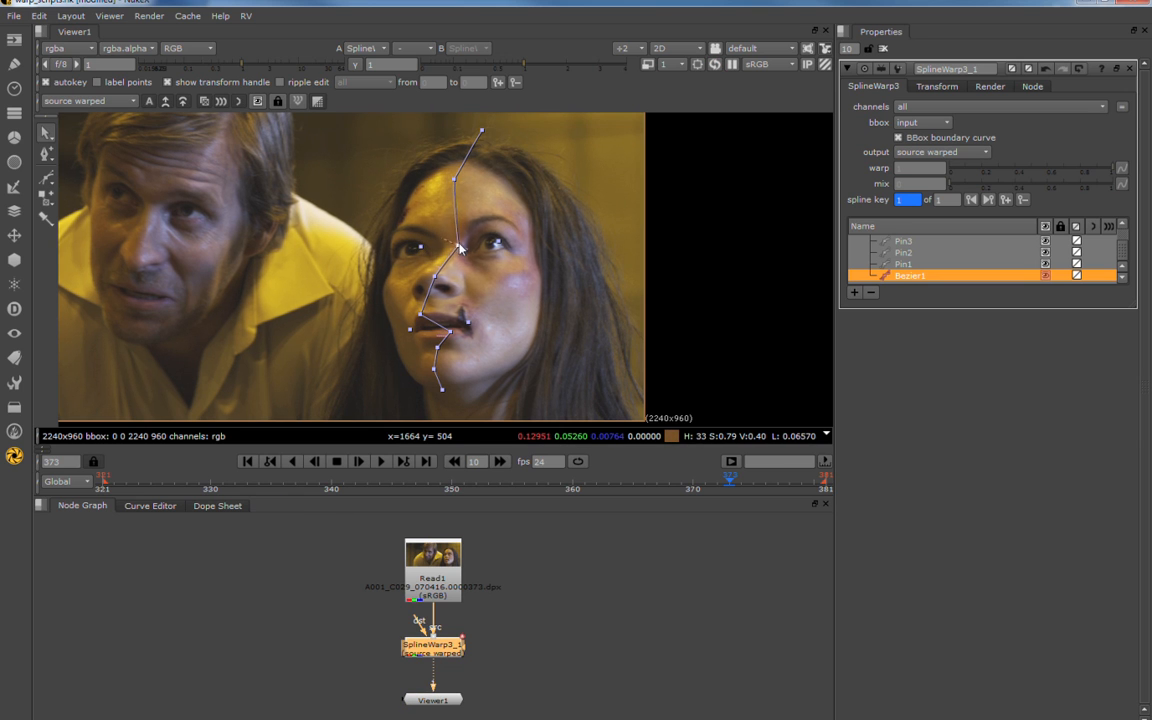
# Add four pins in the area surrounding the woman's head and one pin at each nostril.
pyautogui.click(46, 216)
pyautogui.click(333, 164)
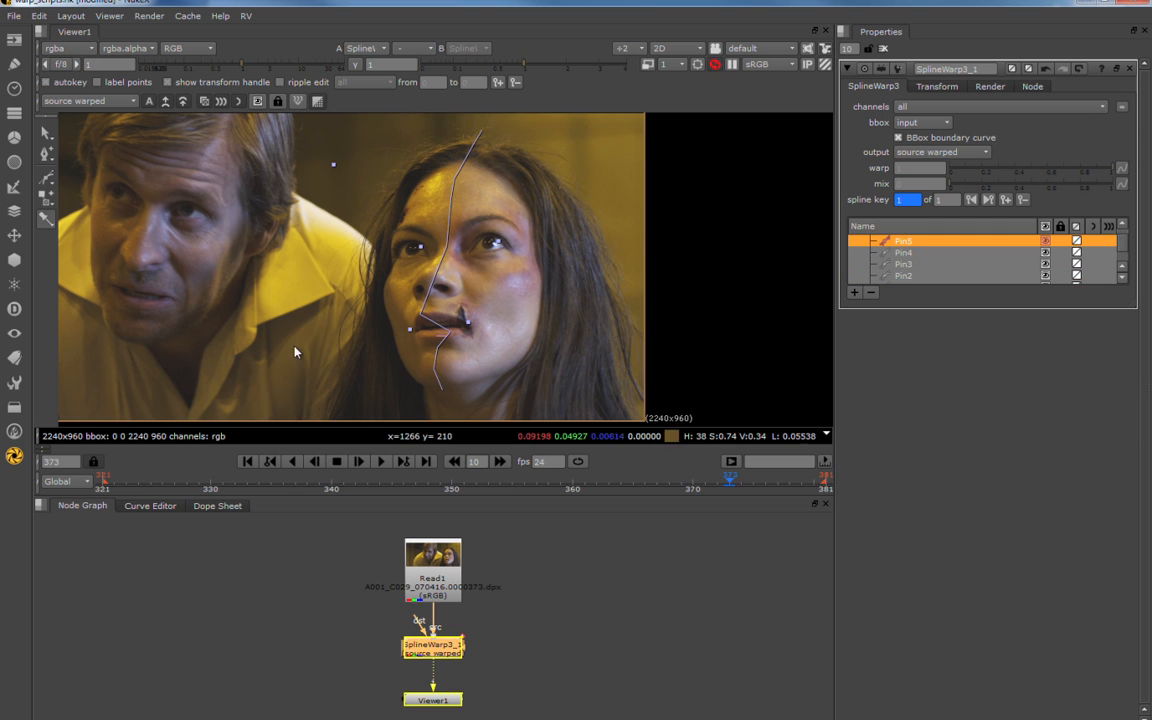
pyautogui.click(307, 348)
pyautogui.click(615, 370)
pyautogui.click(588, 160)
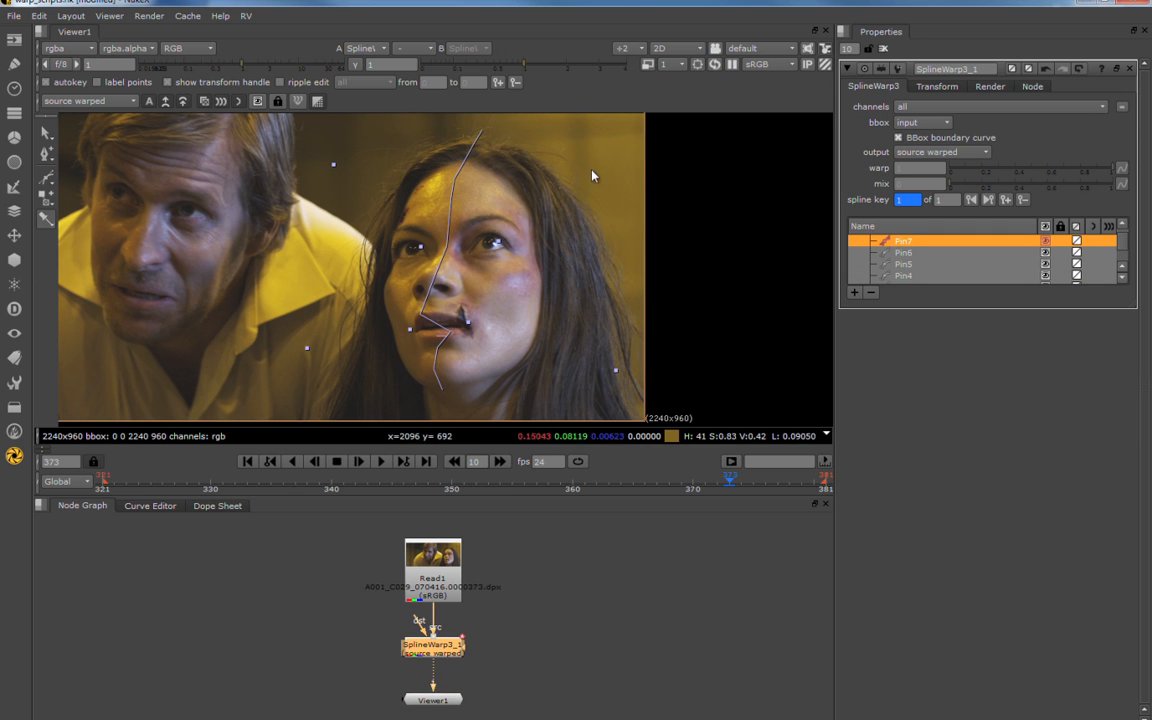
pyautogui.click(452, 286)
pyautogui.click(416, 288)
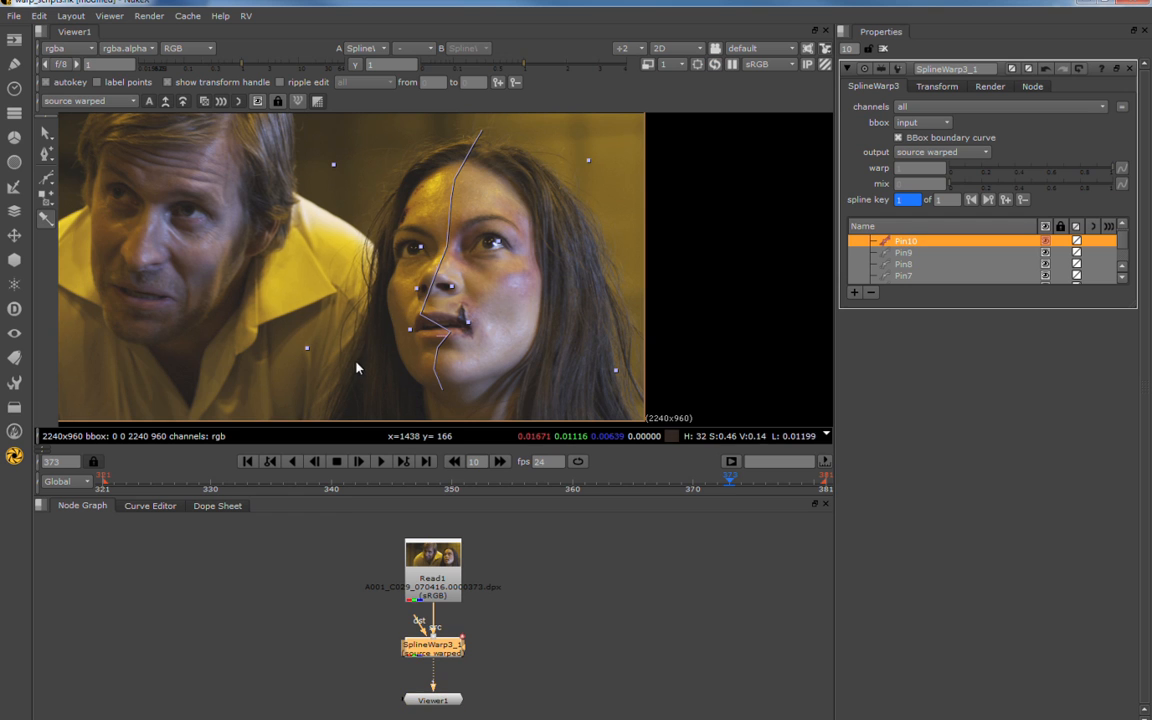
# Select the Bezier curve and shift its upper-lip point slightly toward the center of the mouth.
pyautogui.click(46, 132)
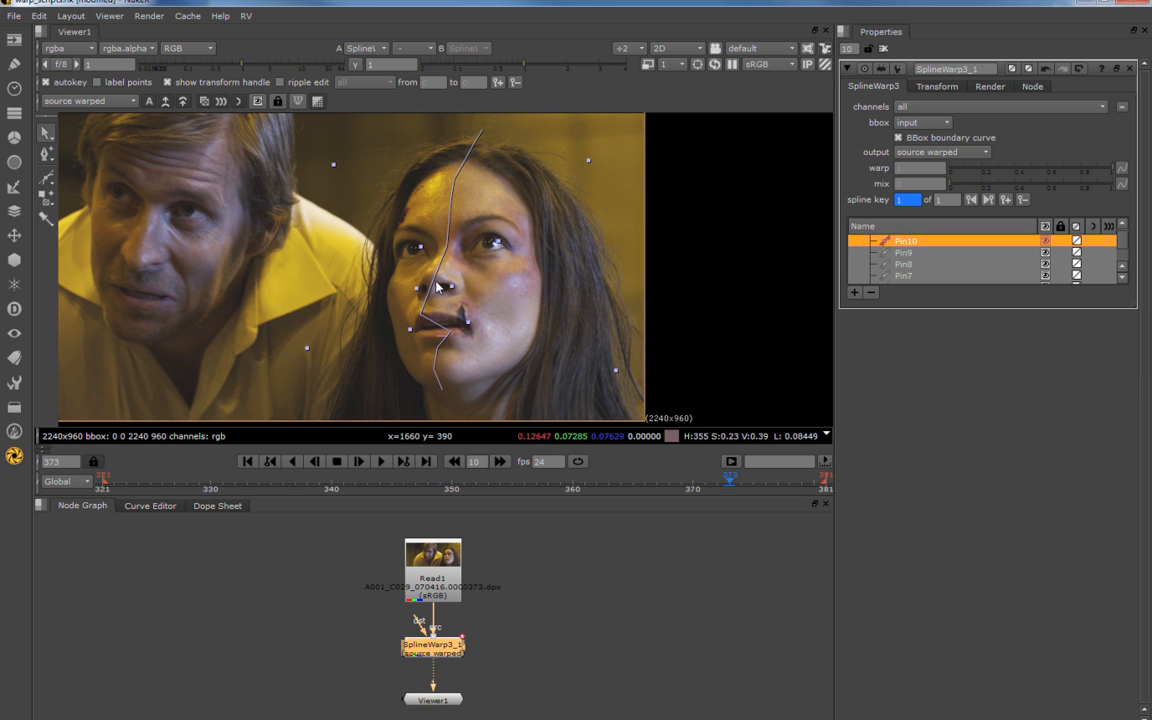
pyautogui.click(437, 285)
pyautogui.moveTo(435, 276); pyautogui.dragTo(428, 314)
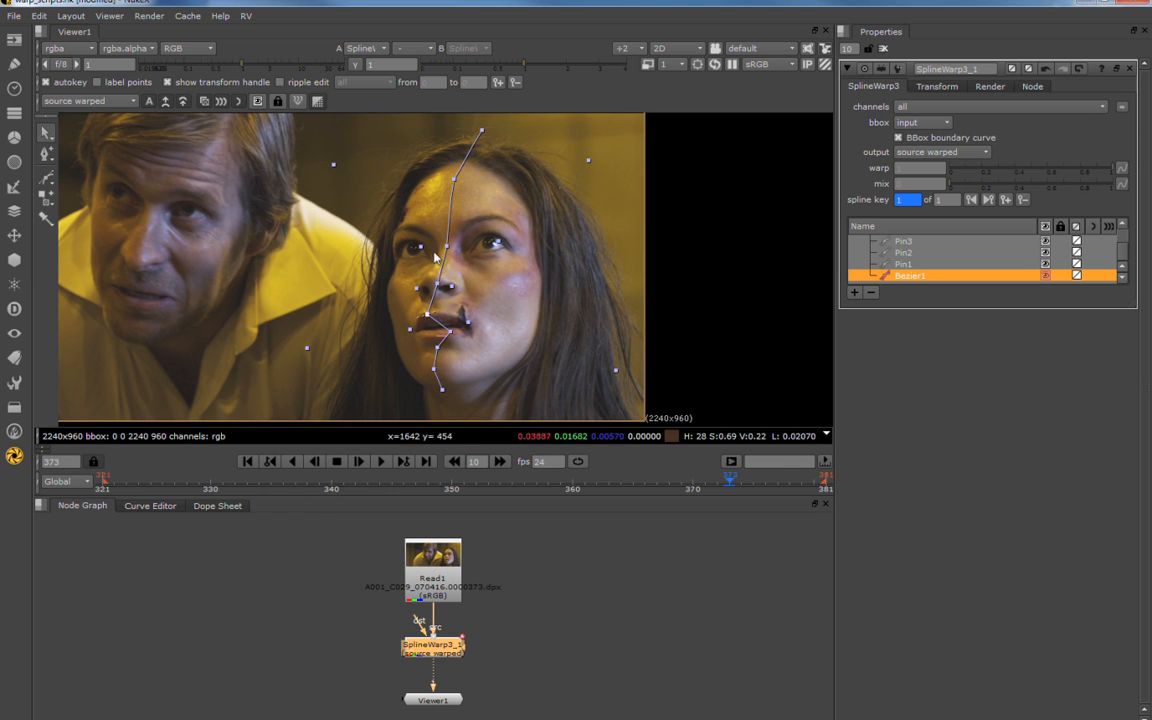
# Add pairs of pins on either side of the curve at the forehead, along the nose and on the chin.
pyautogui.click(45, 198)
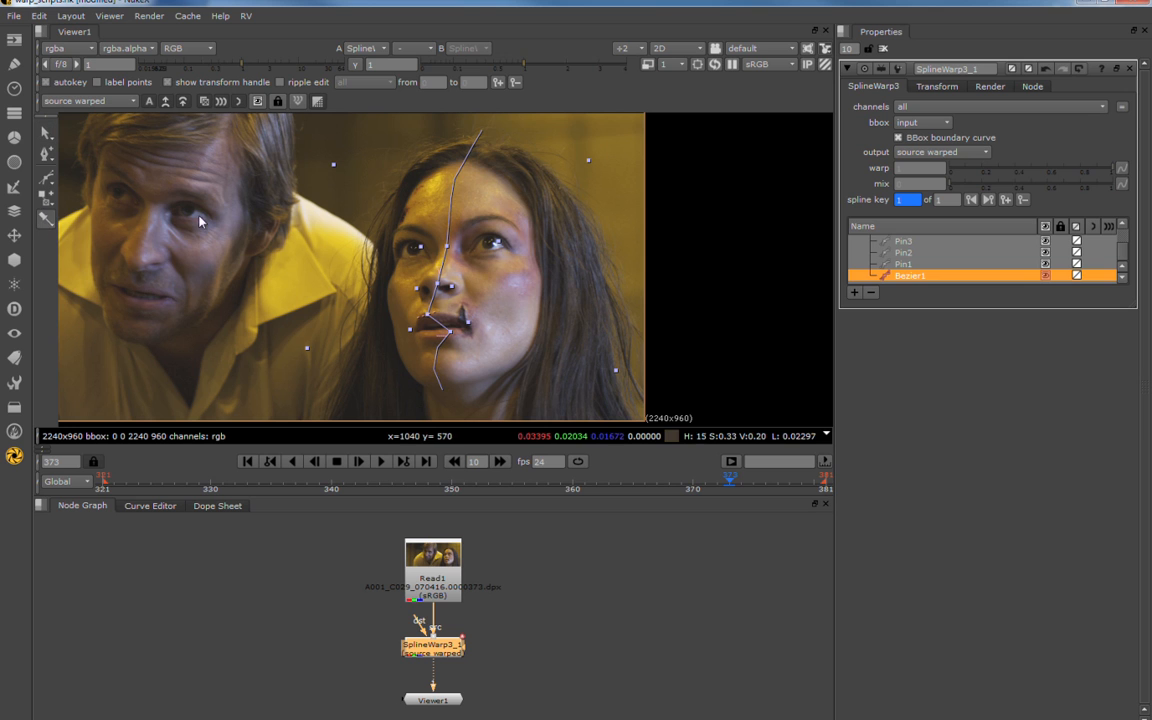
pyautogui.click(465, 192)
pyautogui.click(422, 211)
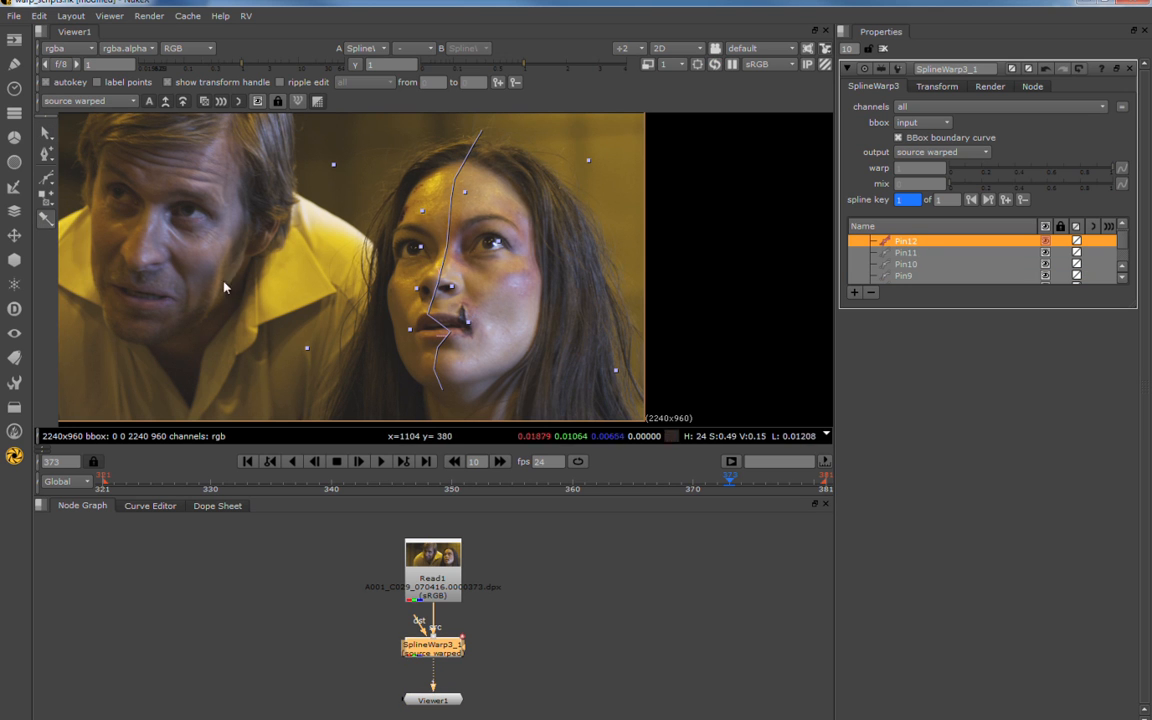
pyautogui.click(455, 267)
pyautogui.click(423, 253)
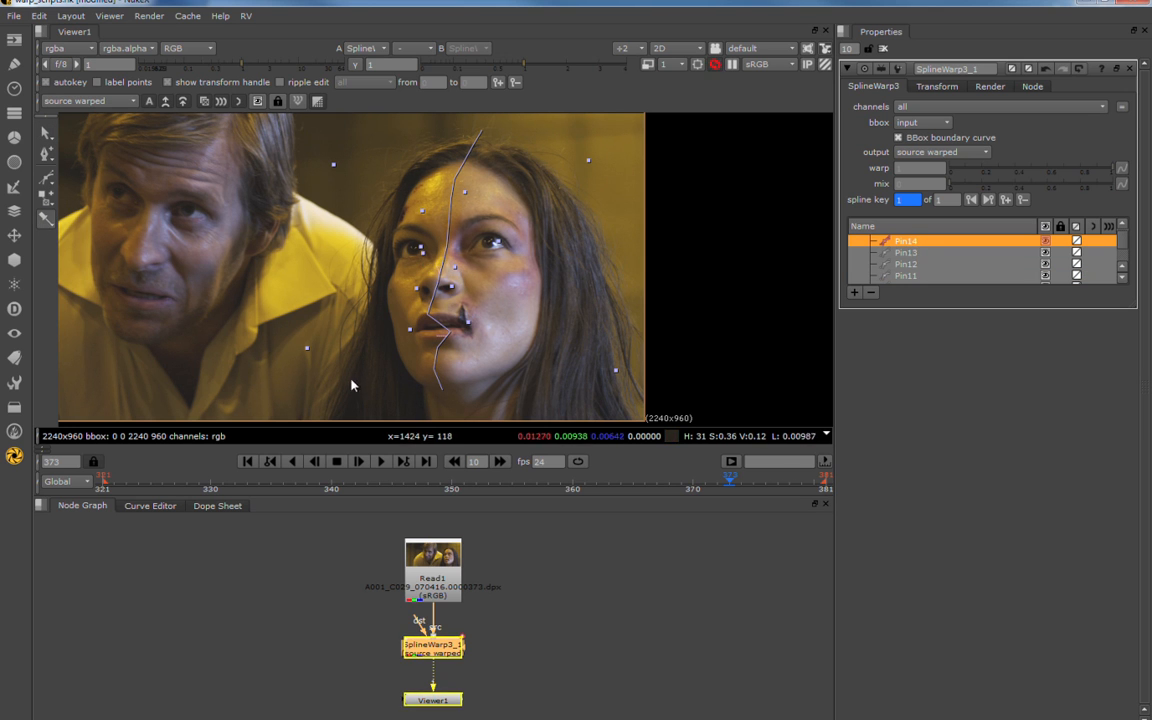
pyautogui.click(422, 357)
pyautogui.click(458, 361)
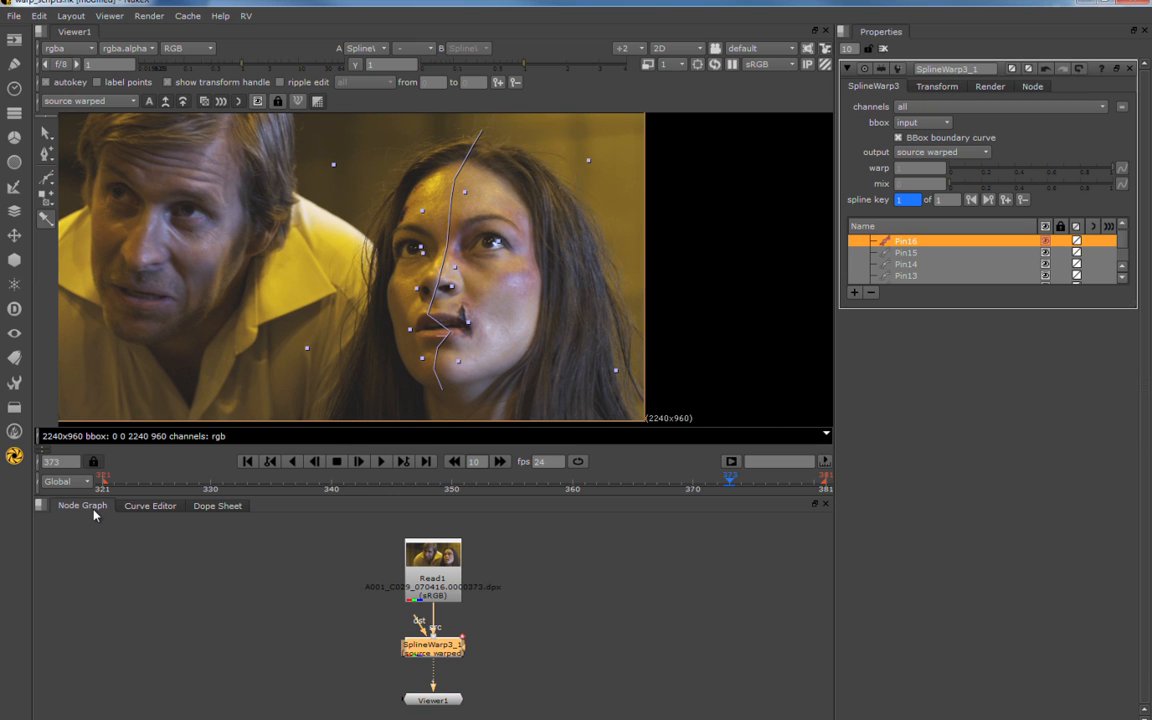
# Delete the SplineWarp node and insert a fresh one between Read1 and the viewer.
pyautogui.press('Delete')
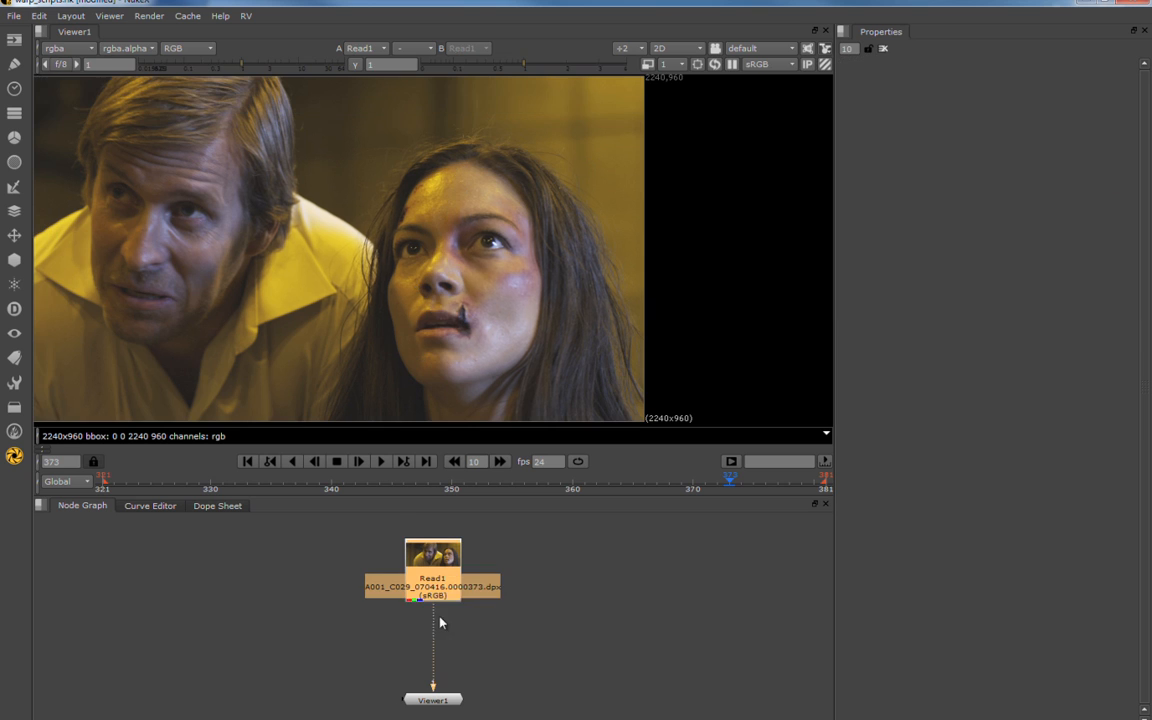
pyautogui.hotkey('ctrl', 'z')
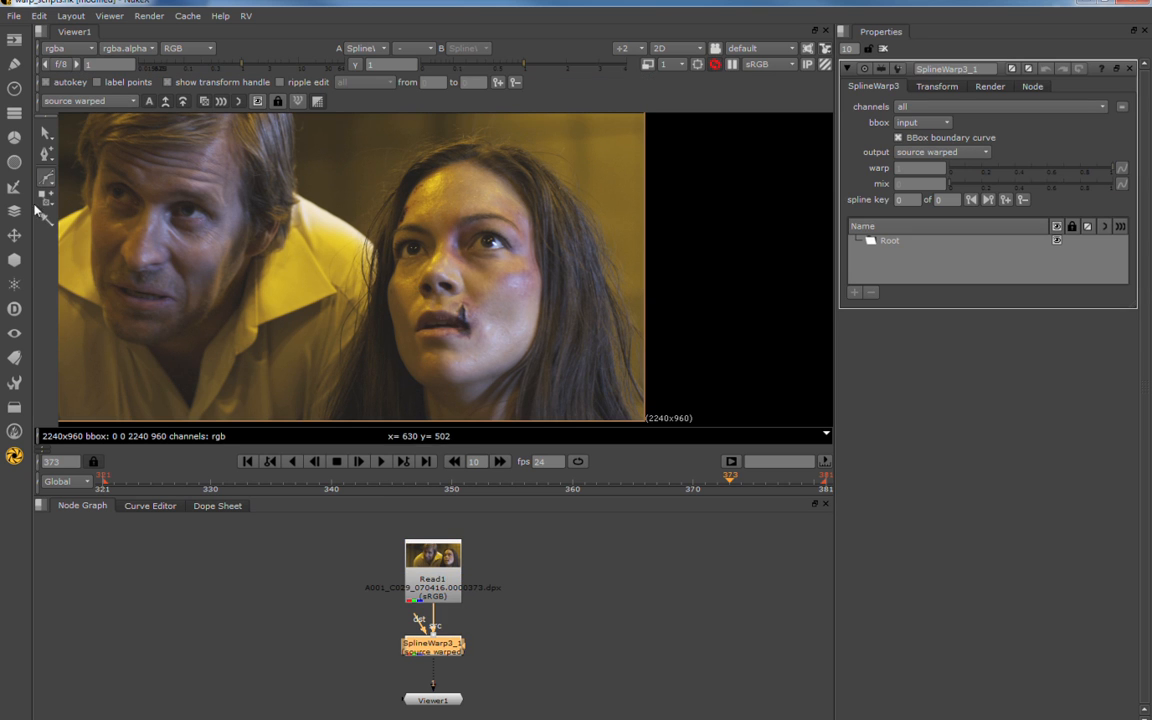
# Pin the woman's two eyes, both nostrils and both mouth corners in the new SplineWarp.
pyautogui.click(46, 219)
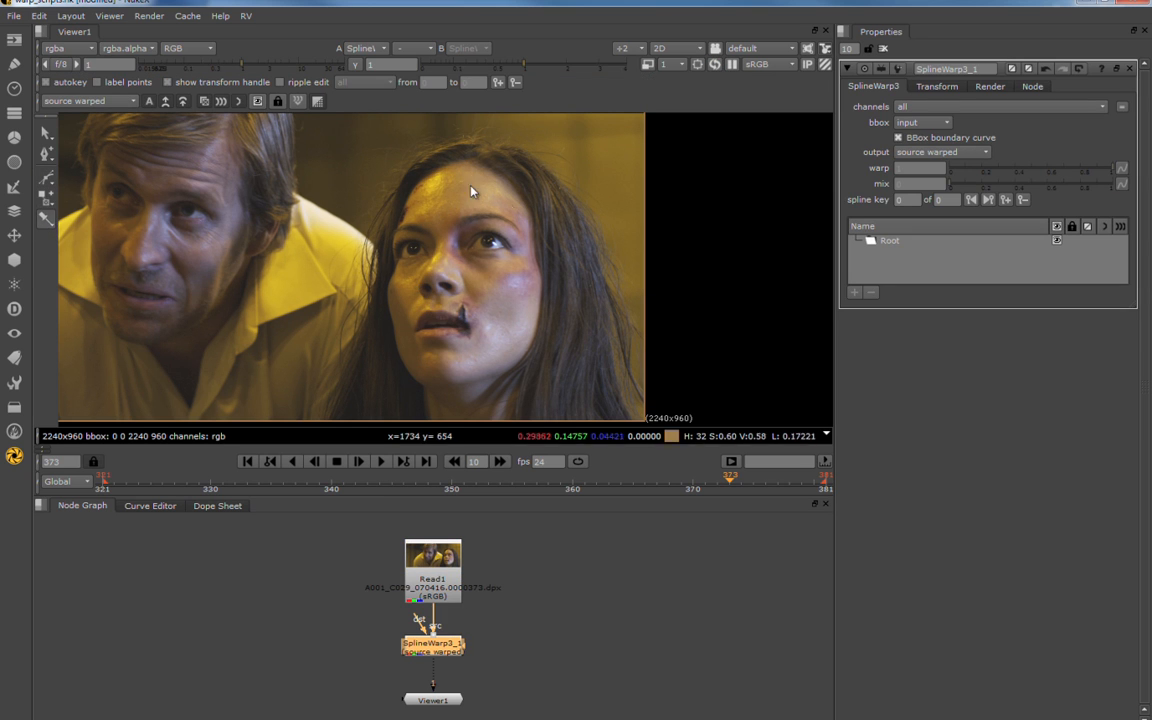
pyautogui.click(411, 249)
pyautogui.click(490, 241)
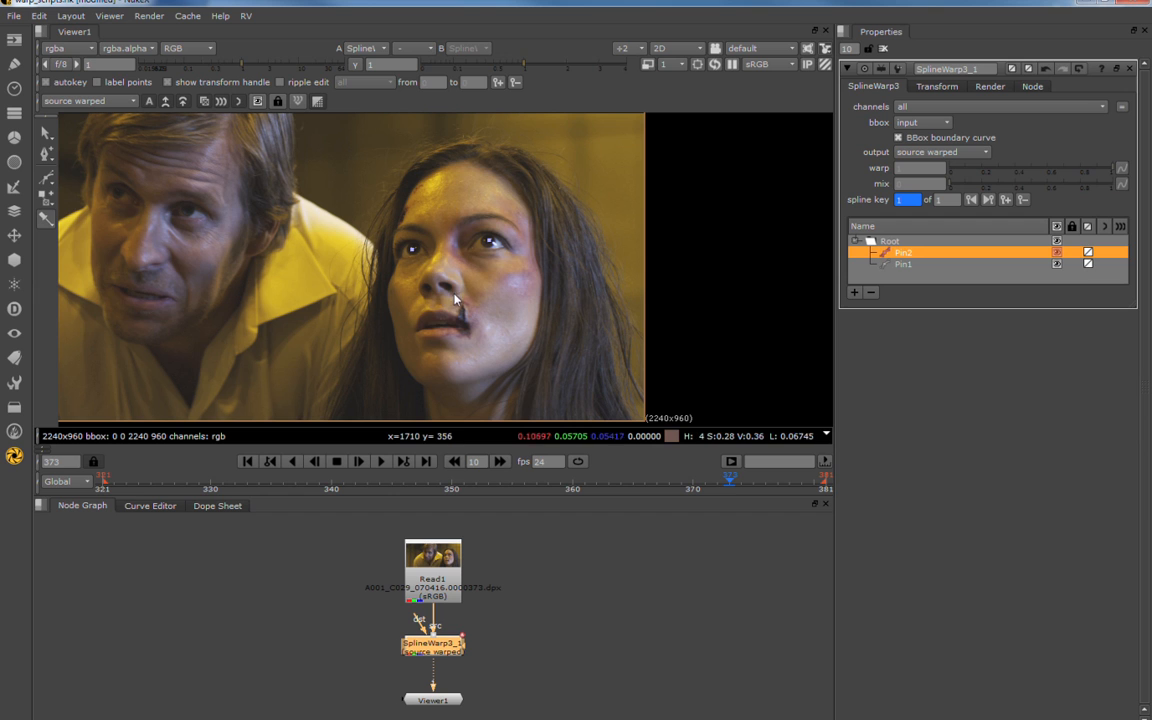
pyautogui.click(424, 296)
pyautogui.click(416, 331)
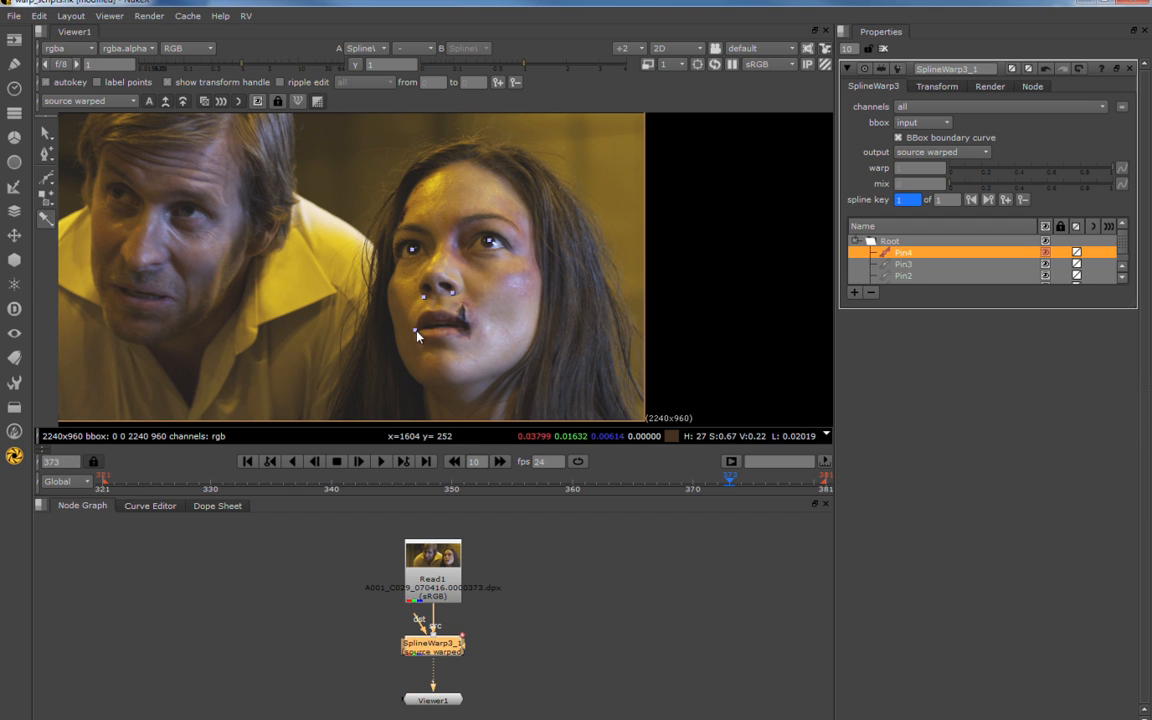
pyautogui.click(466, 329)
# Place nine pins around the outline of the woman's face, from the hairline around the cheeks, jaw and chin.
pyautogui.click(469, 158)
pyautogui.click(526, 195)
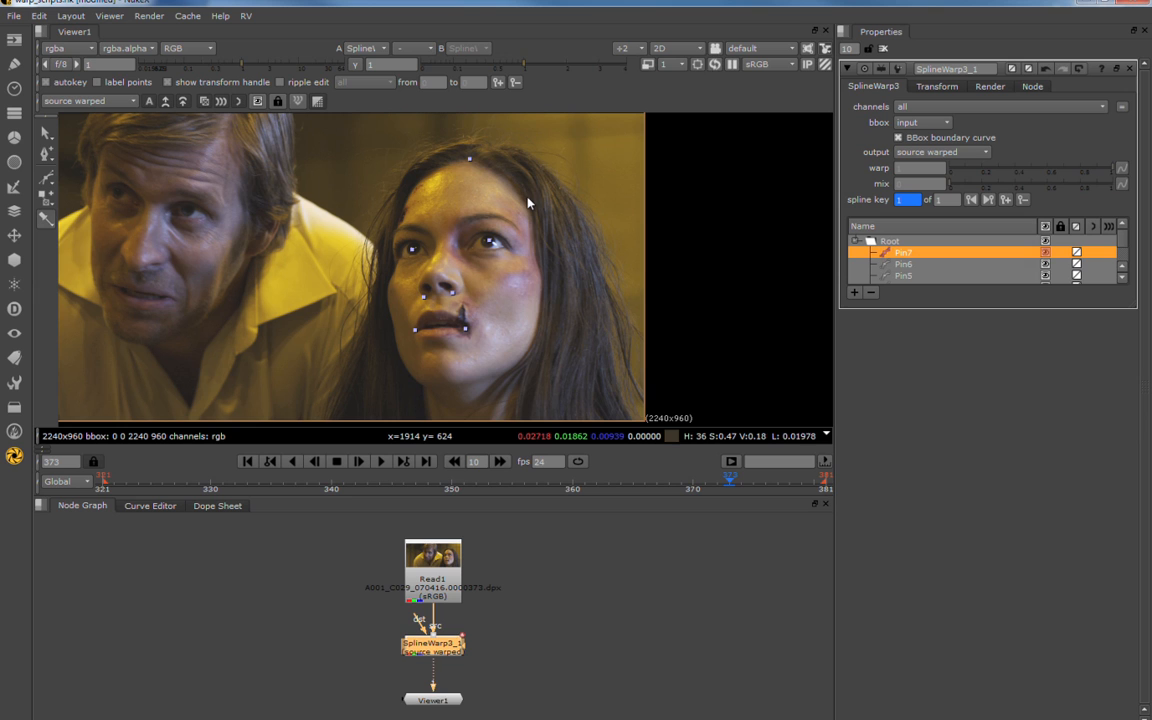
pyautogui.click(541, 292)
pyautogui.click(527, 352)
pyautogui.click(445, 381)
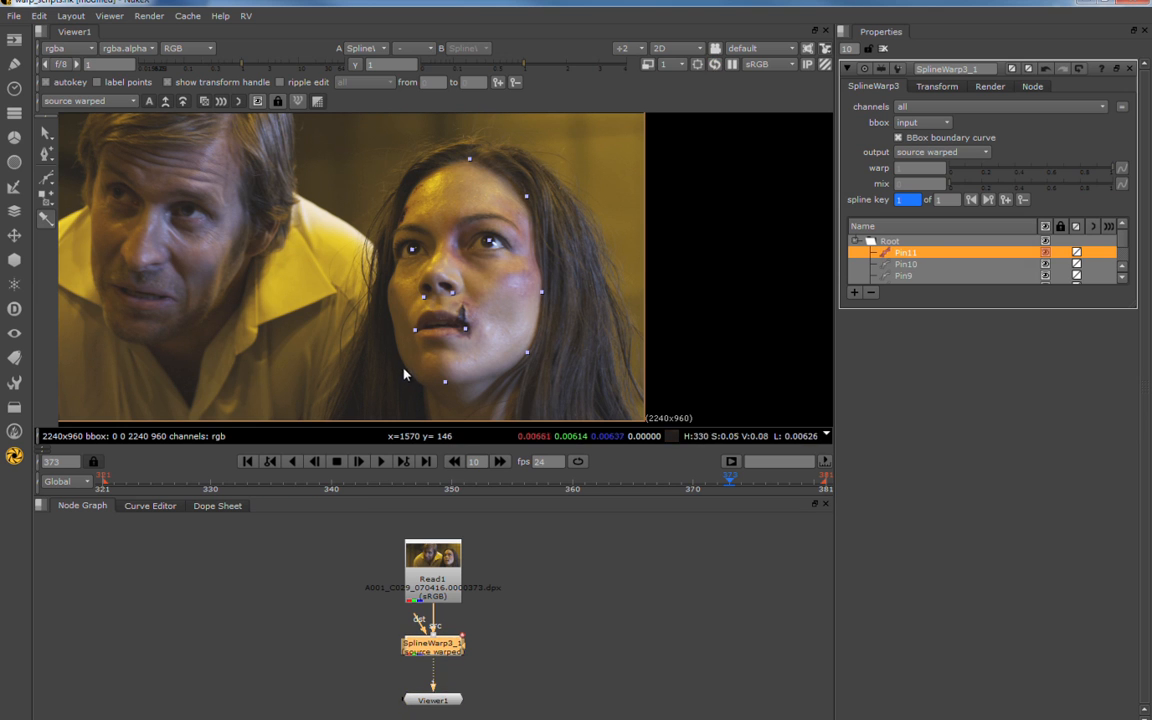
pyautogui.click(403, 364)
pyautogui.click(387, 296)
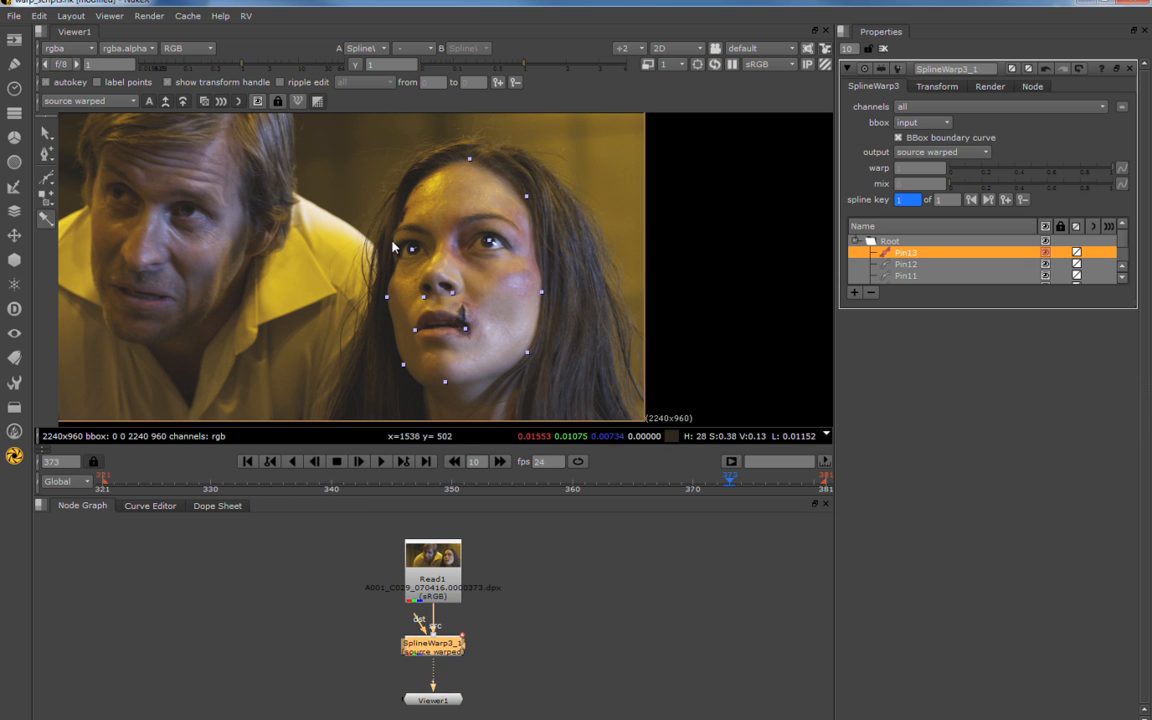
pyautogui.click(390, 238)
pyautogui.click(412, 185)
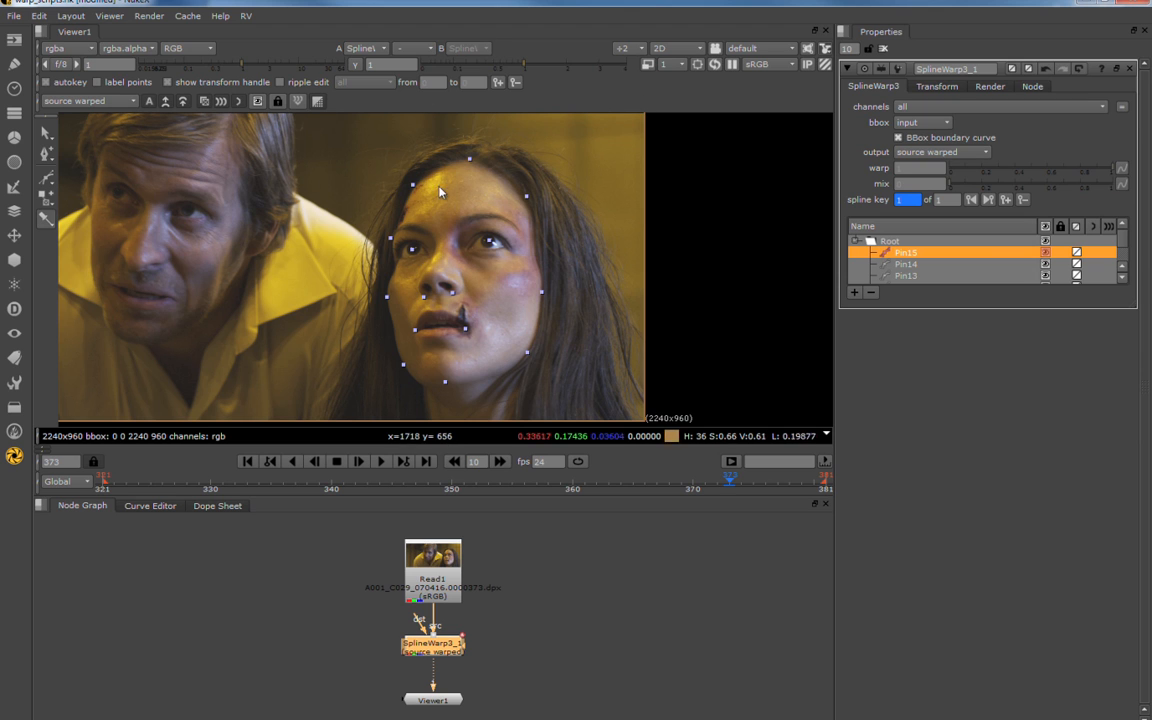
# Nudge the pin at the top of the forehead, then scale all pins around the woman's face outline outward together to enlarge her face.
pyautogui.click(47, 132)
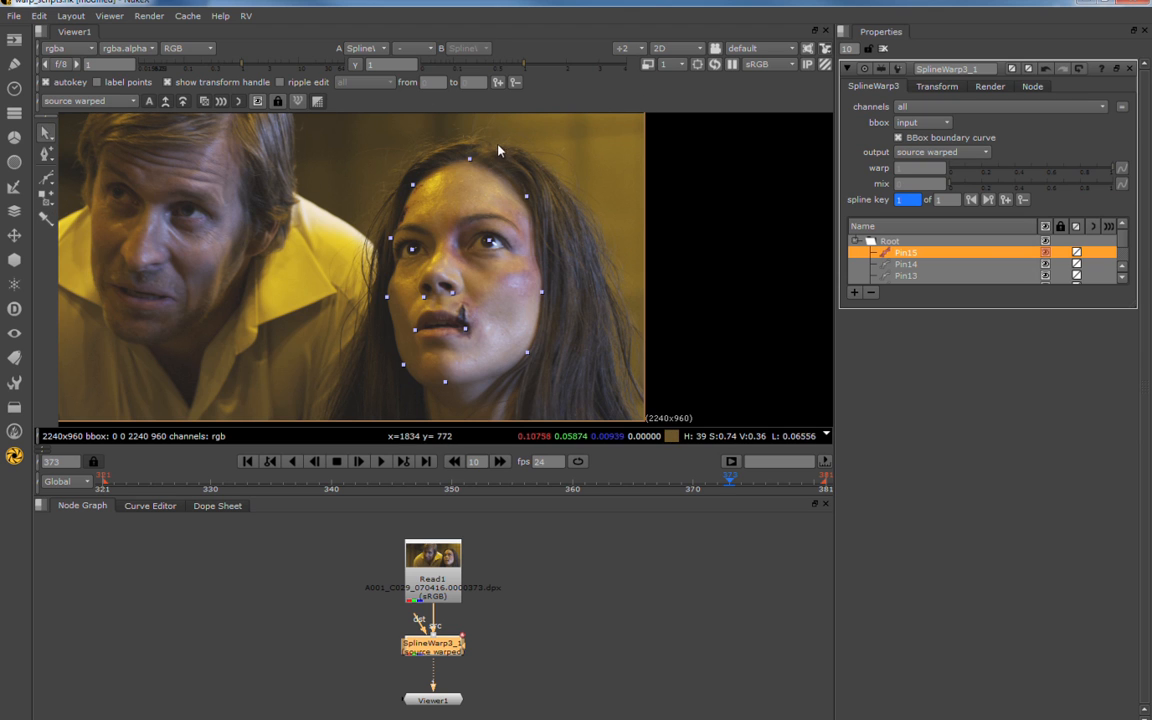
pyautogui.moveTo(470, 159)
pyautogui.mouseDown()
pyautogui.moveTo(483, 178)
pyautogui.moveTo(441, 223)
pyautogui.moveTo(482, 168)
pyautogui.moveTo(471, 163)
pyautogui.moveTo(467, 198)
pyautogui.moveTo(451, 157)
pyautogui.moveTo(422, 154)
pyautogui.moveTo(471, 161)
pyautogui.moveTo(440, 183)
pyautogui.moveTo(452, 154)
pyautogui.moveTo(463, 180)
pyautogui.moveTo(451, 193)
pyautogui.moveTo(429, 141)
pyautogui.moveTo(456, 190)
pyautogui.moveTo(470, 162)
pyautogui.mouseUp()
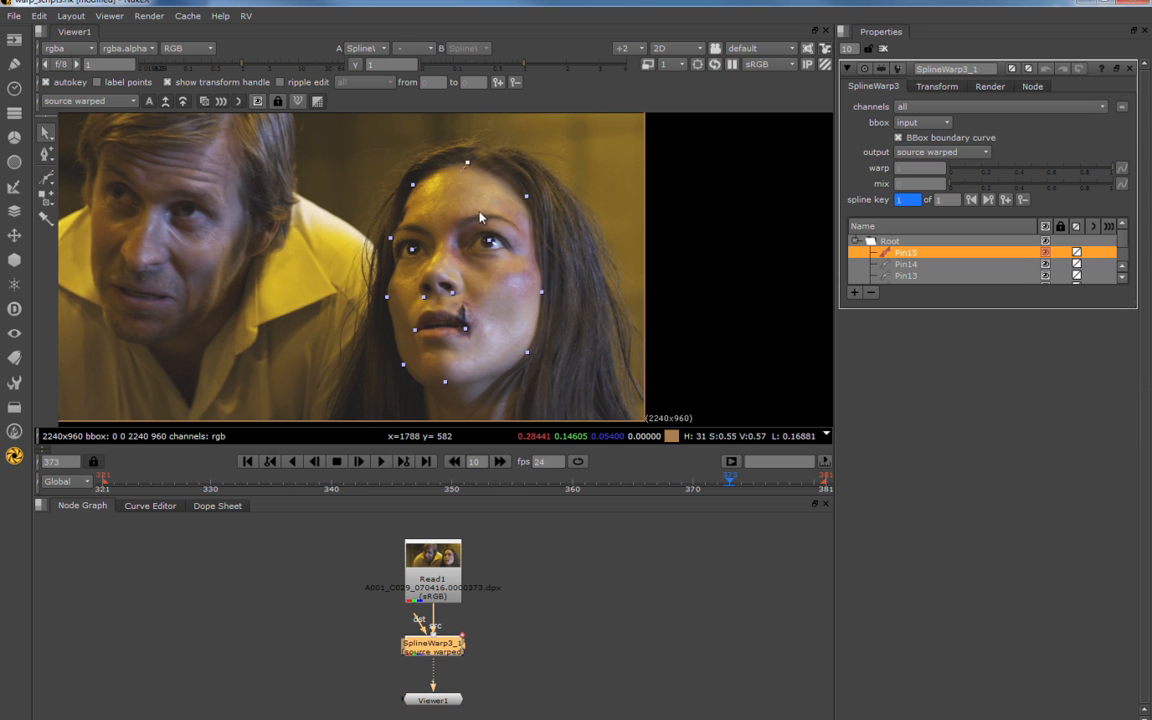
pyautogui.moveTo(545, 141); pyautogui.dragTo(378, 302)
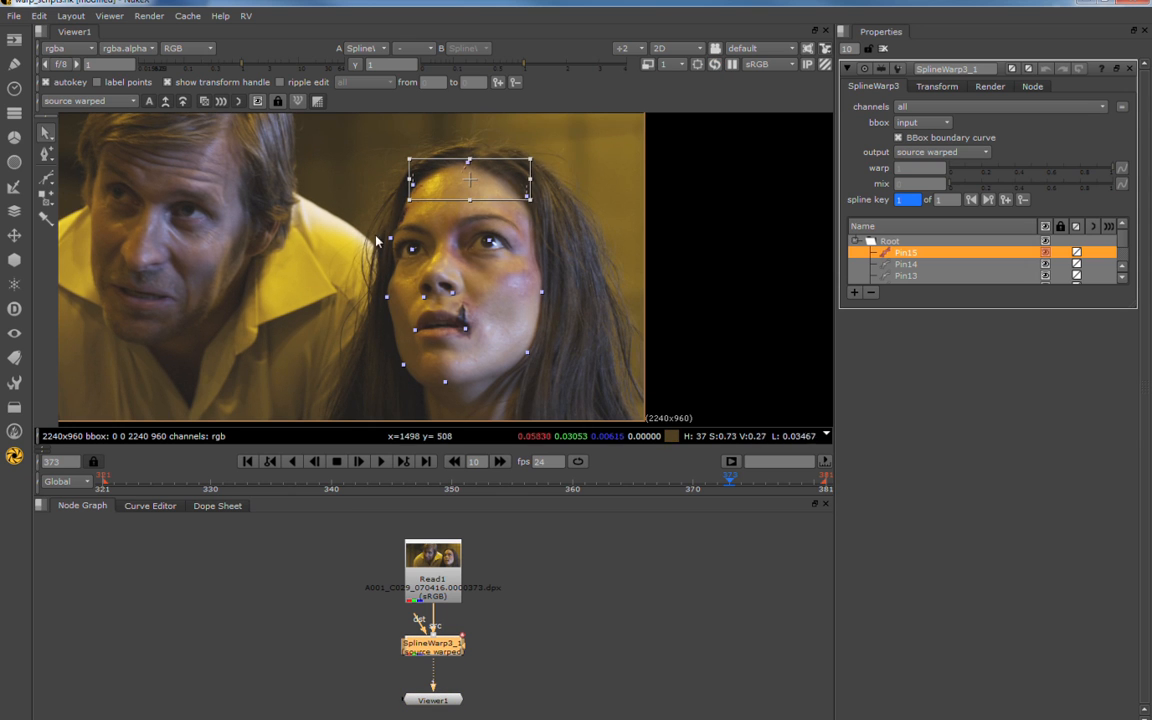
pyautogui.keyDown('shift'); pyautogui.moveTo(381, 406); pyautogui.dragTo(511, 356); pyautogui.keyUp('shift')
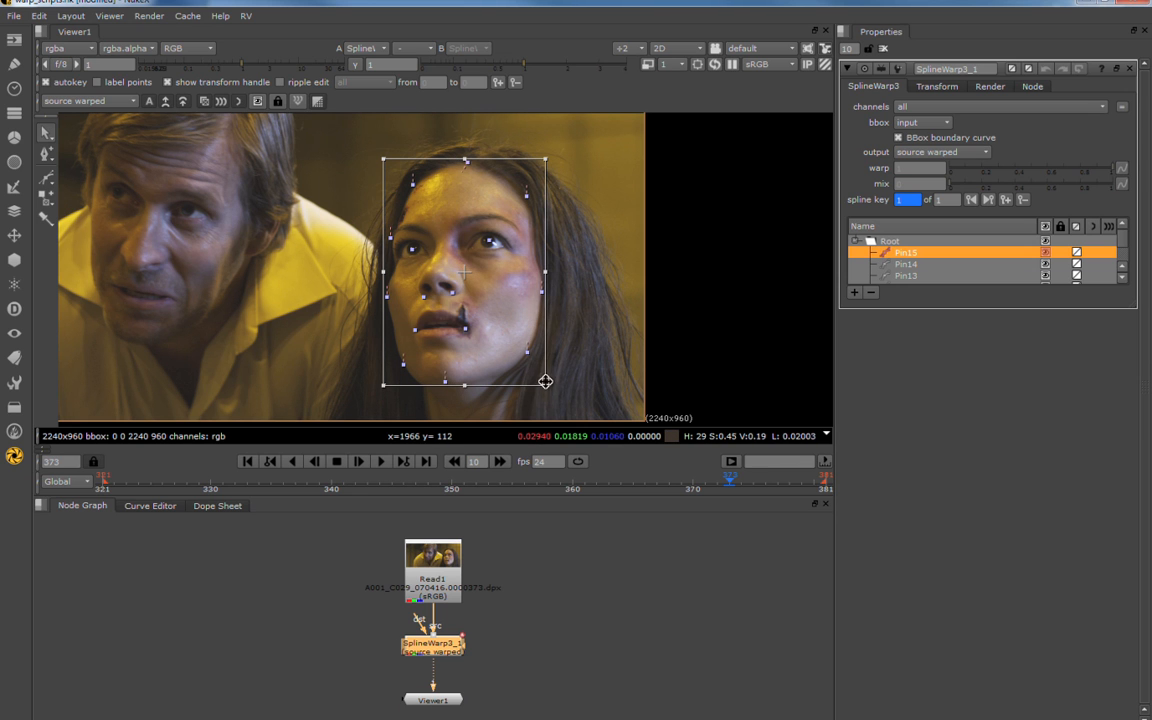
pyautogui.moveTo(546, 385); pyautogui.dragTo(582, 398)
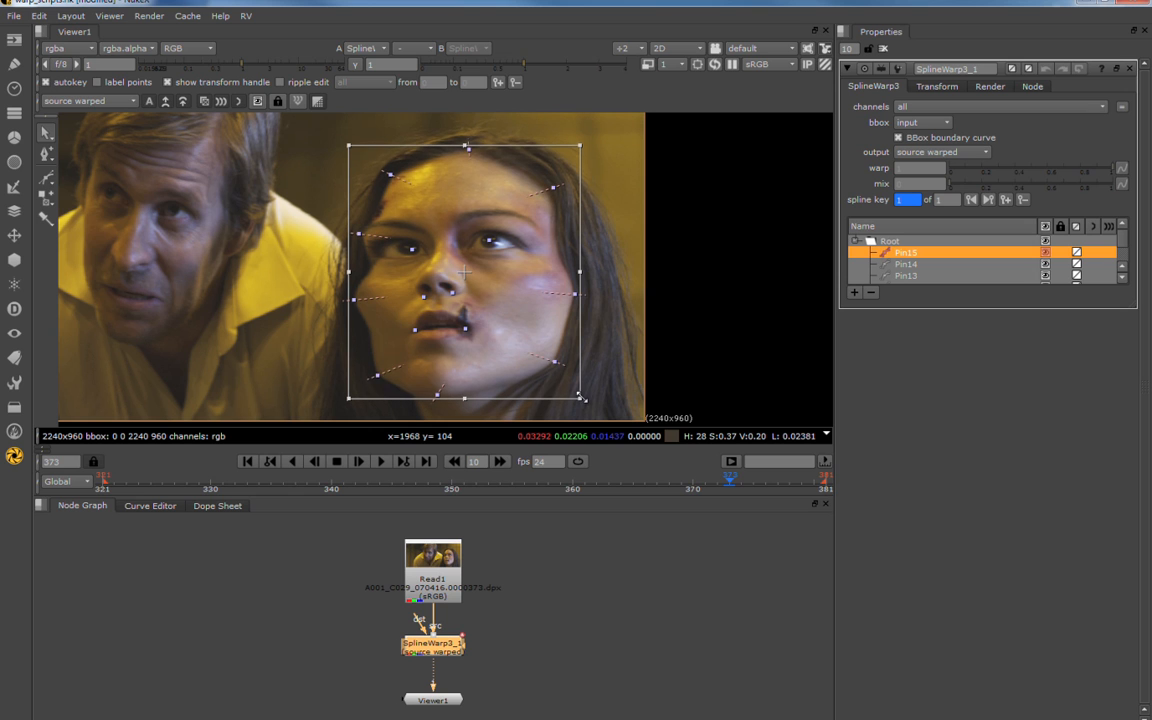
# Place seven anchor pins outside the woman's face, around her hair and shoulders, to confine the warp to her head.
pyautogui.click(48, 220)
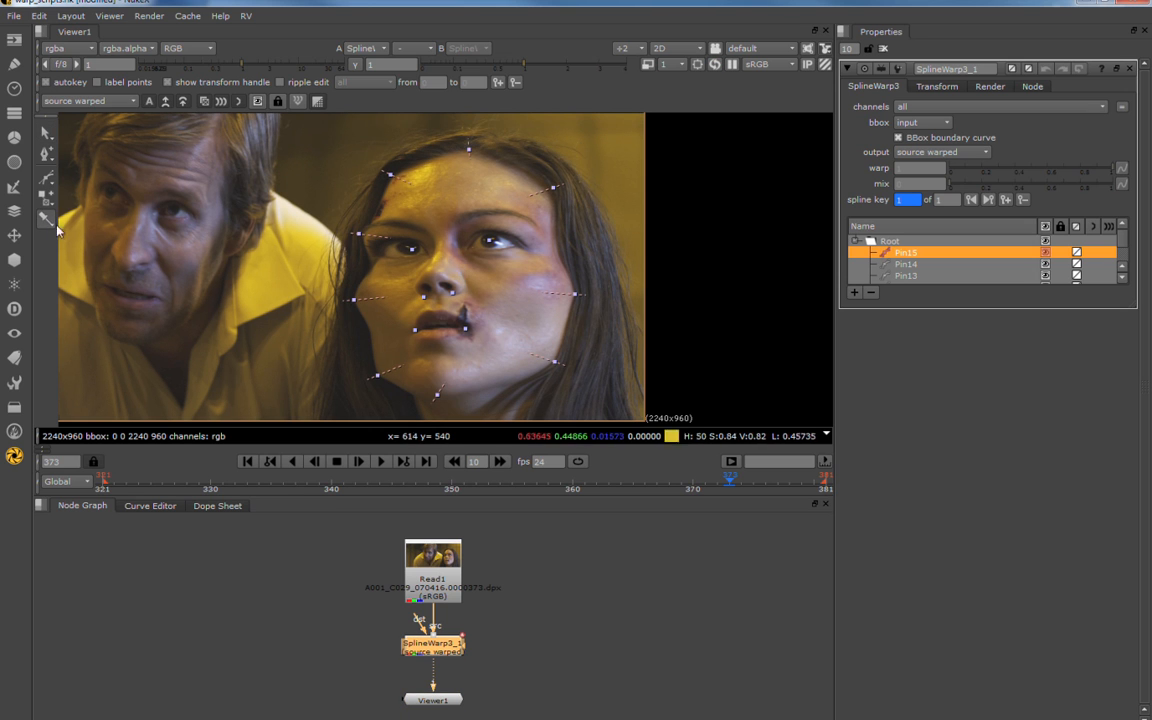
pyautogui.click(344, 183)
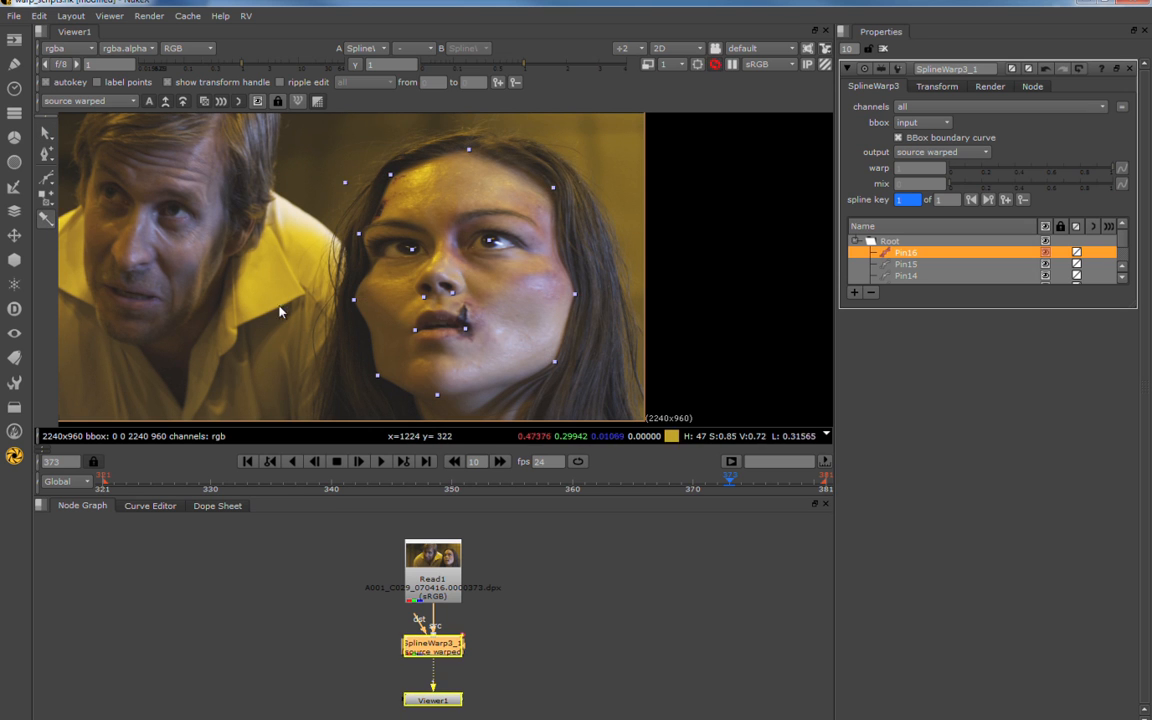
pyautogui.click(312, 299)
pyautogui.click(321, 393)
pyautogui.click(615, 398)
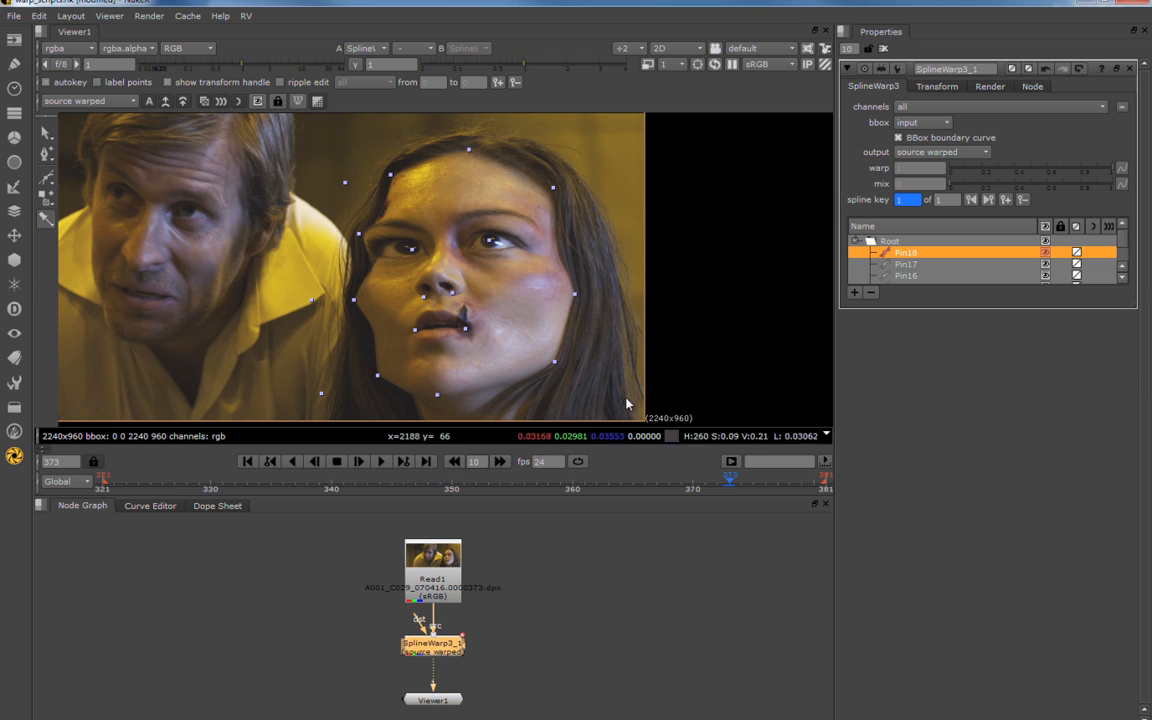
pyautogui.click(608, 239)
pyautogui.click(570, 136)
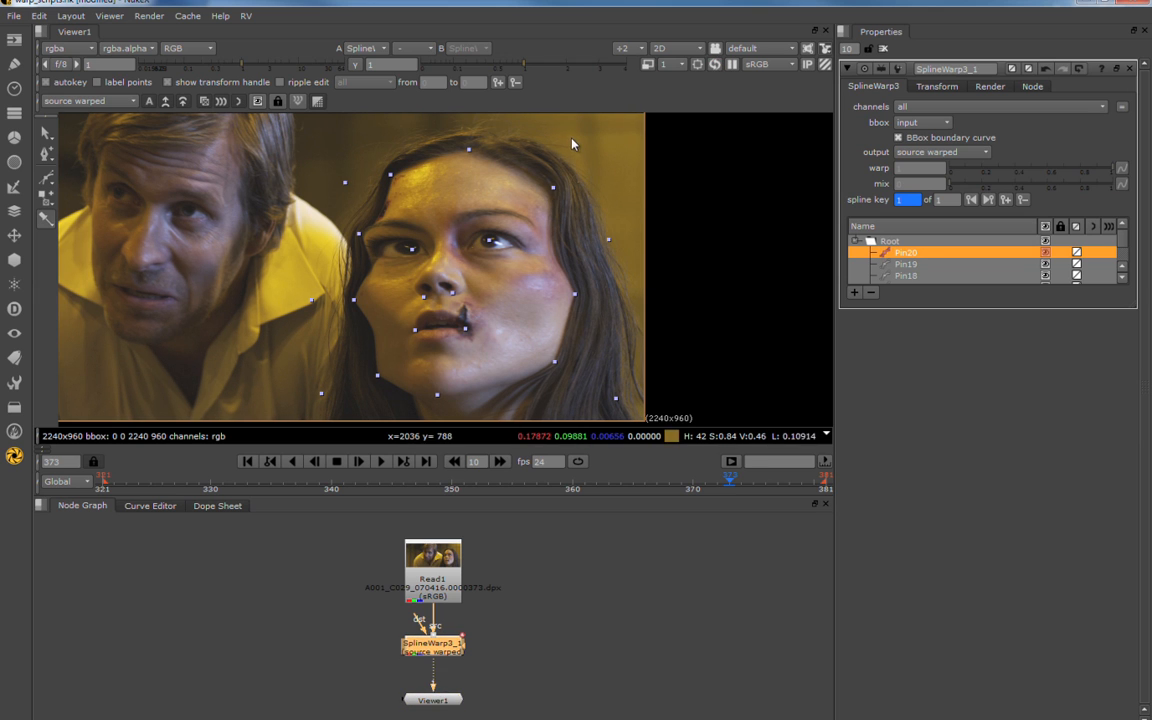
pyautogui.click(466, 123)
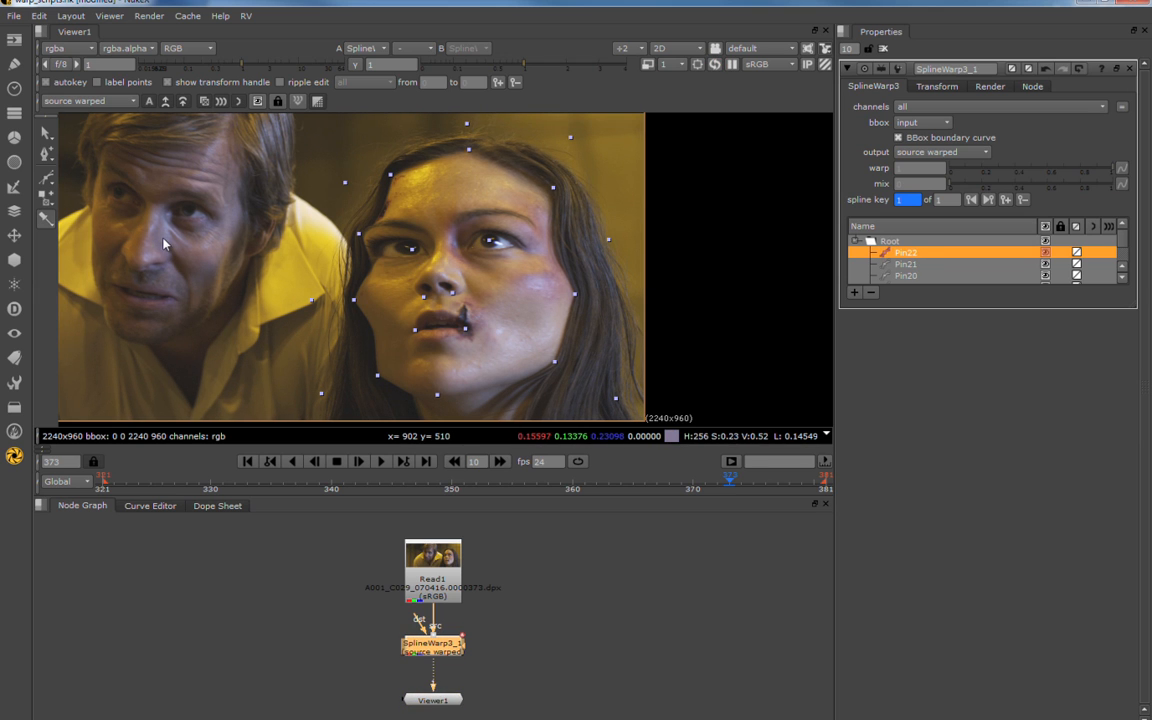
# Undo the outer anchor pins and the enlargement of the woman's face outline.
pyautogui.hotkey('ctrl', 'z')
pyautogui.hotkey('ctrl', 'z')
pyautogui.hotkey('ctrl', 'z')
pyautogui.hotkey('ctrl', 'z')
pyautogui.hotkey('ctrl', 'z')
pyautogui.hotkey('ctrl', 'z')
pyautogui.hotkey('ctrl', 'z')
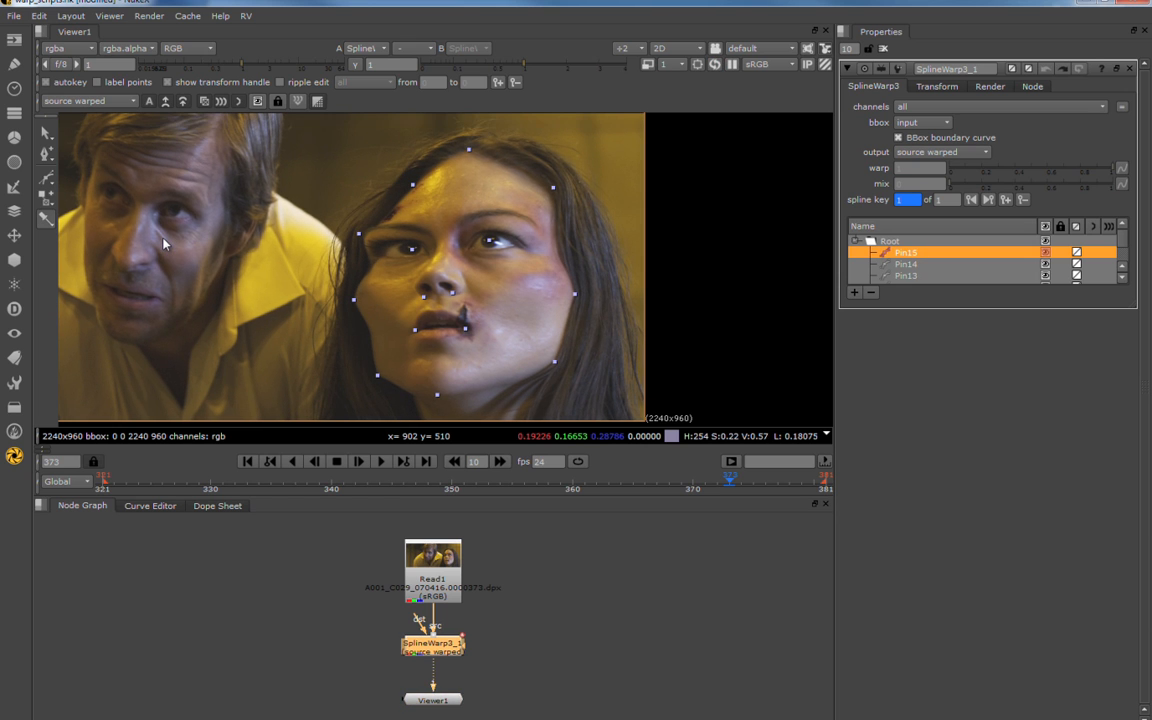
pyautogui.hotkey('ctrl', 'z')
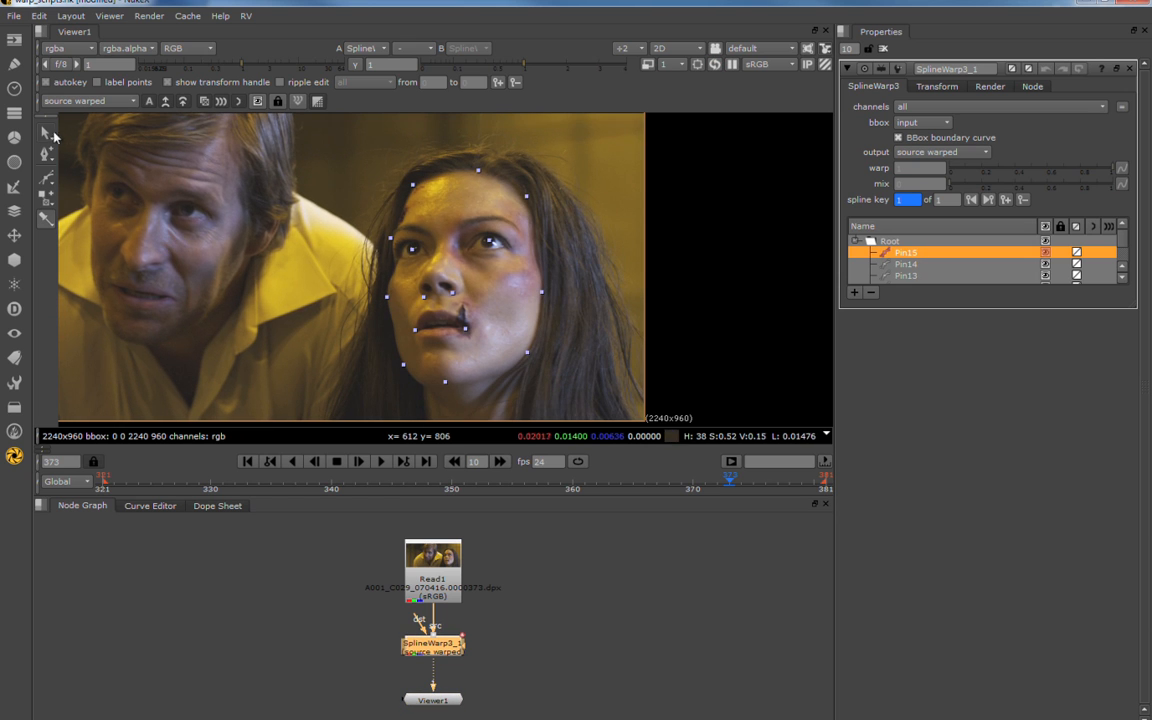
# Scale the pins on the woman's eyes, nostrils and mouth corners slightly inward together, then deselect them.
pyautogui.click(46, 133)
pyautogui.moveTo(509, 222); pyautogui.dragTo(404, 346)
pyautogui.moveTo(495, 240); pyautogui.dragTo(489, 239)
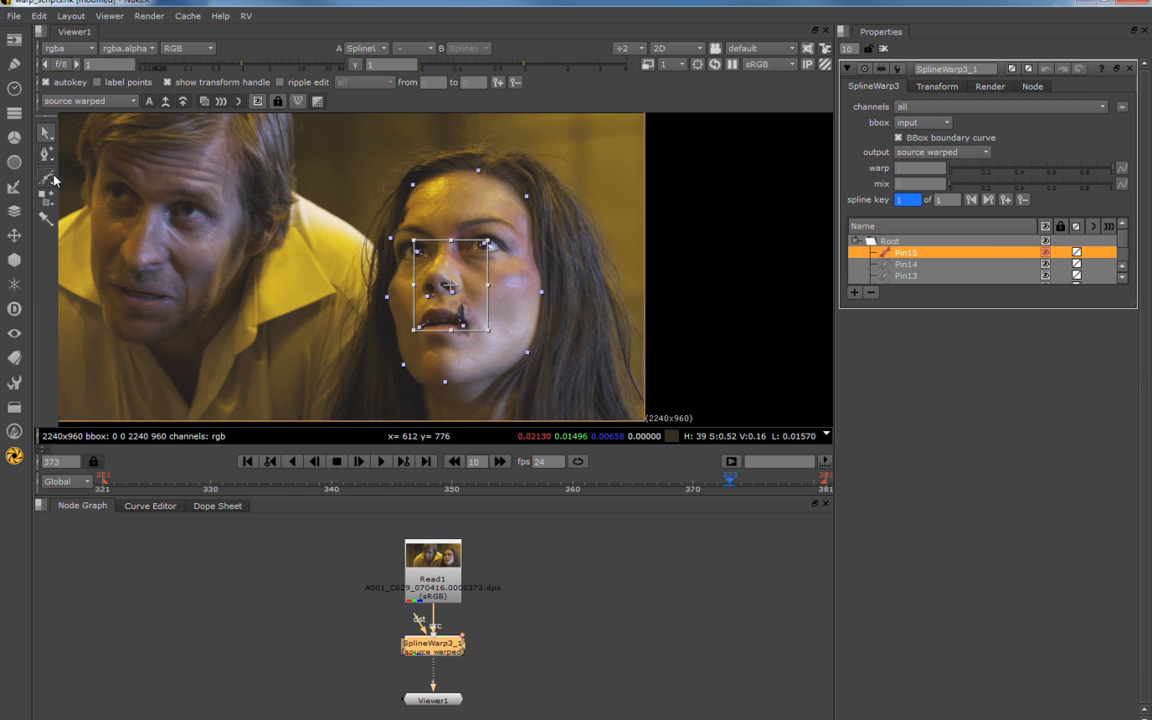
pyautogui.click(196, 202)
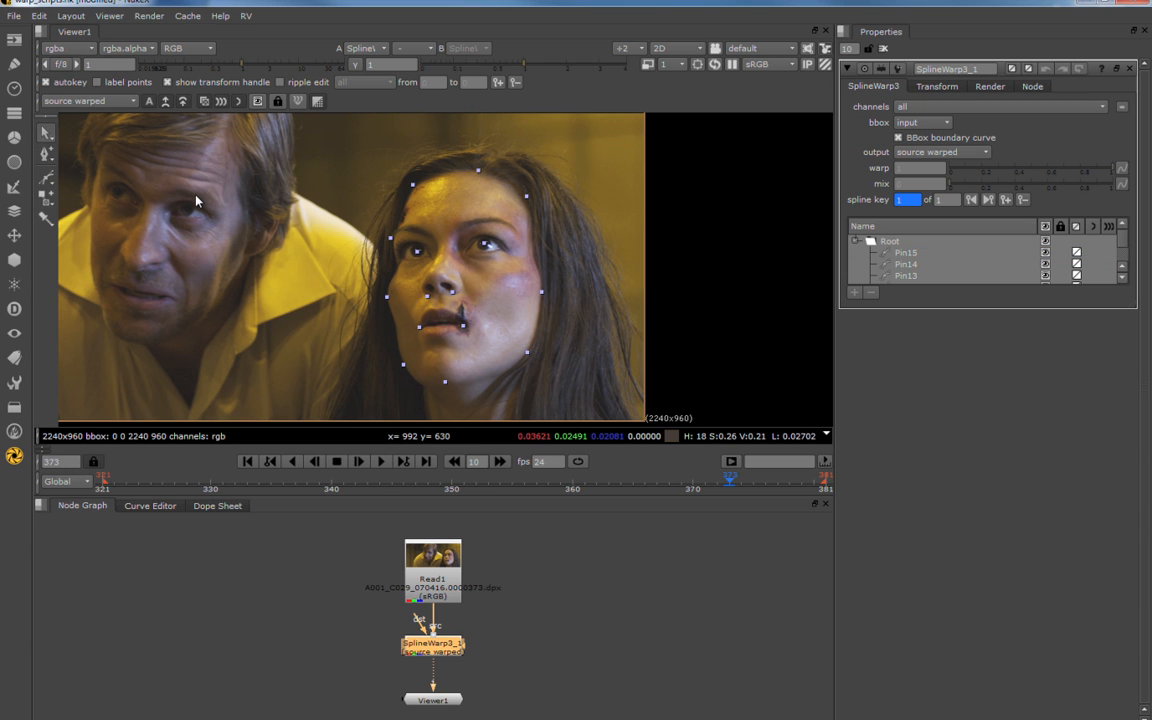